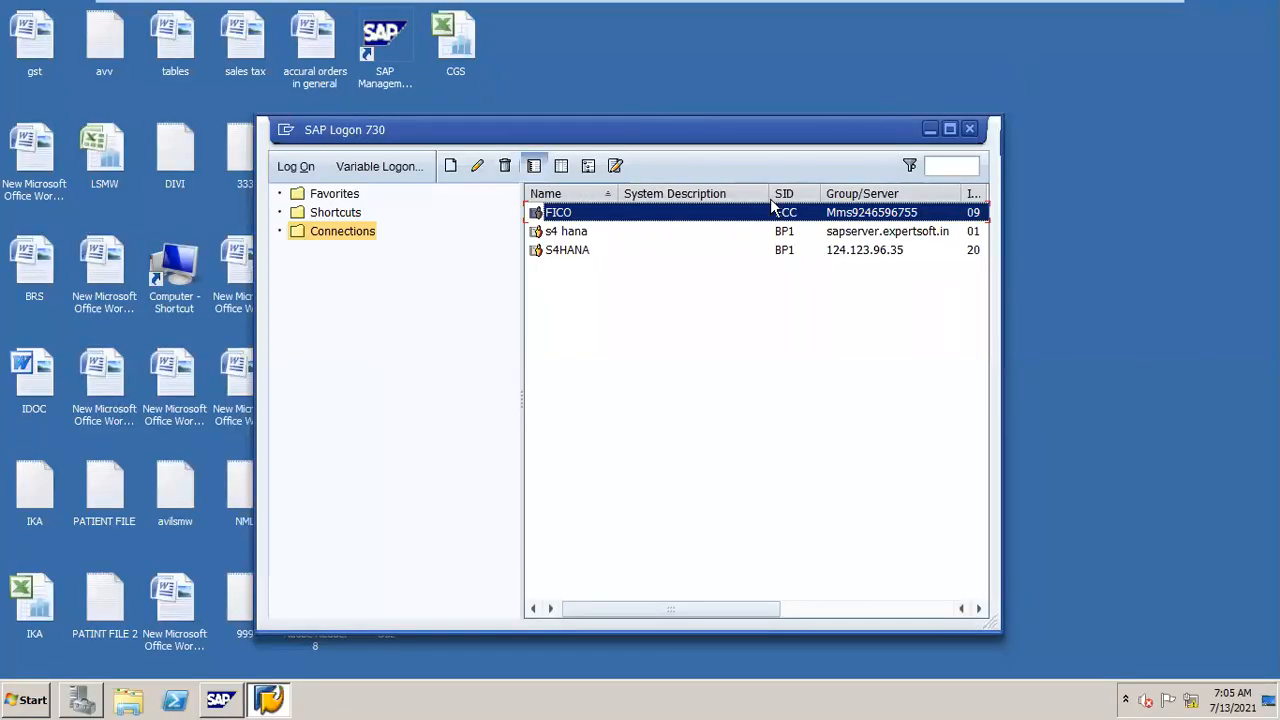
Step: Open the FICO connection and log on to client 800 with the user name and stored password
double_click(631, 214)
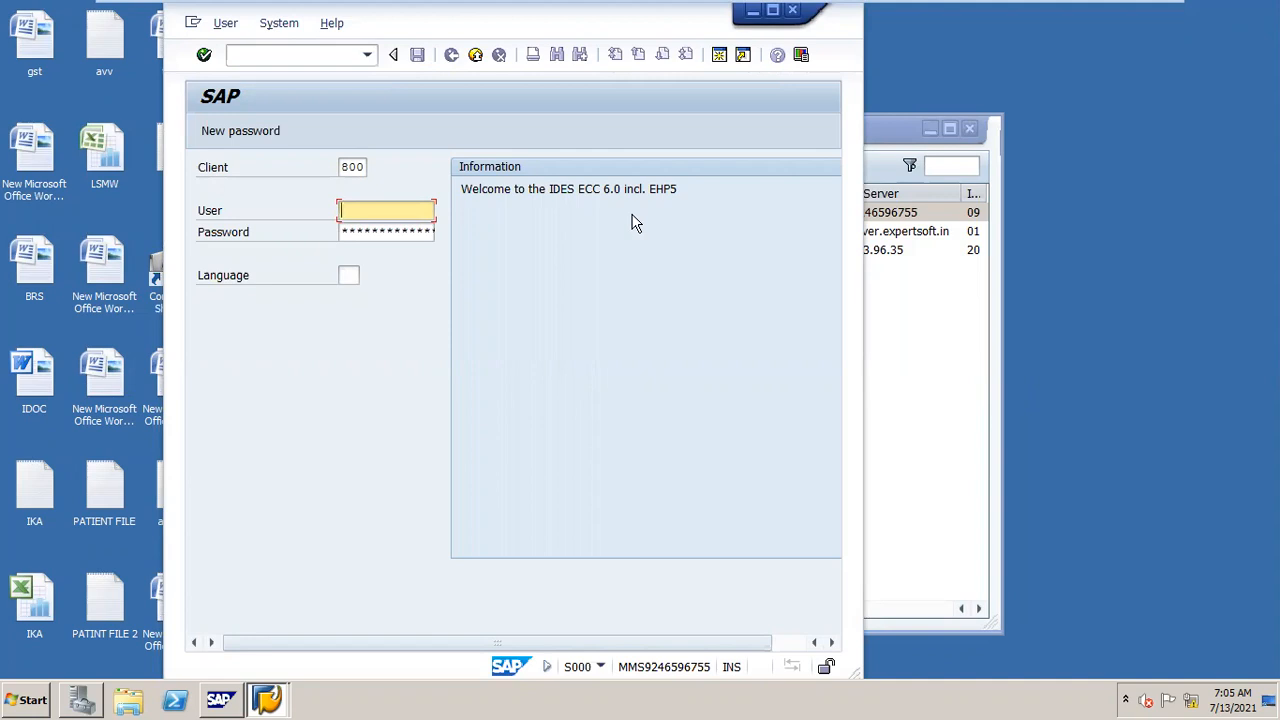
text(sap)
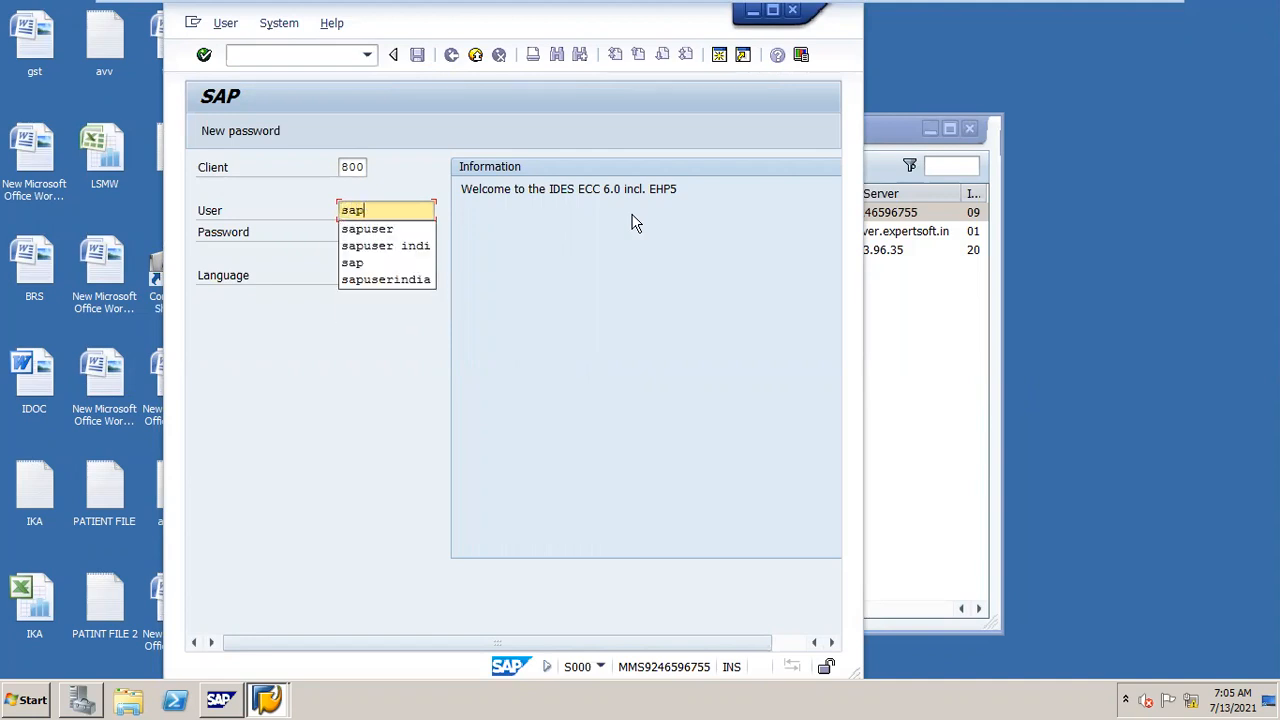
key(Down)
key(Return)
key(Tab)
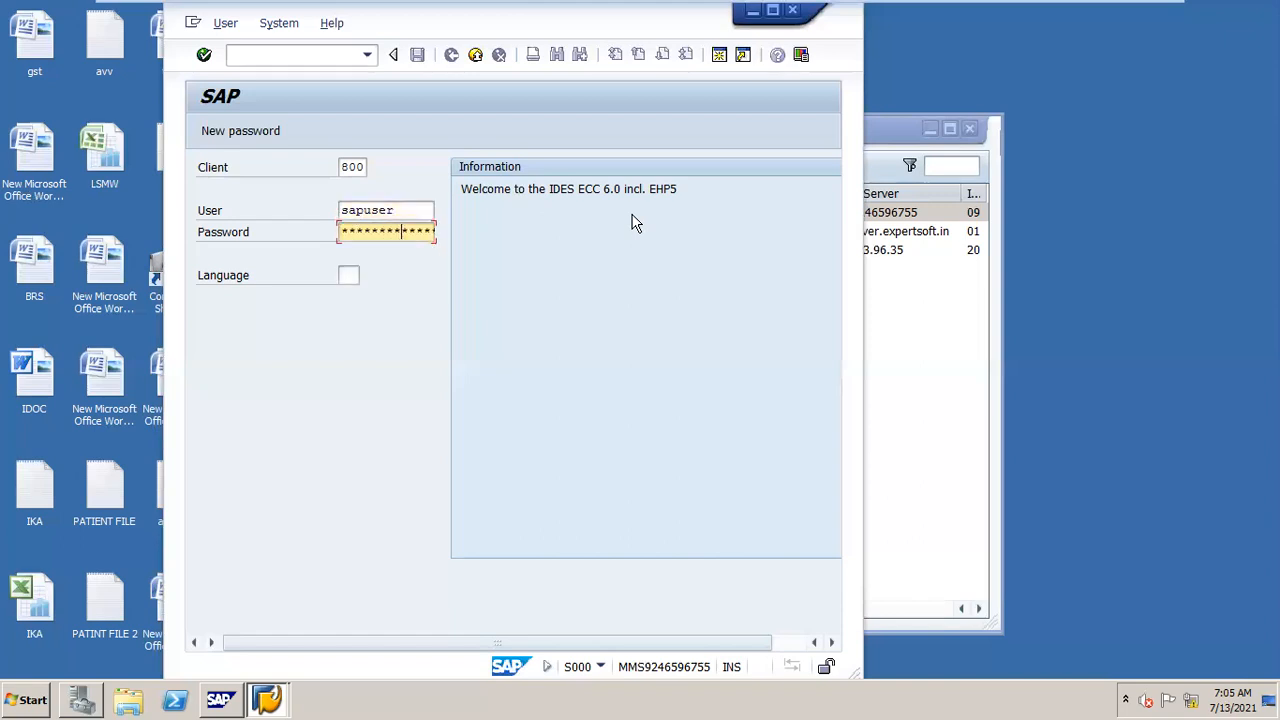
key(Return)
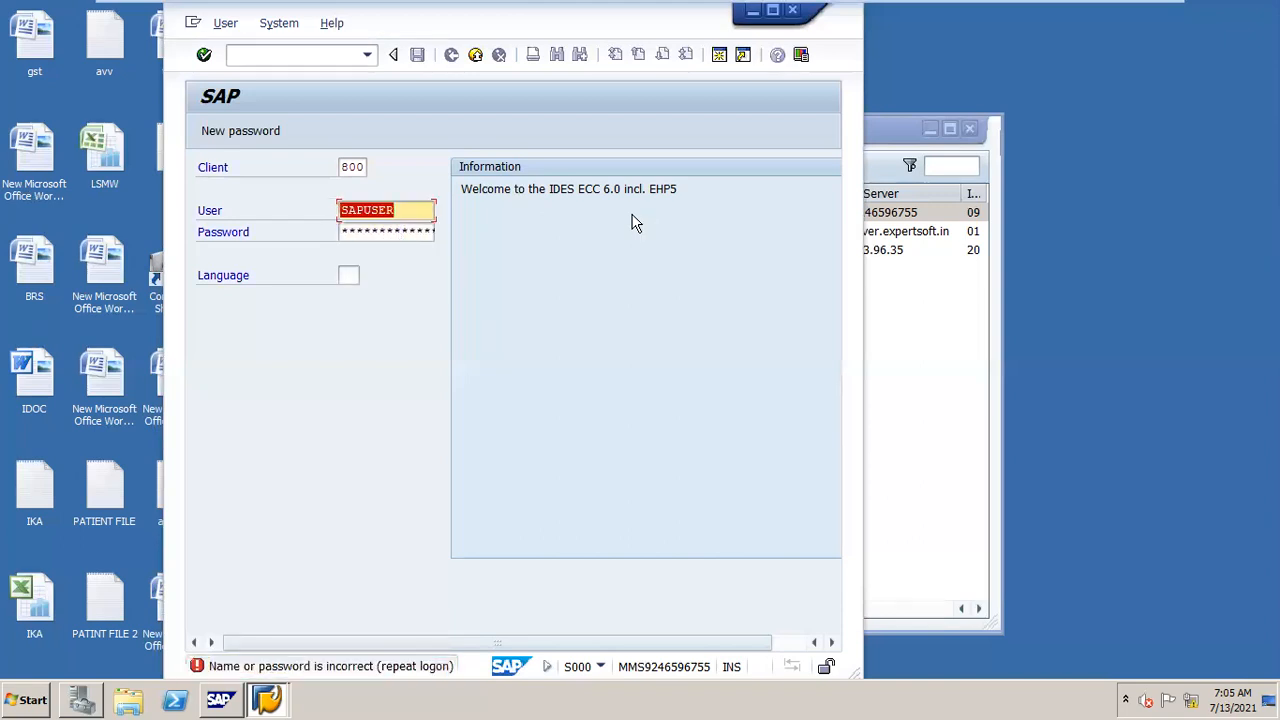
key(Tab)
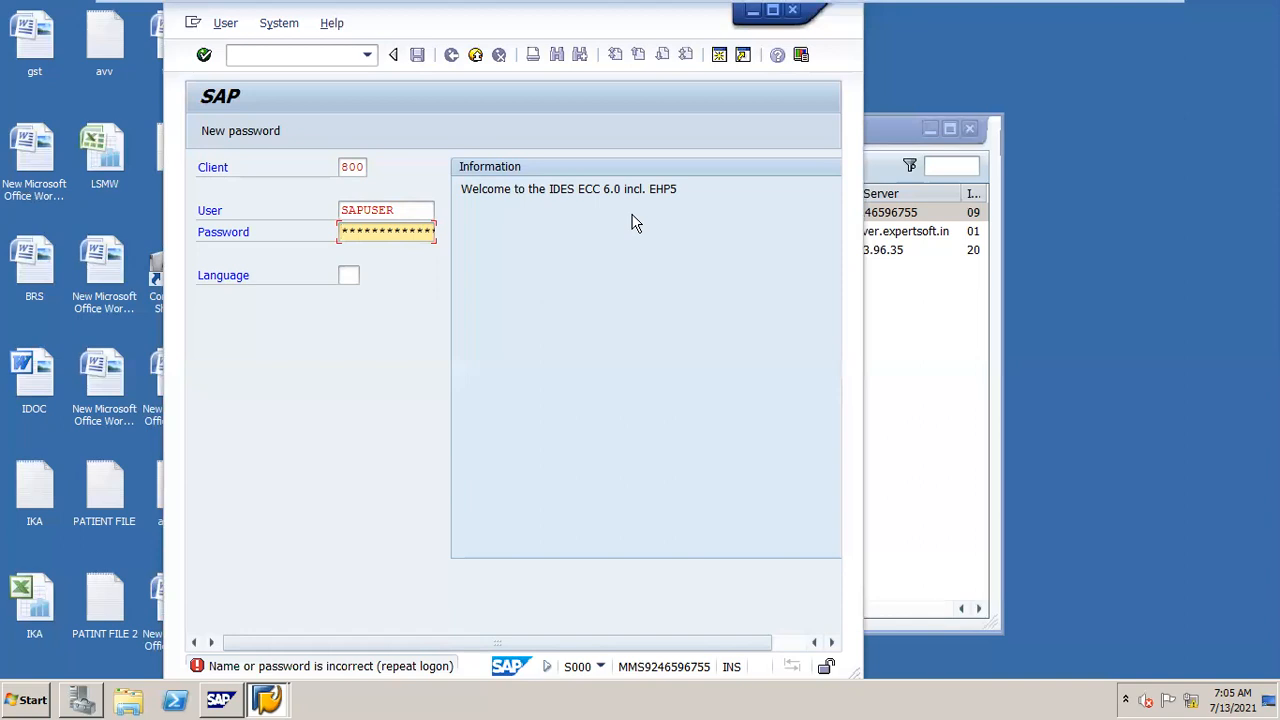
key(Return)
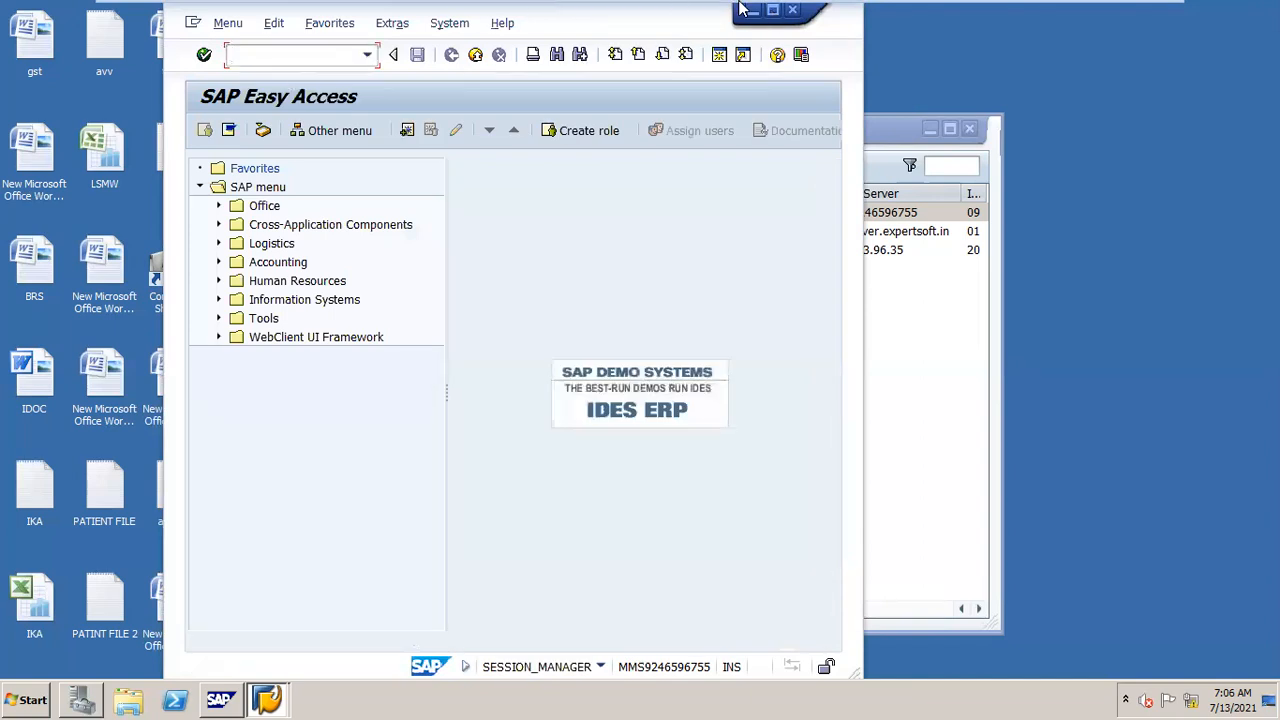
Step: Maximize the SAP window and start transaction SPRO
click(771, 11)
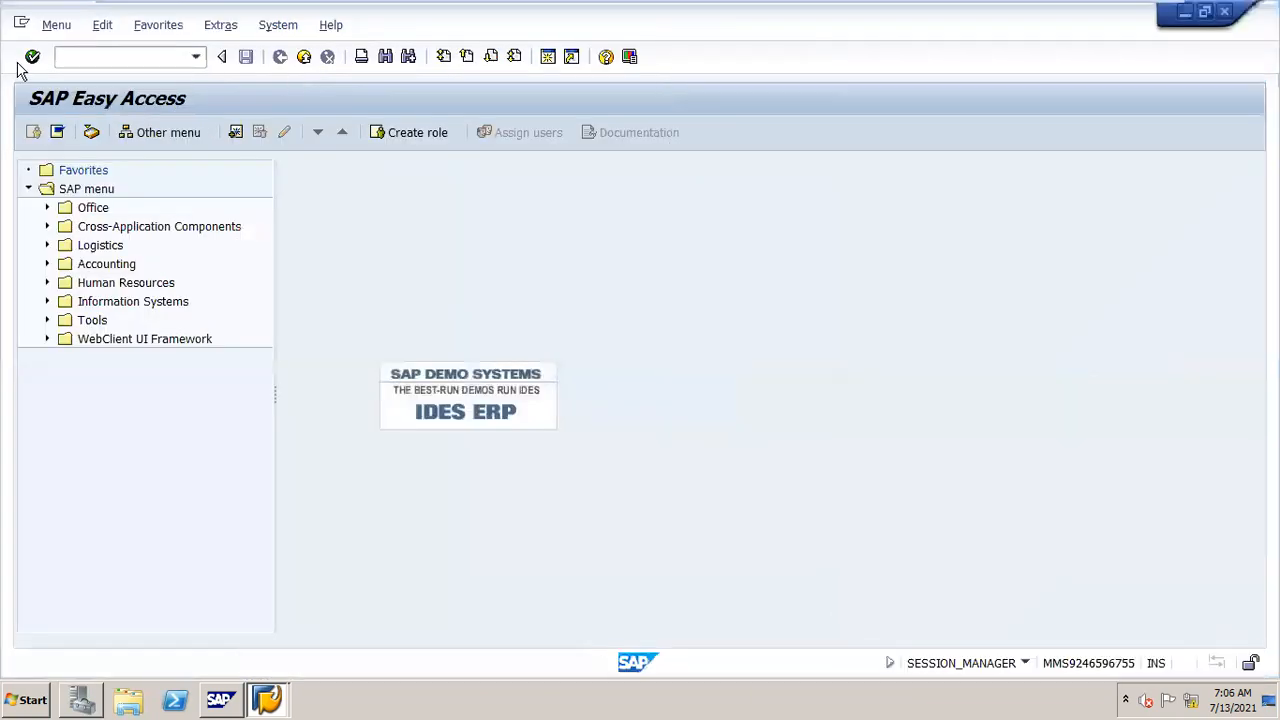
text(spro)
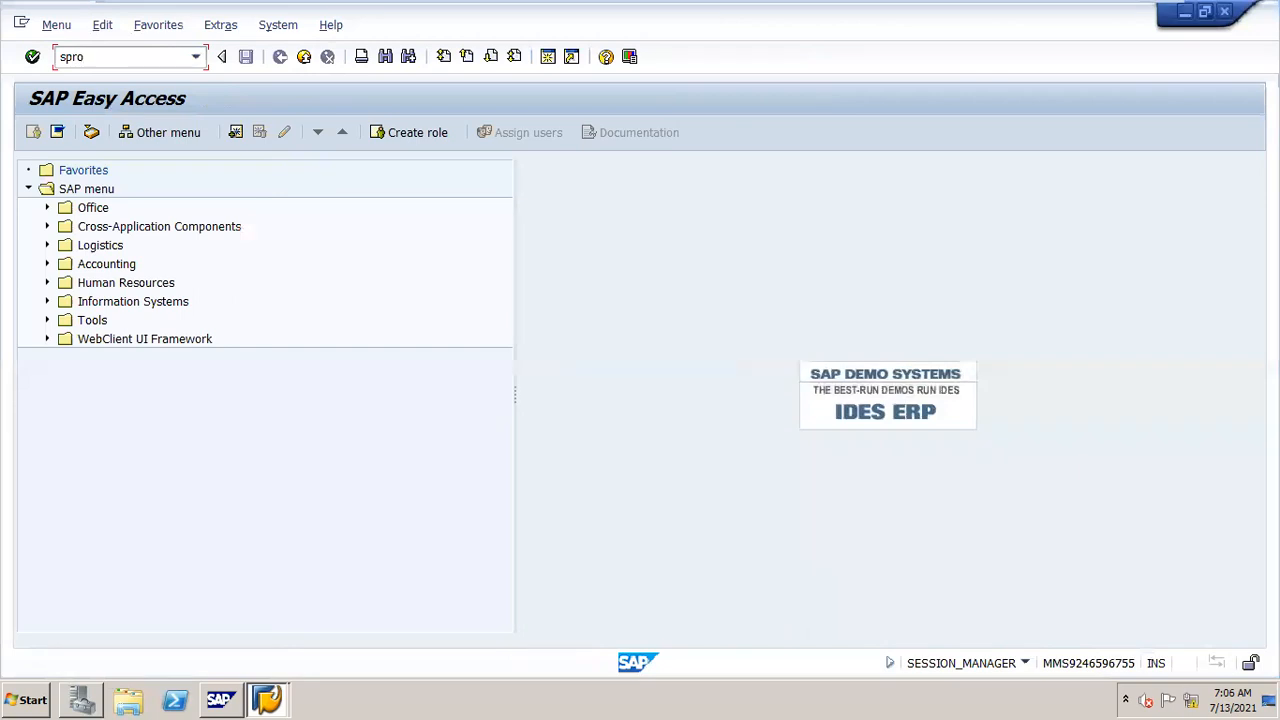
key(Return)
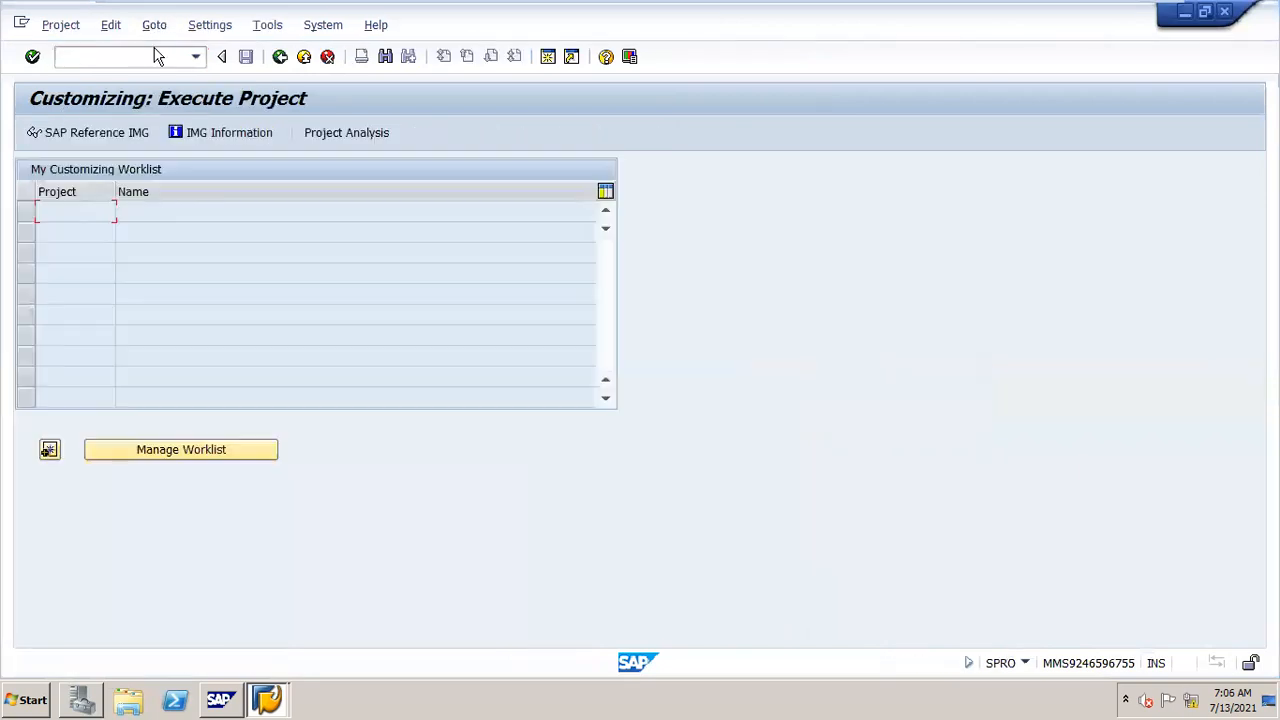
Step: Open the SAP Reference IMG and expand Financial Accounting
click(140, 138)
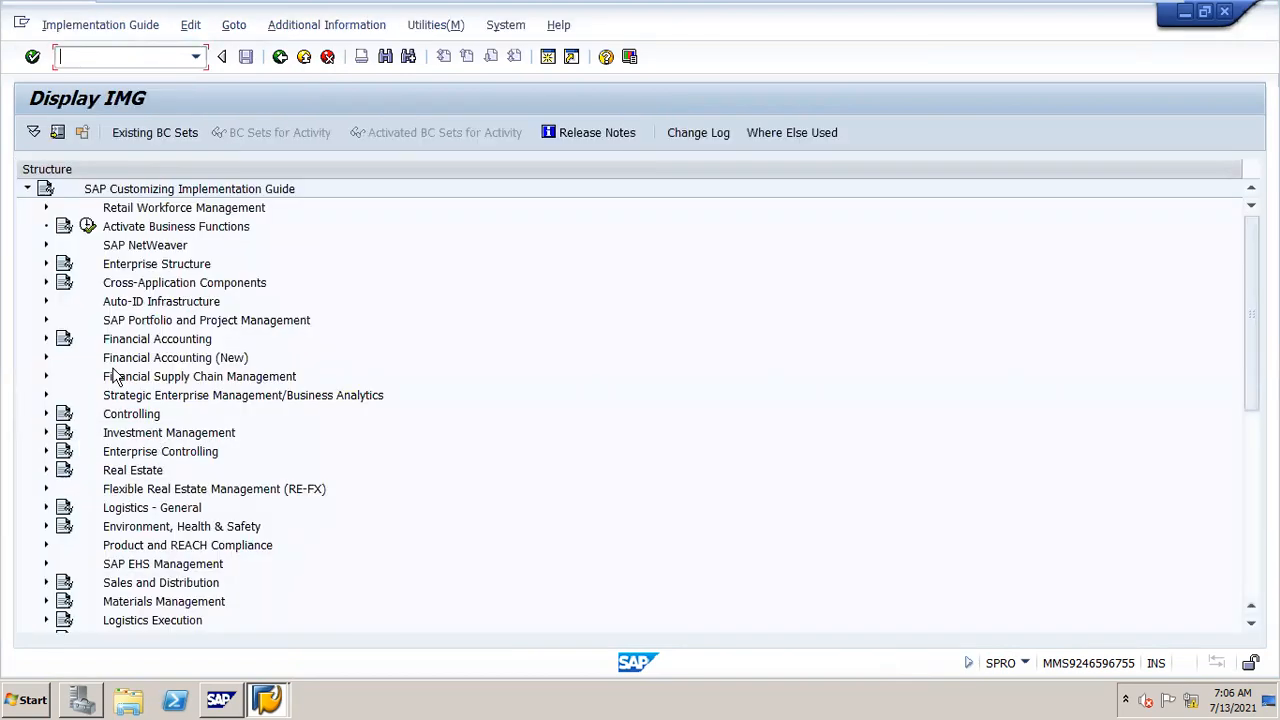
click(136, 346)
double_click(136, 346)
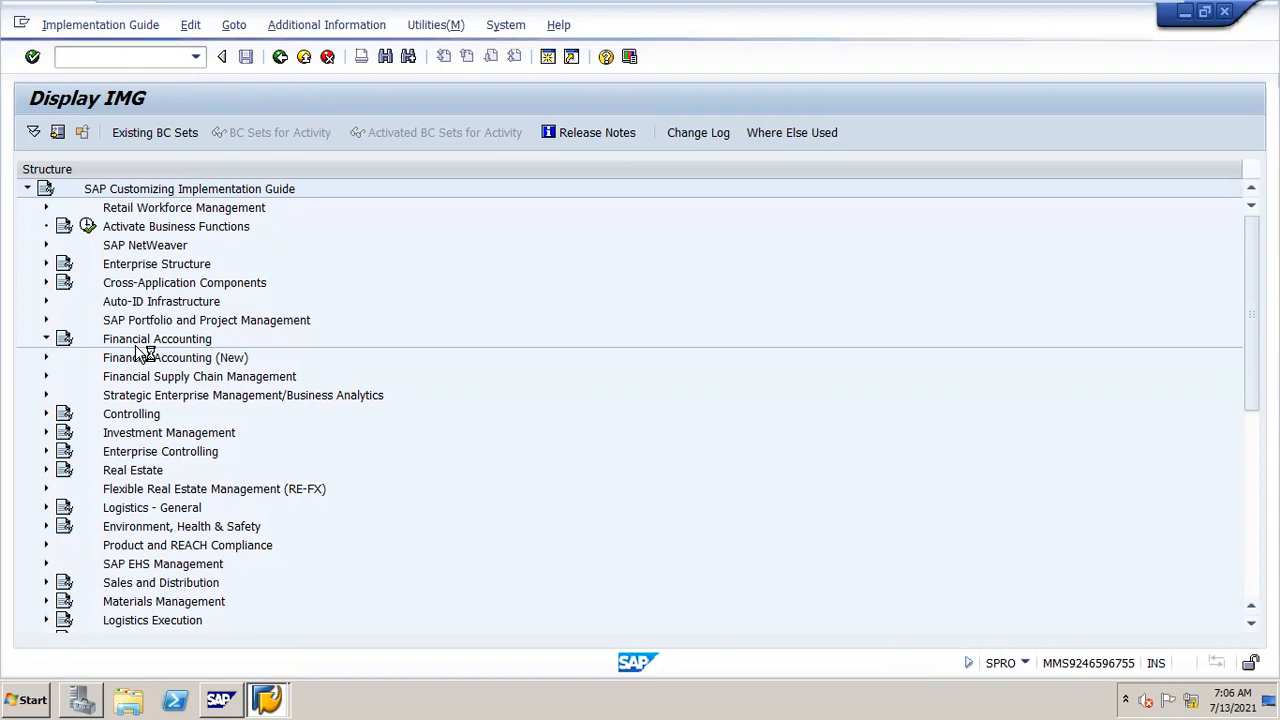
Step: Browse the Bank Accounting branch under Financial Accounting
key(Down)
key(Down)
key(Down)
key(Down)
key(Return)
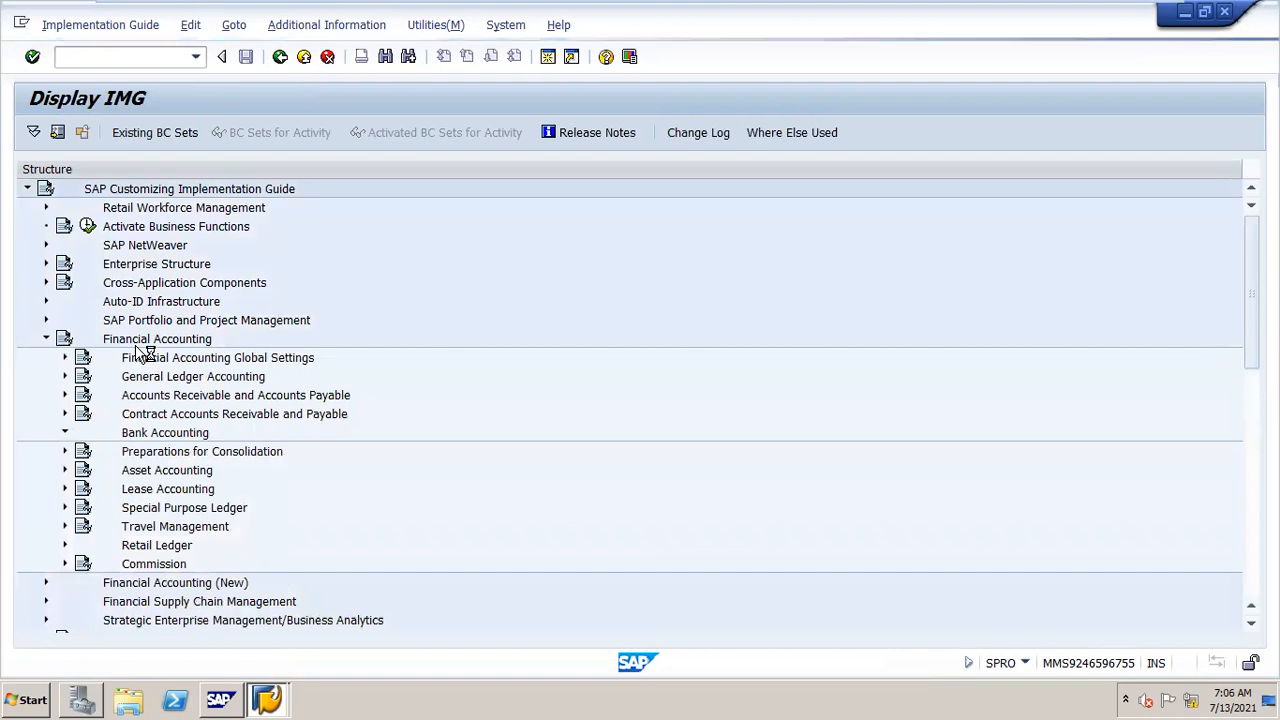
key(Down)
key(Down)
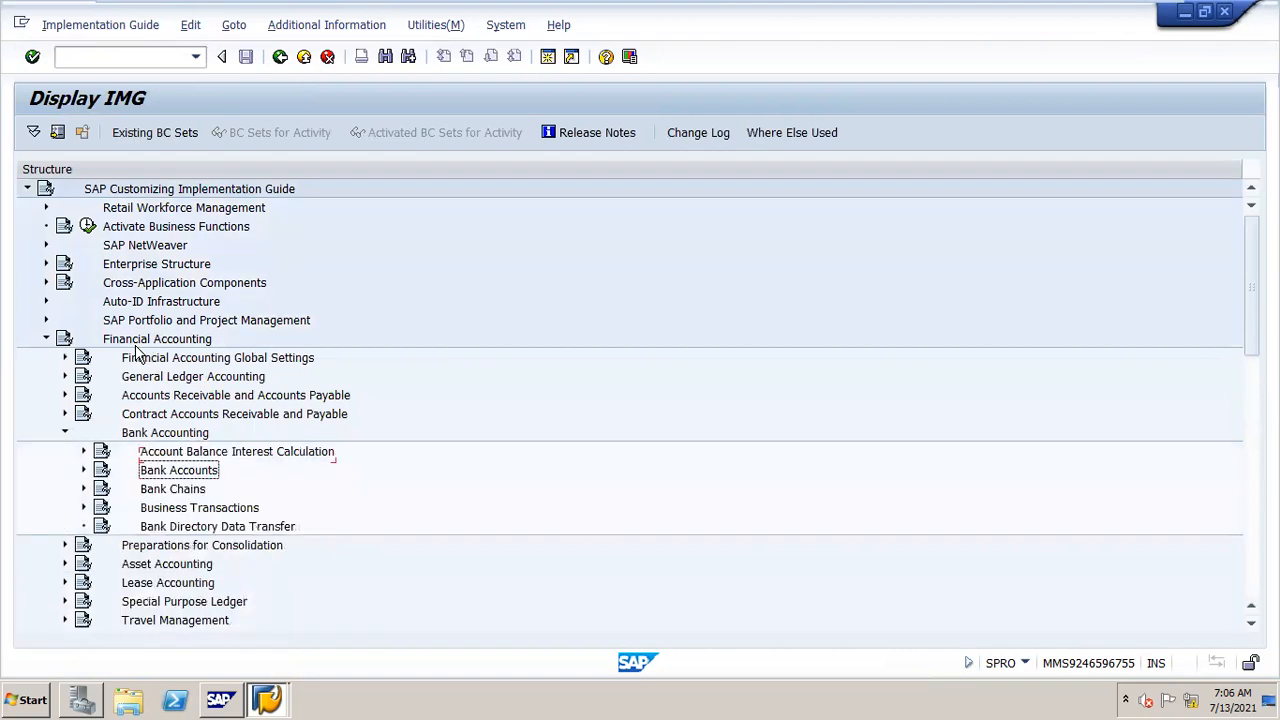
key(Up)
key(Return)
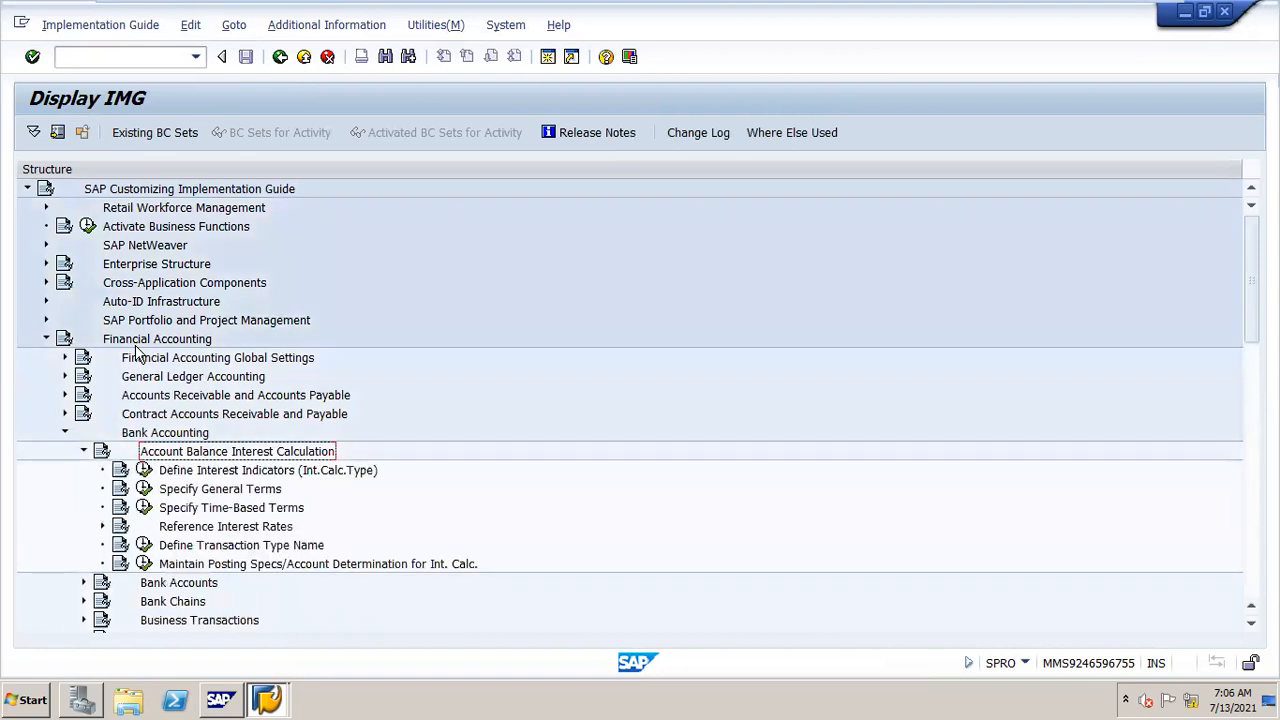
key(Left)
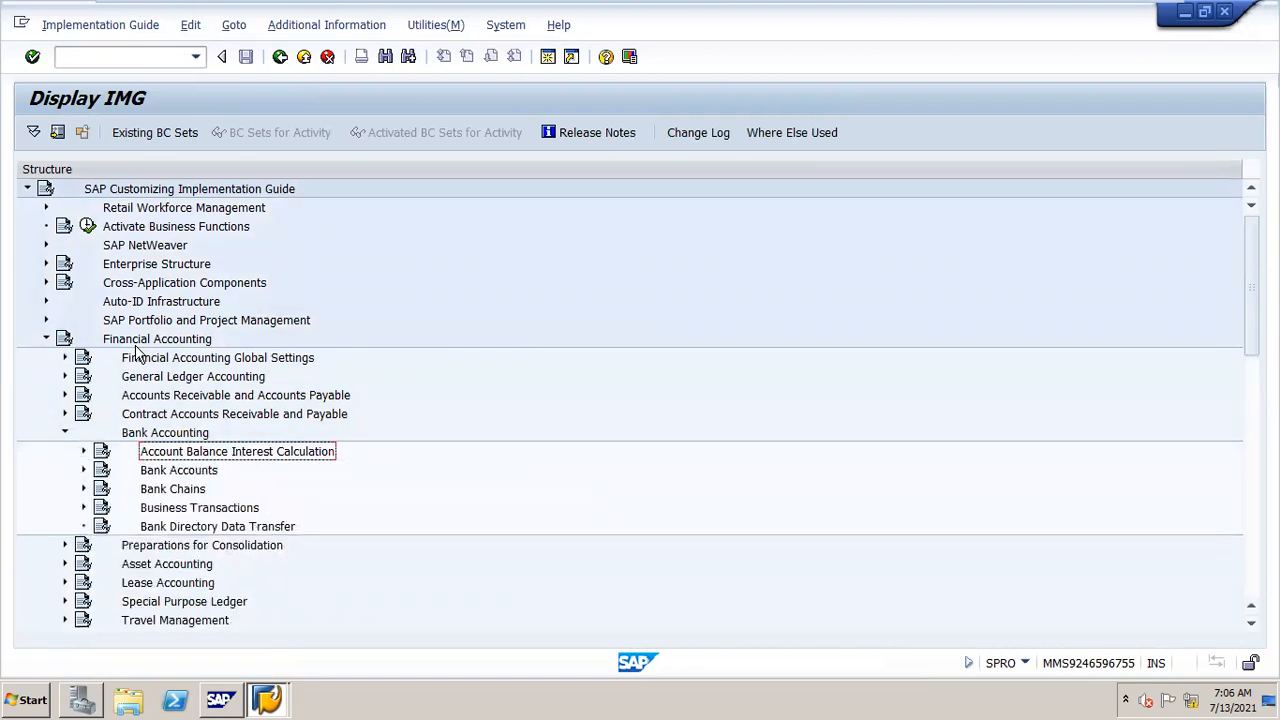
key(Up)
key(Left)
Step: Expand General Ledger Accounting > Business Transactions > Bank Account Interest Calculation in the IMG
key(Up)
key(Up)
key(Up)
key(Return)
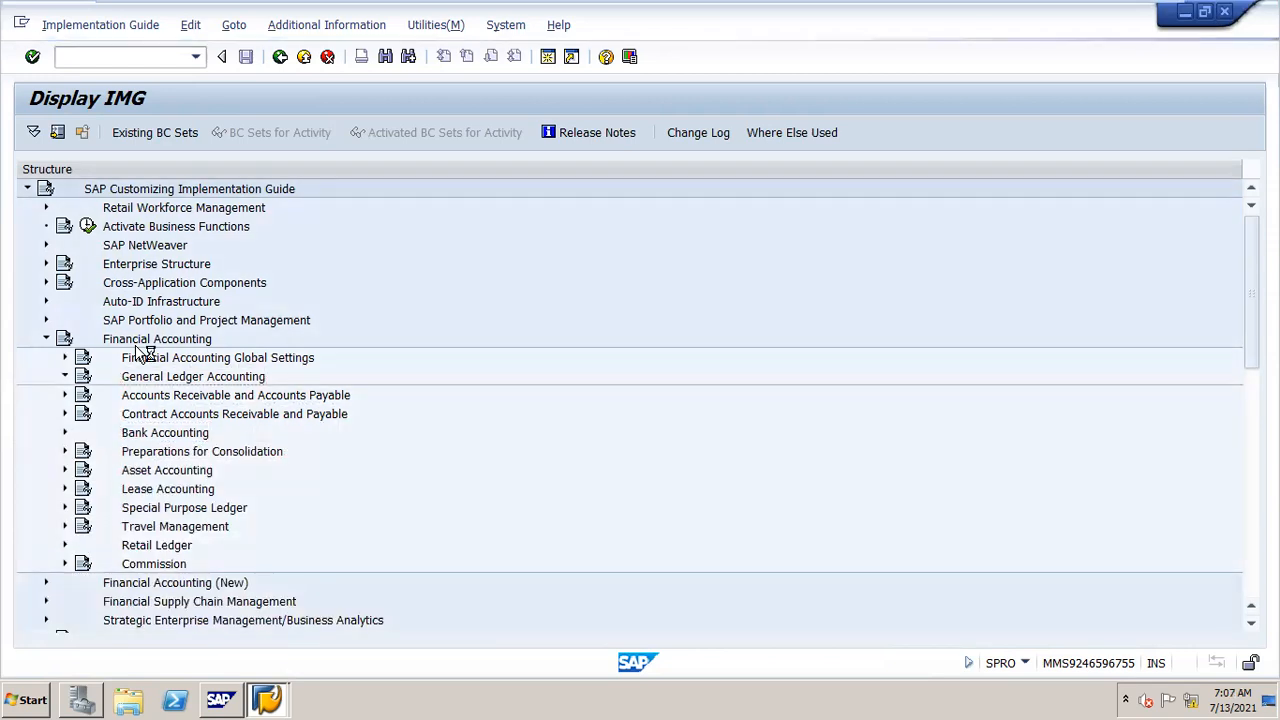
key(Down)
key(Down)
key(Return)
key(Down)
key(Down)
Step: Expand Interest Calculation and execute the Enter Interest Values activity
key(Down)
key(Down)
key(Down)
key(Return)
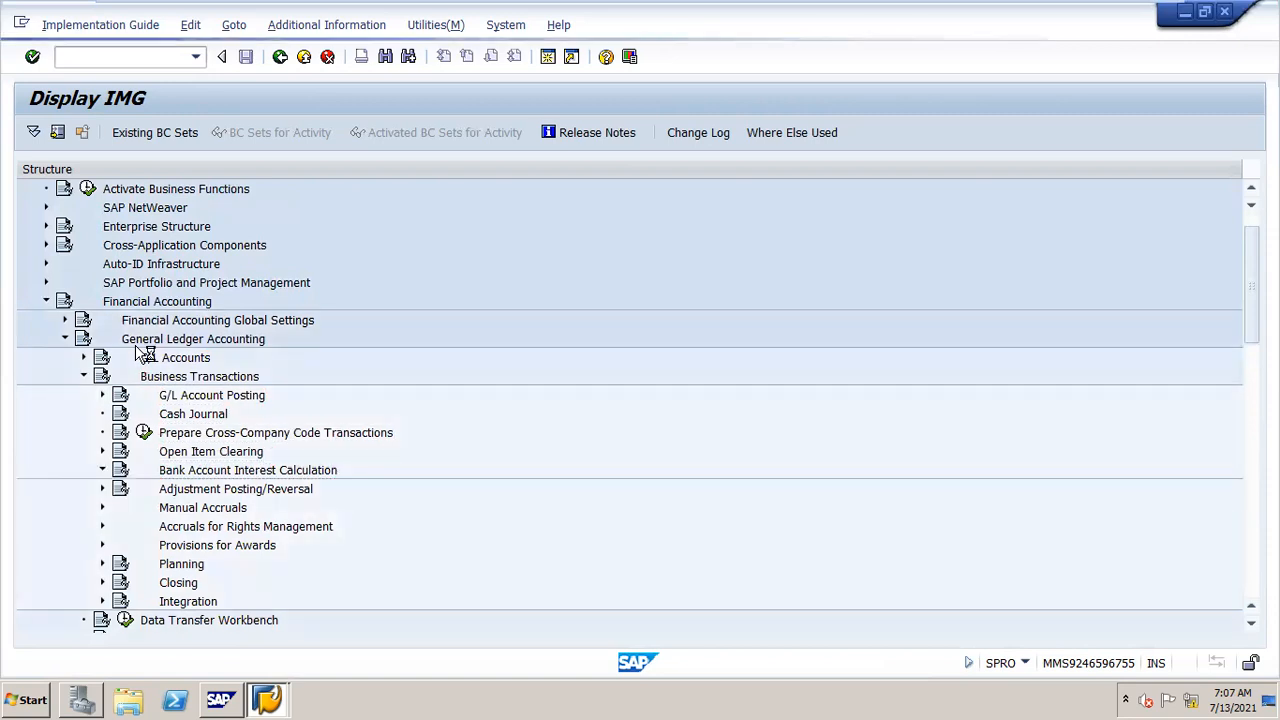
key(Down)
key(Down)
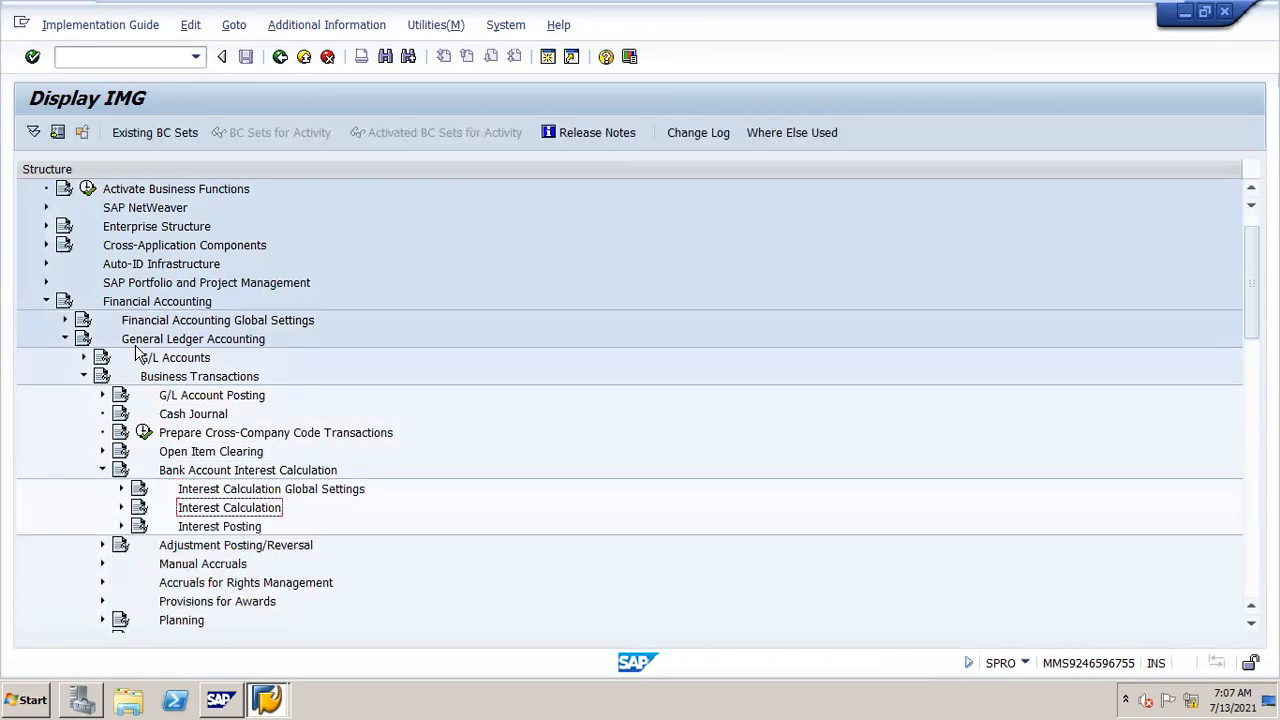
key(Return)
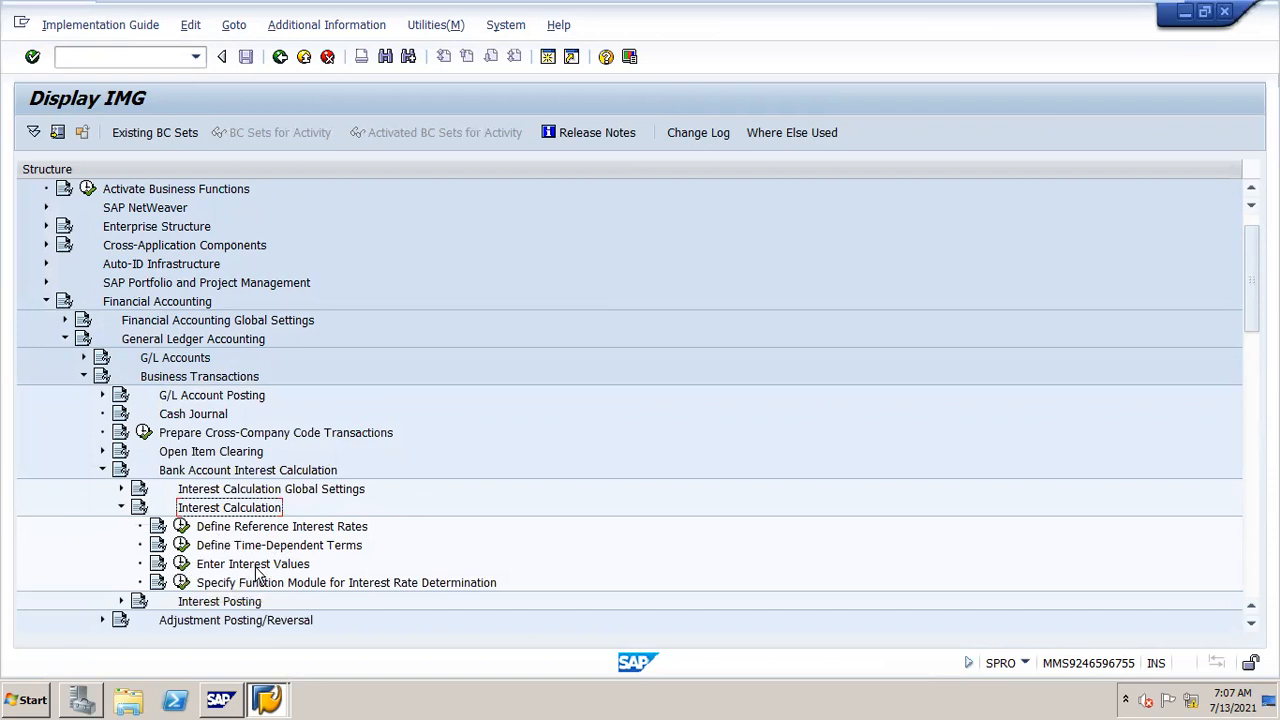
click(182, 565)
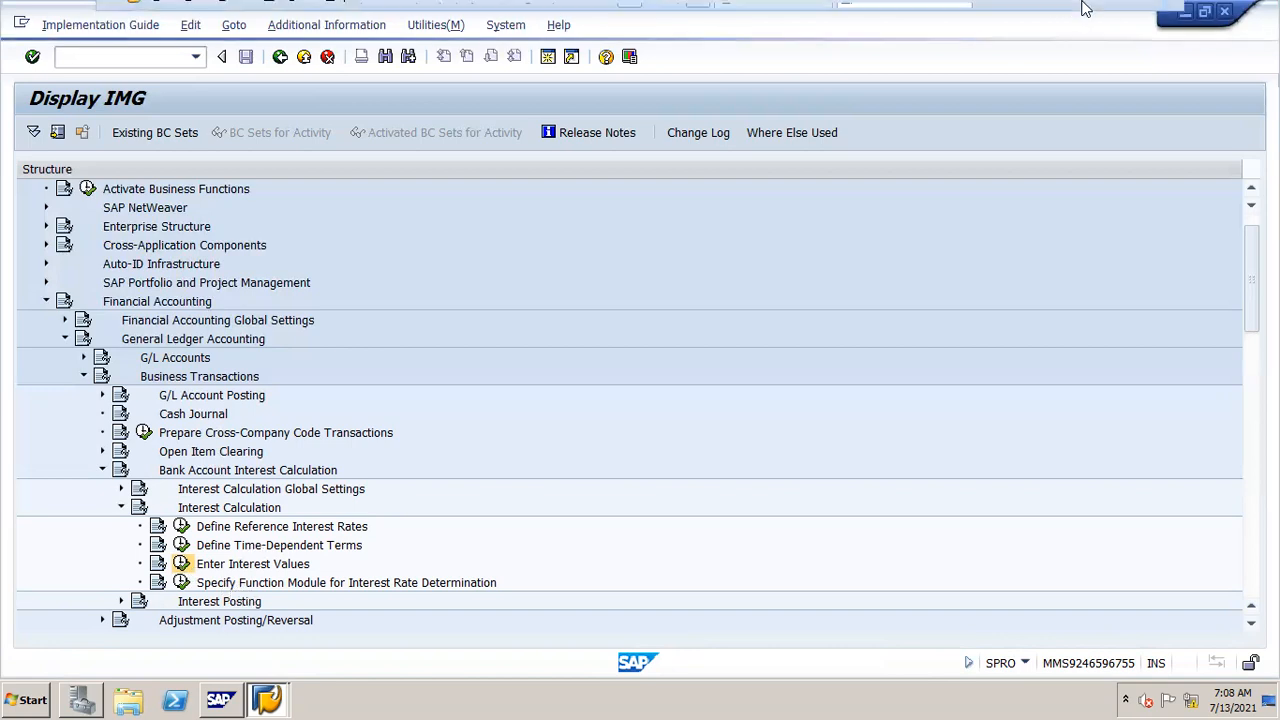
Step: Switch to the local desktop and open the Temp folder through the Run dialog
mouse_move(1080, 8)
click(1116, 16)
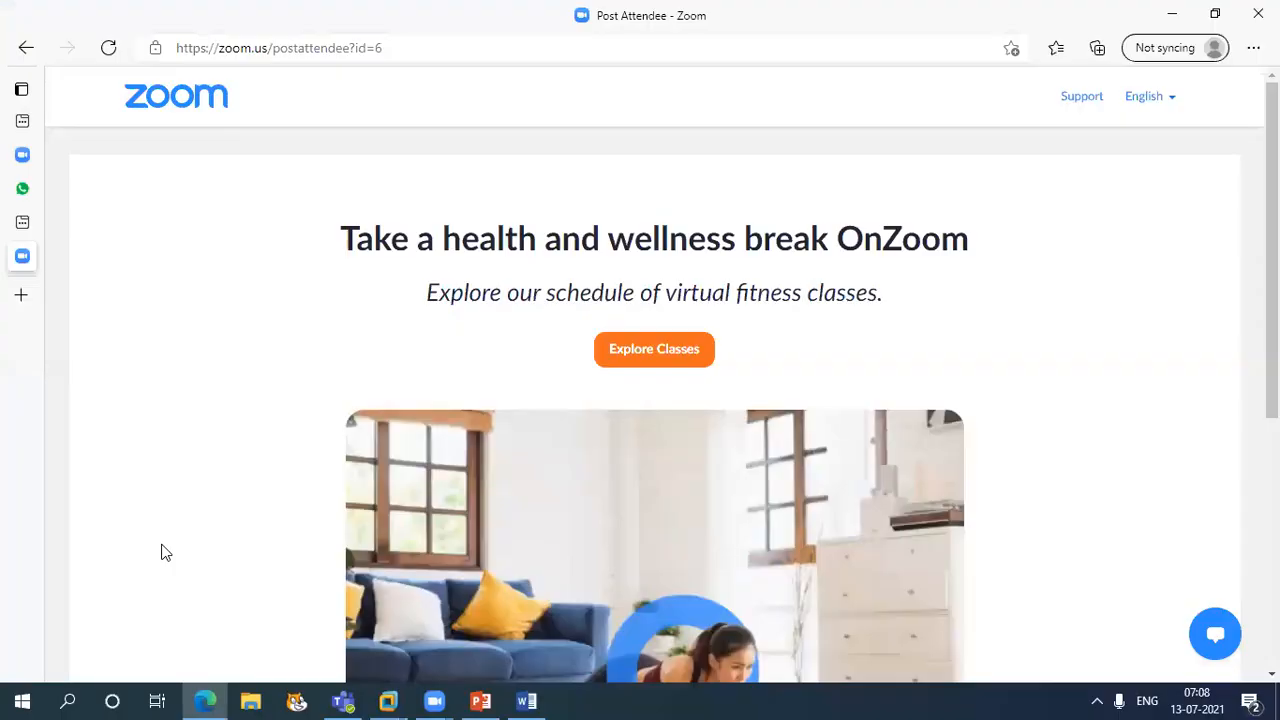
key(super+r)
key(Return)
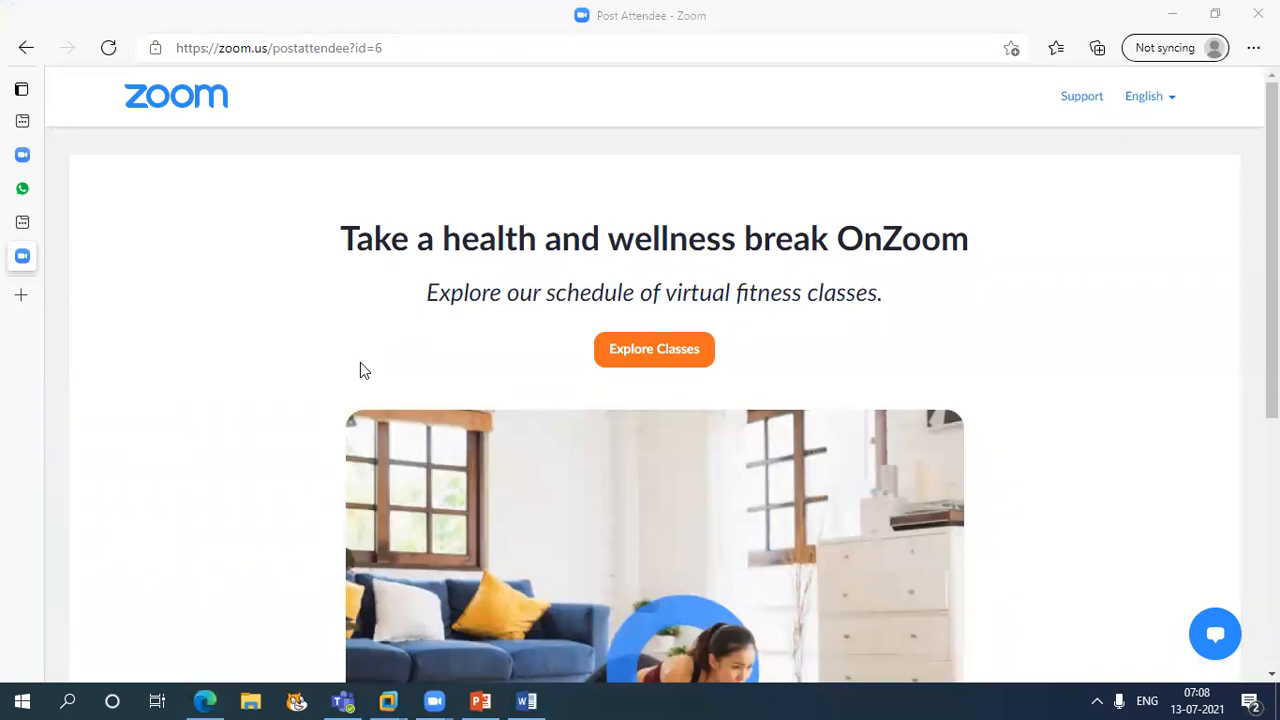
Step: Select all items in the Temp folder and delete them
click(304, 292)
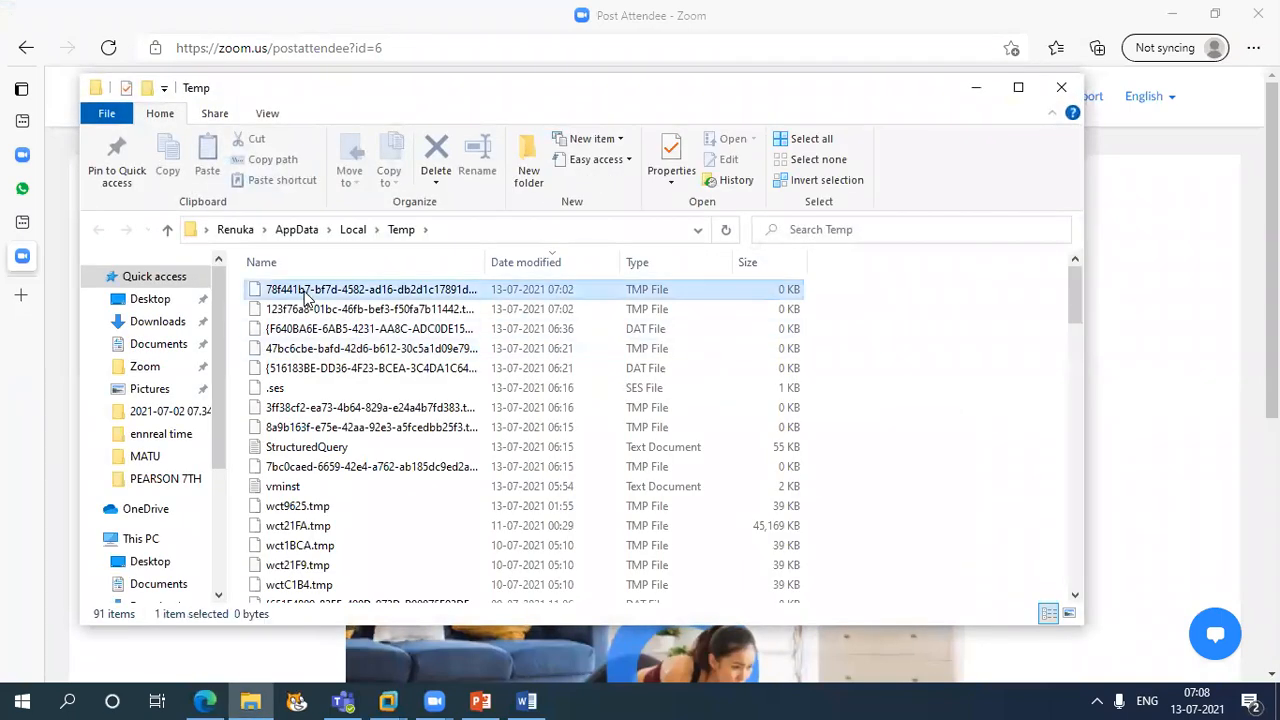
key(shift+Down)
key(shift+Down)
key(shift+Down)
key(shift+Down)
key(shift+Down)
key(shift+Down)
key(shift+Down)
key(shift+Down)
key(shift+Down)
key(shift+Down)
key(shift+Down)
key(shift+Down)
key(shift+Down)
key(shift+Down)
key(shift+Down)
key(shift+Down)
key(shift+Down)
key(shift+Down)
key(shift+Down)
key(shift+Down)
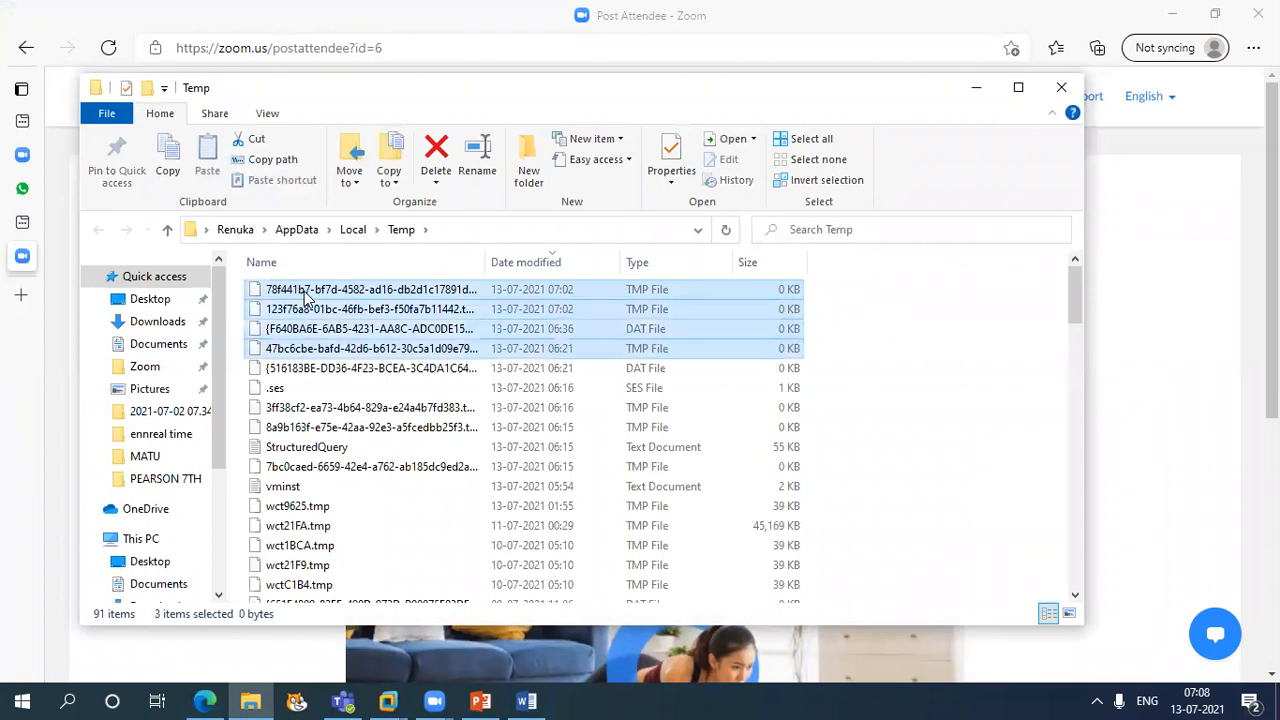
key(shift+Down)
key(shift+Down)
key(shift+Down)
key(shift+Down)
key(shift+Down)
key(shift+Down)
key(shift+Down)
key(shift+Down)
key(shift+Down)
key(shift+Down)
key(shift+Down)
key(shift+Down)
key(shift+Down)
key(shift+Down)
key(shift+Down)
key(shift+Down)
key(shift+Down)
key(shift+Down)
key(shift+Down)
key(shift+Down)
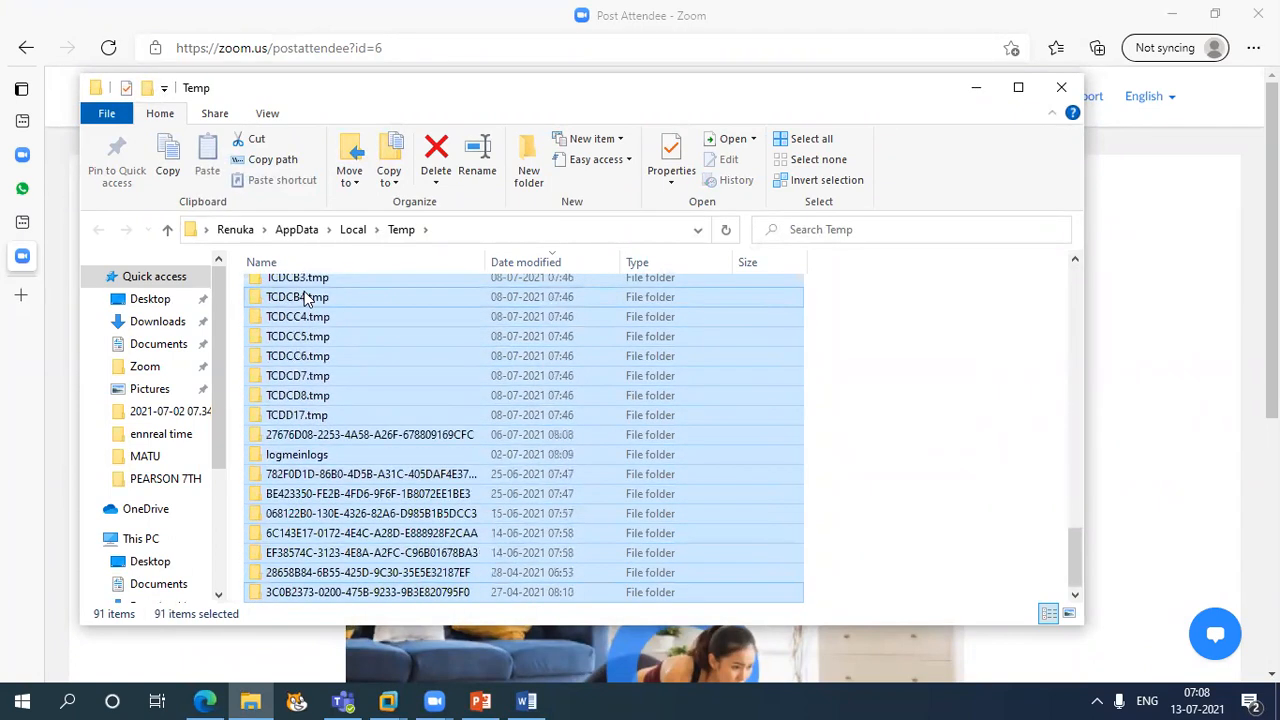
key(Delete)
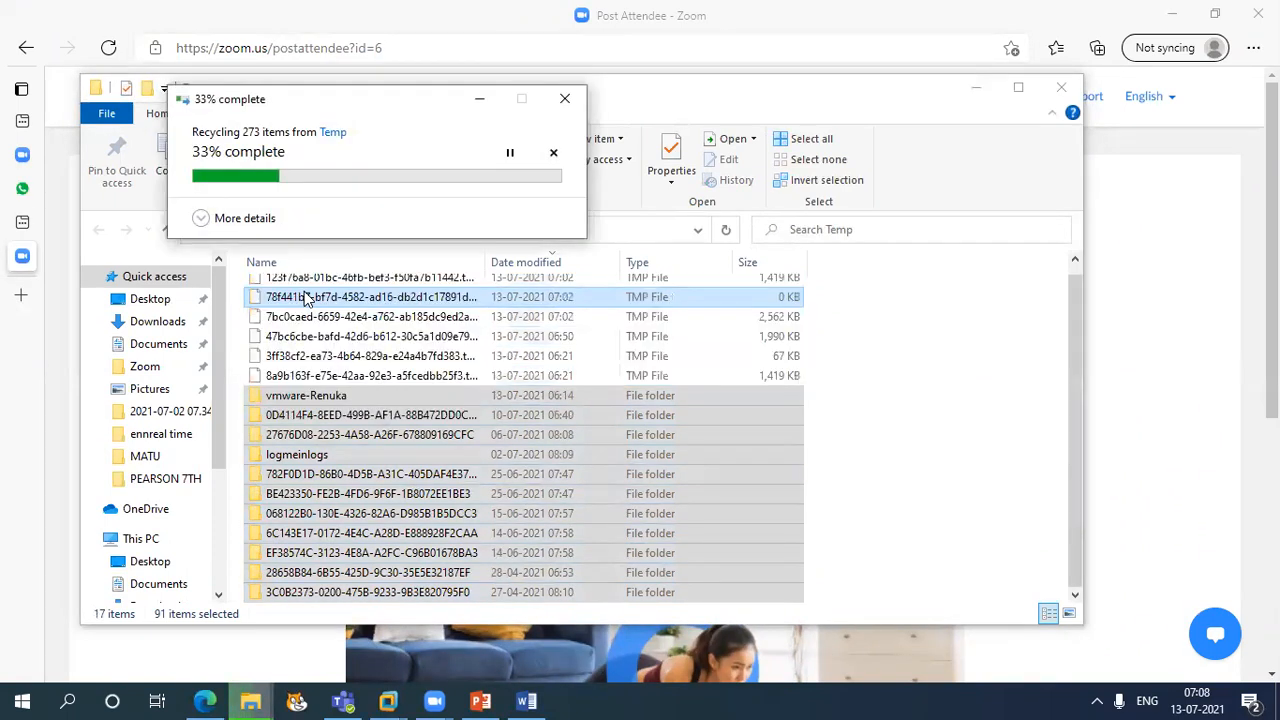
Step: Return to the SAP session and start adding new entries to the Reference Interest Rate Values table
click(388, 701)
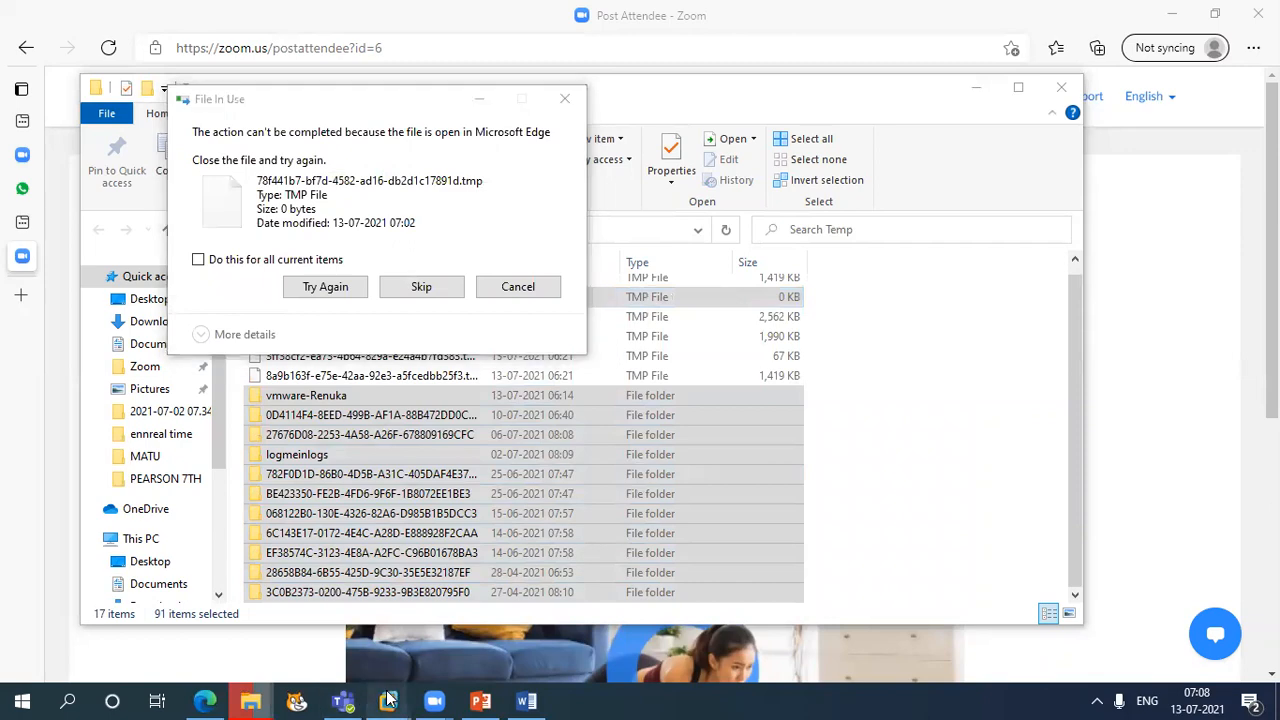
click(562, 596)
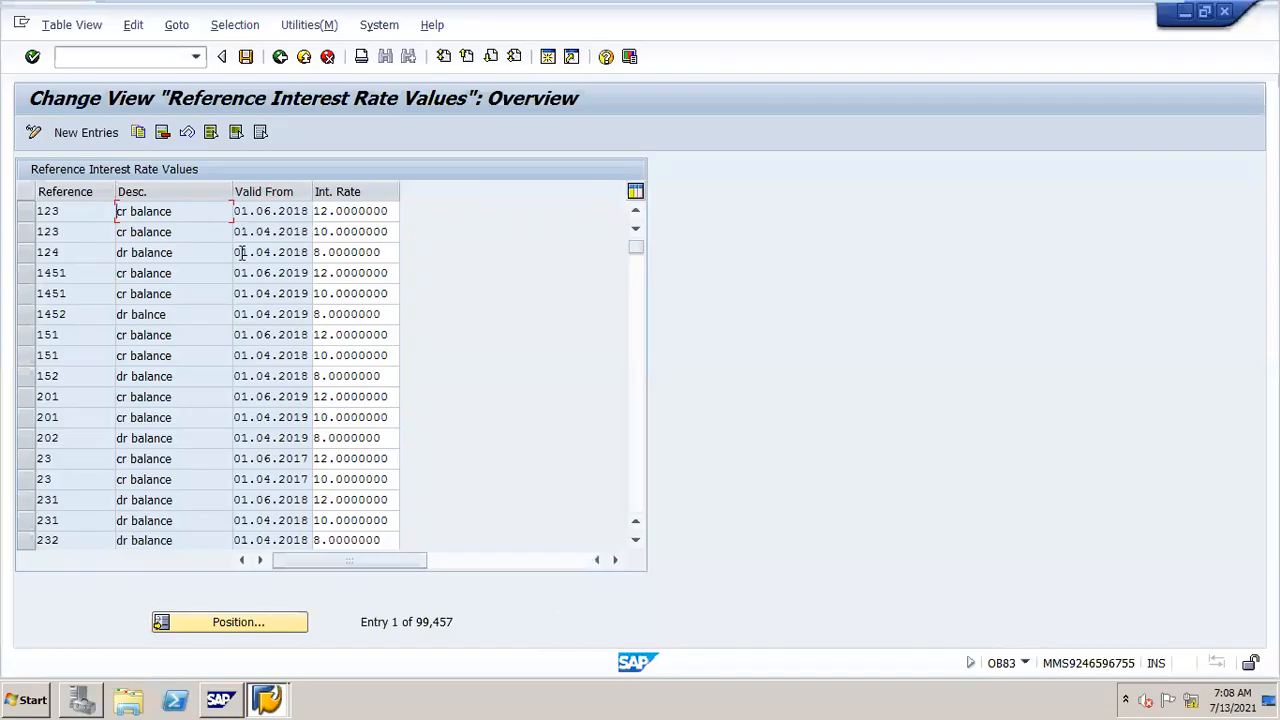
click(102, 132)
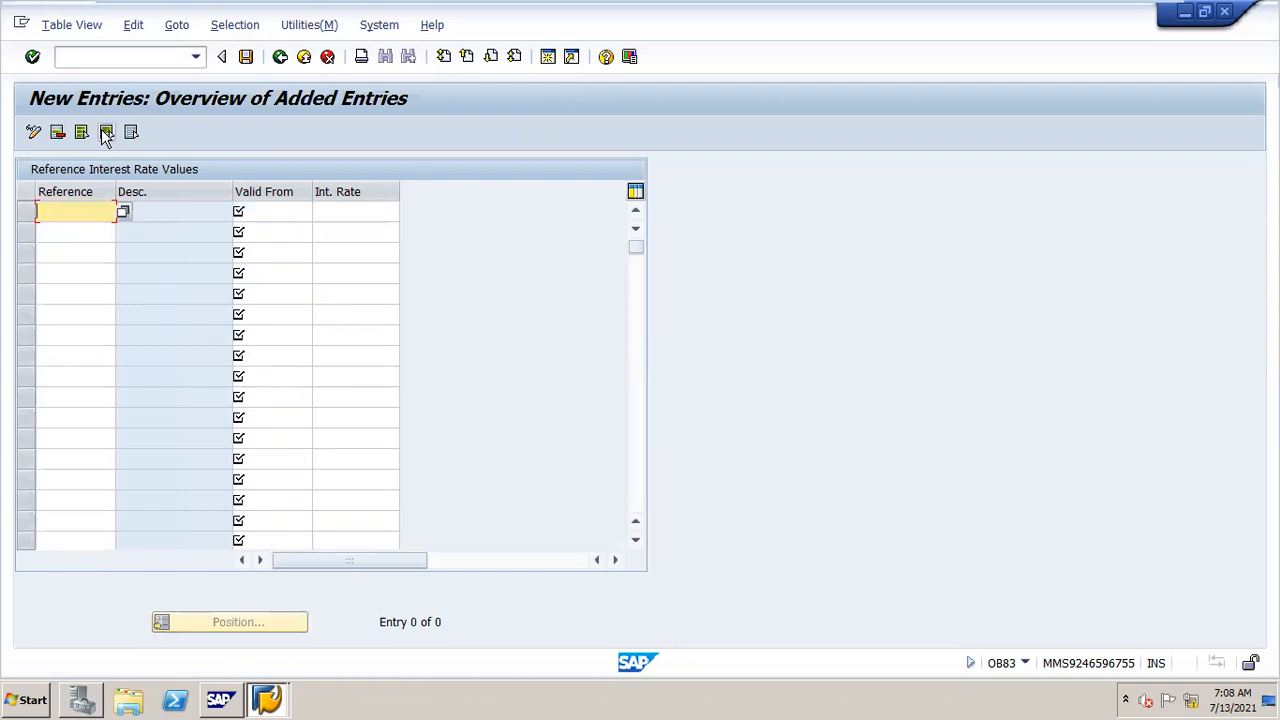
Step: Add reference ja1 valid from 01.04.2021 with an interest rate of 10
text(ja1)
key(Tab)
key(Down)
key(Down)
key(Return)
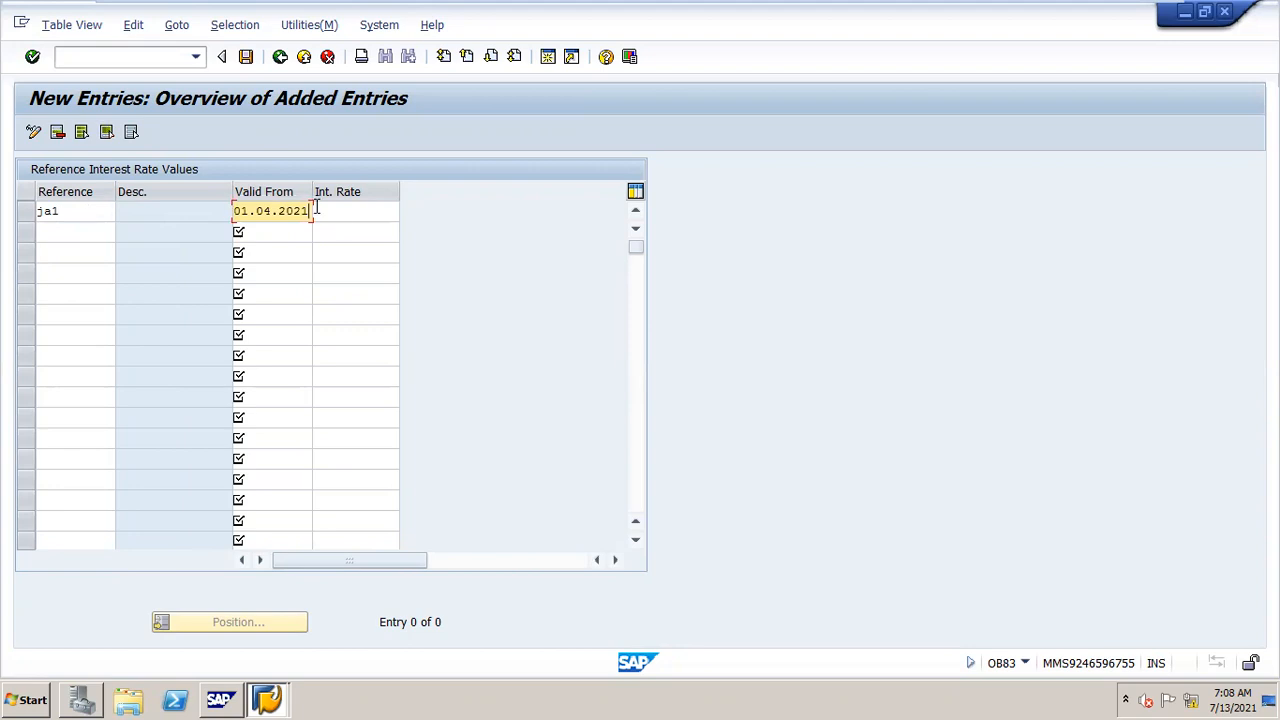
click(355, 217)
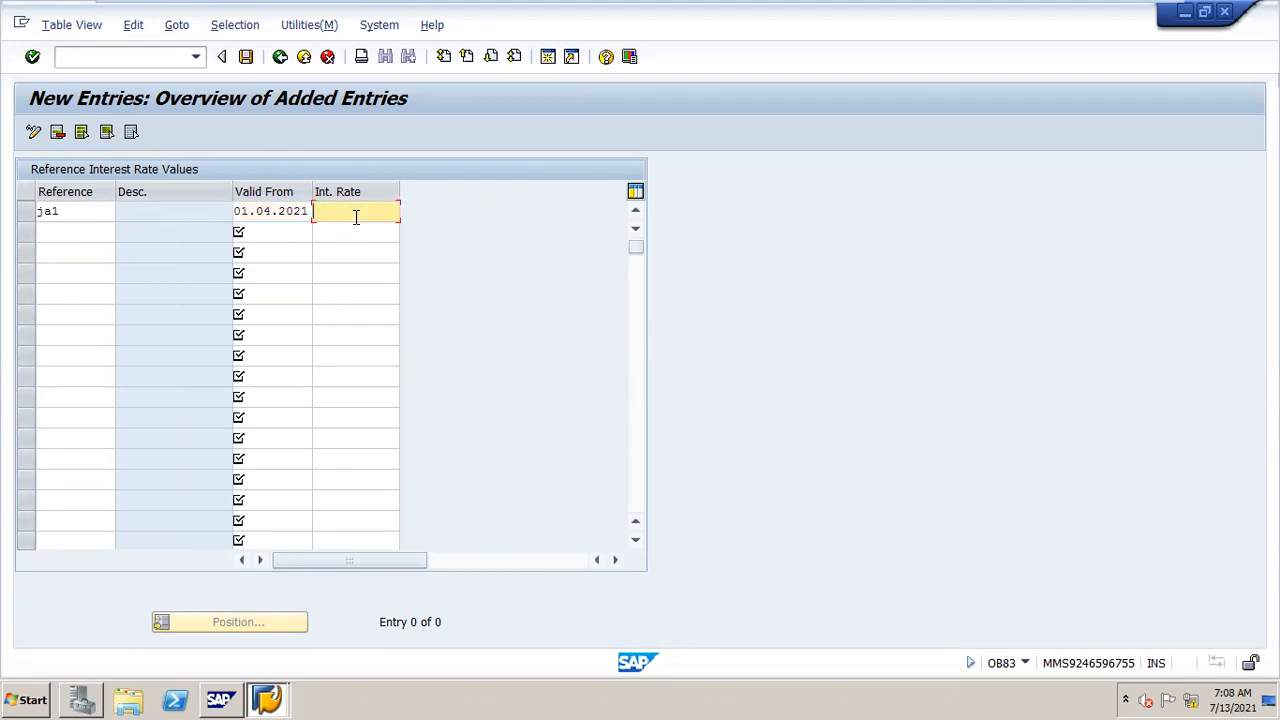
key(space)
key(Down)
key(Down)
key(Down)
key(Return)
Step: Add reference ja2 with an interest rate of 8, valid from 01.04.2021
click(65, 230)
text(ja2)
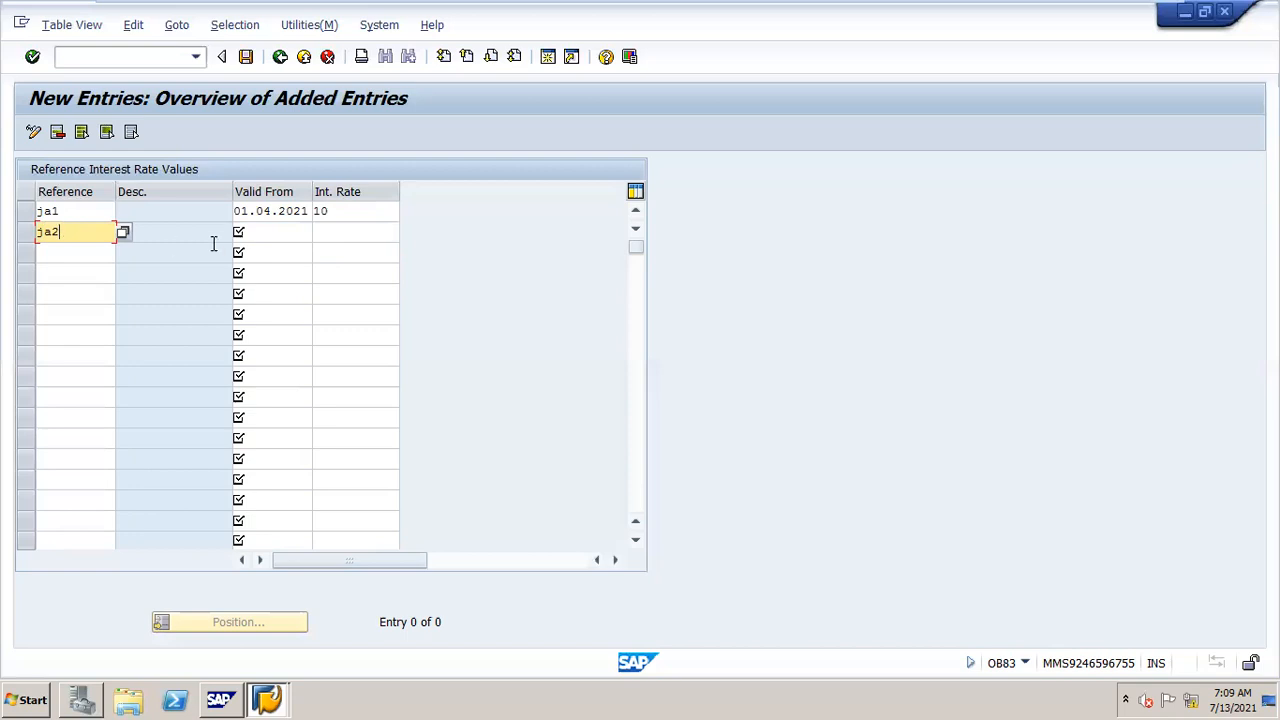
click(352, 231)
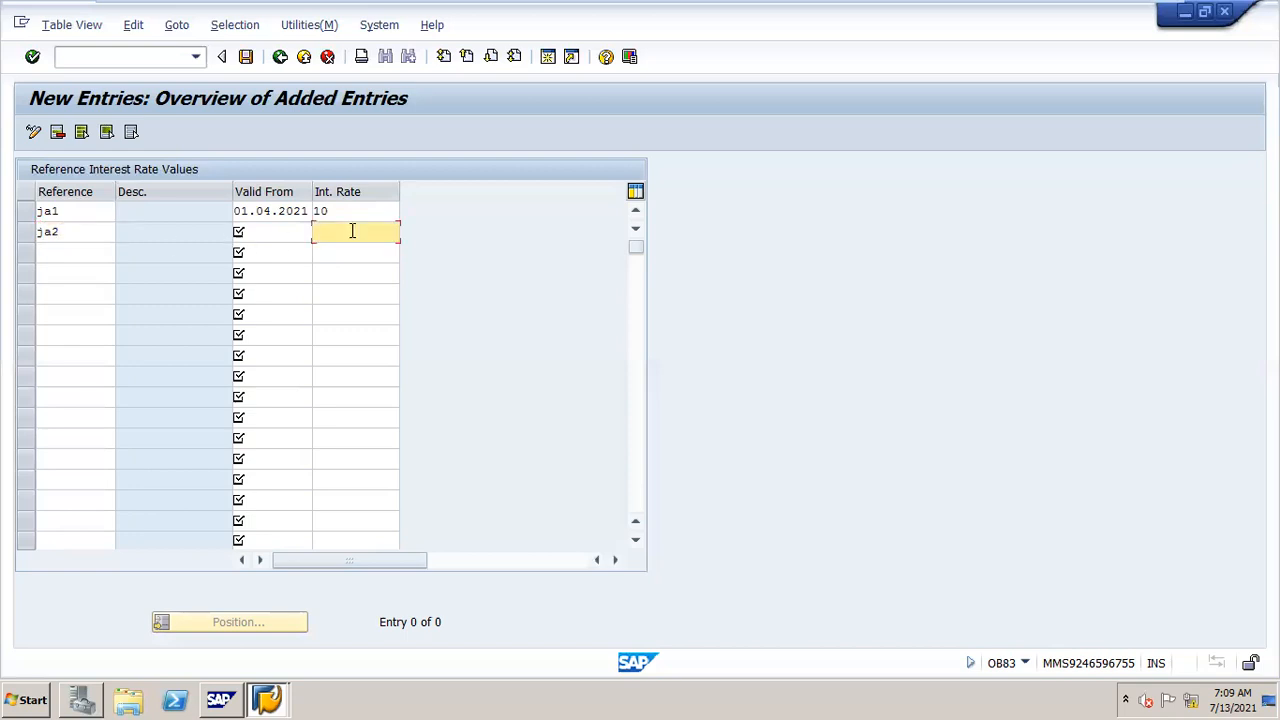
text(8)
click(294, 237)
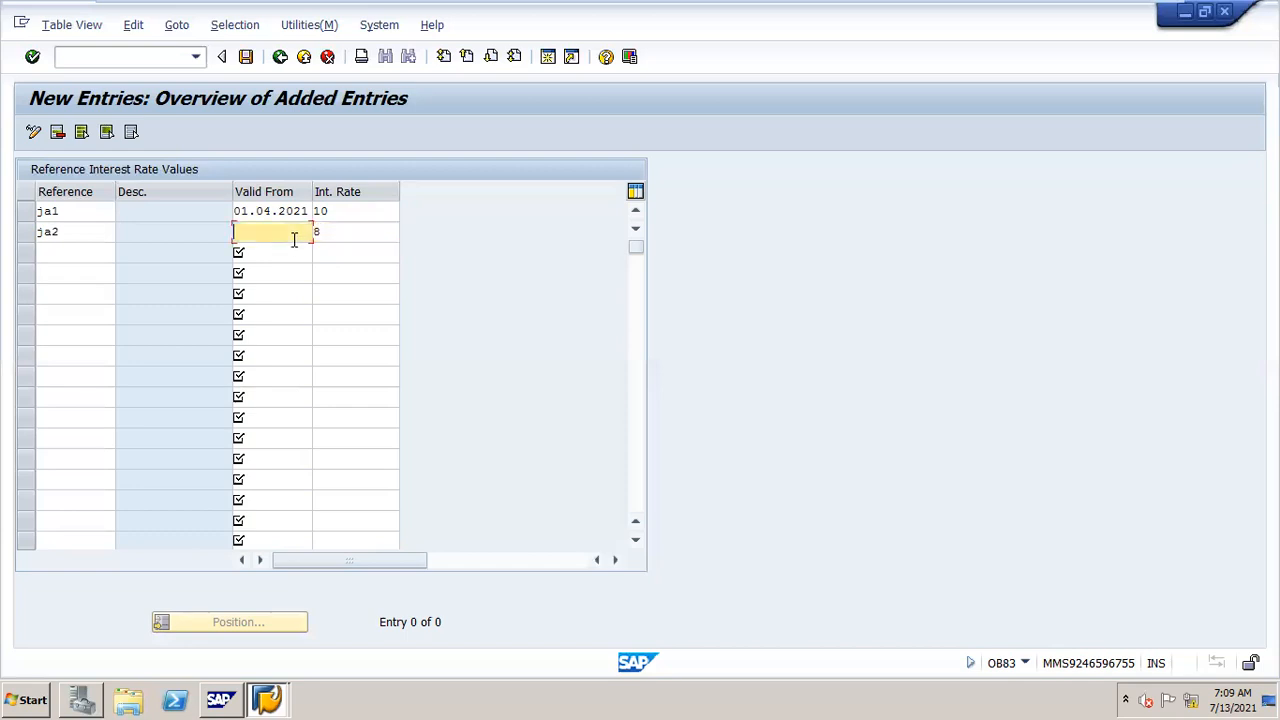
text(01.04.2021)
Step: Add a further ja1 entry valid from 01.06.2021 with an interest rate of 12
click(286, 252)
text(01.06.2021)
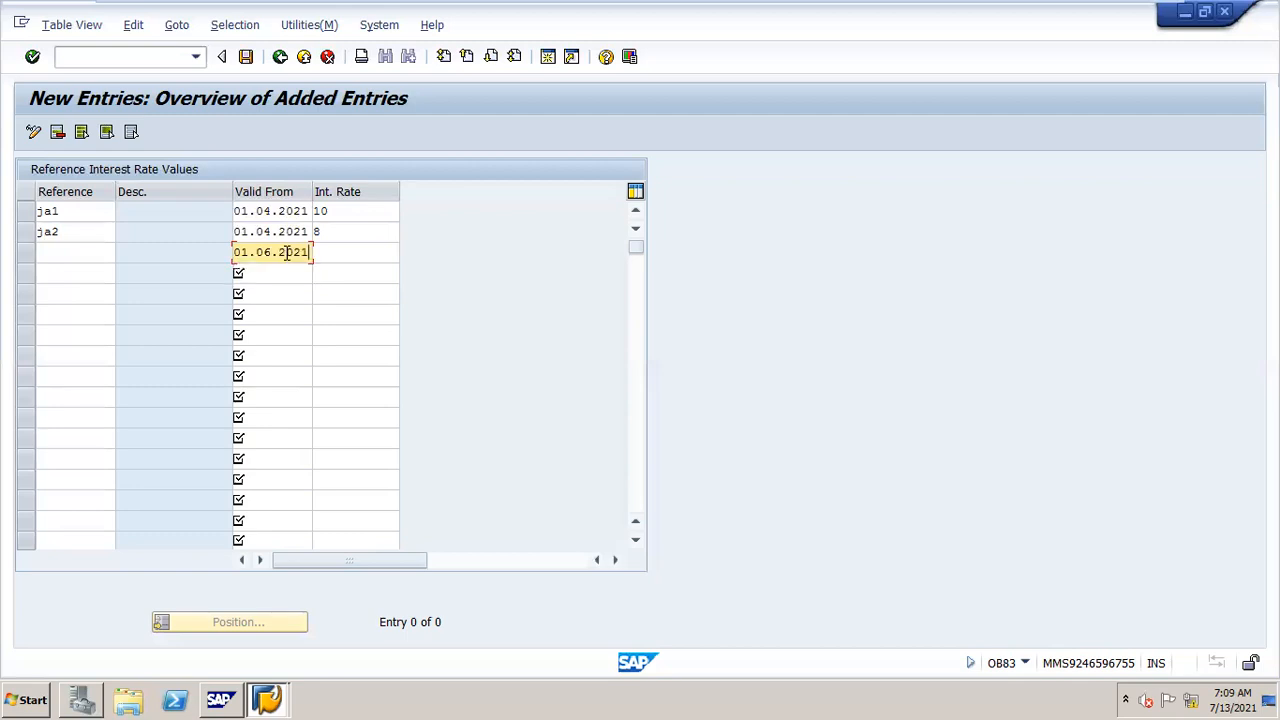
key(Tab)
text(12)
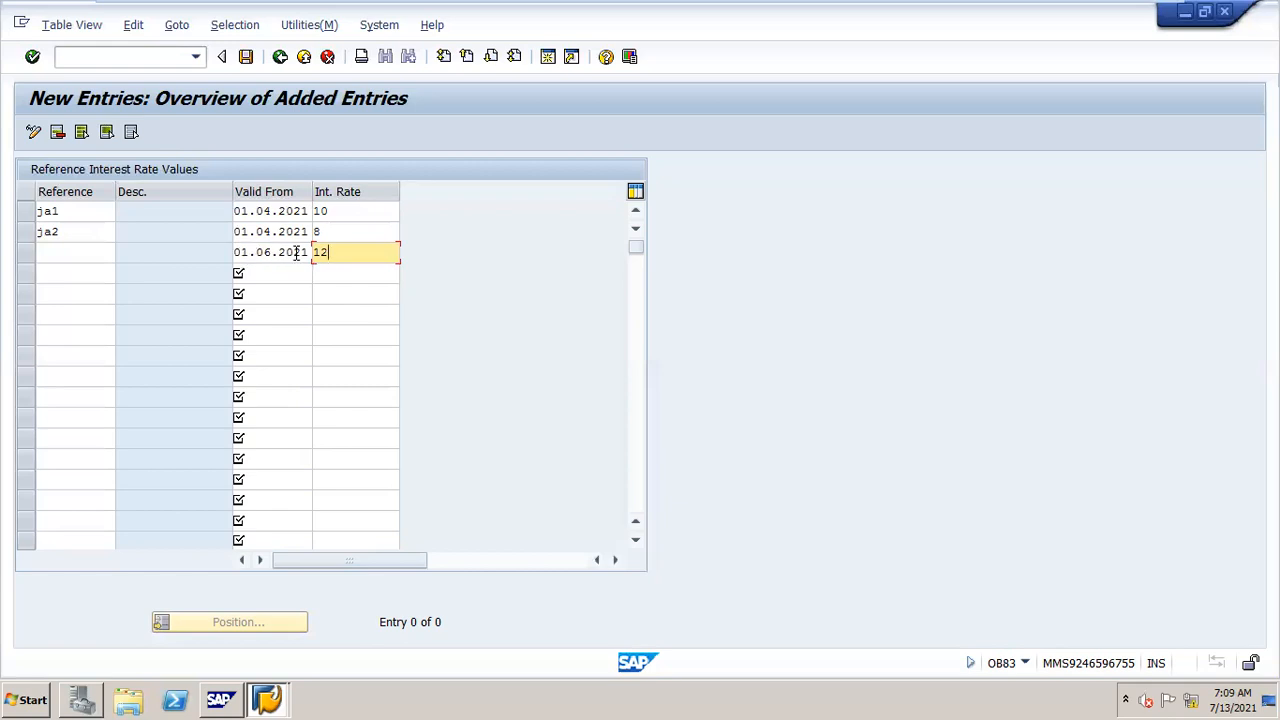
click(46, 253)
text(ja1)
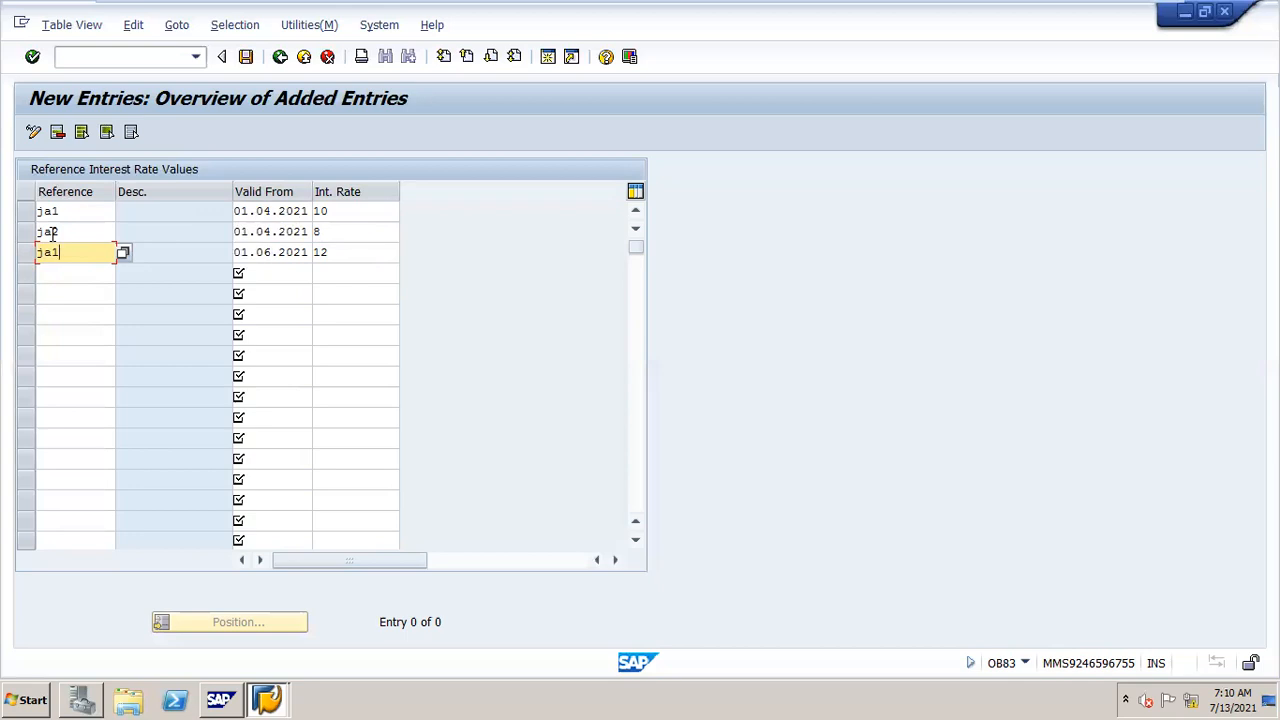
Step: Save the new reference interest rate entries, confirming the JAN SETTING customizing request
click(248, 60)
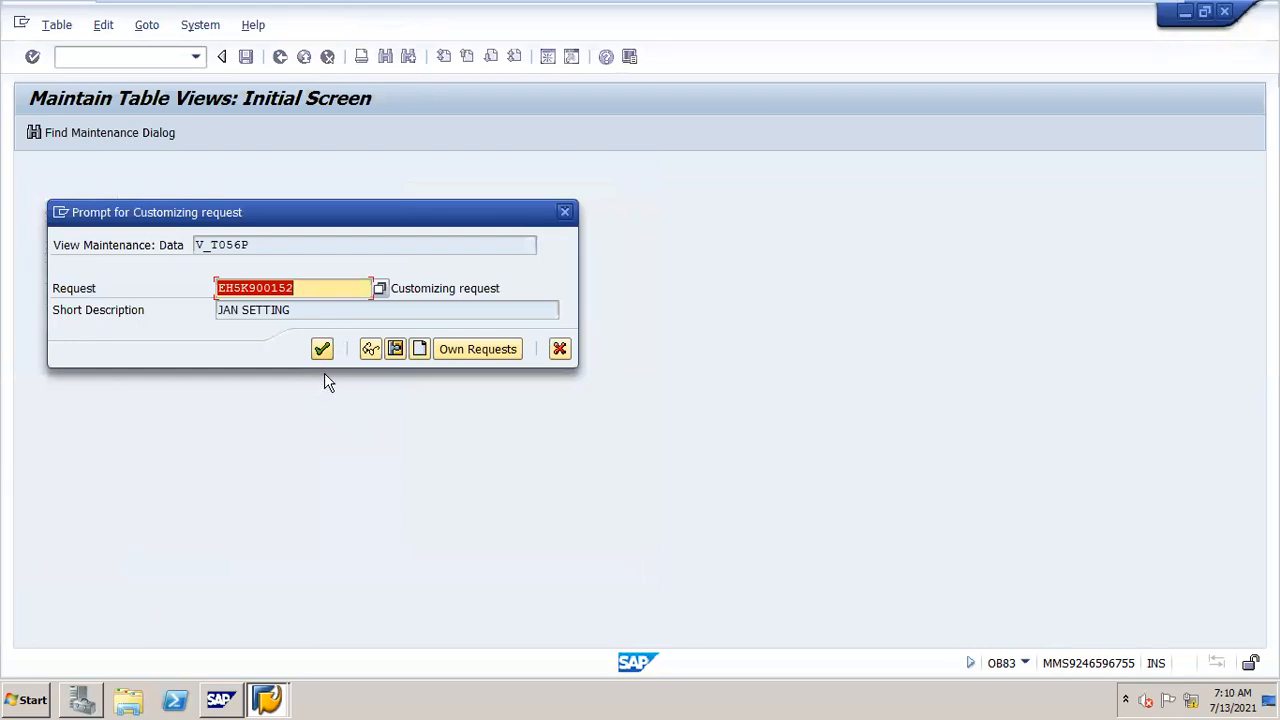
click(318, 356)
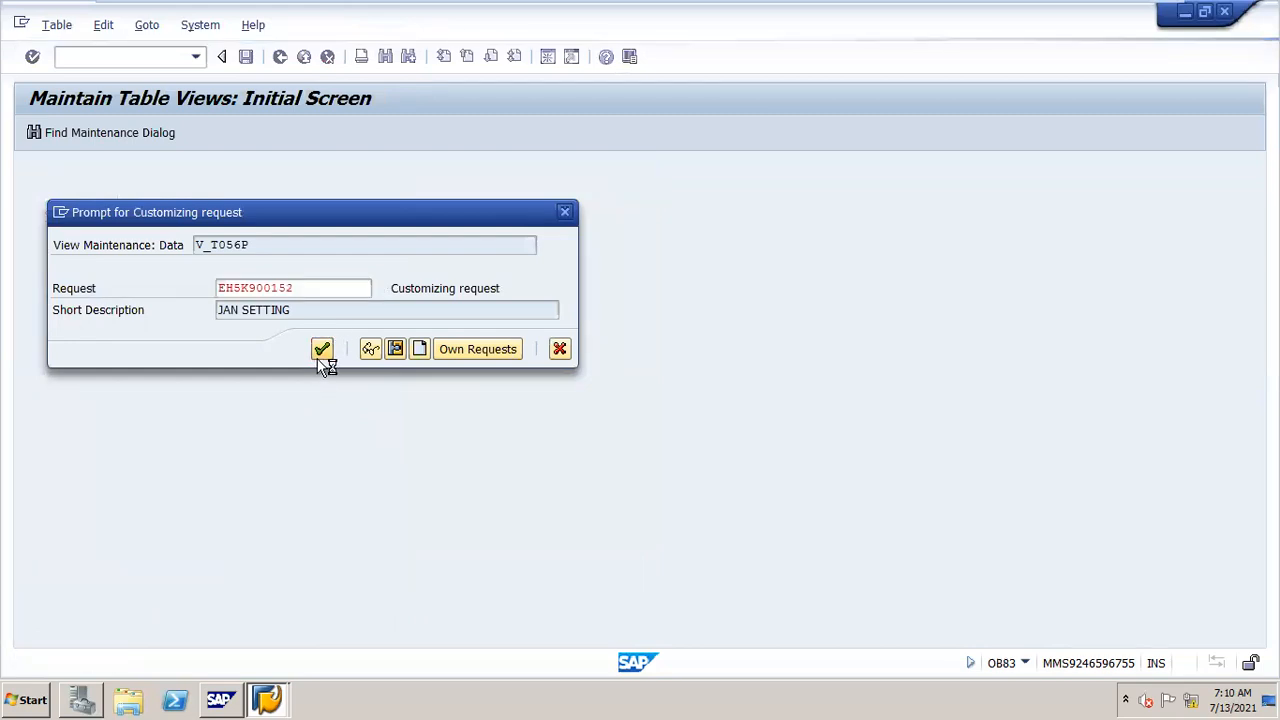
Step: Open the INT Word document from the MY FI CLASS folder on the desktop
click(278, 682)
click(322, 660)
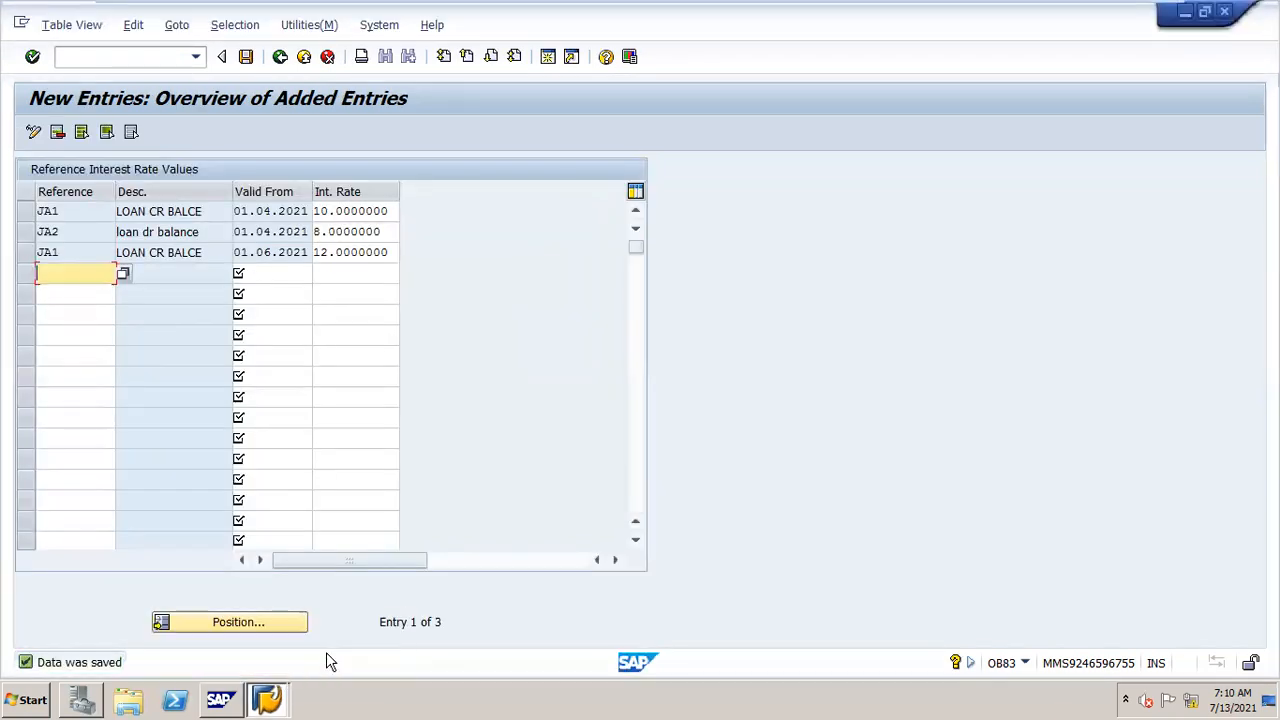
click(276, 686)
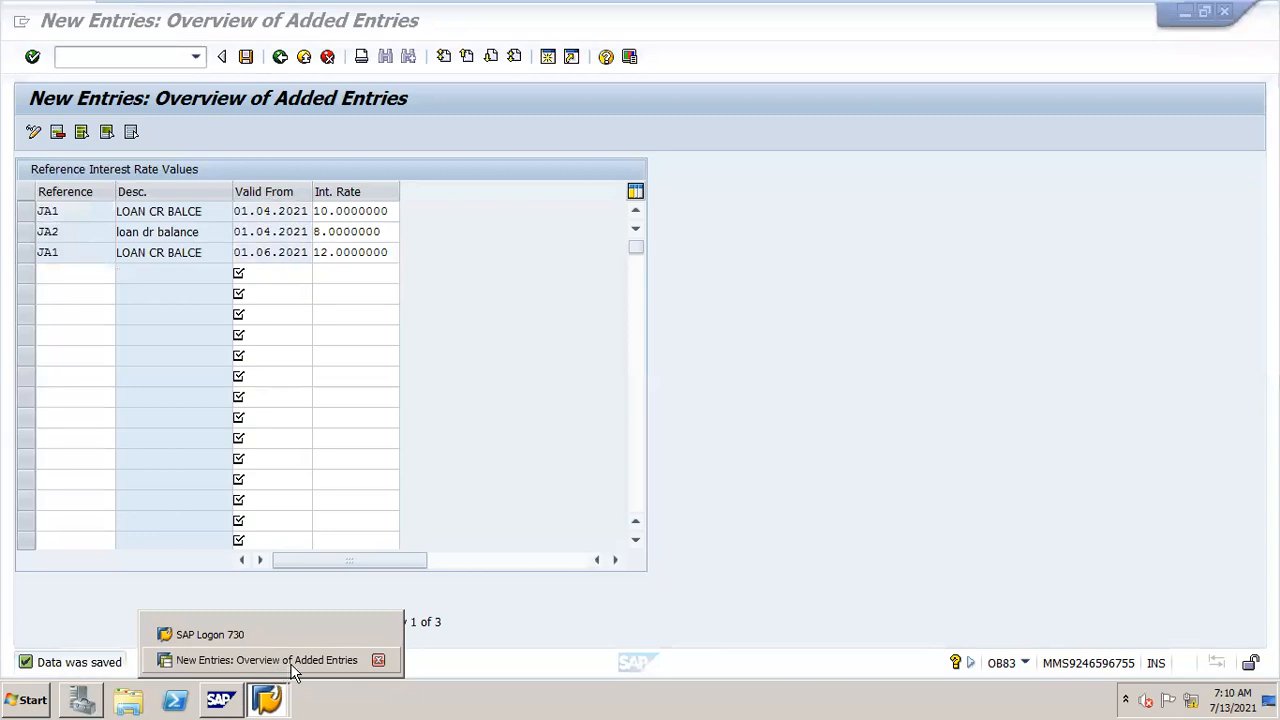
click(292, 661)
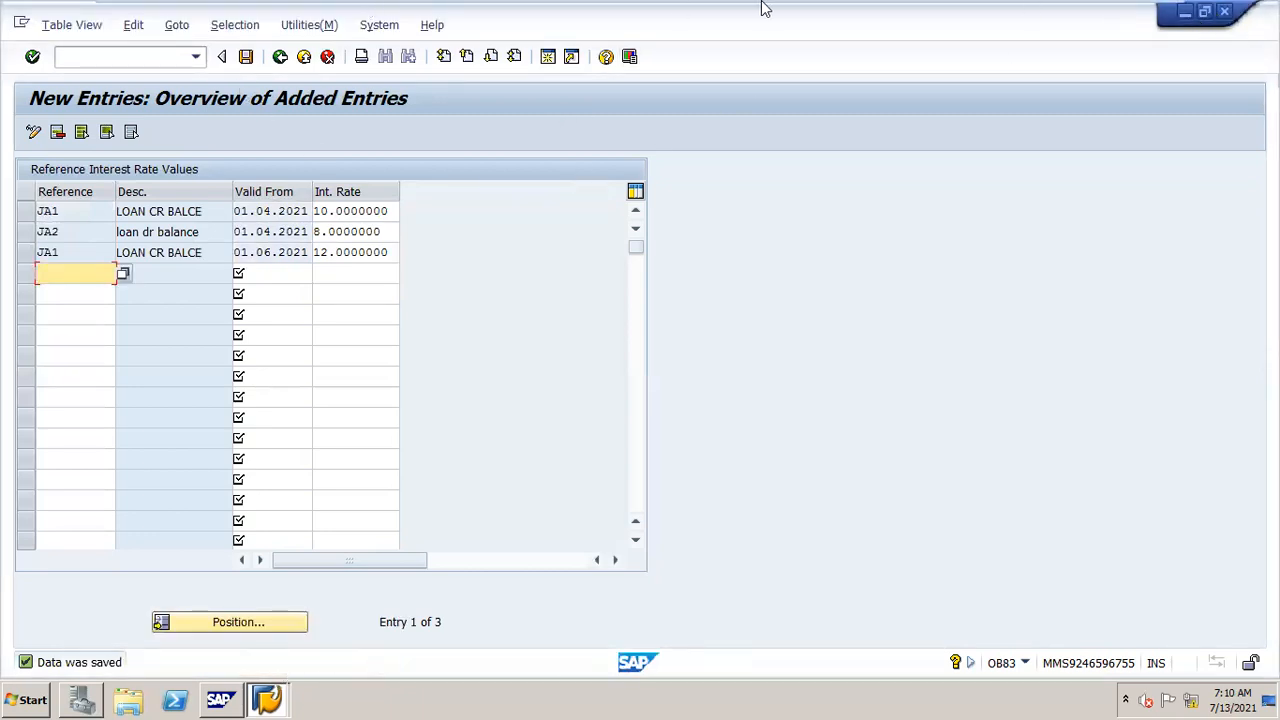
click(1183, 14)
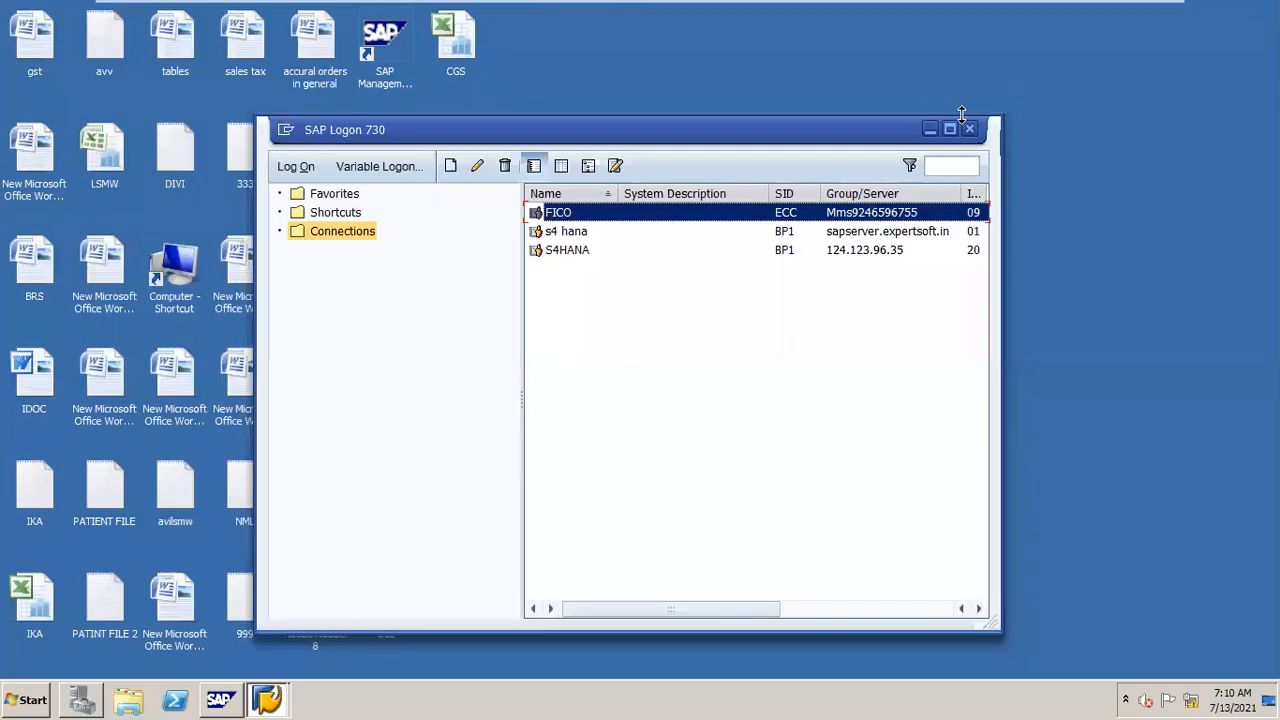
click(930, 129)
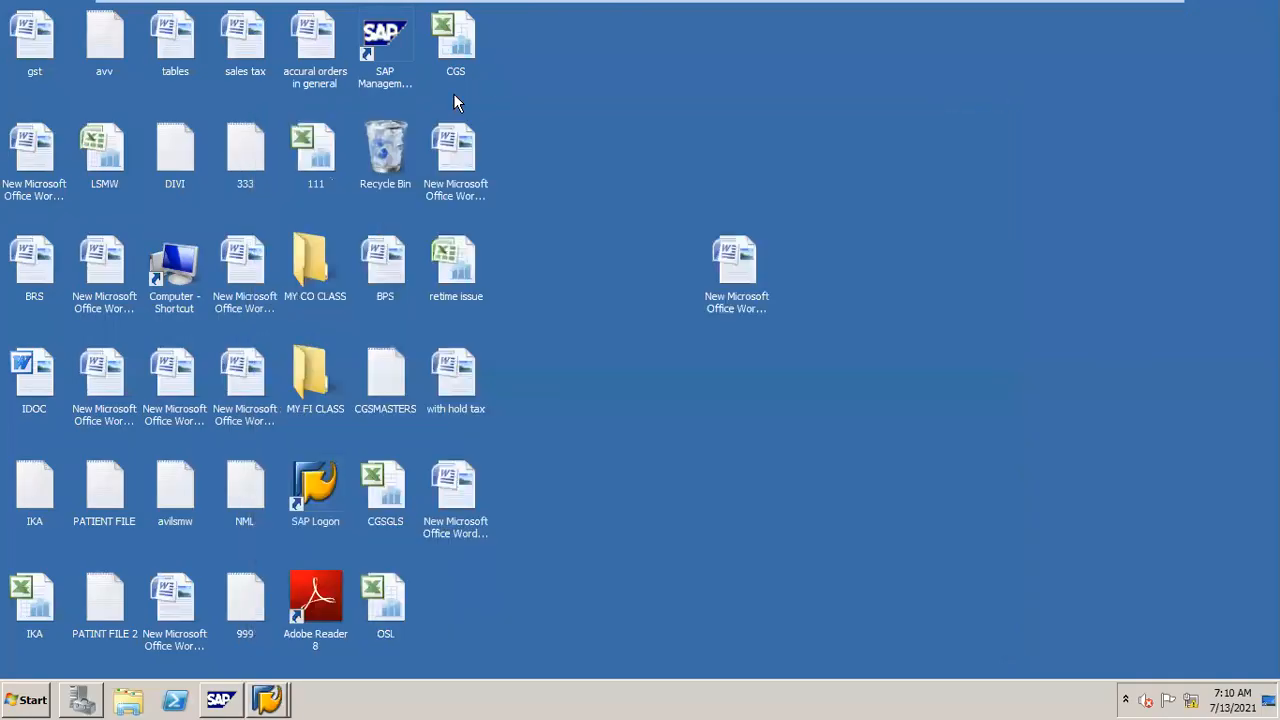
double_click(315, 384)
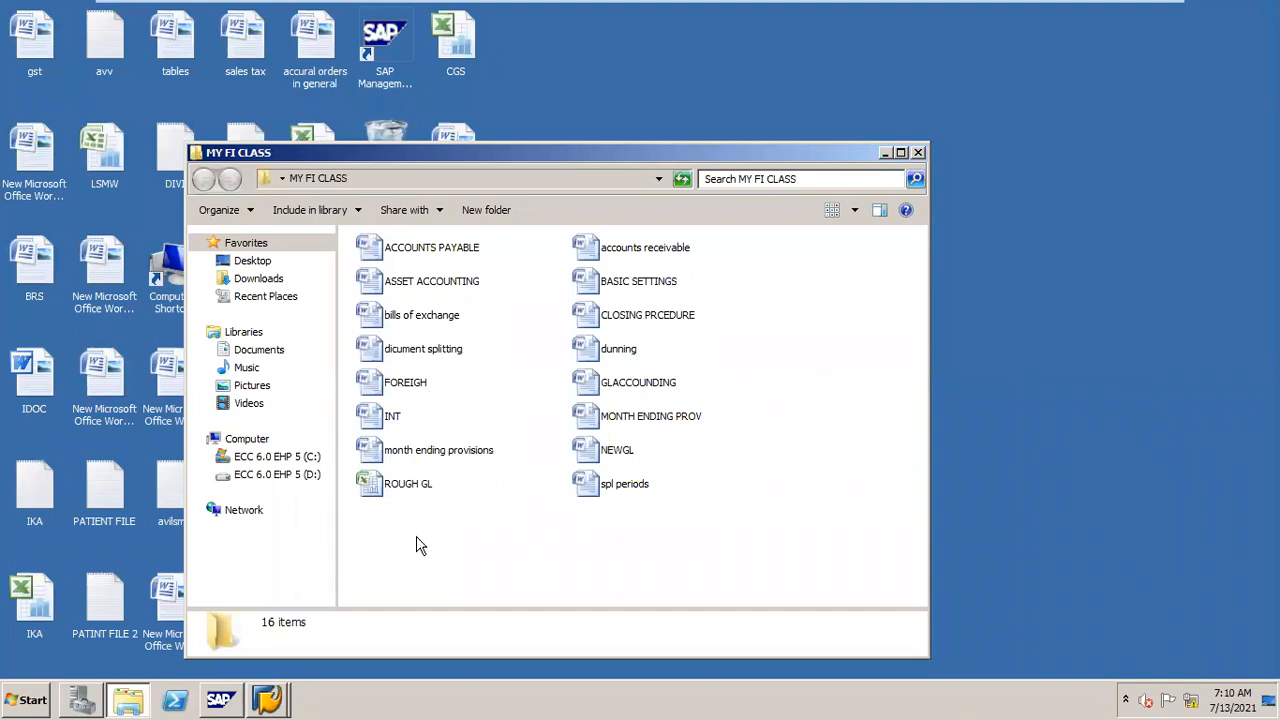
double_click(393, 420)
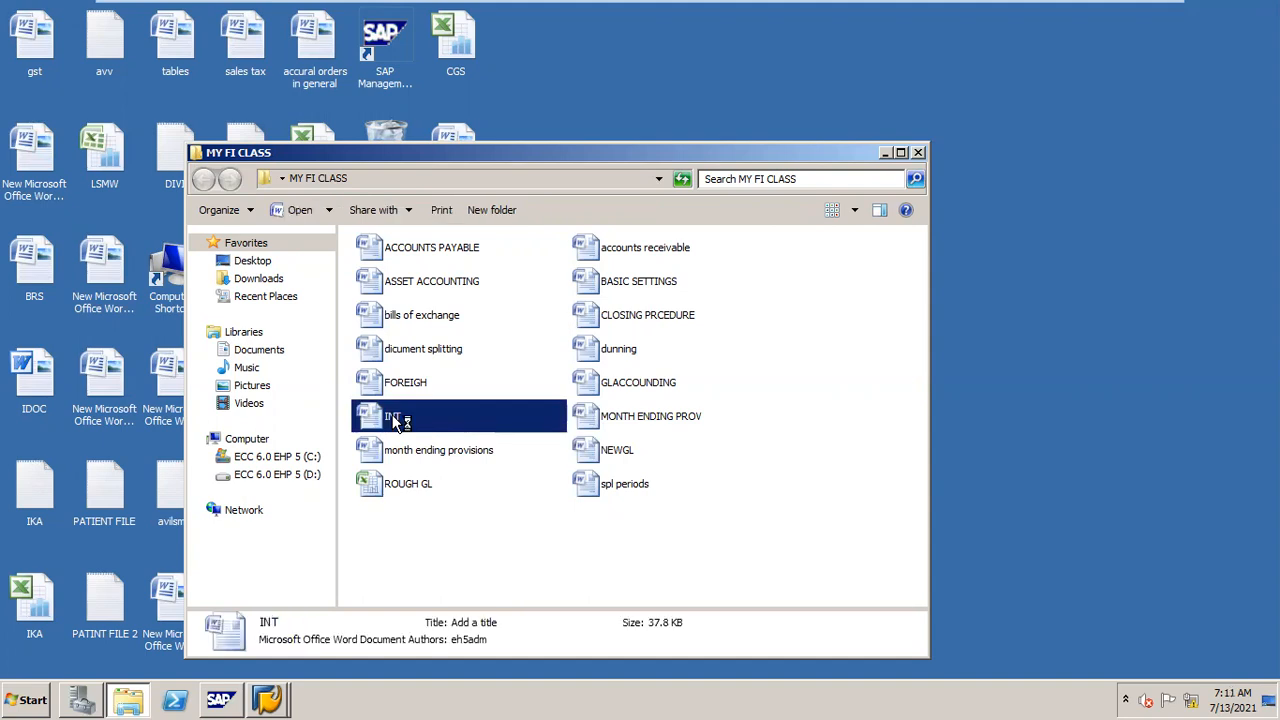
Step: Open a new SAP session and start transaction OBD4 to view G/L account groups
click(274, 688)
click(300, 660)
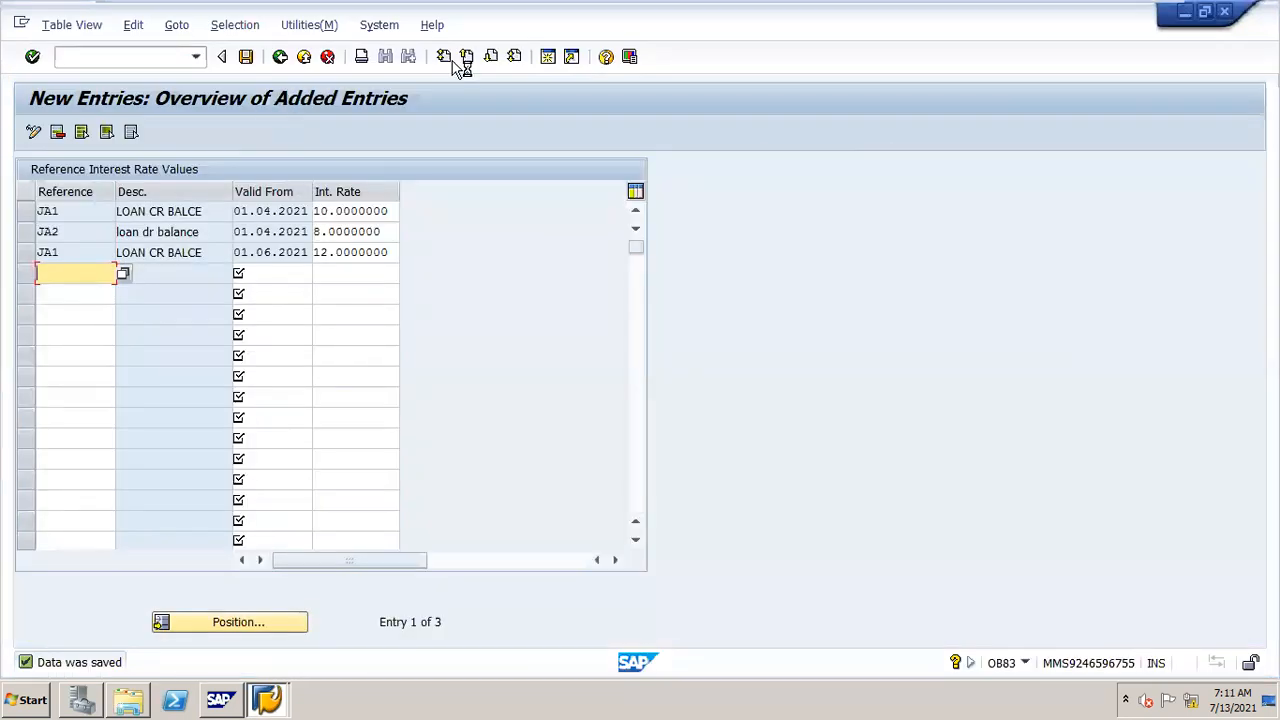
click(549, 58)
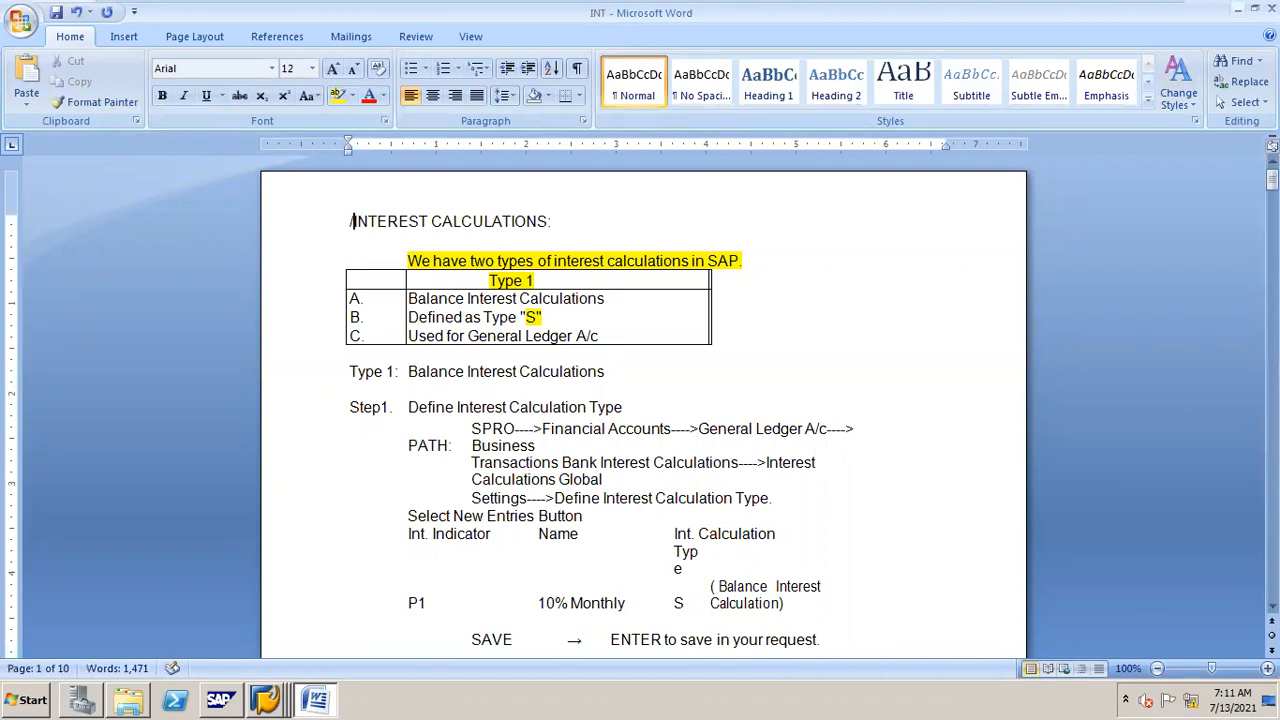
click(1238, 9)
text(/nobd4)
key(Return)
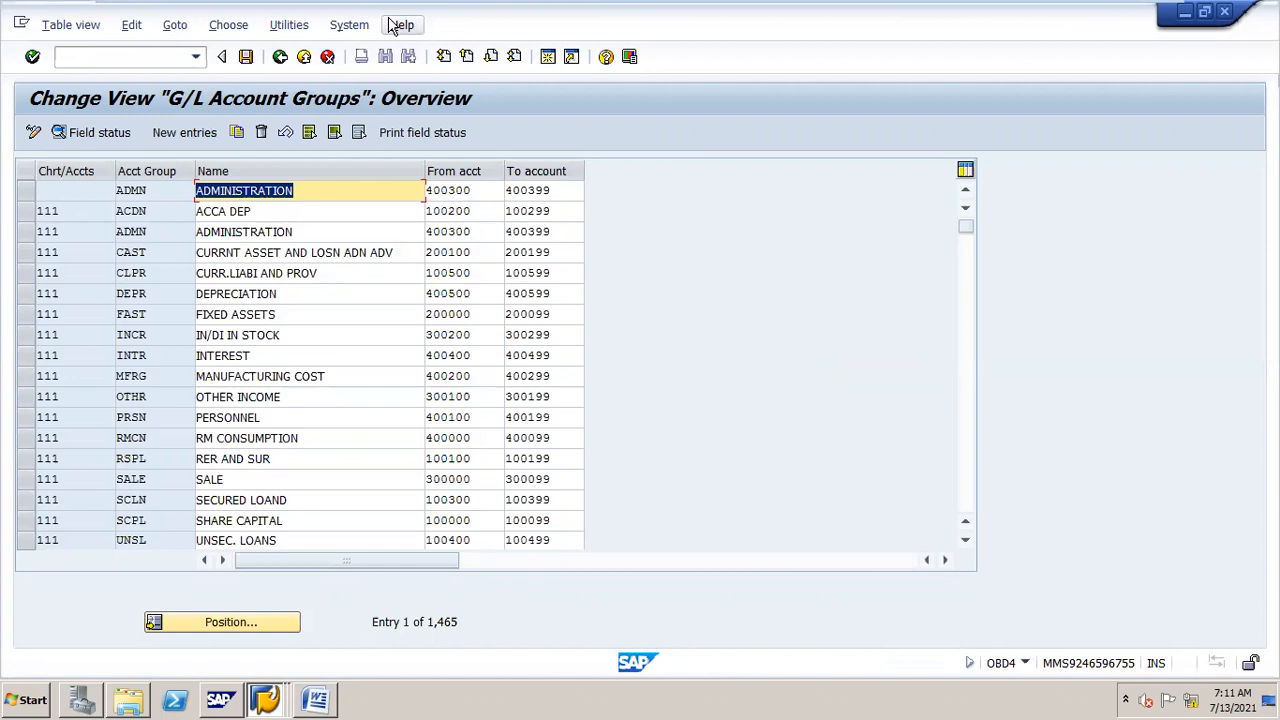
Step: Position the account group list at chart of accounts JAN and examine the INTEREST and SECURED LOAND number ranges
click(251, 615)
text(JAN)
key(Return)
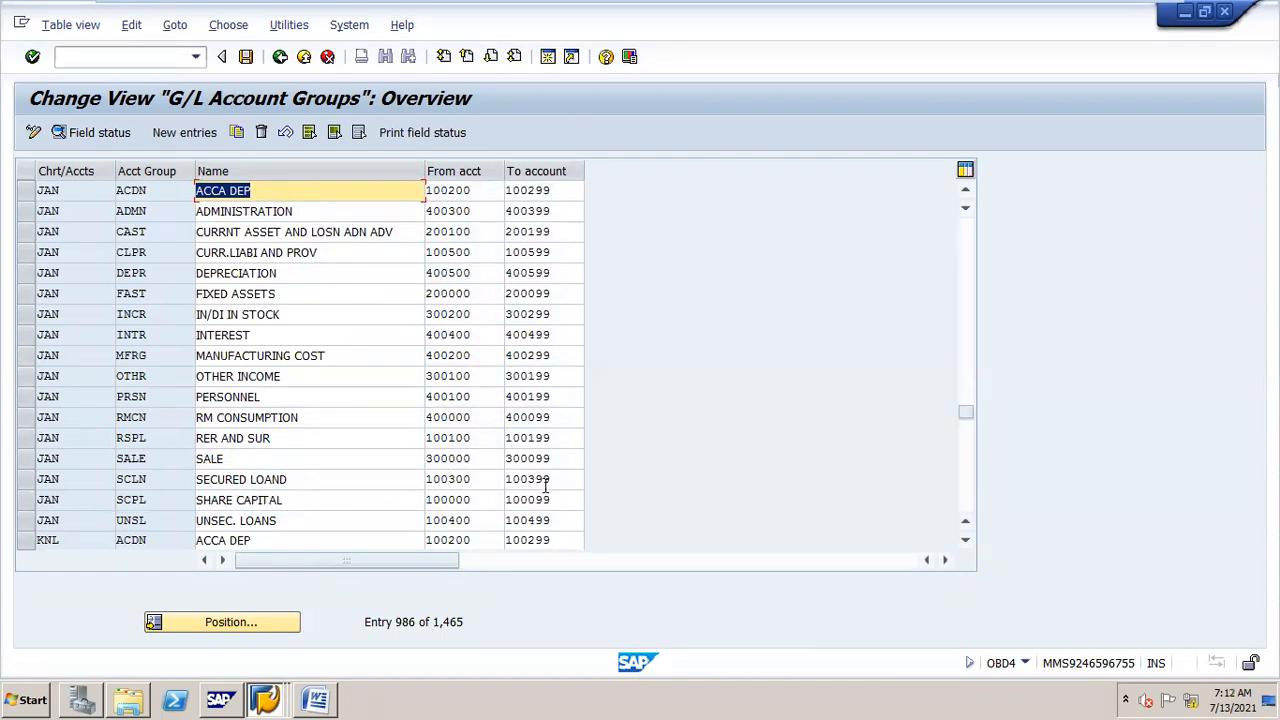
click(476, 482)
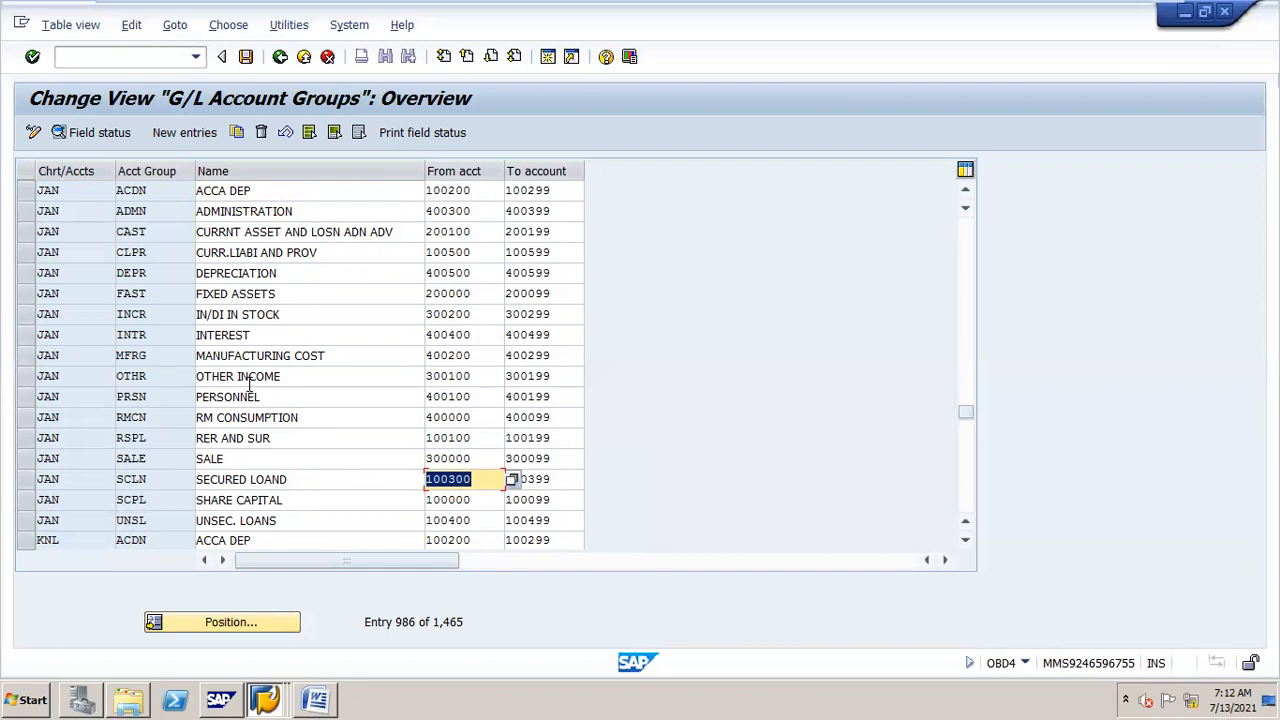
click(200, 334)
drag(200, 334, 349, 318)
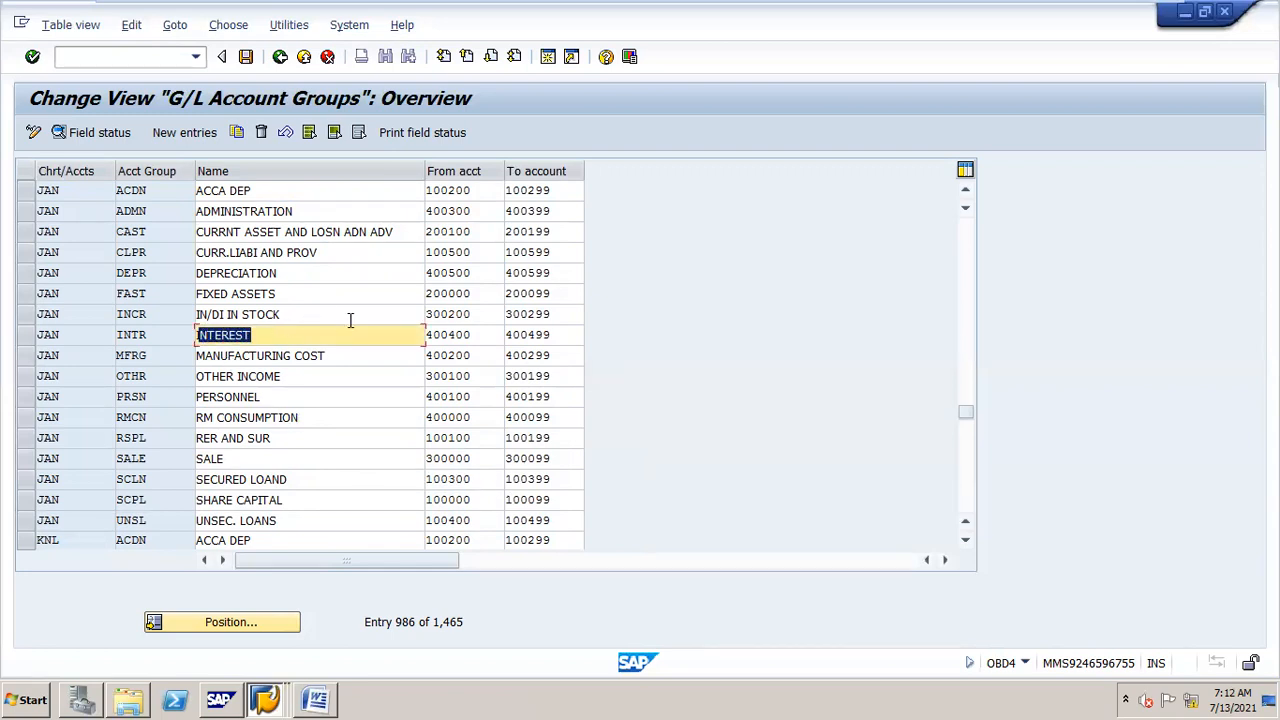
drag(548, 336, 486, 335)
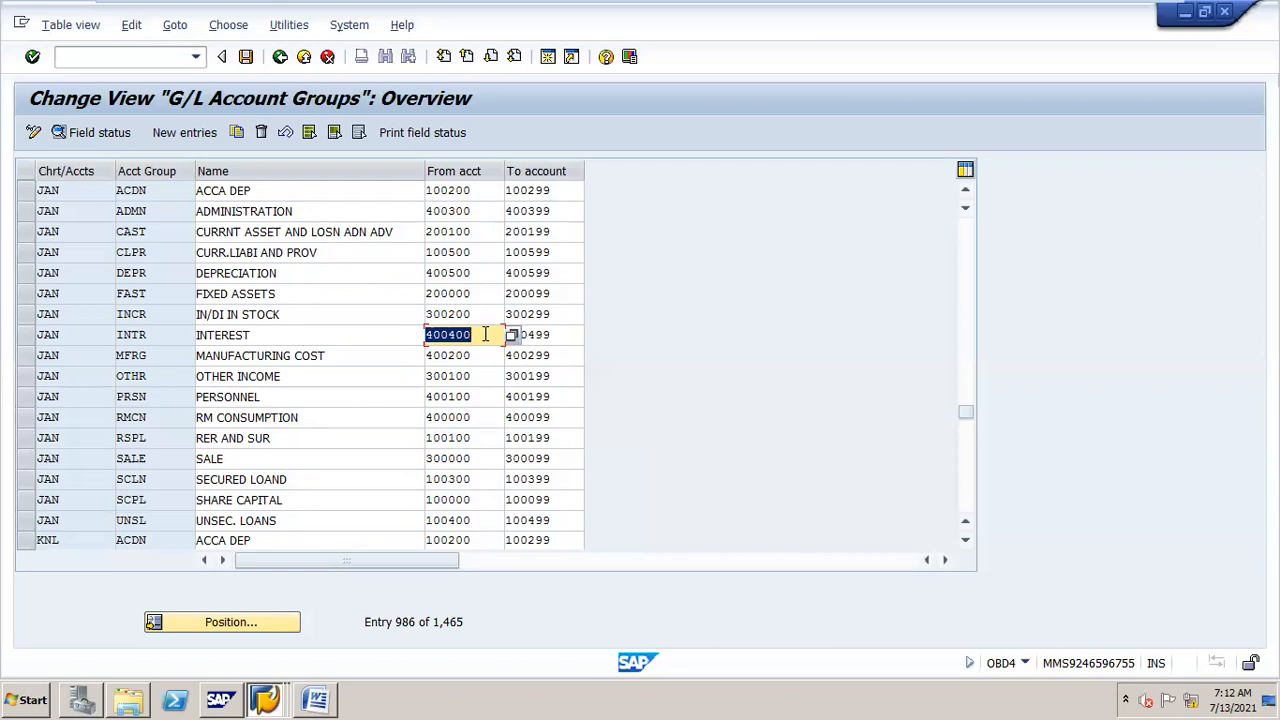
Step: Return to the IMG structure and expand Interest Posting under Bank Account Interest Calculation
click(266, 692)
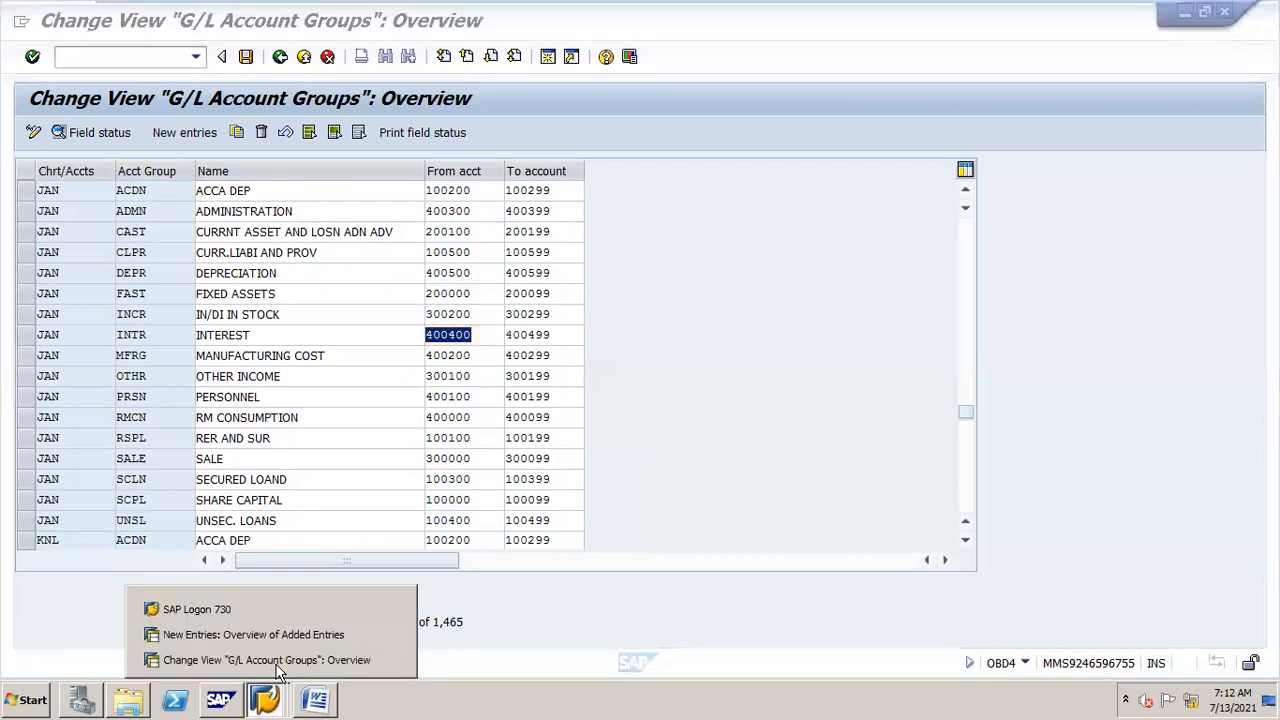
click(299, 637)
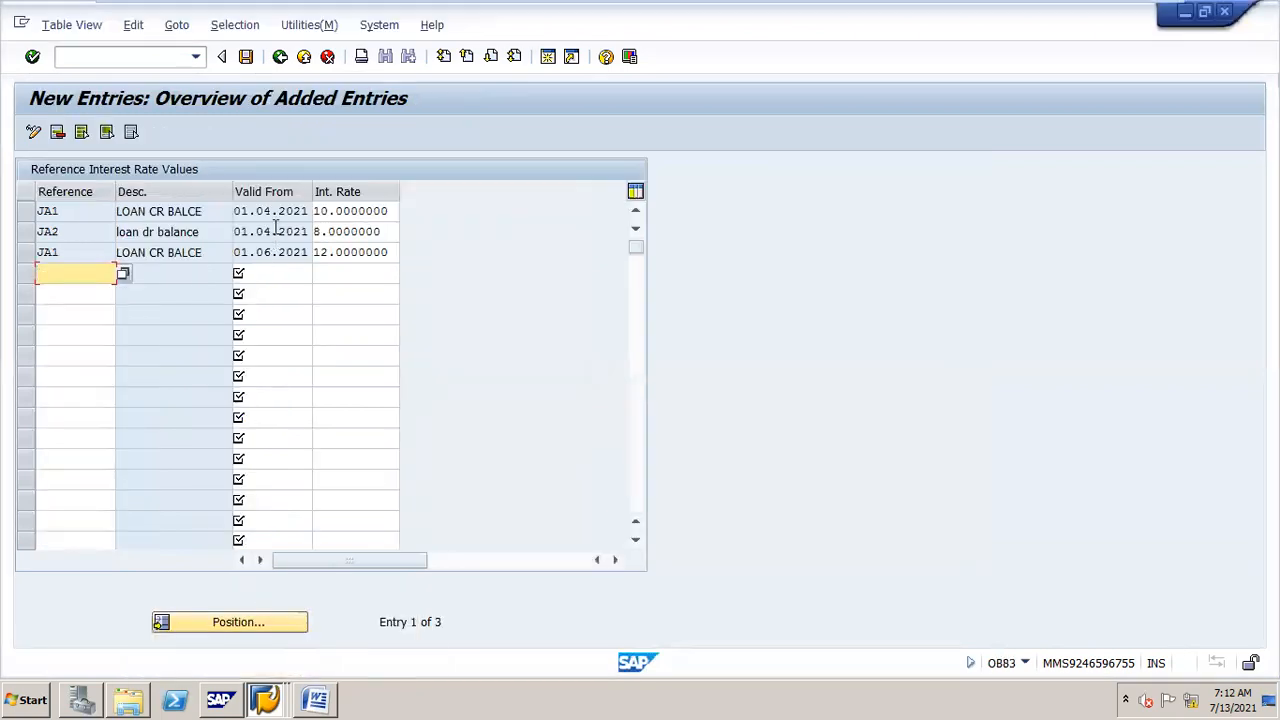
click(280, 57)
click(280, 57)
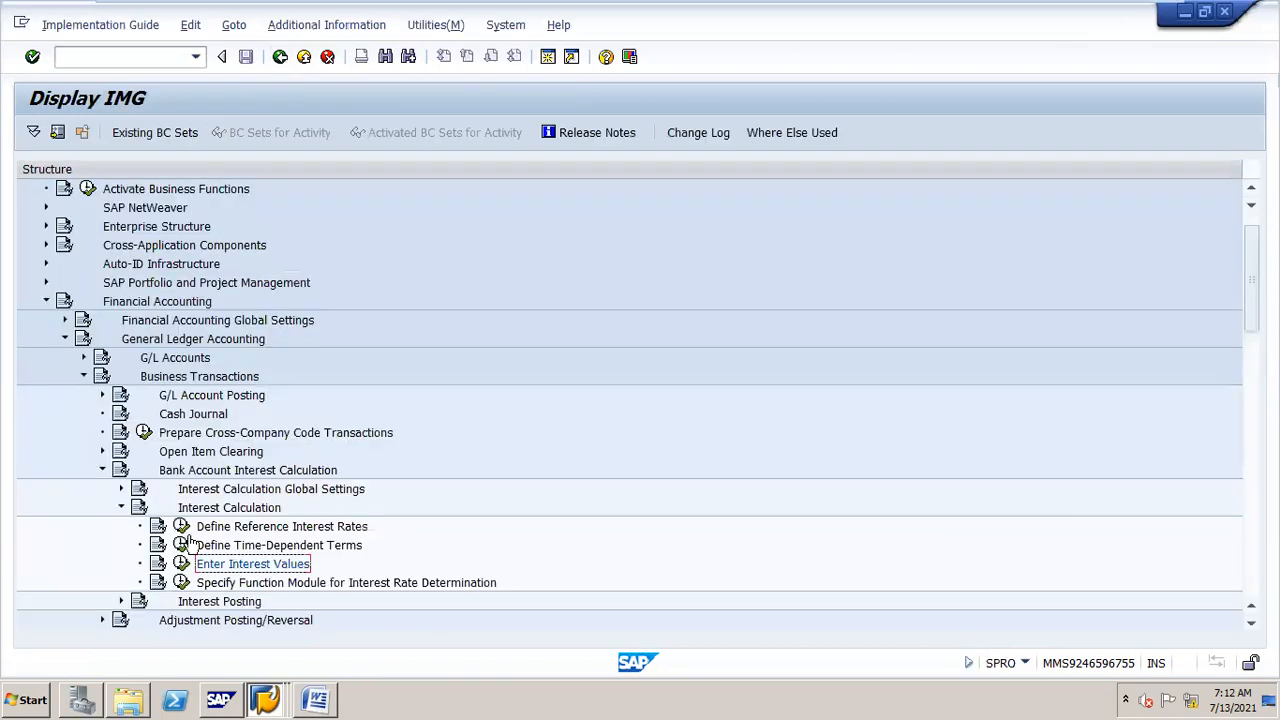
double_click(212, 508)
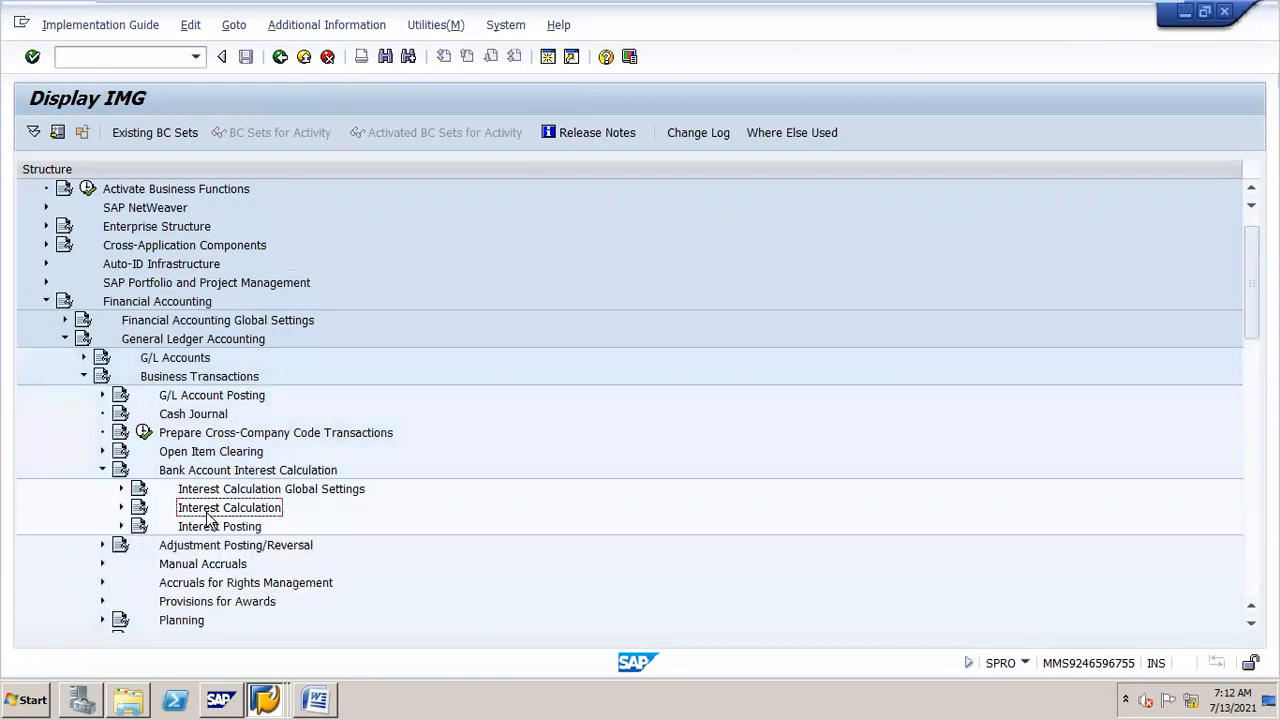
double_click(200, 529)
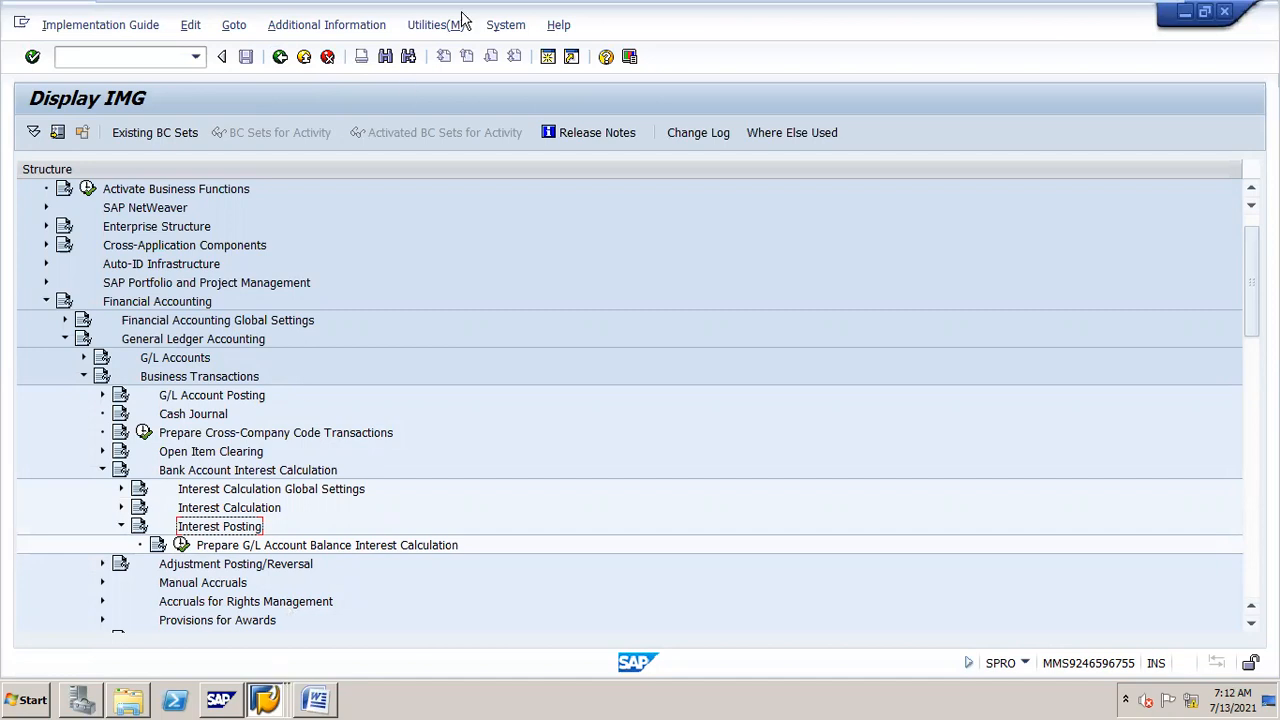
Step: Start FS00 for G/L account 100300 in company code jan and choose to create it with a template
click(548, 58)
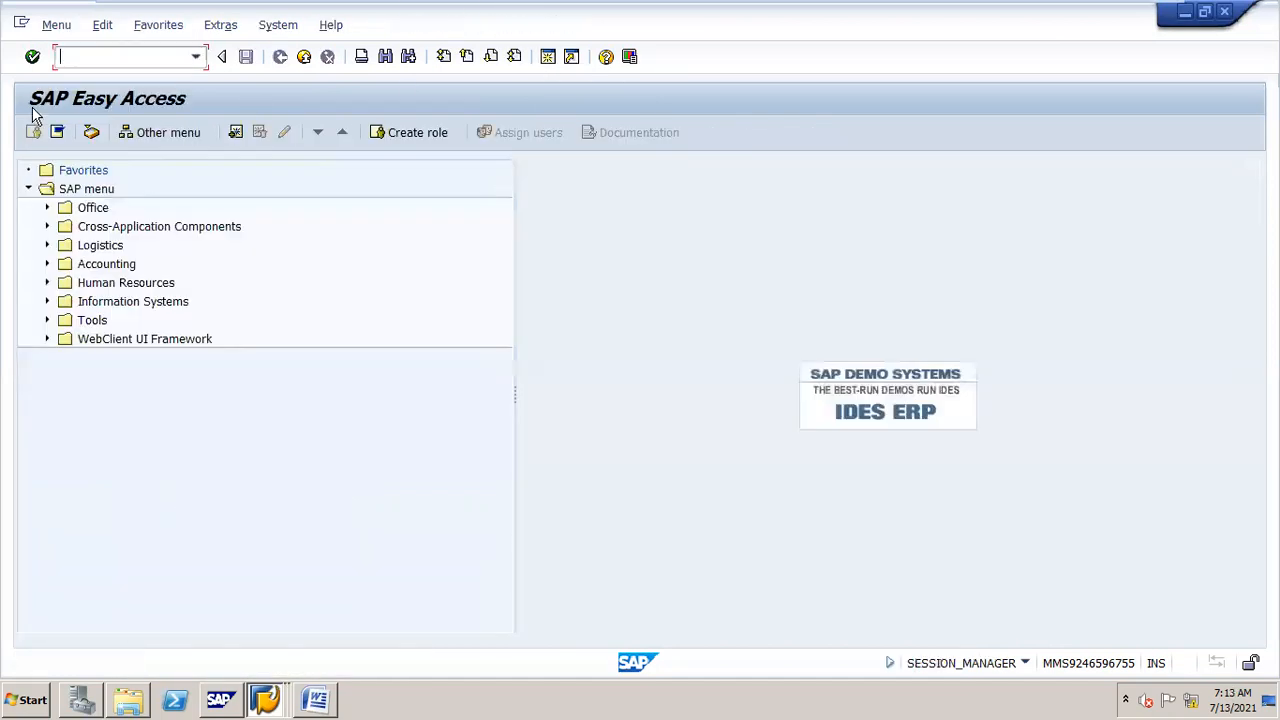
text(/nfs00)
key(Return)
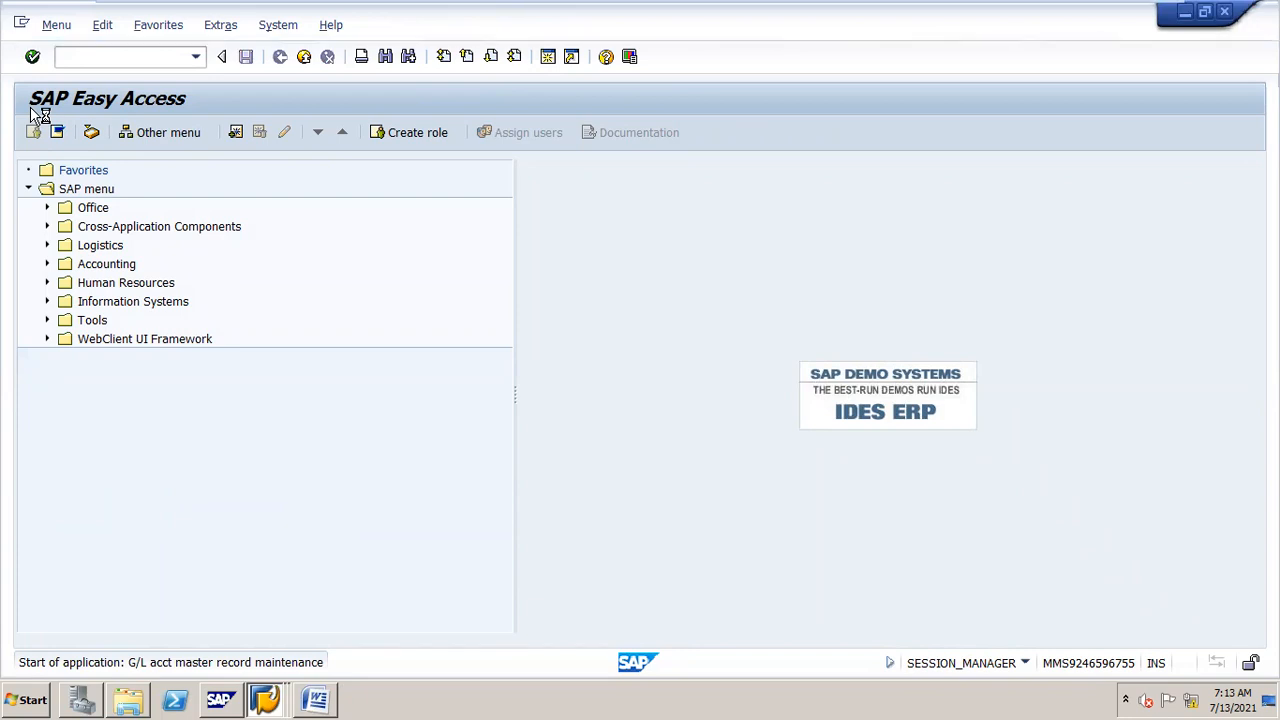
text(100300)
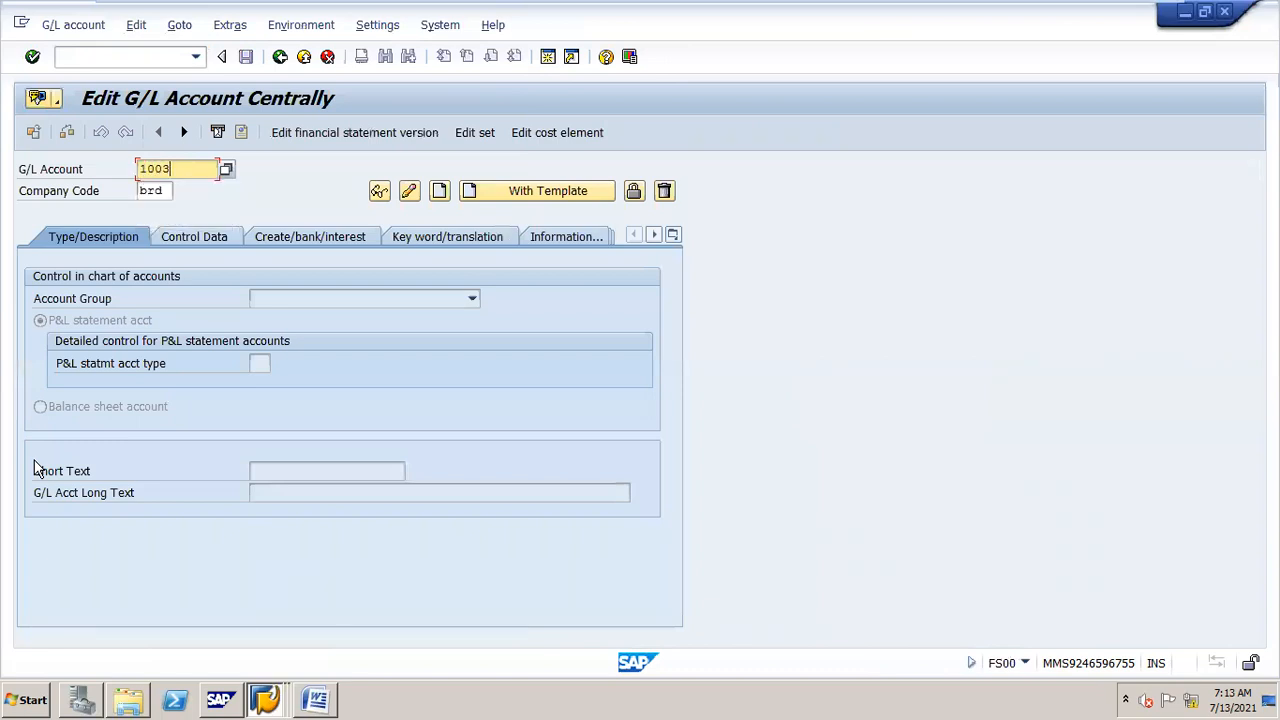
key(Tab)
key(BackSpace)
key(BackSpace)
key(BackSpace)
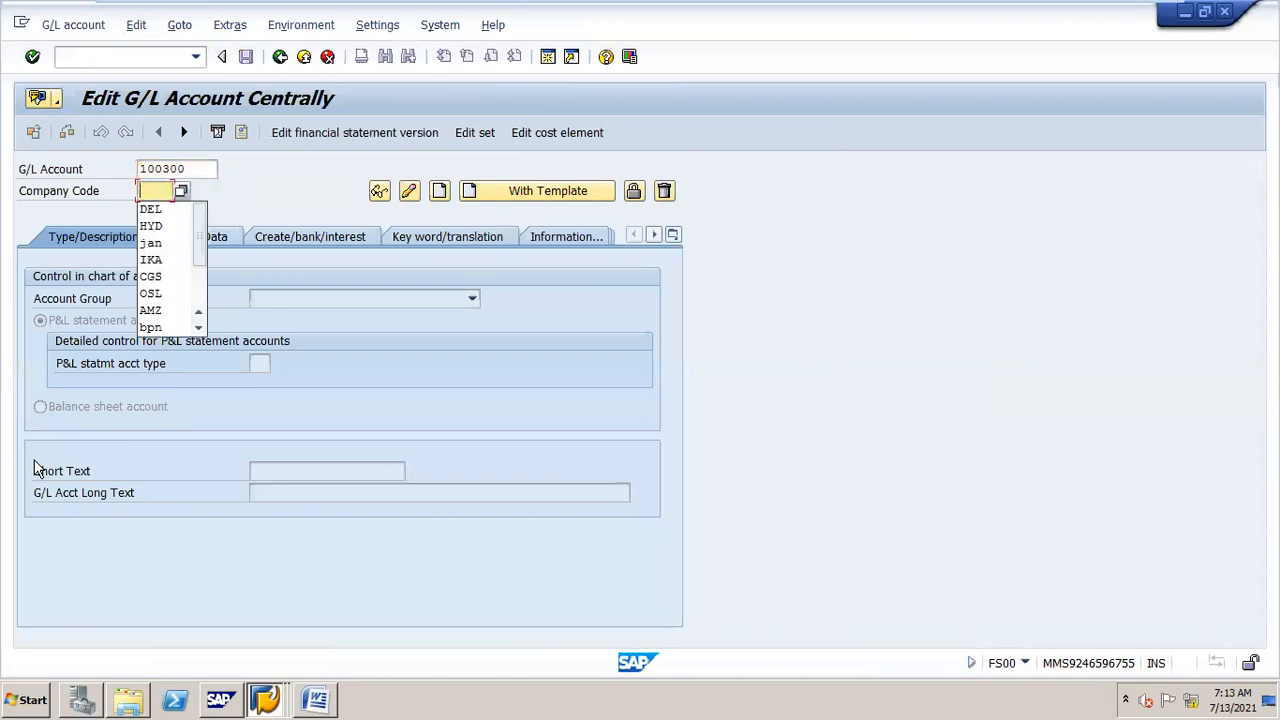
text(jan)
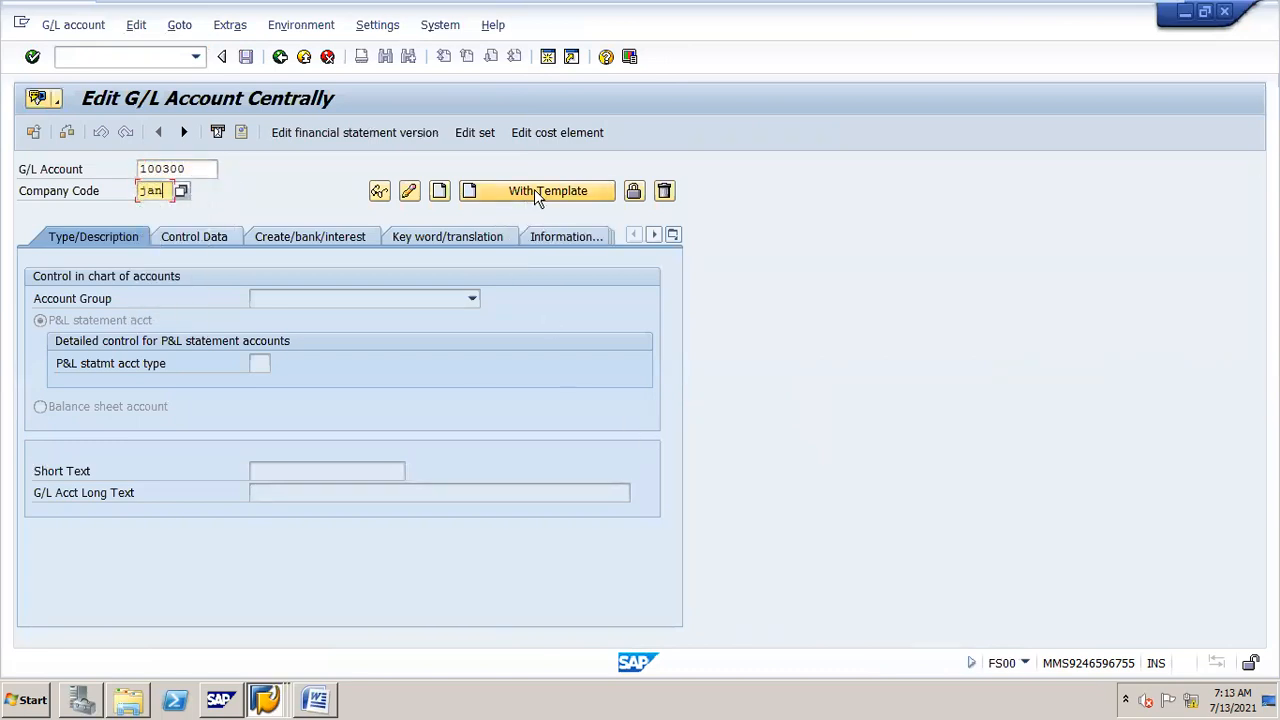
click(536, 187)
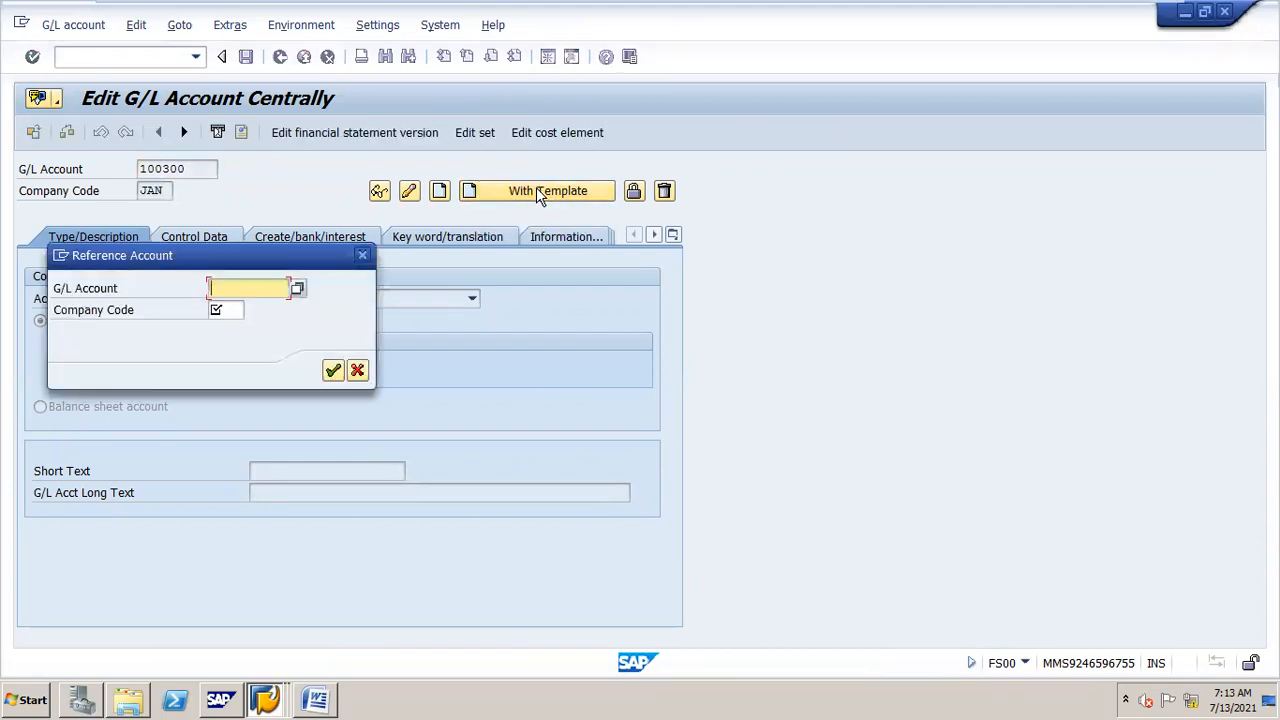
Step: Use reference G/L account 100000 from company code jan as the template
text(100)
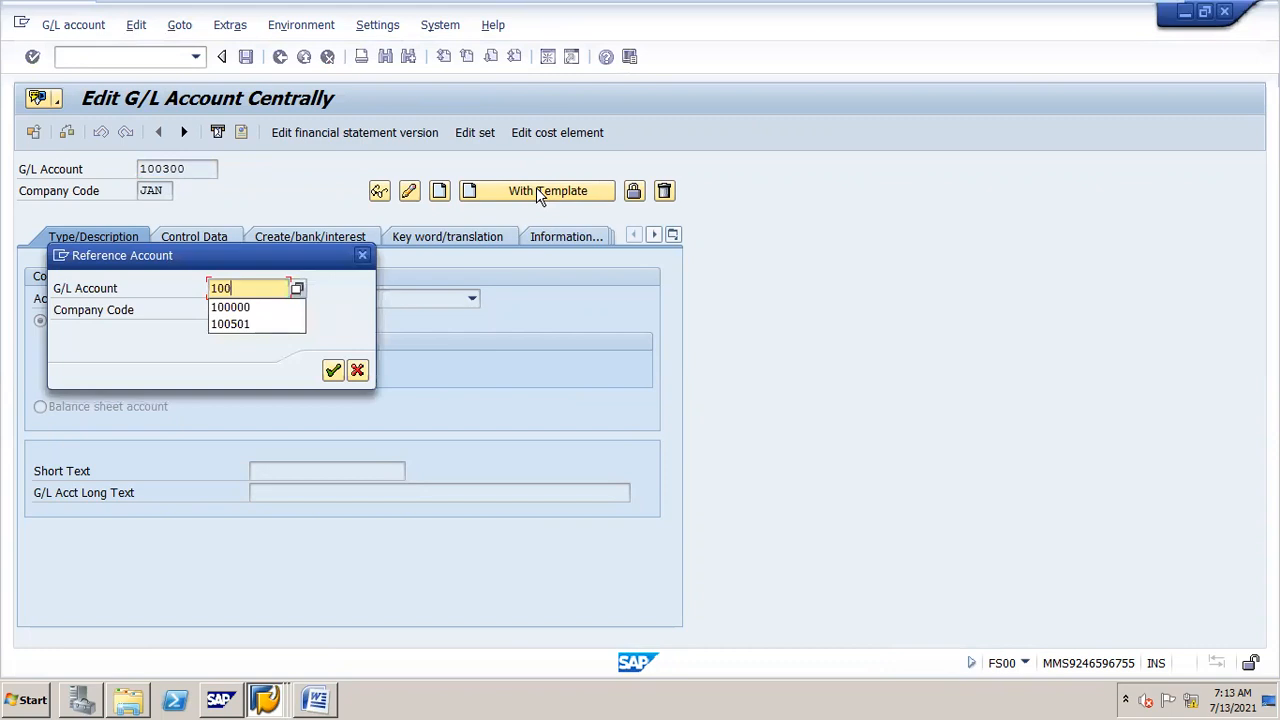
text(300)
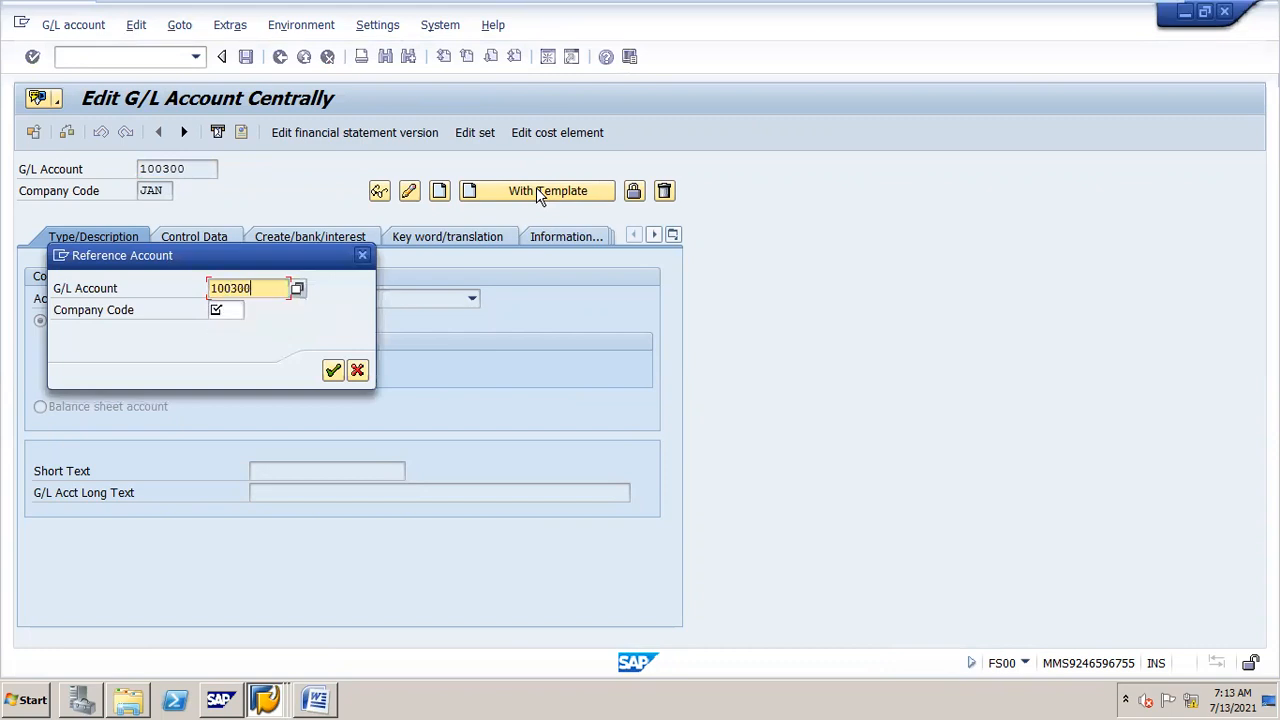
key(BackSpace)
key(BackSpace)
key(BackSpace)
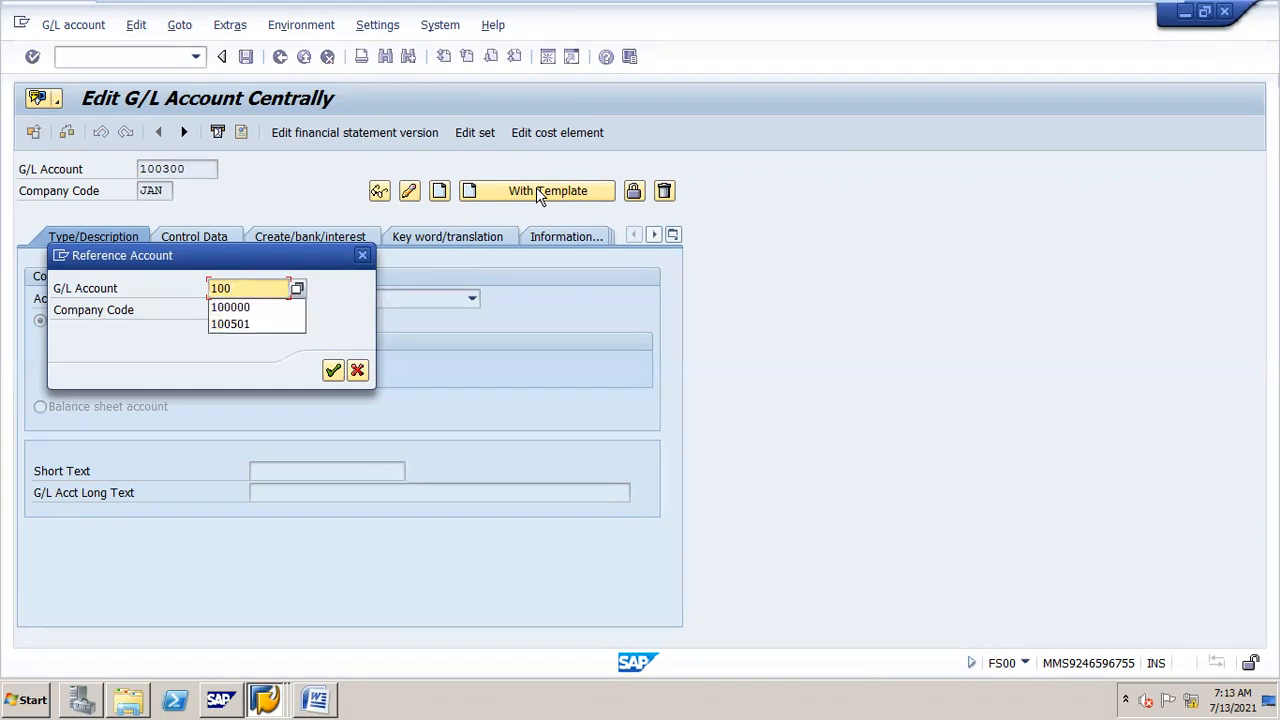
key(Down)
key(Return)
key(Tab)
text(jan)
key(Return)
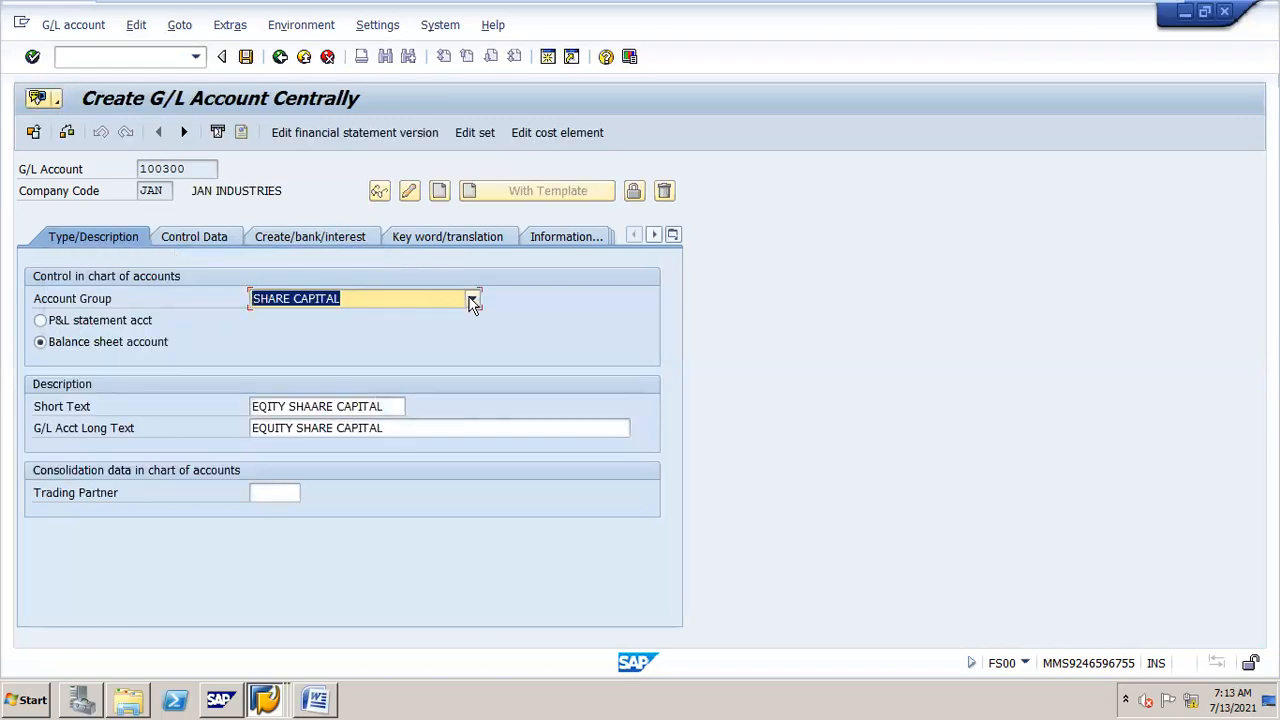
Step: Set the account group to SECURED LOAND
click(472, 300)
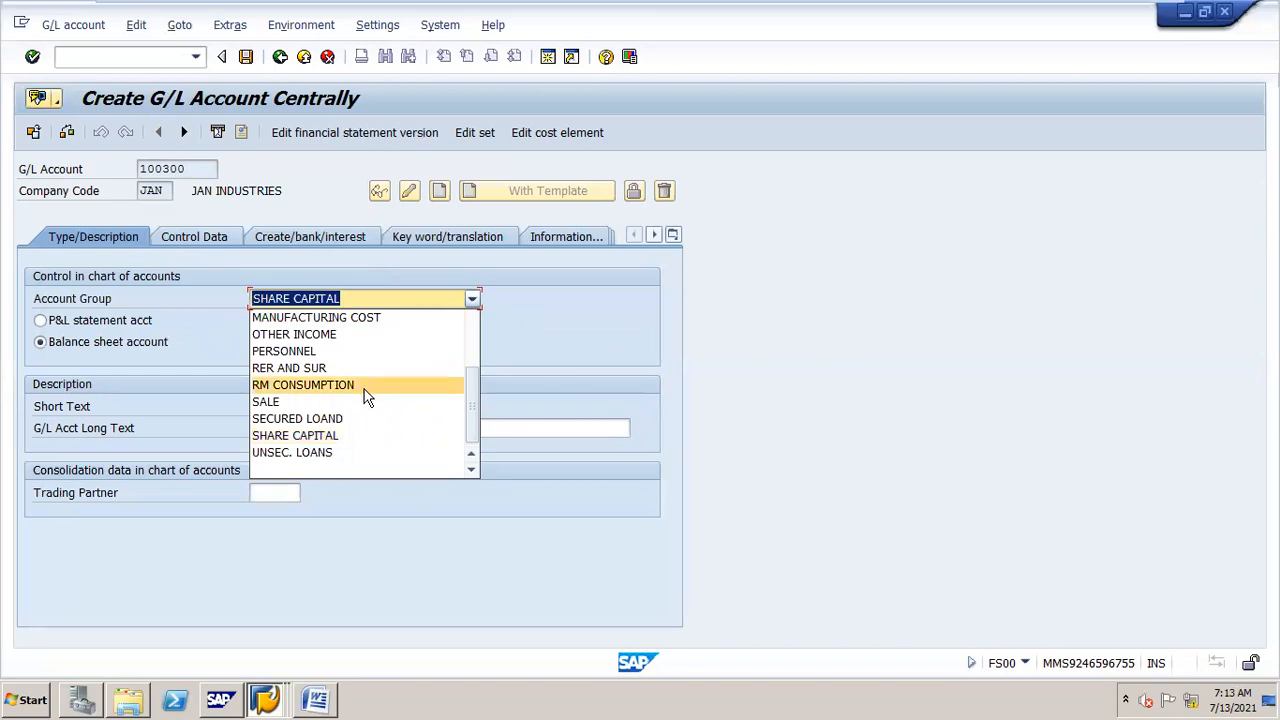
click(336, 418)
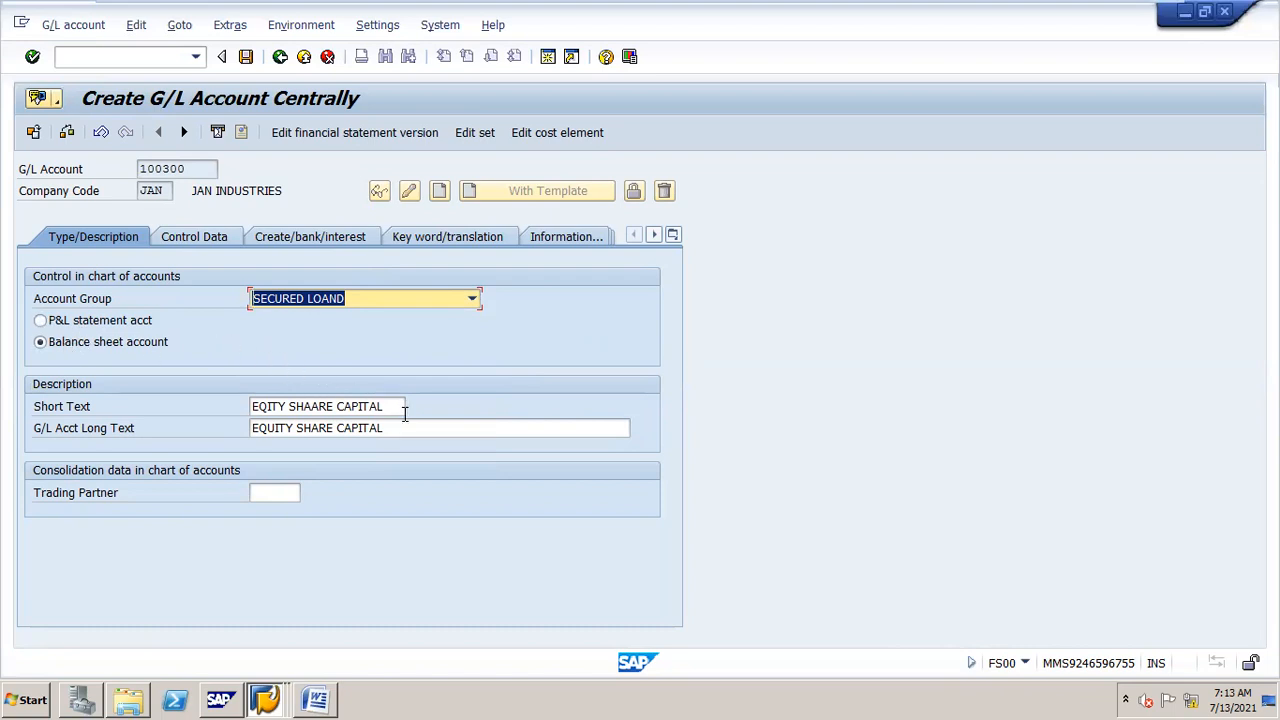
Step: Replace the short text with sbi term loan a/c
drag(402, 407, 247, 428)
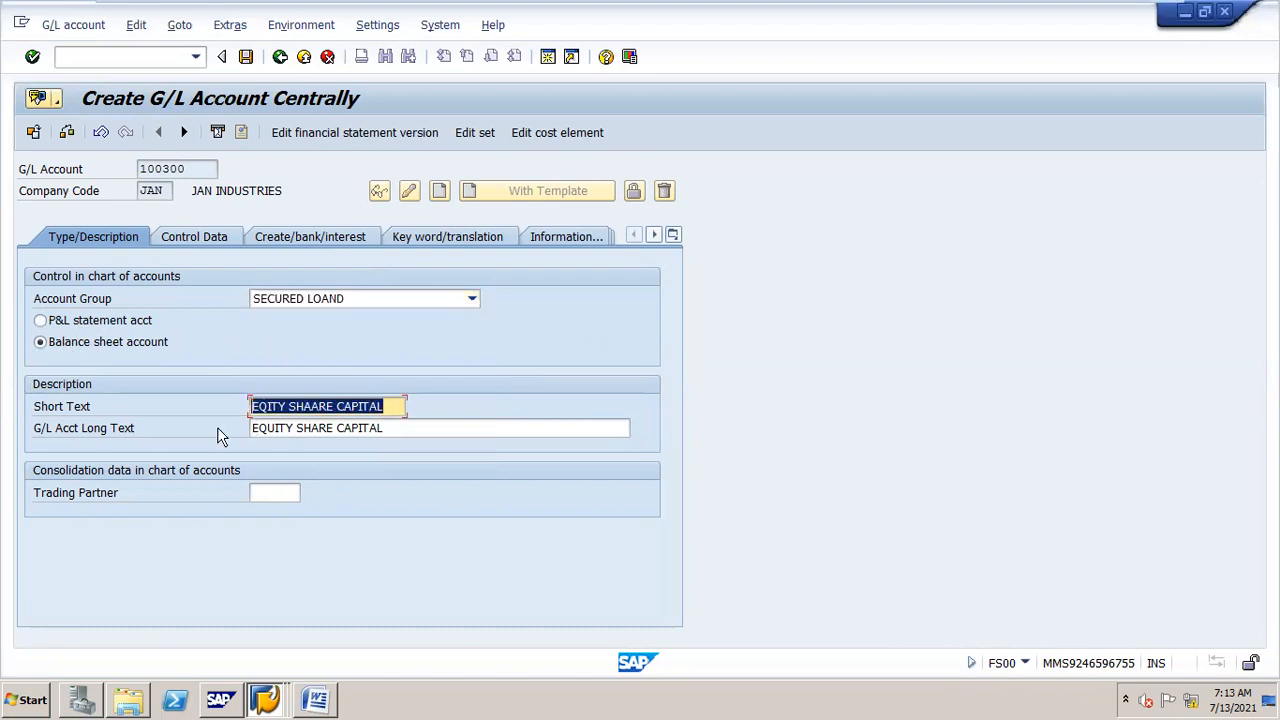
text(loan)
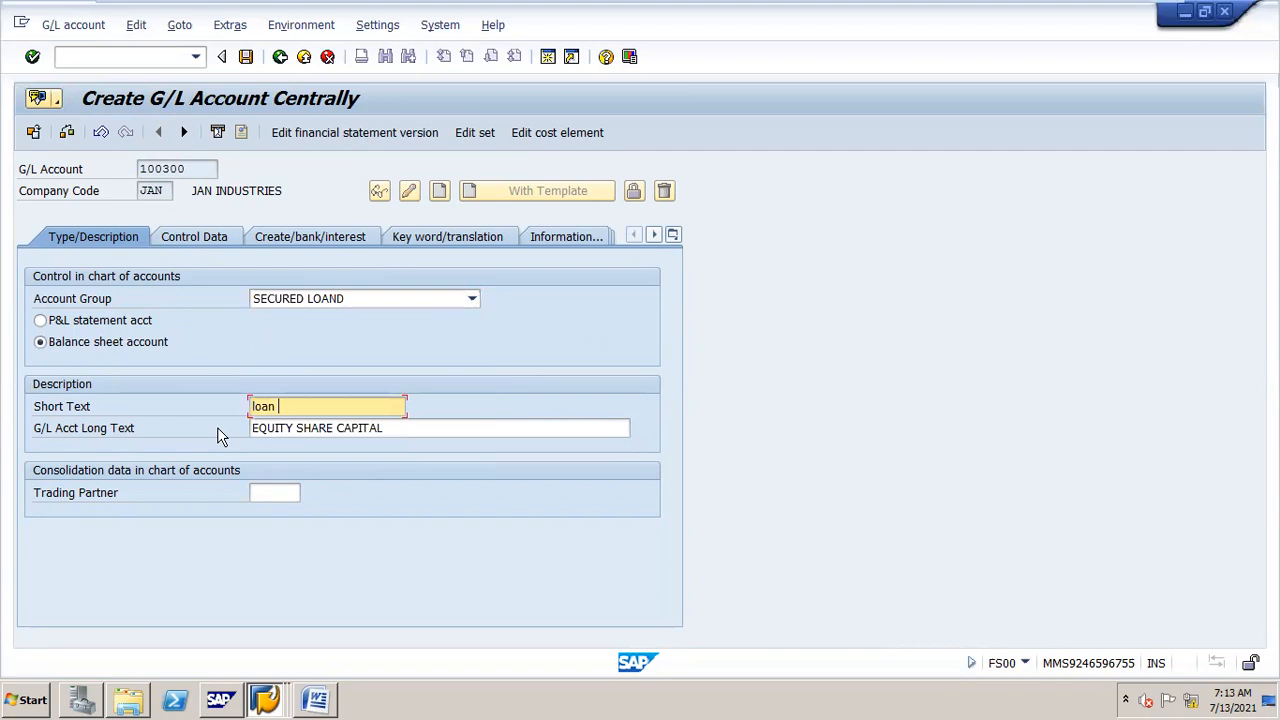
key(BackSpace)
key(BackSpace)
key(BackSpace)
key(BackSpace)
key(BackSpace)
text(s)
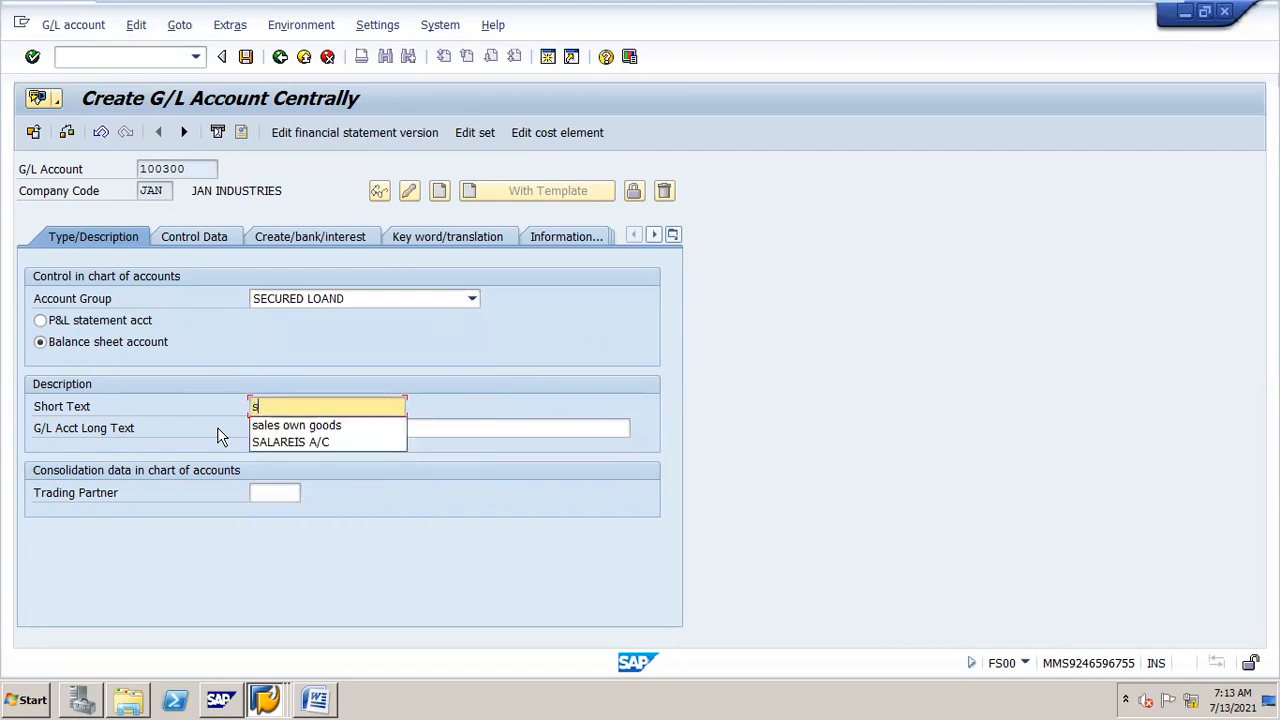
text(bi term loan a/c)
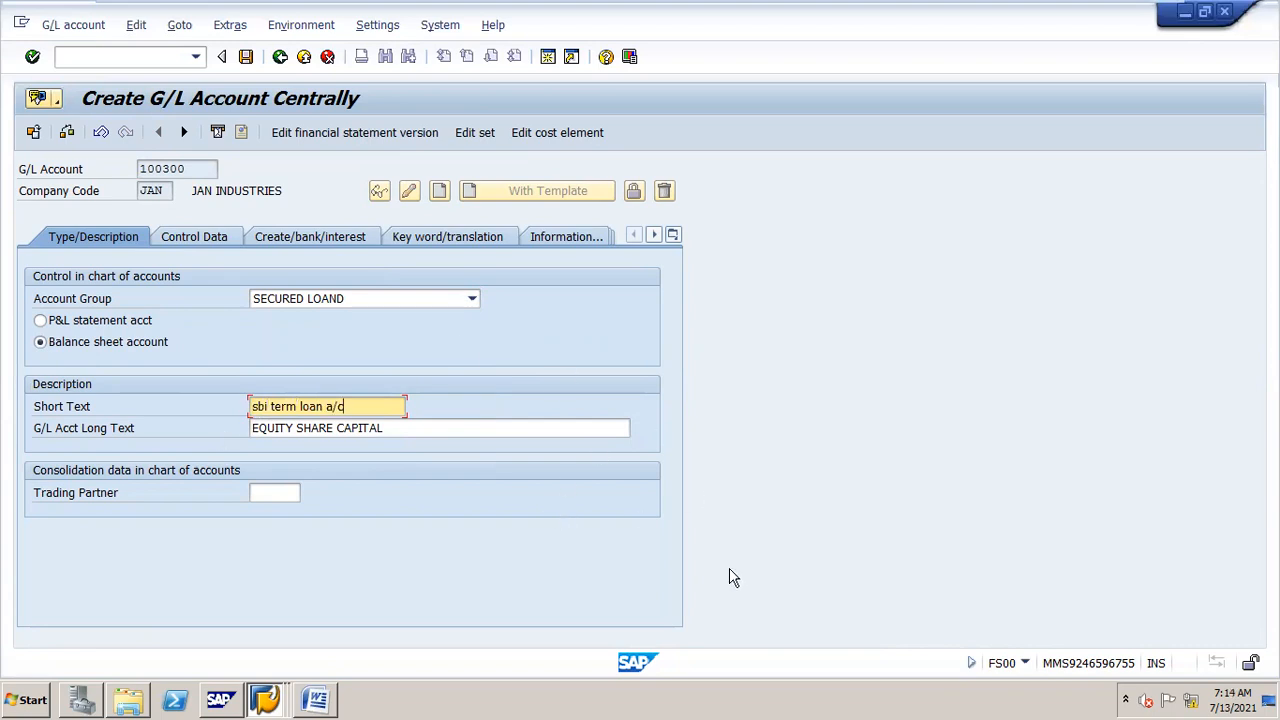
Step: Set the G/L account long text to SBI TERM LOAN A/C
key(Tab)
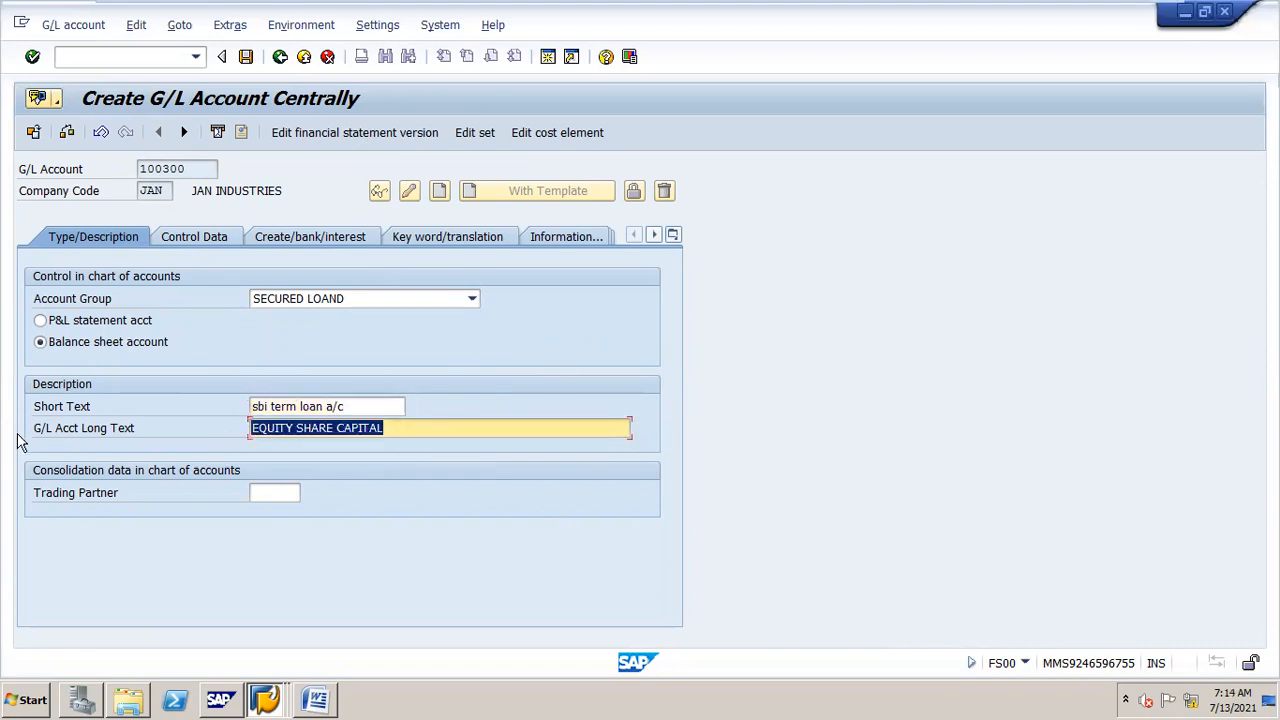
text(SBI TERM LOA)
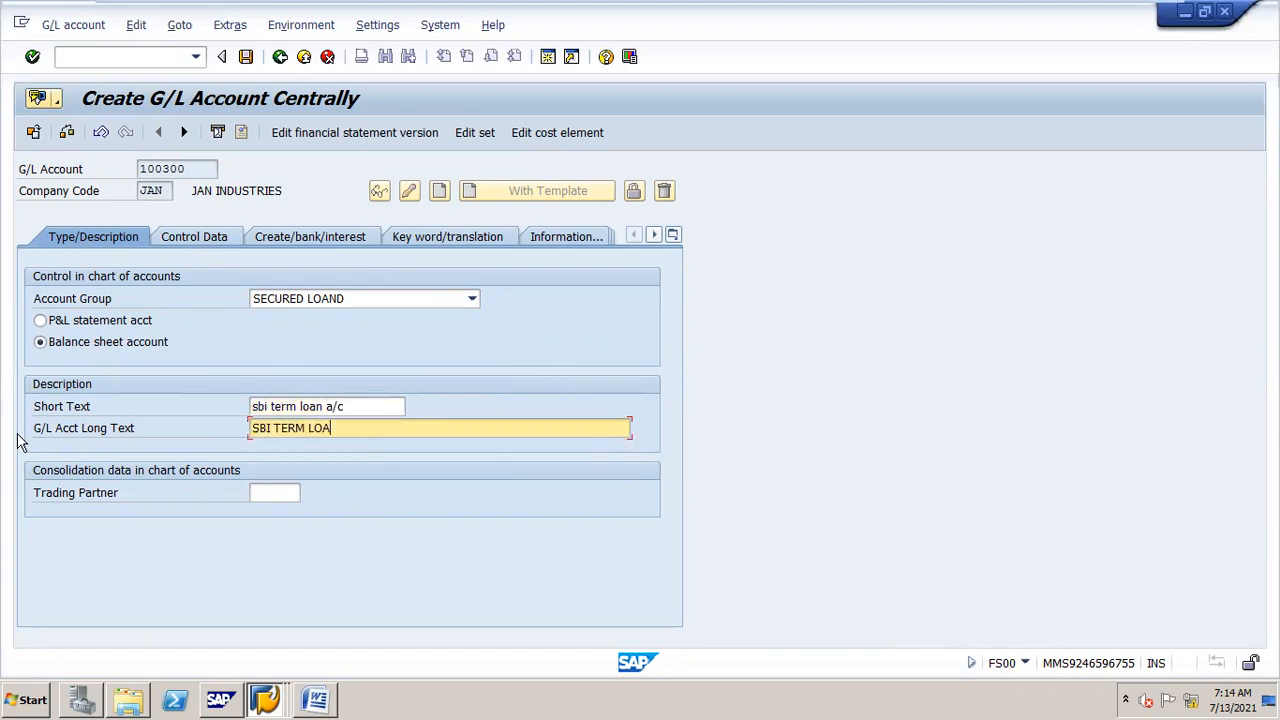
text(N A/C)
Step: Set the account's interest indicator to JA (INT FOR JAN) in the bank/interest data
click(192, 246)
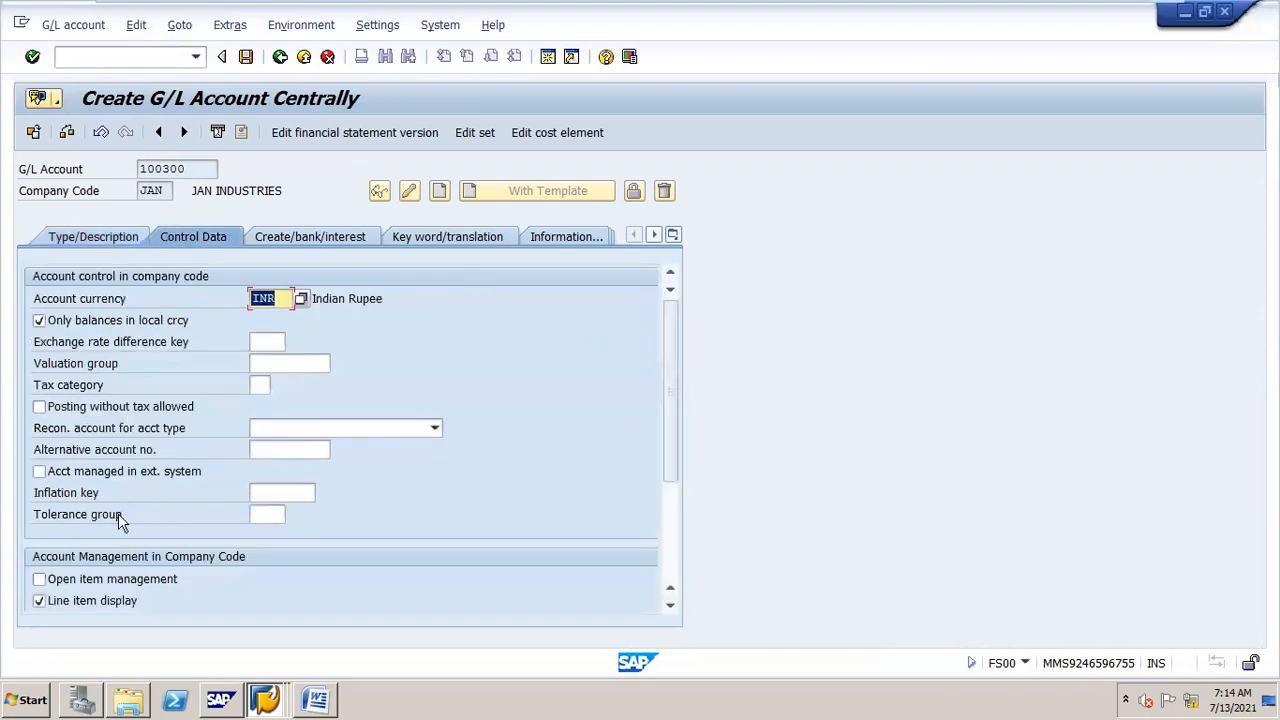
click(307, 240)
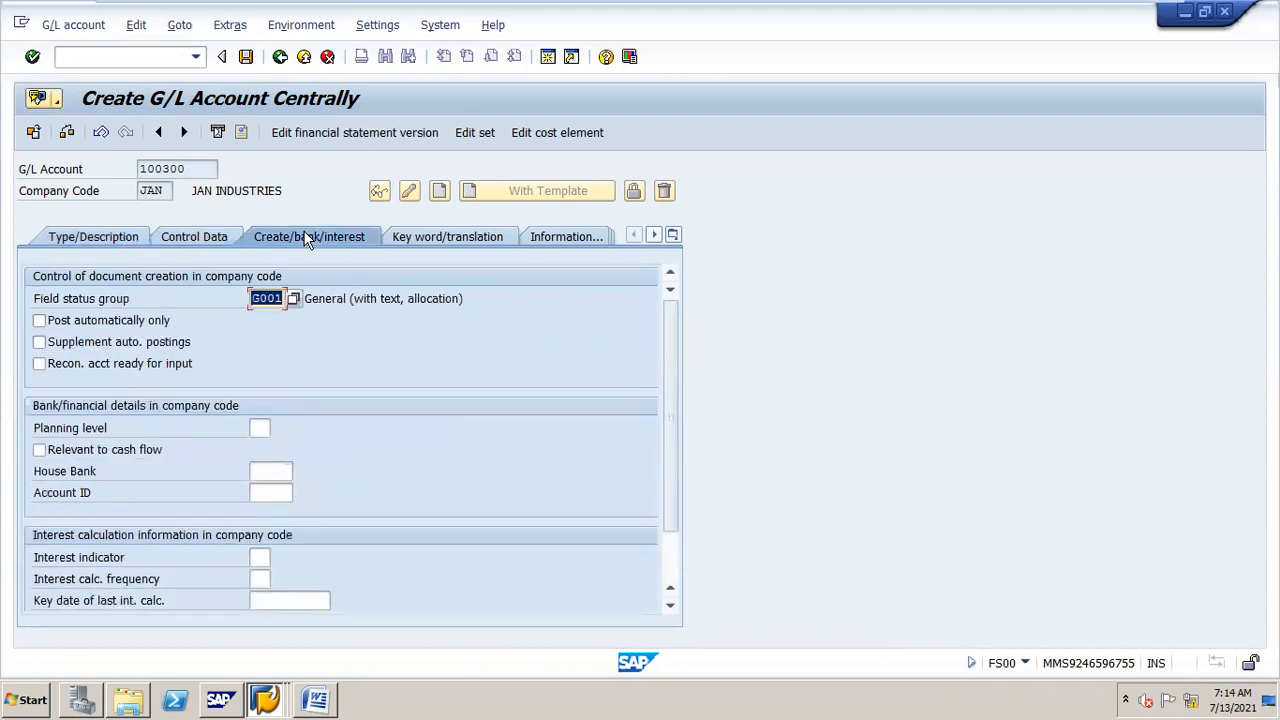
click(260, 557)
click(281, 553)
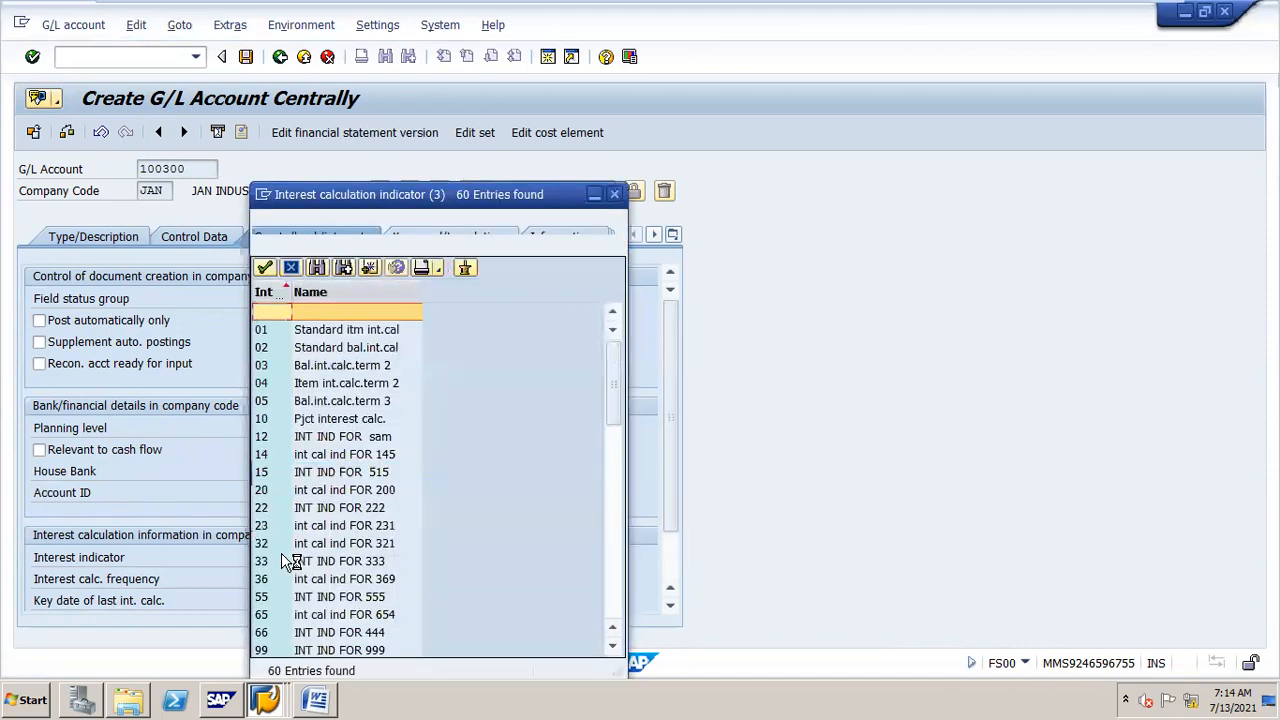
click(317, 269)
text(JA)
key(Return)
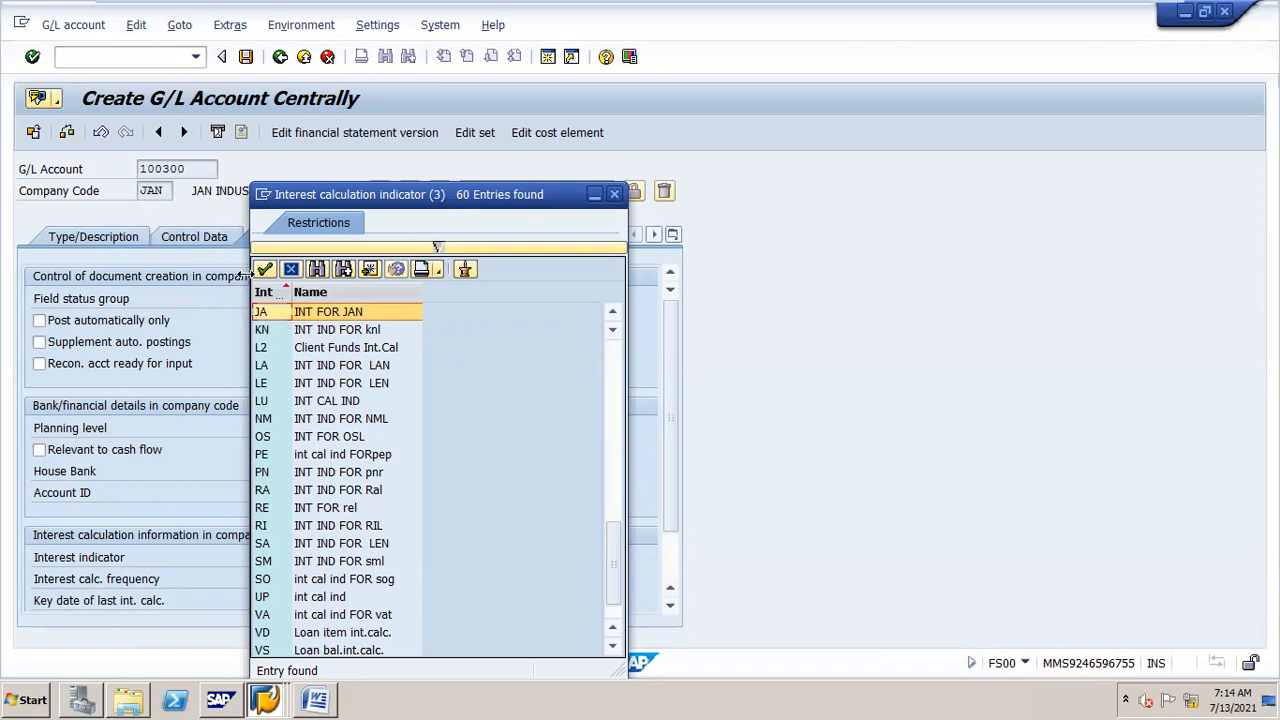
double_click(270, 316)
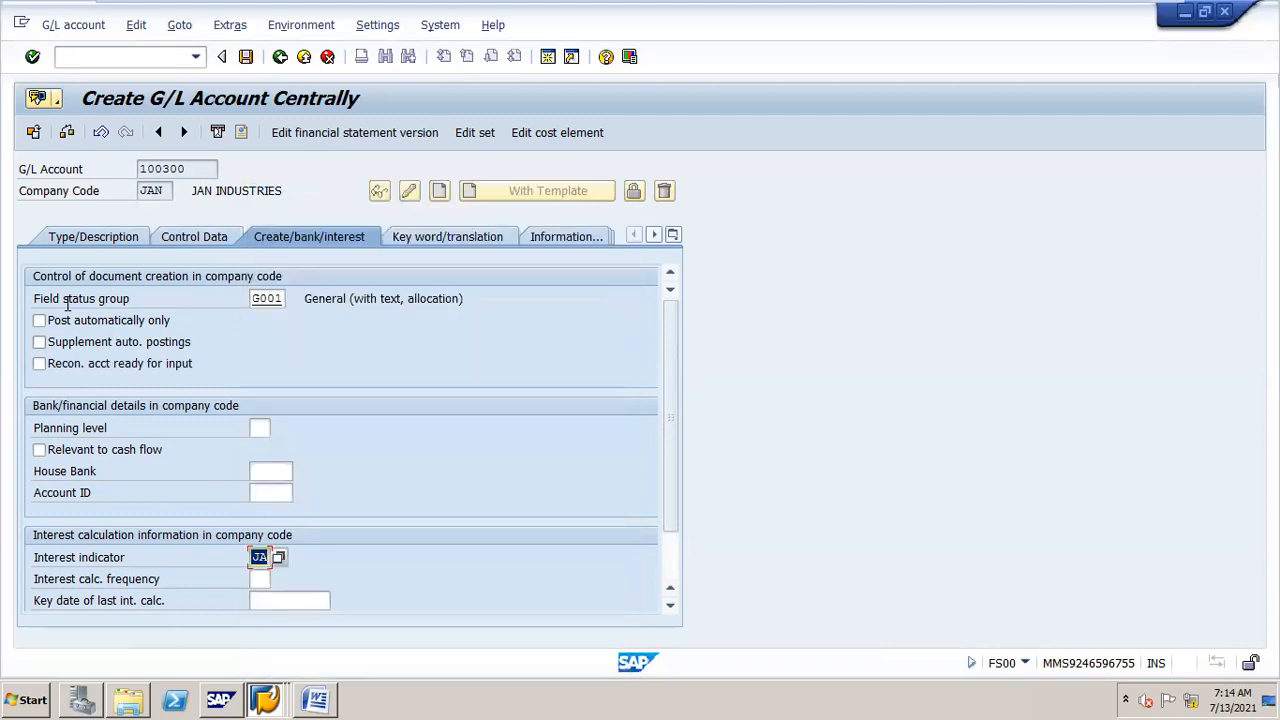
Step: Change the field status group to G005 and save G/L account 100300
double_click(264, 298)
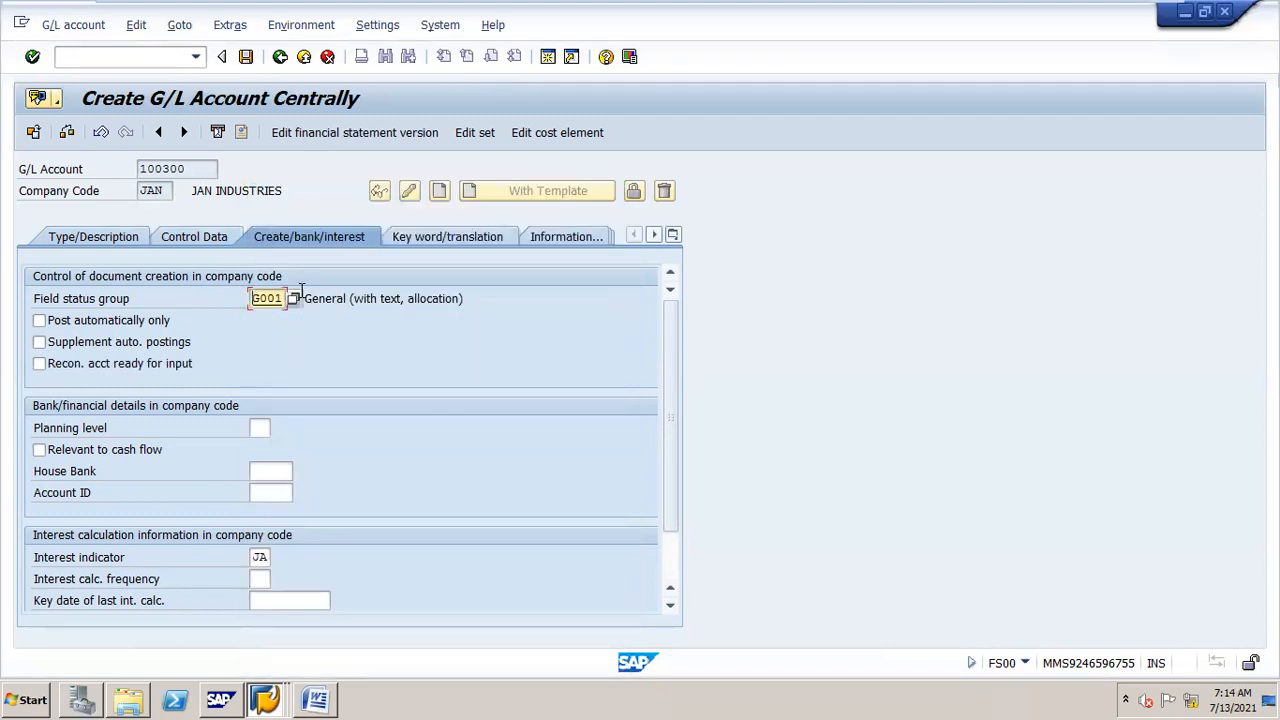
key(BackSpace)
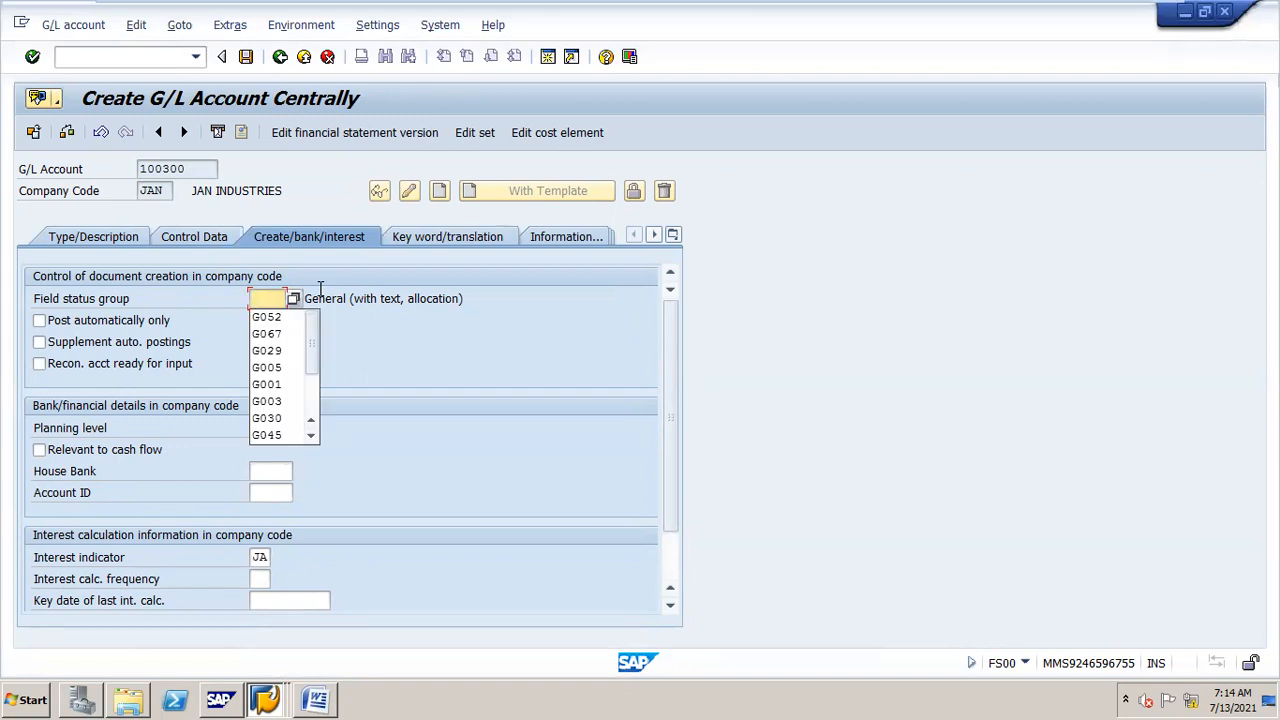
text(G005)
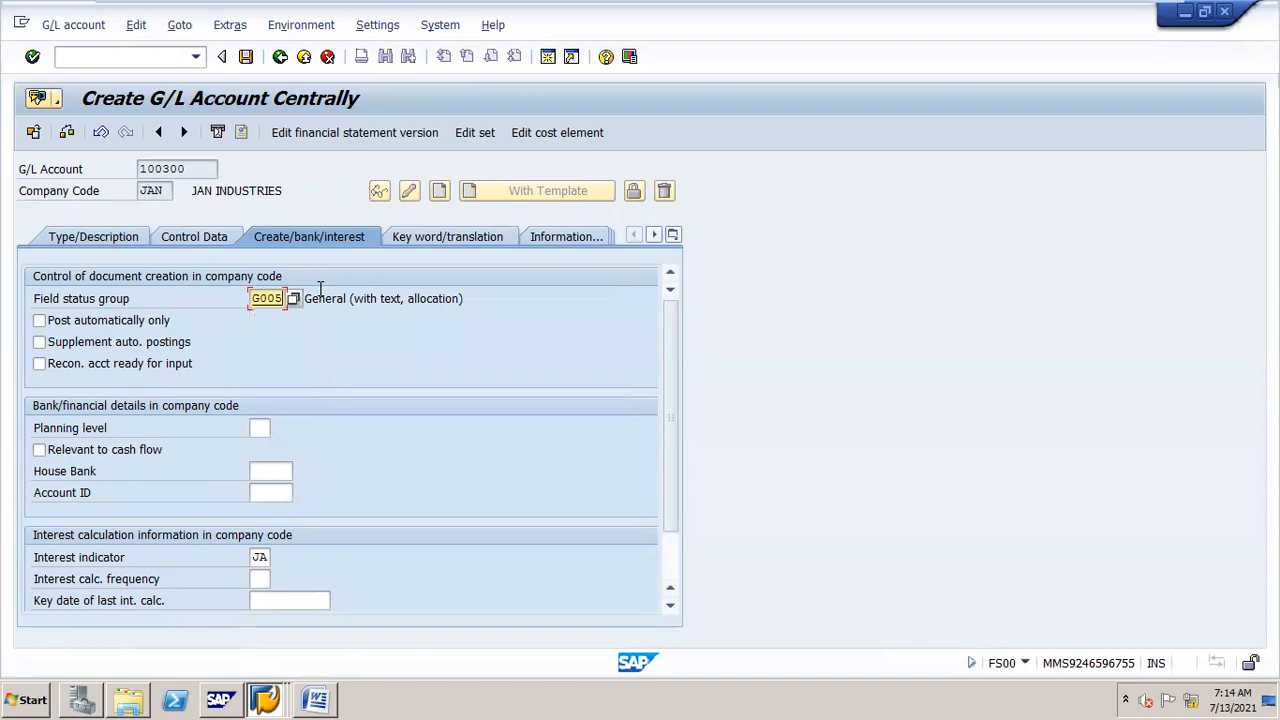
key(Return)
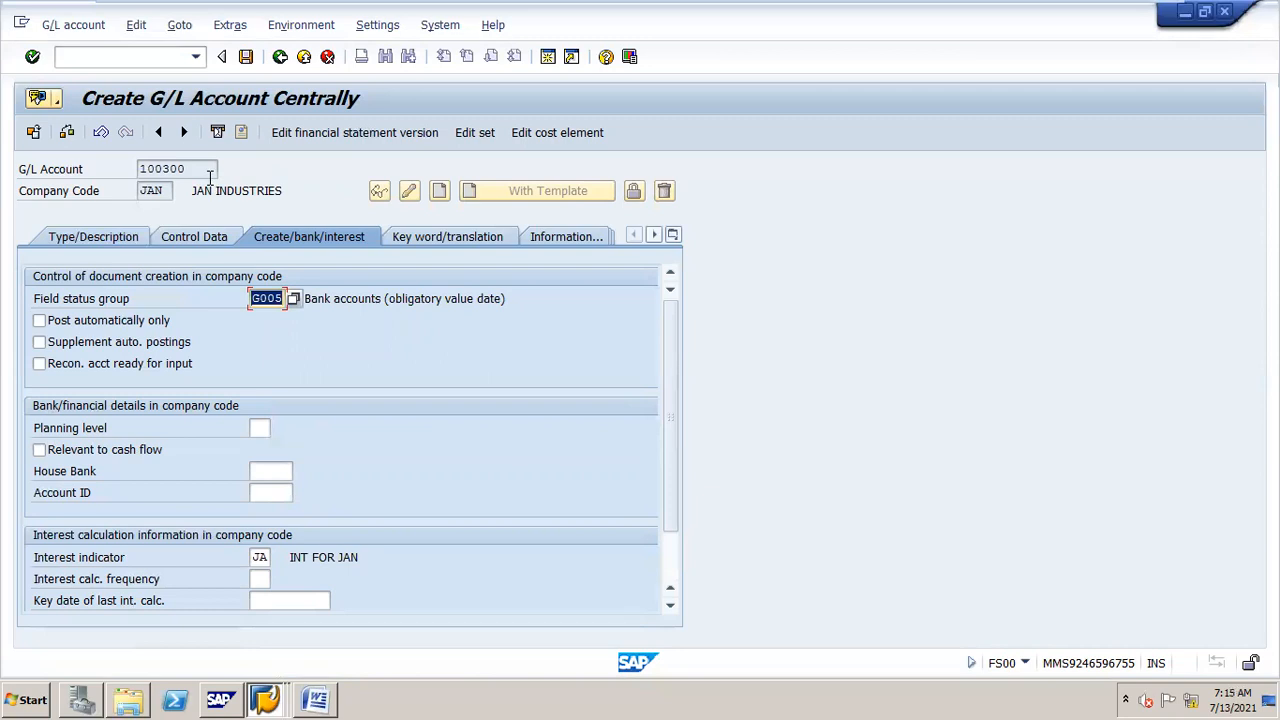
click(245, 57)
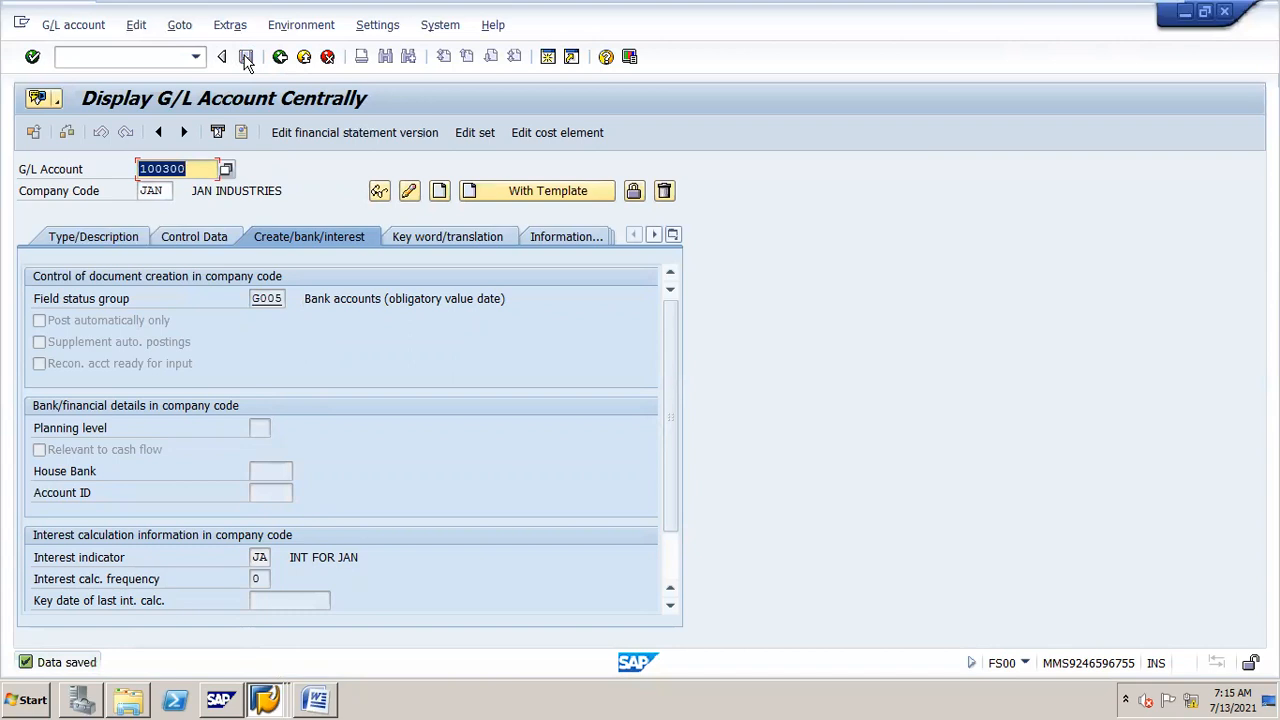
Step: Start creating G/L account 400400 with template account 100000 from company code JAN
text(40)
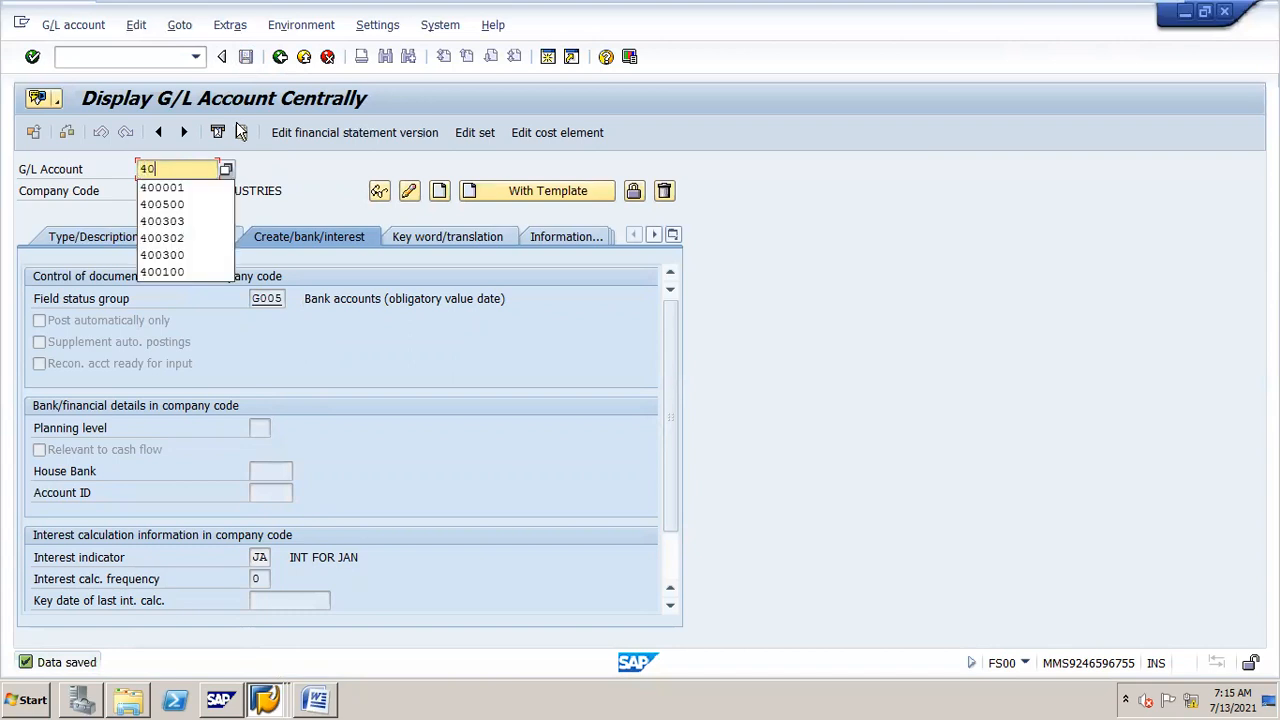
text(0400)
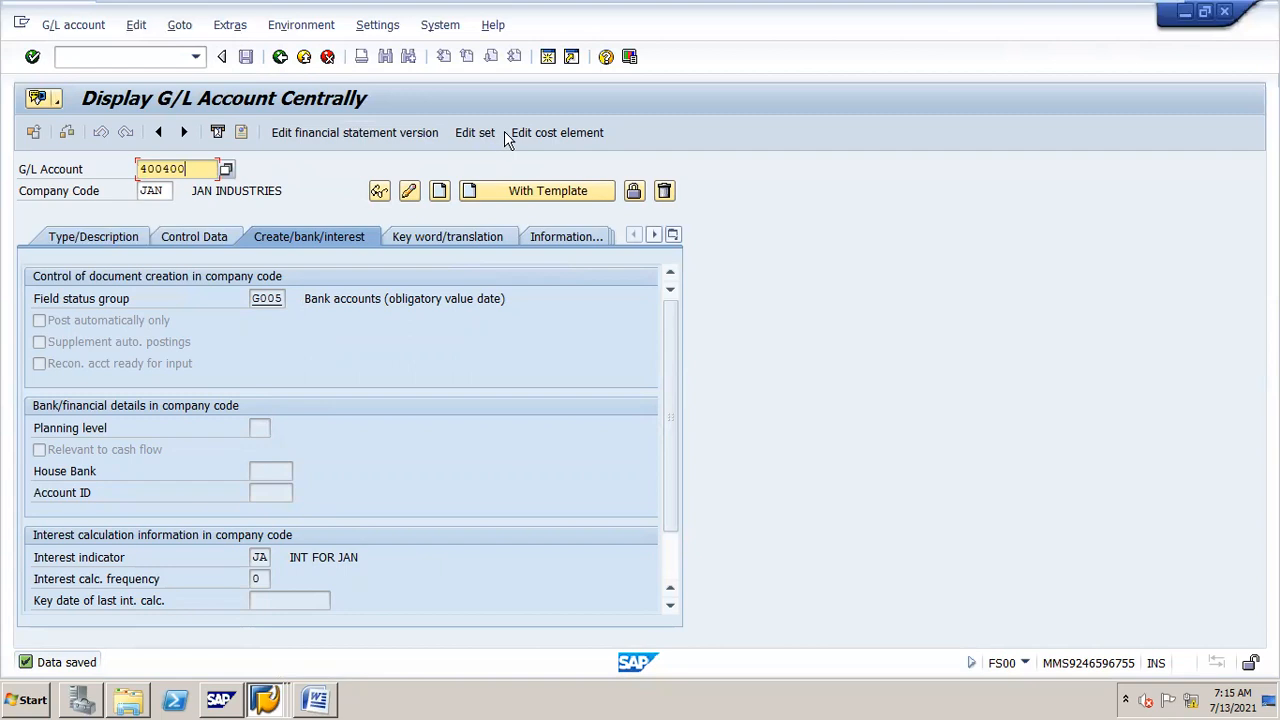
click(515, 193)
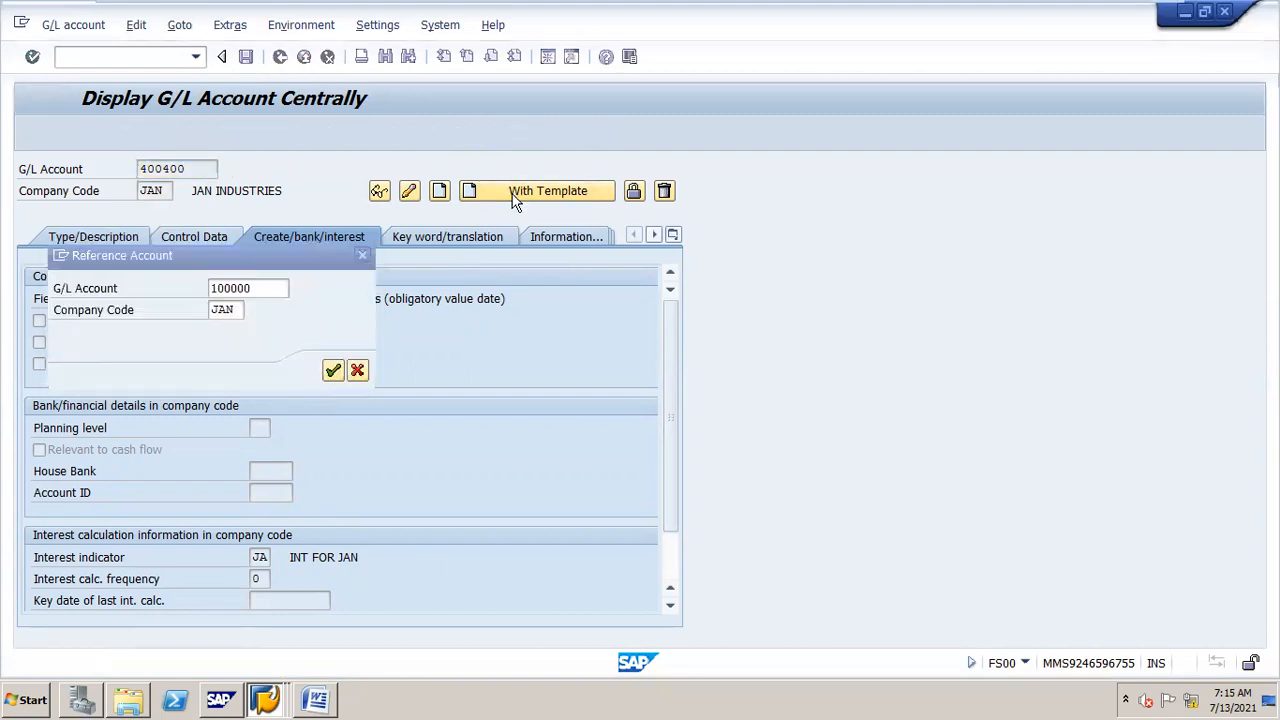
key(Return)
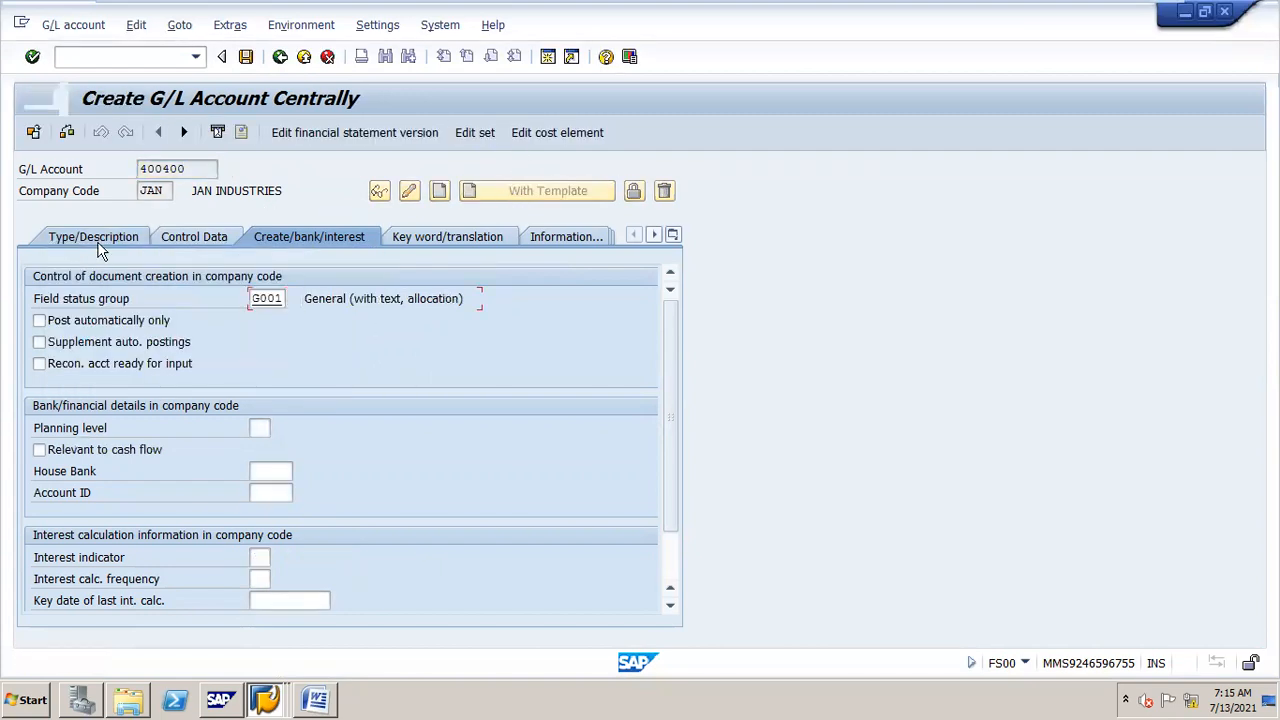
Step: Set the new account's account group to INTEREST
click(98, 240)
click(472, 300)
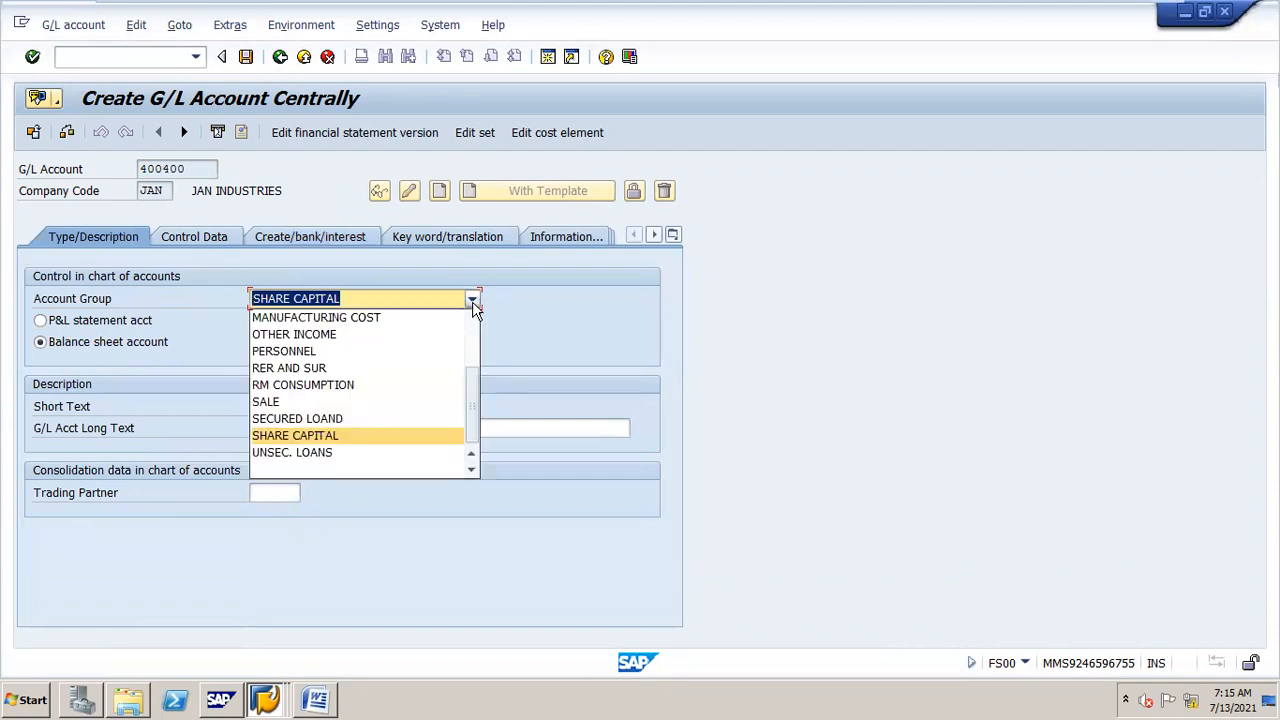
scroll(472, 301, up, 1)
click(405, 334)
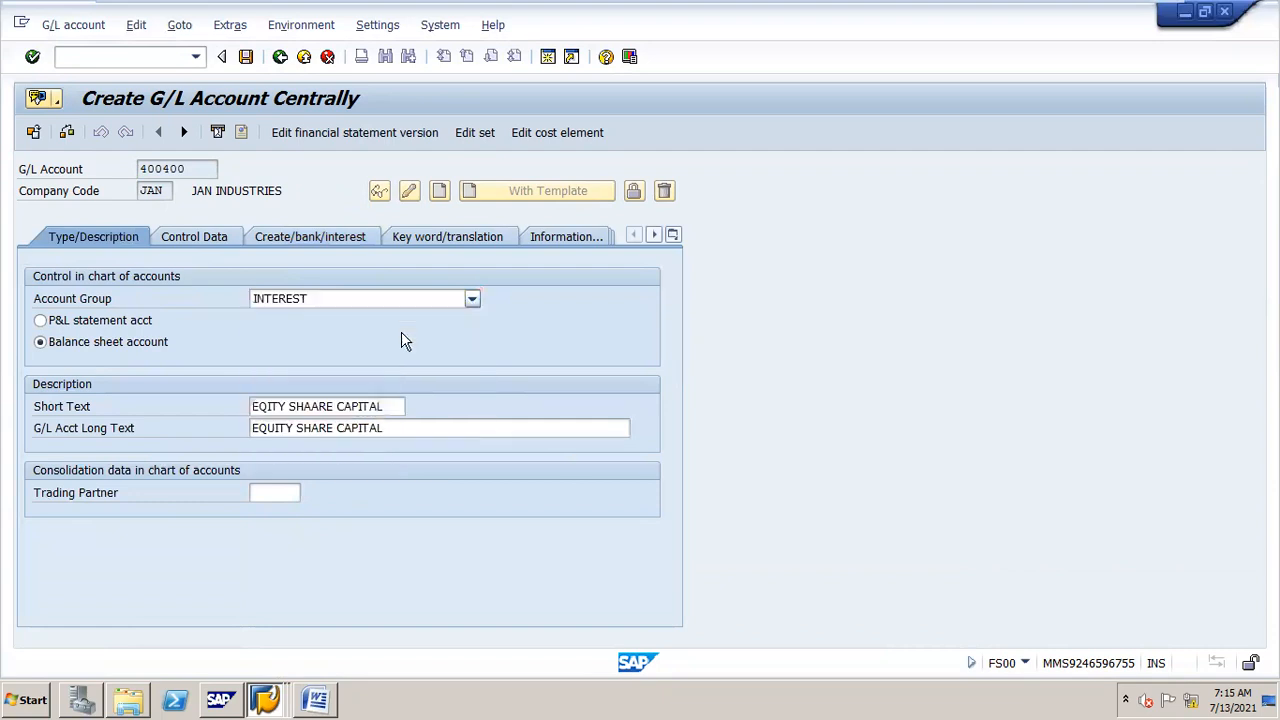
Step: Make it a P&L statement account and set both short and long texts to INT A/C
click(44, 321)
drag(385, 405, 10, 438)
text(INT A/C)
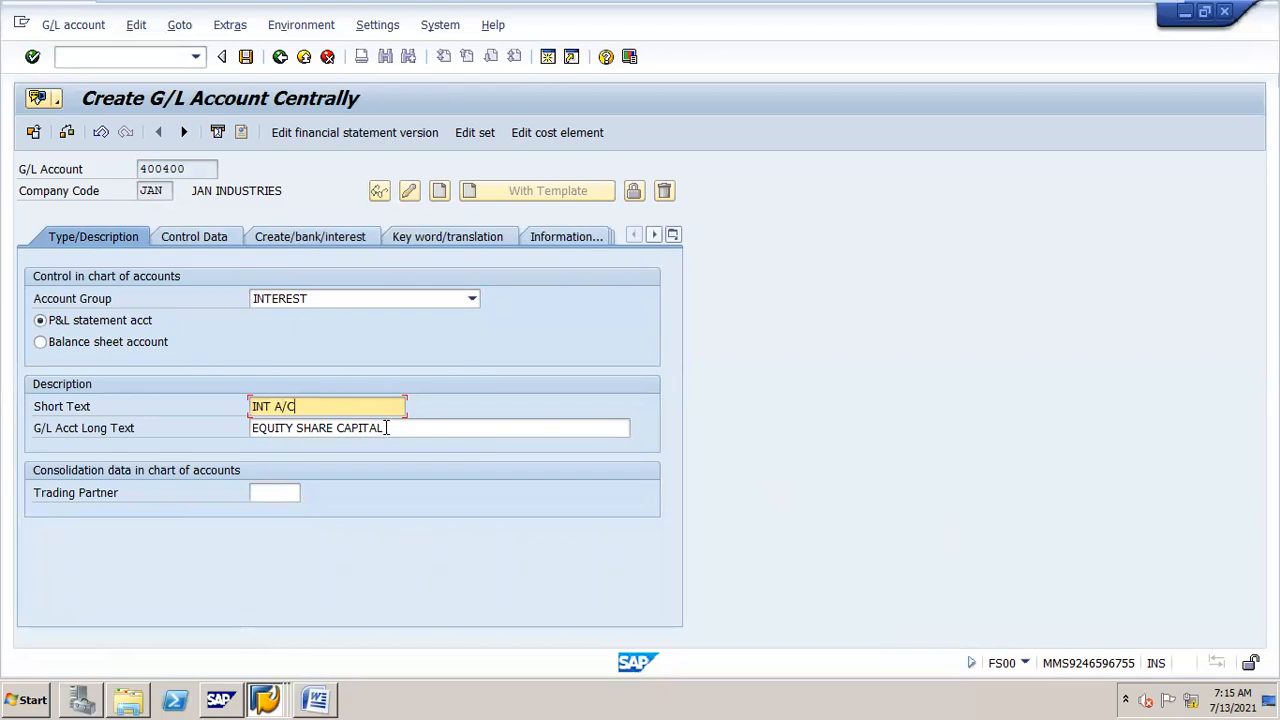
drag(386, 428, 9, 500)
text(INT A/C)
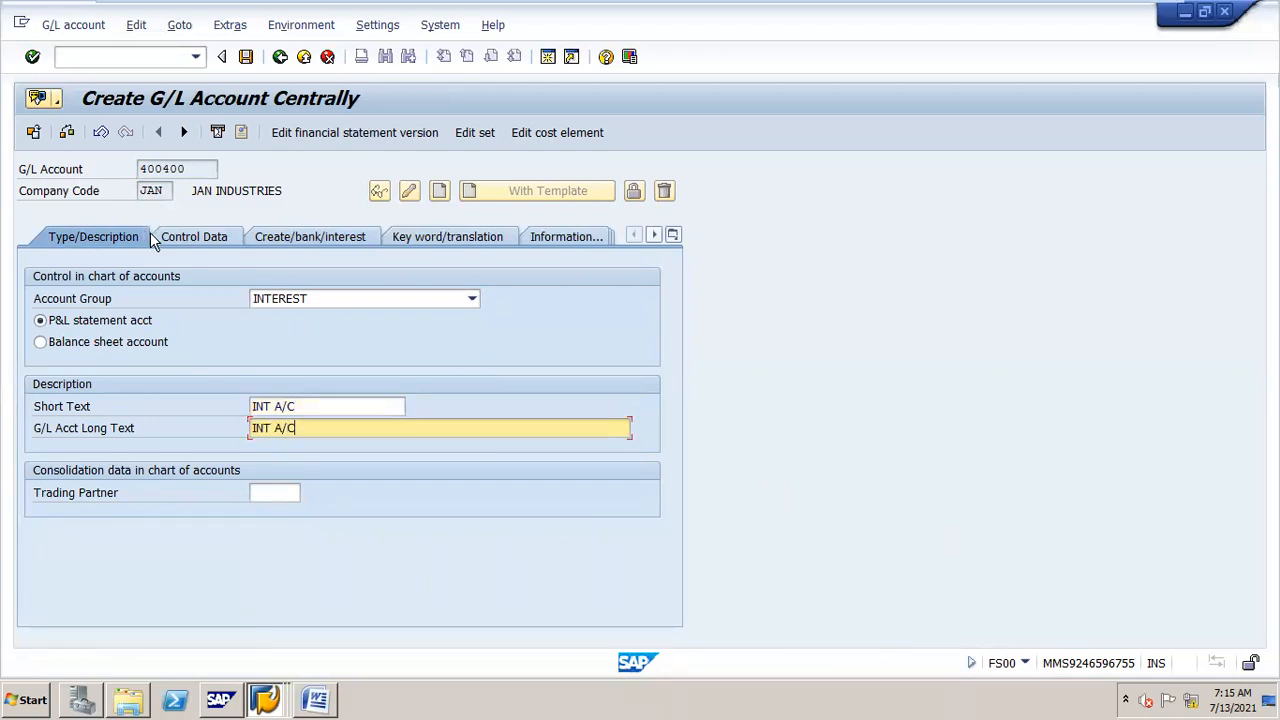
Step: Review the control data and bank/interest data, then save G/L account 400400
click(174, 243)
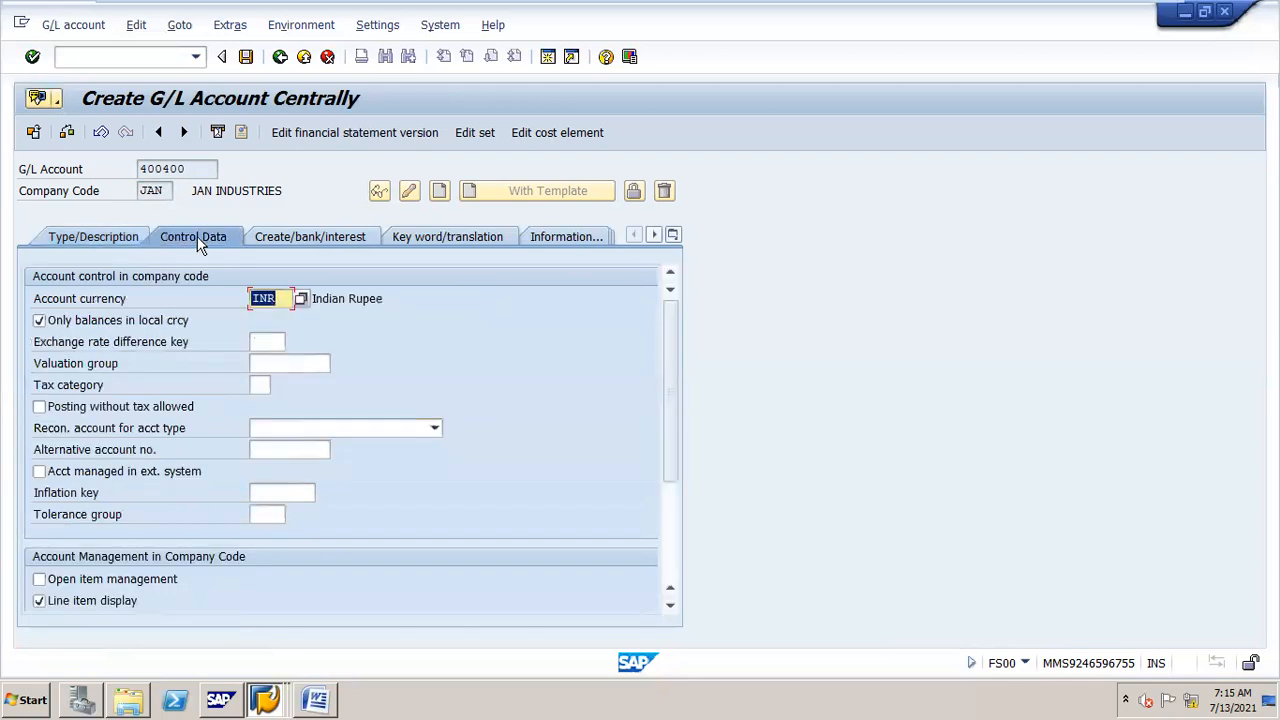
click(270, 240)
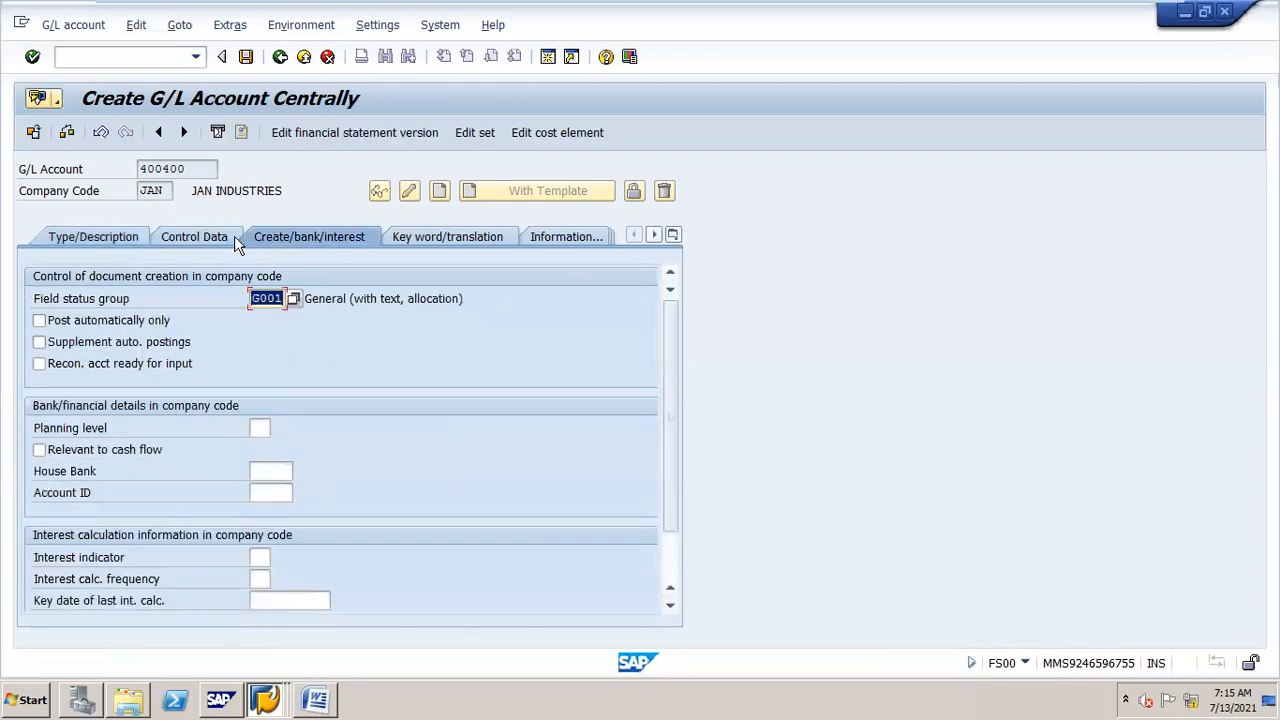
click(126, 244)
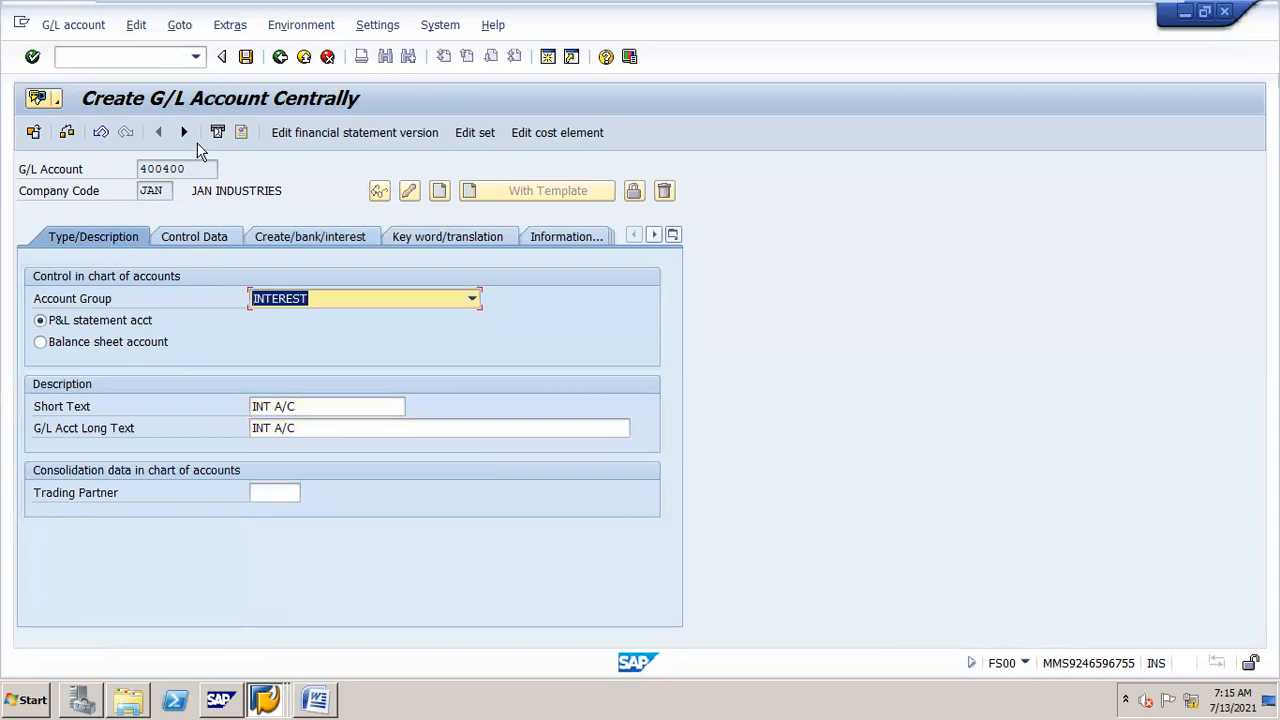
click(246, 57)
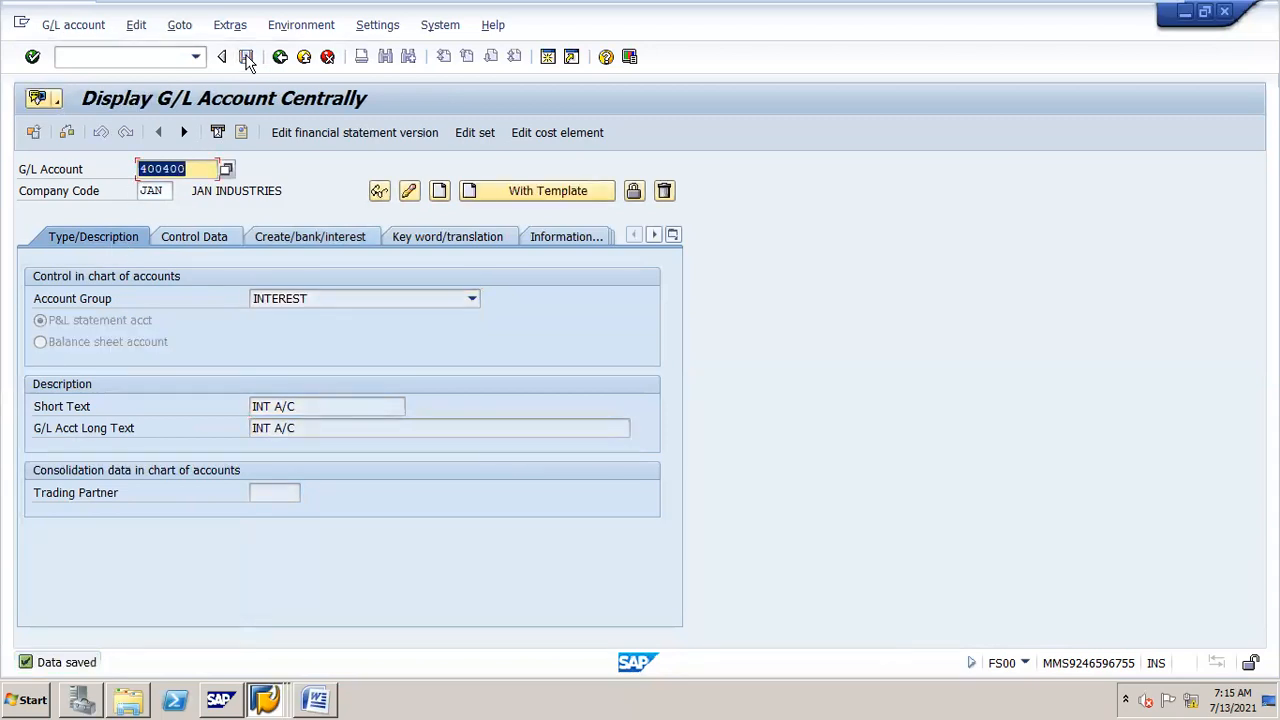
Step: Check the G/L account groups overview, then return to the IMG session
click(268, 696)
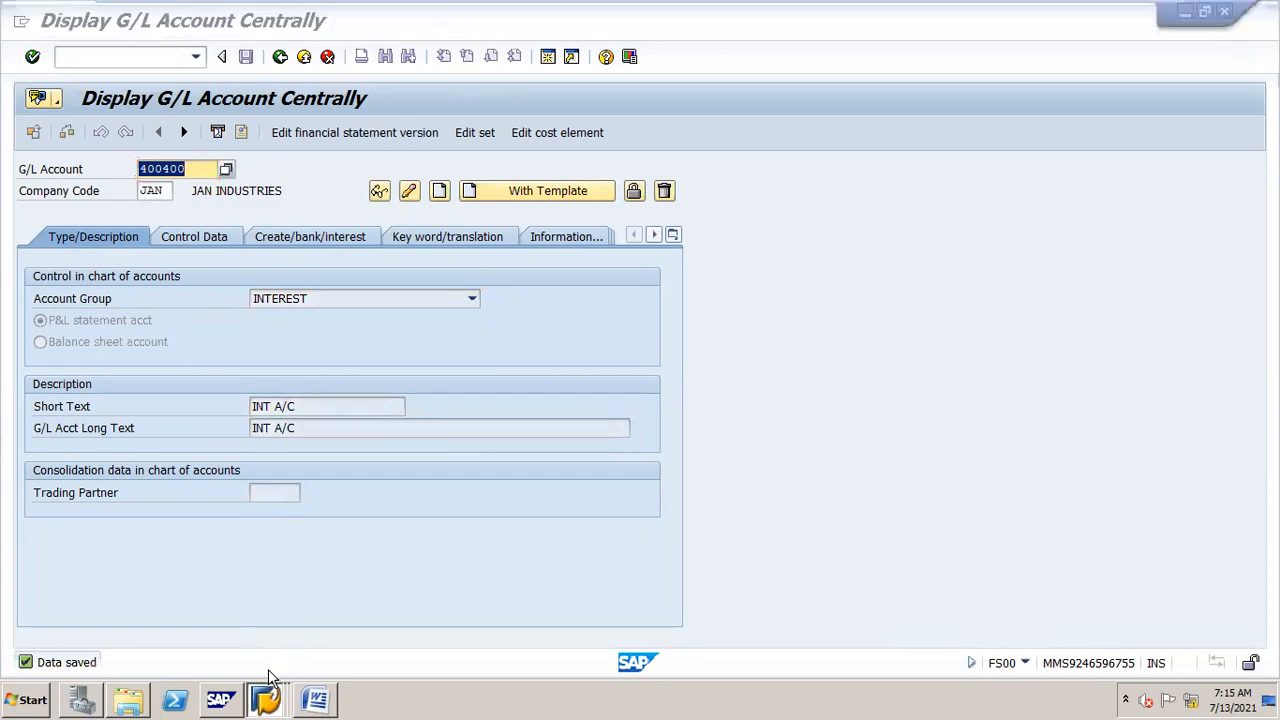
click(300, 641)
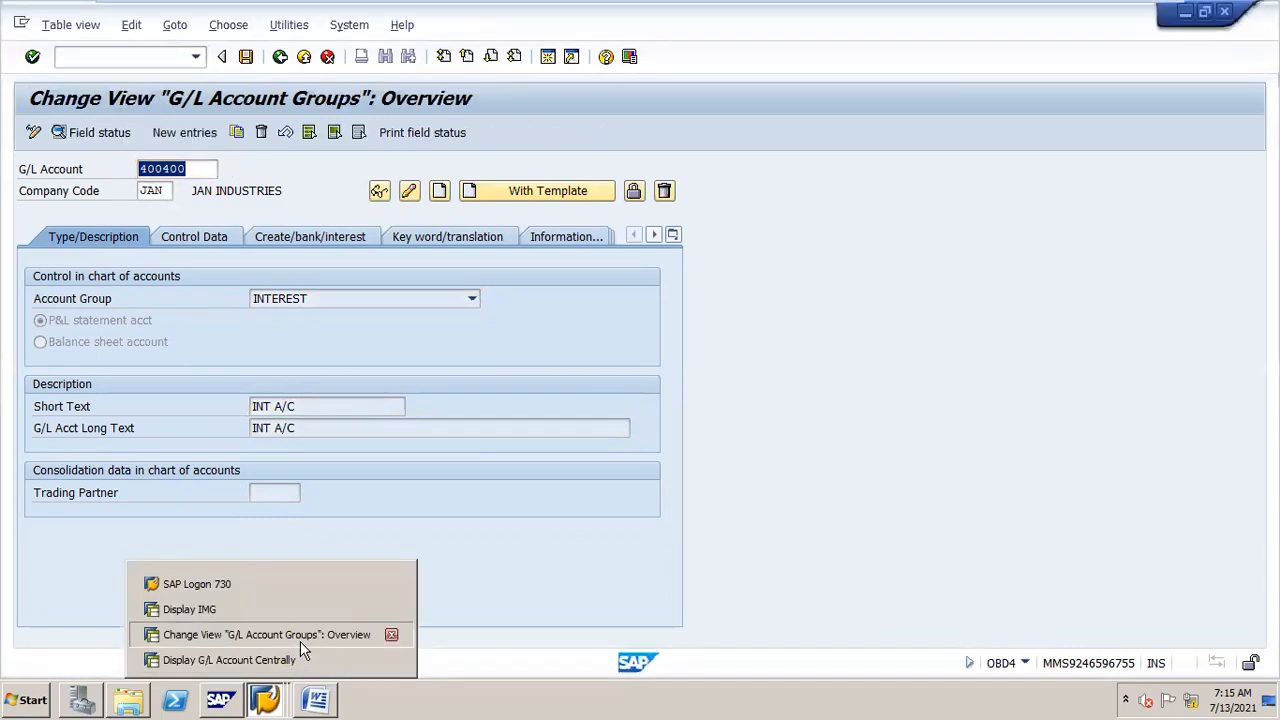
click(264, 694)
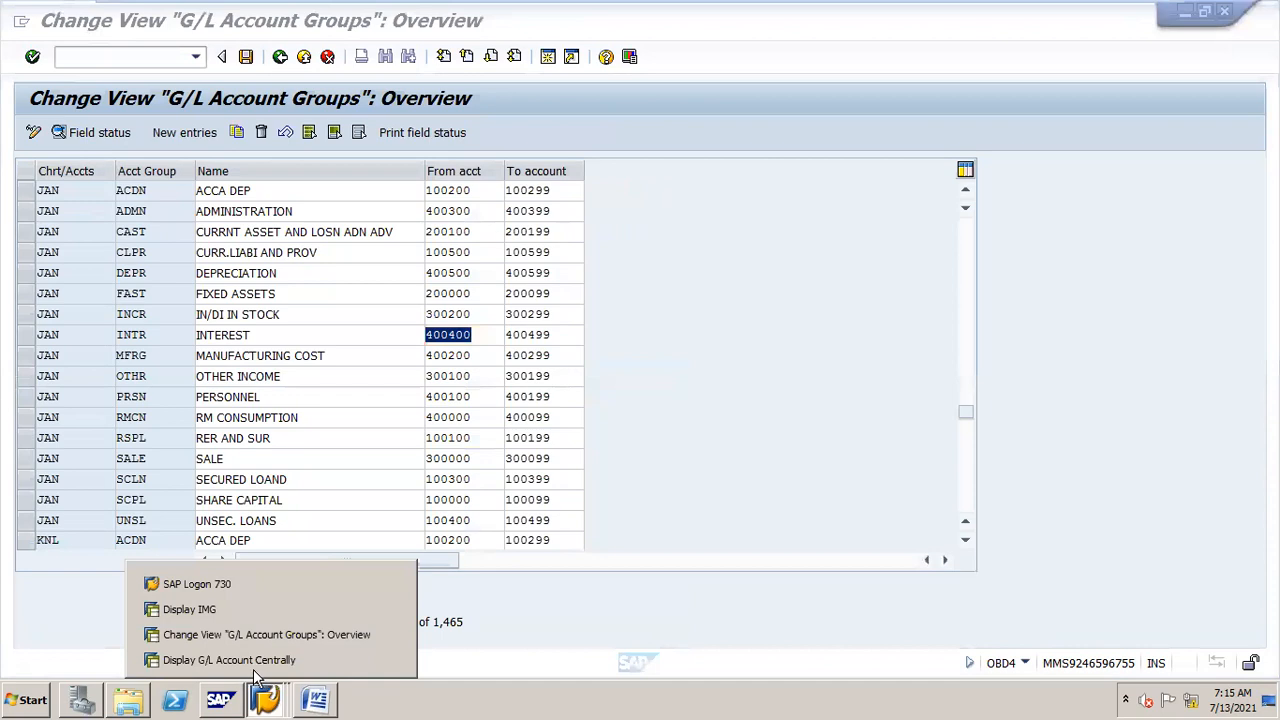
click(220, 609)
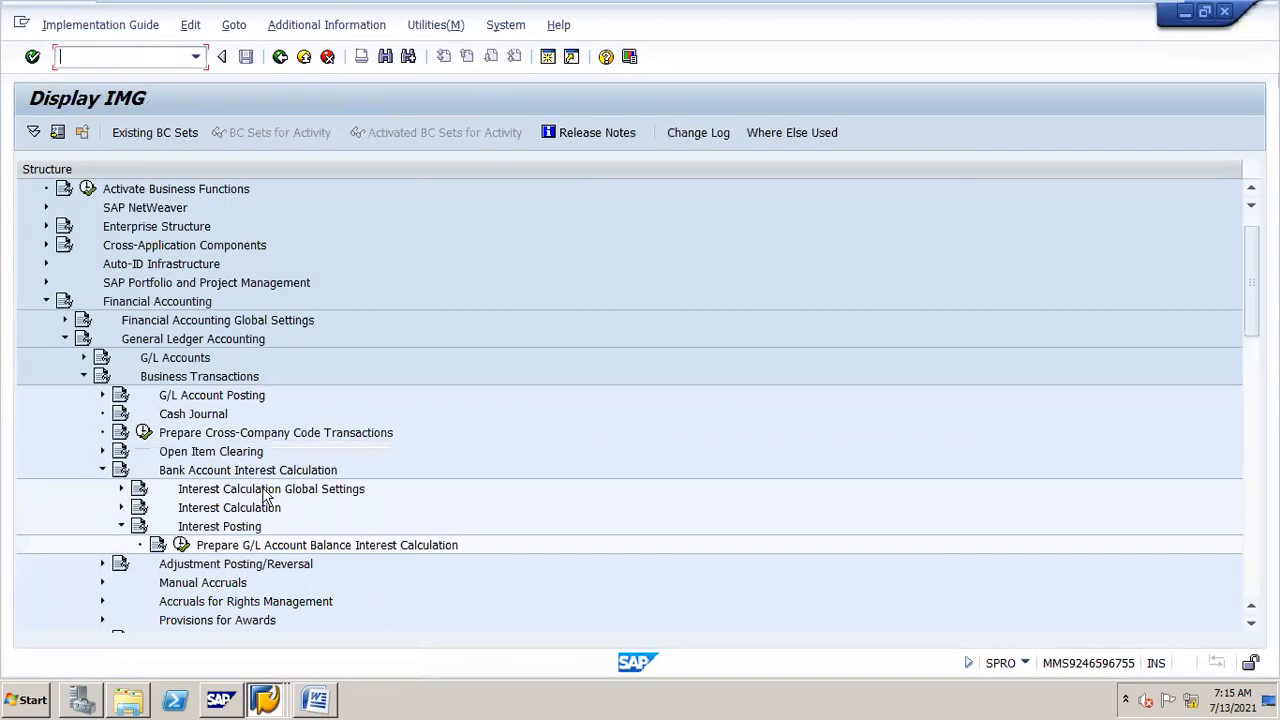
Step: Open Prepare G/L Account Balance Interest Calculation and switch to its account symbols
click(226, 509)
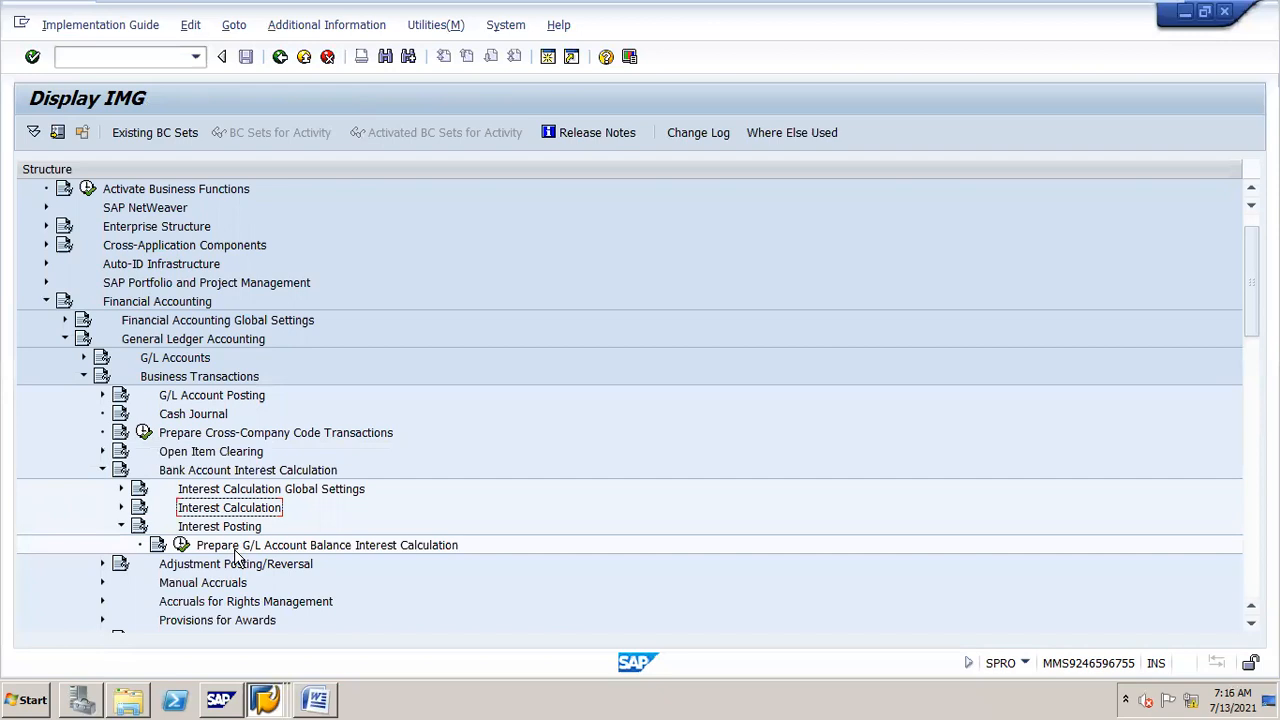
click(182, 545)
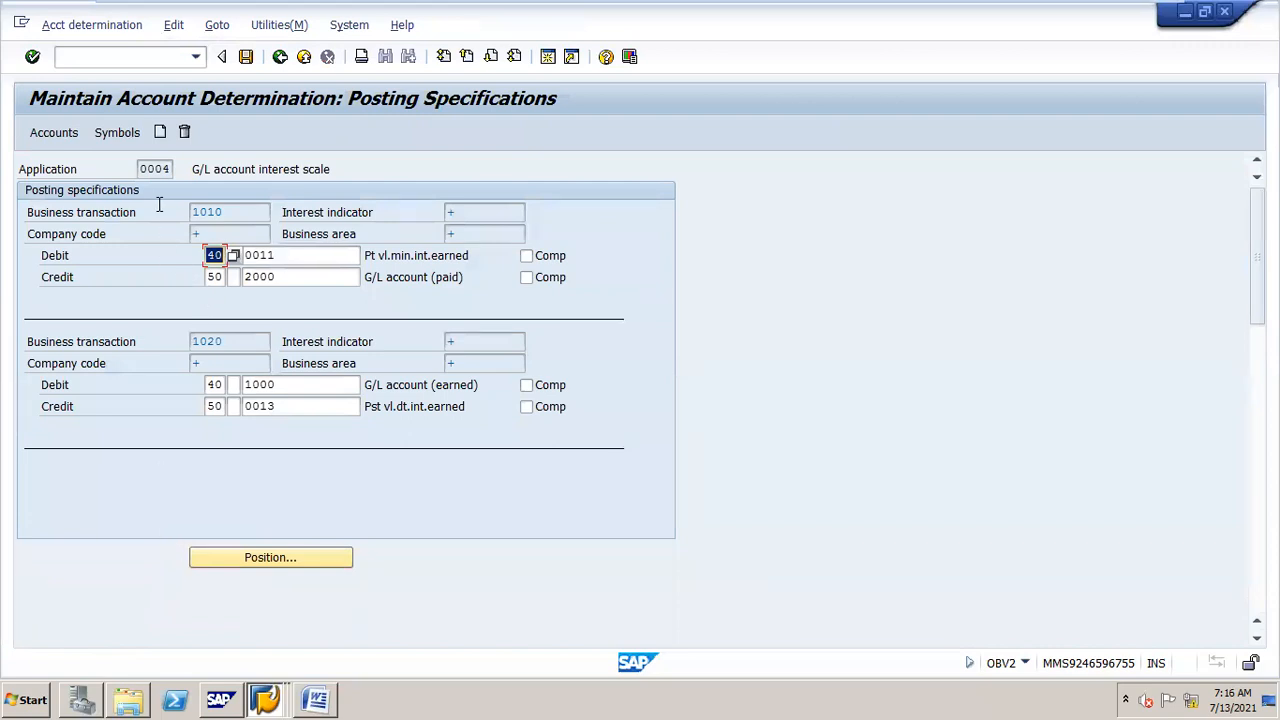
click(133, 140)
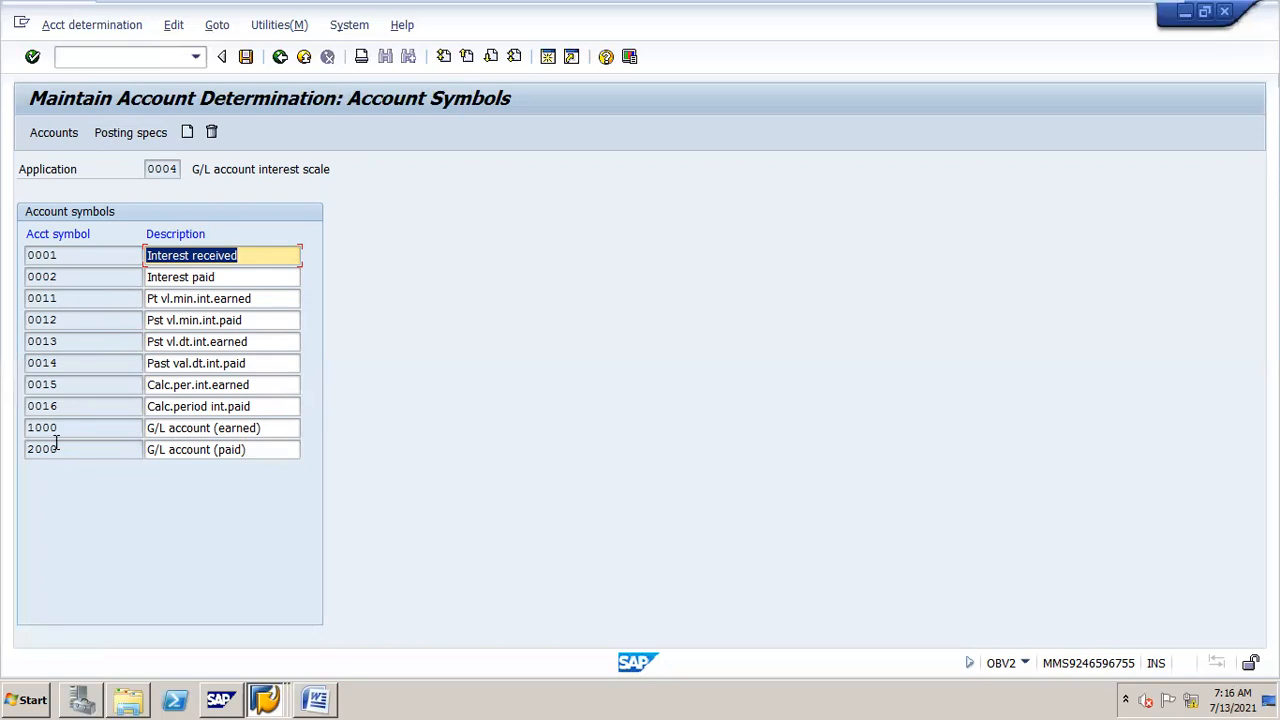
Step: Go to the account assignments and assign account symbol 0002 in currency INR to G/L account 400400
click(92, 130)
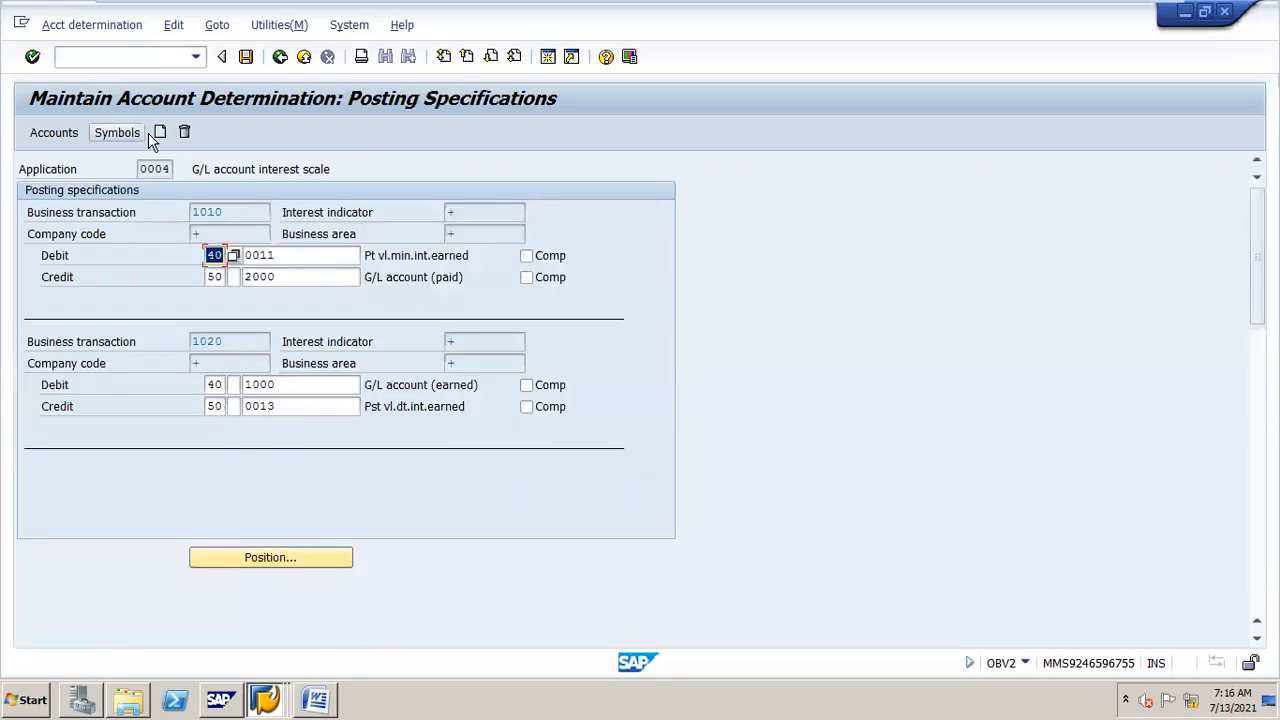
click(133, 136)
drag(450, 17, 513, 30)
click(228, 138)
key(Return)
text(0)
key(Down)
key(Return)
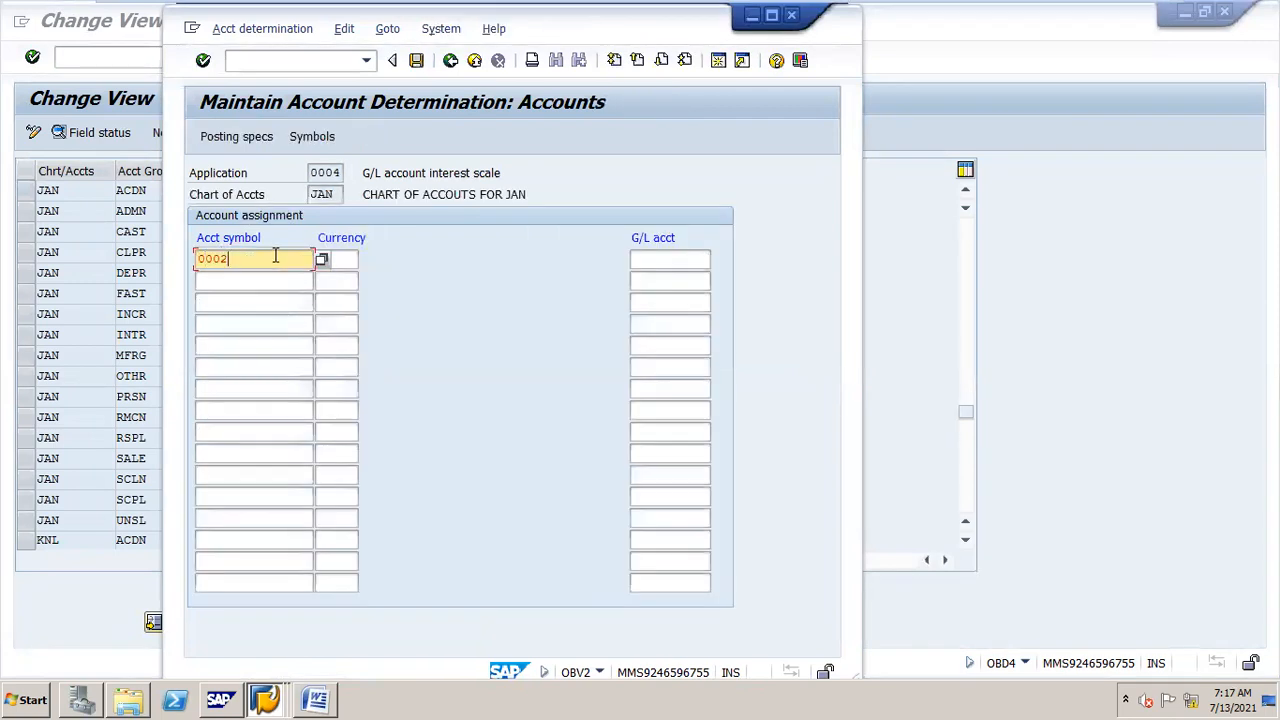
key(Tab)
key(Down)
key(Return)
key(Tab)
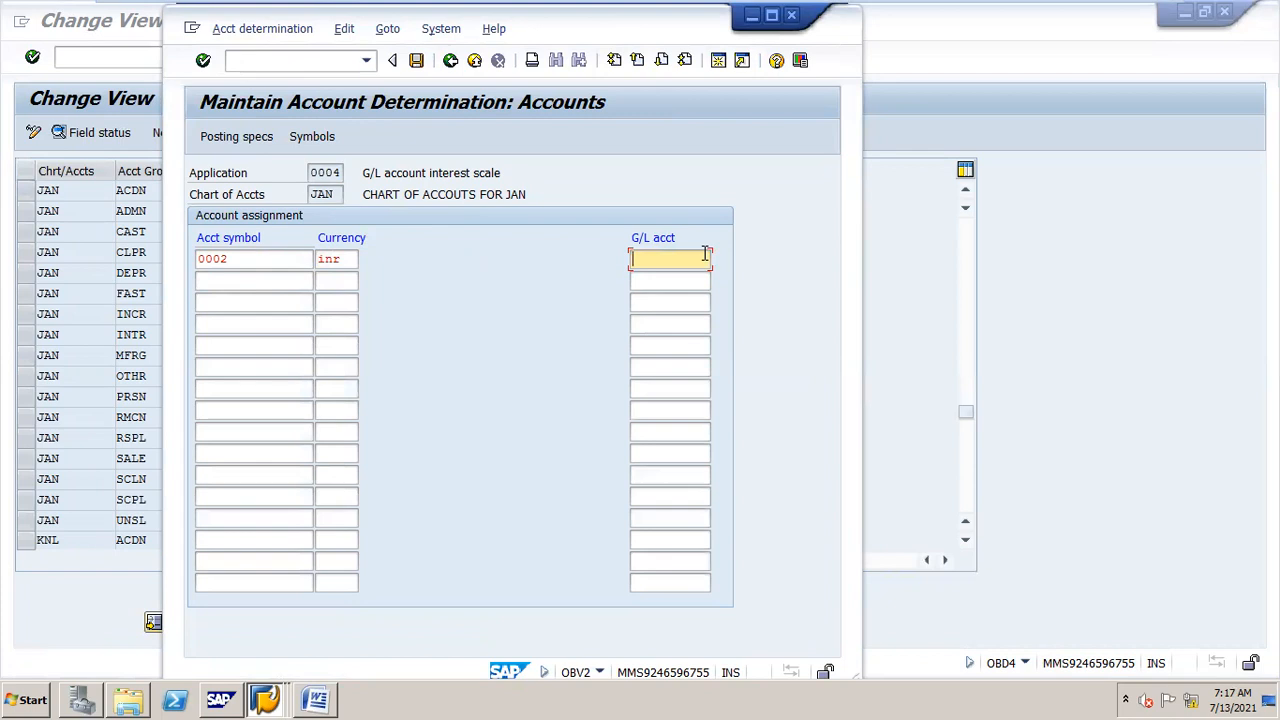
text(400)
key(Down)
key(Return)
Step: Add a second assignment row with account symbol 2000 and currency INR
click(266, 278)
click(266, 282)
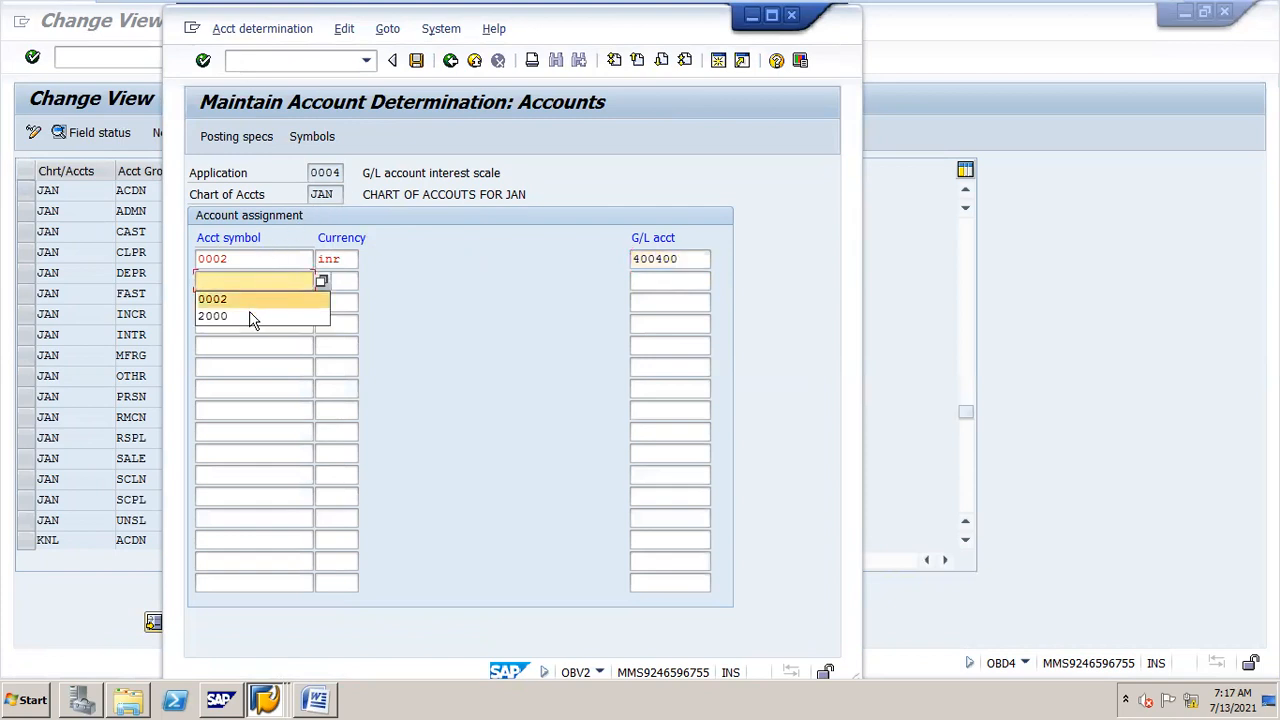
click(252, 316)
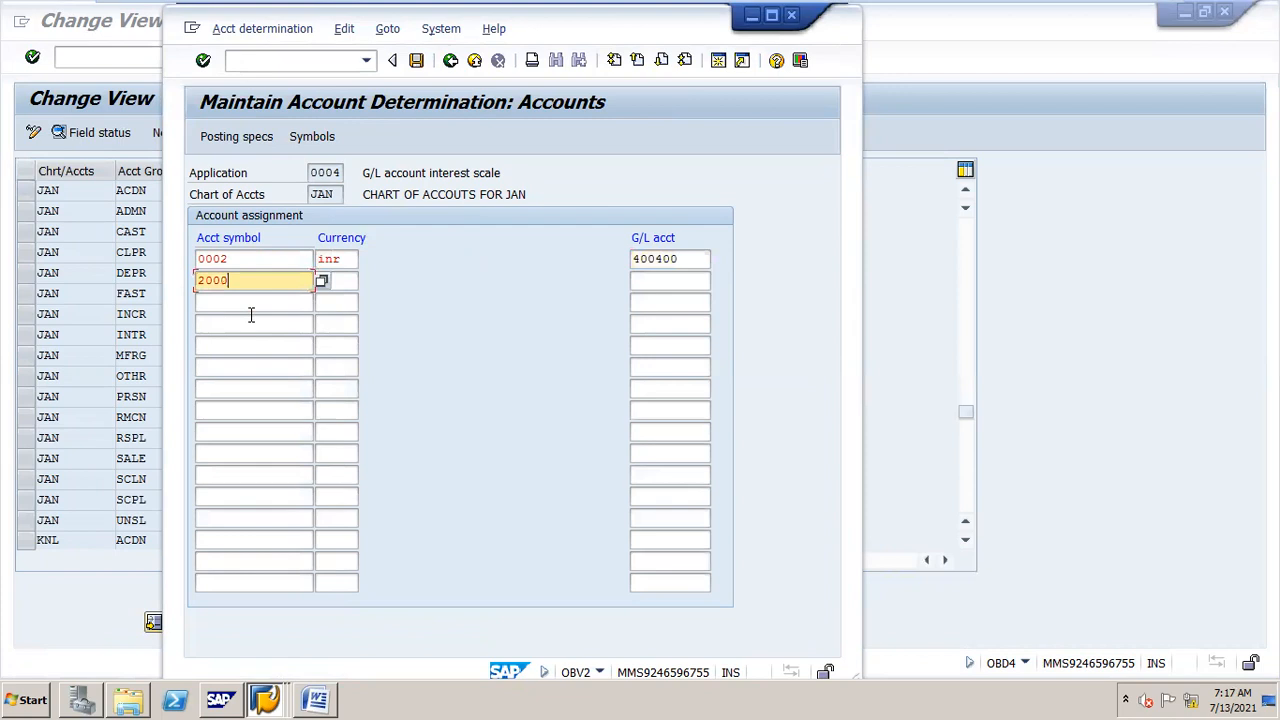
click(324, 280)
click(350, 303)
Step: Set the G/L account for symbol 2000 to the masked value ++++++++++
click(686, 279)
text(100300)
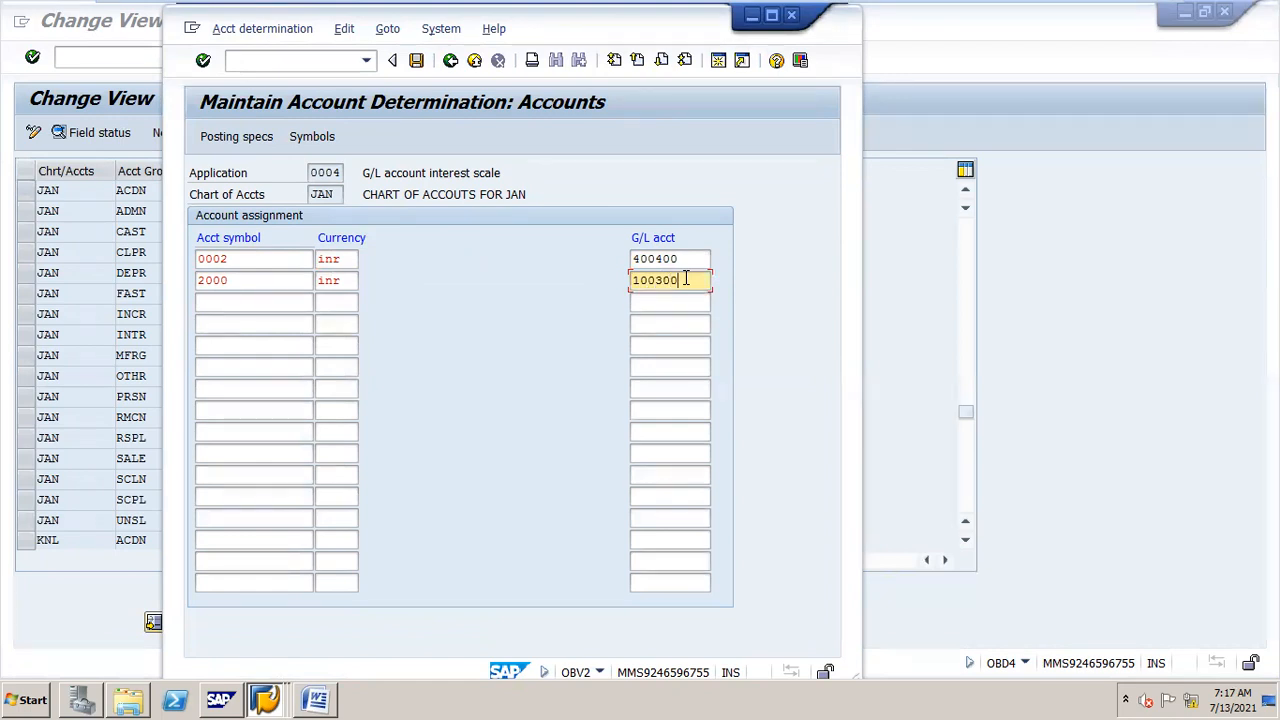
drag(686, 280, 620, 286)
key(BackSpace)
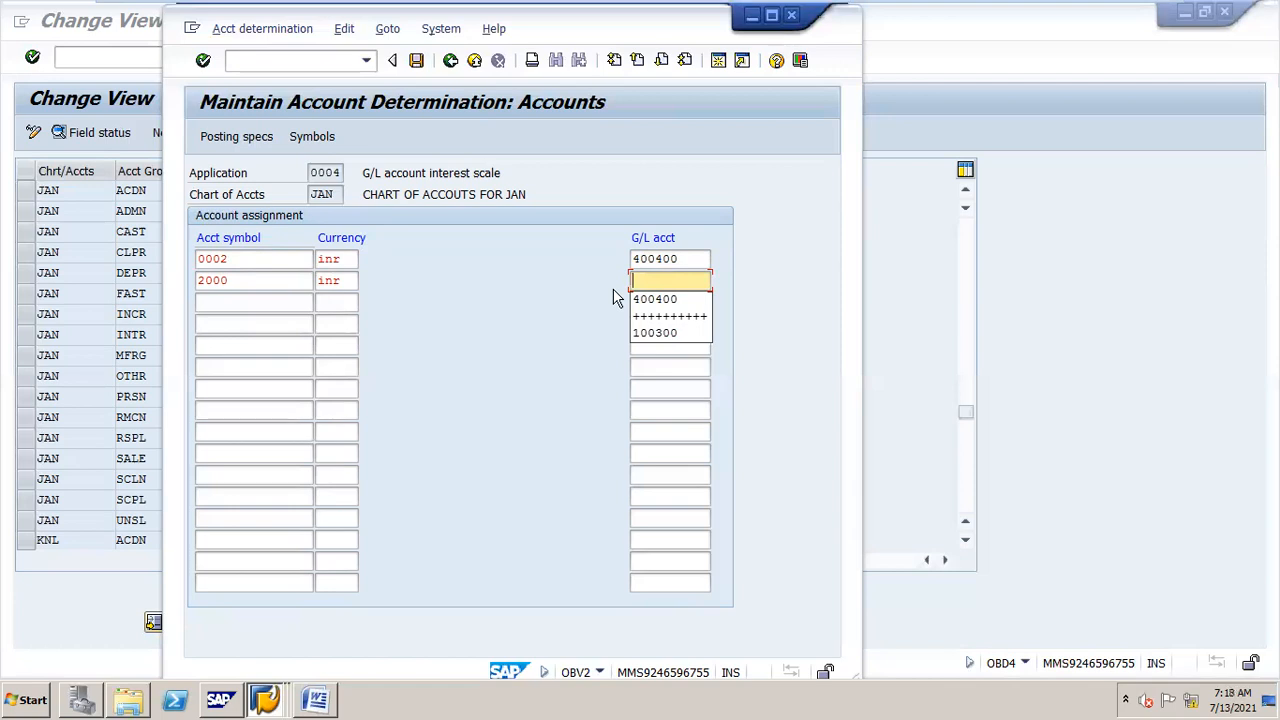
key(Down)
key(Down)
key(Return)
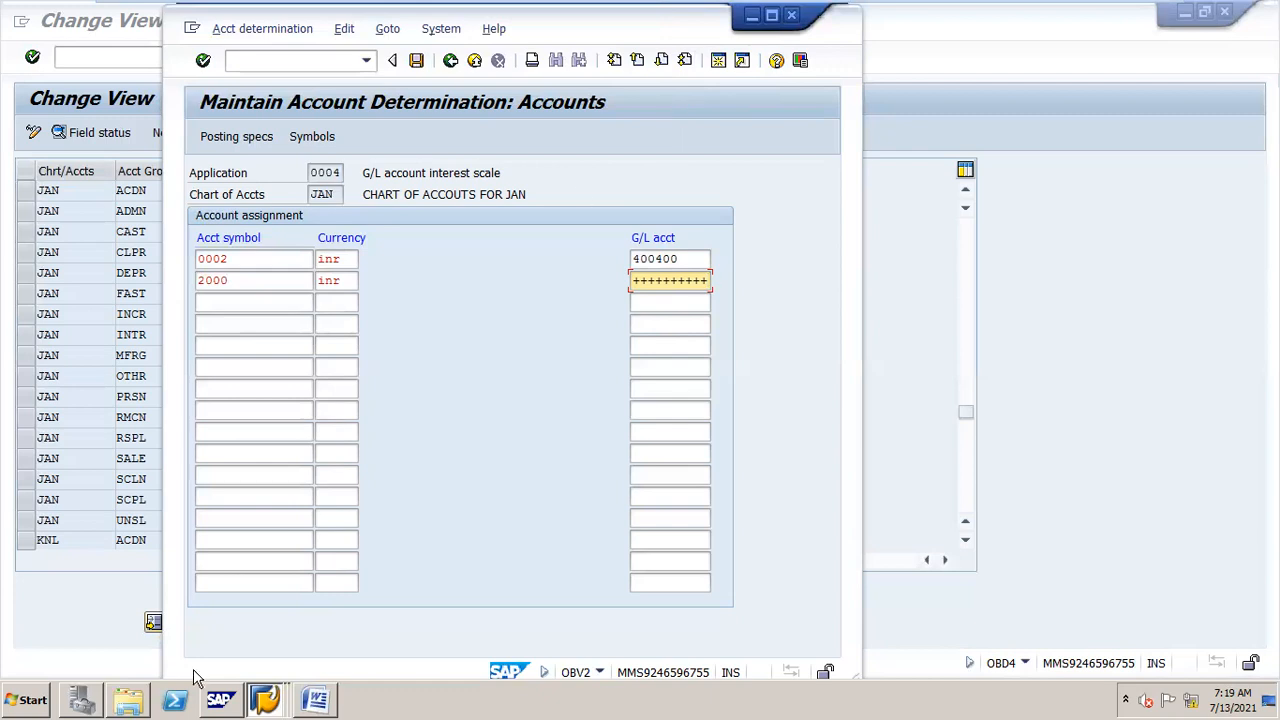
Step: Maximize the account determination window and open Microsoft Excel 2007
click(771, 15)
double_click(505, 279)
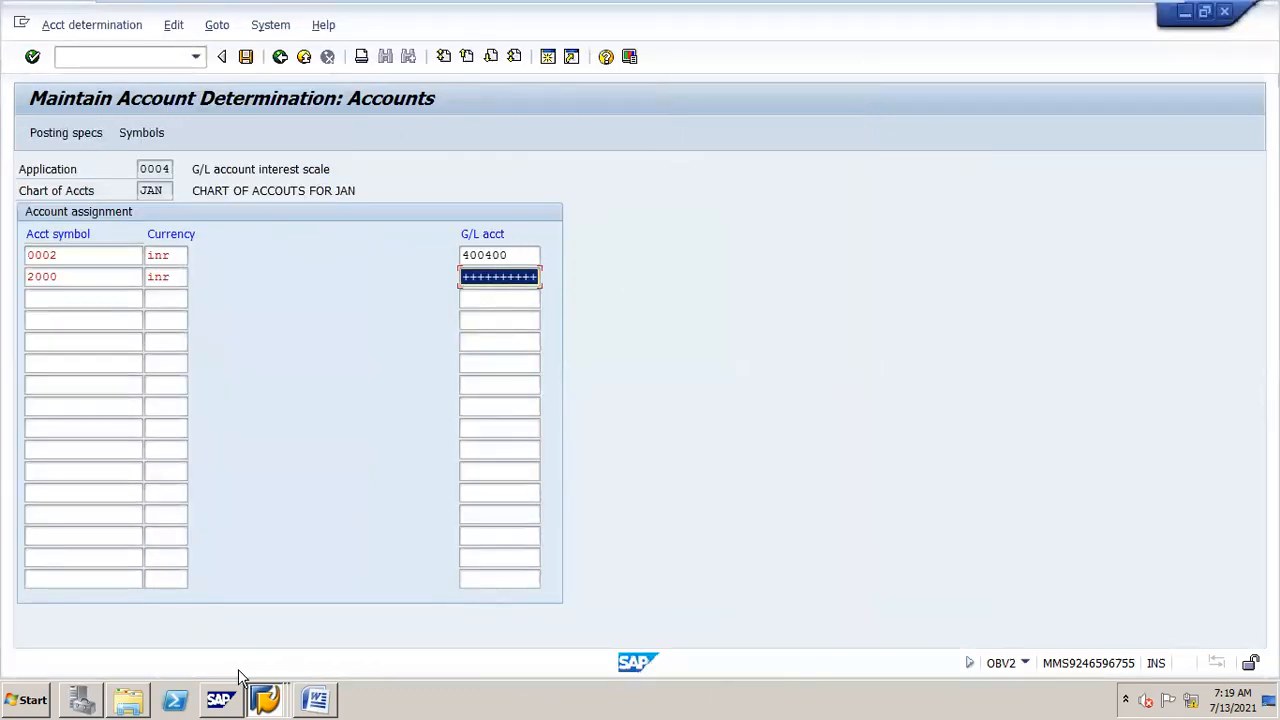
click(24, 698)
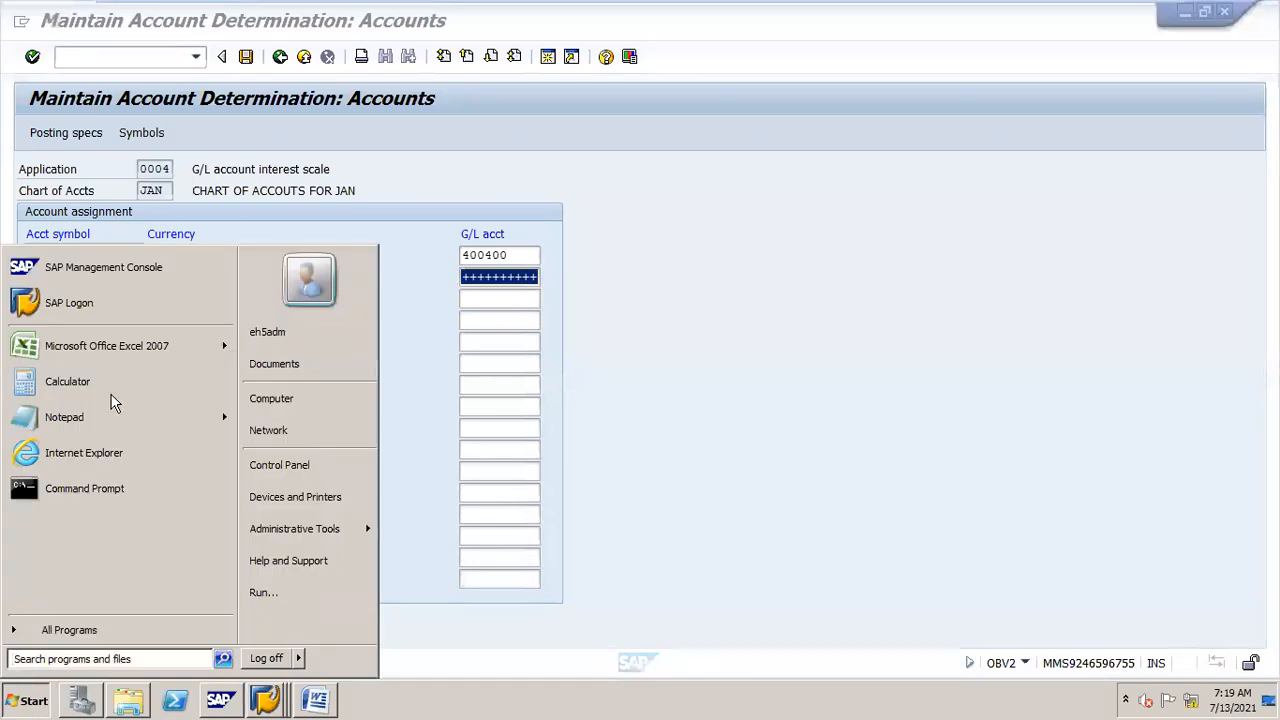
click(155, 346)
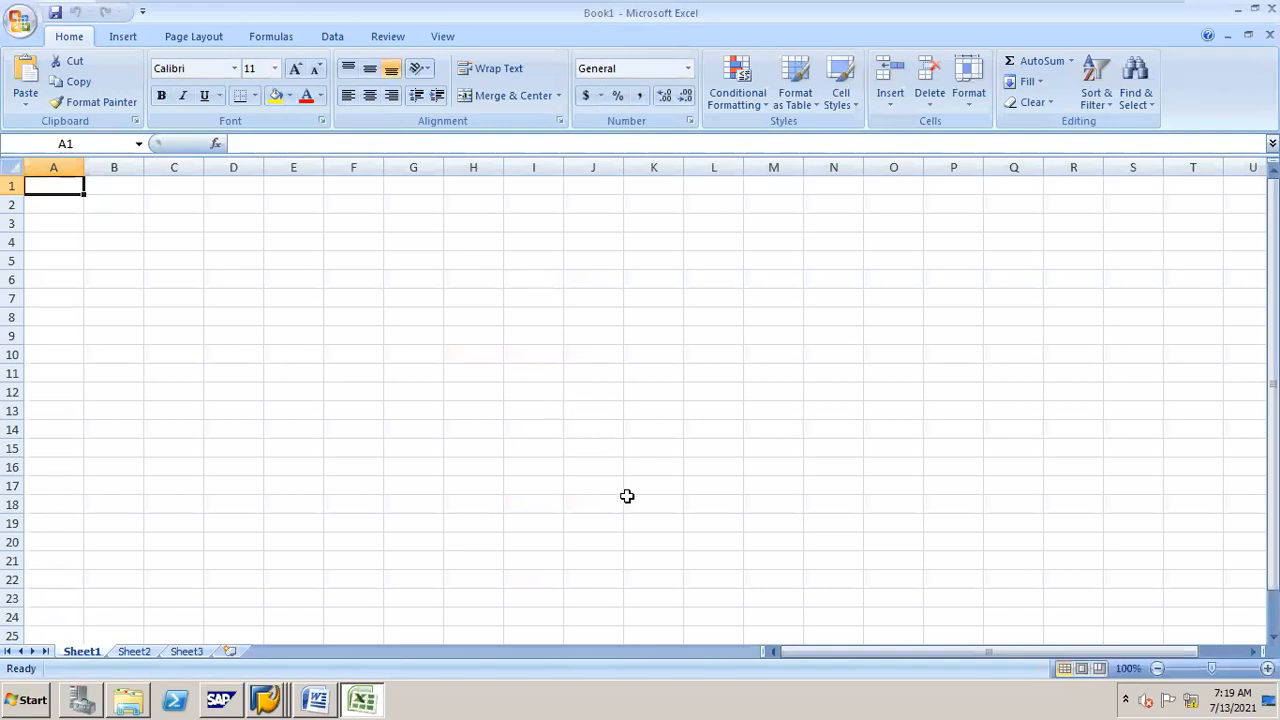
Step: Enter 10 in cell J15 and 6 in cell J16
click(607, 449)
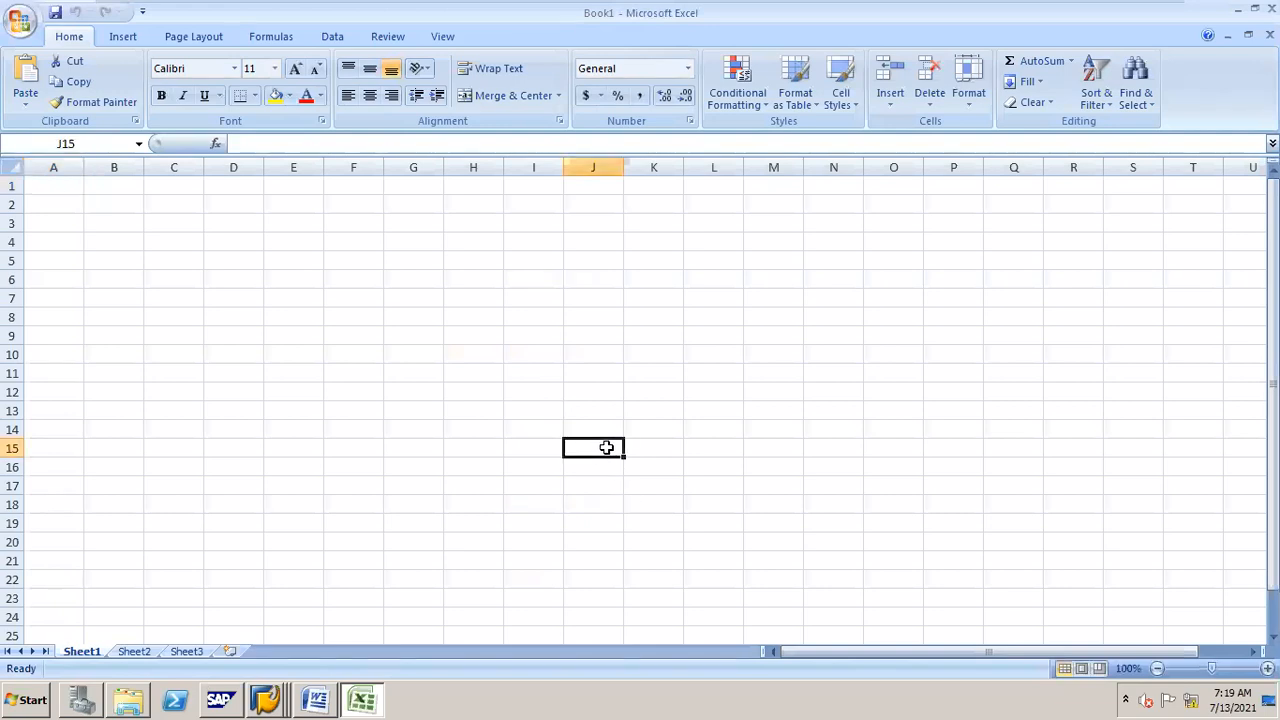
text(10)
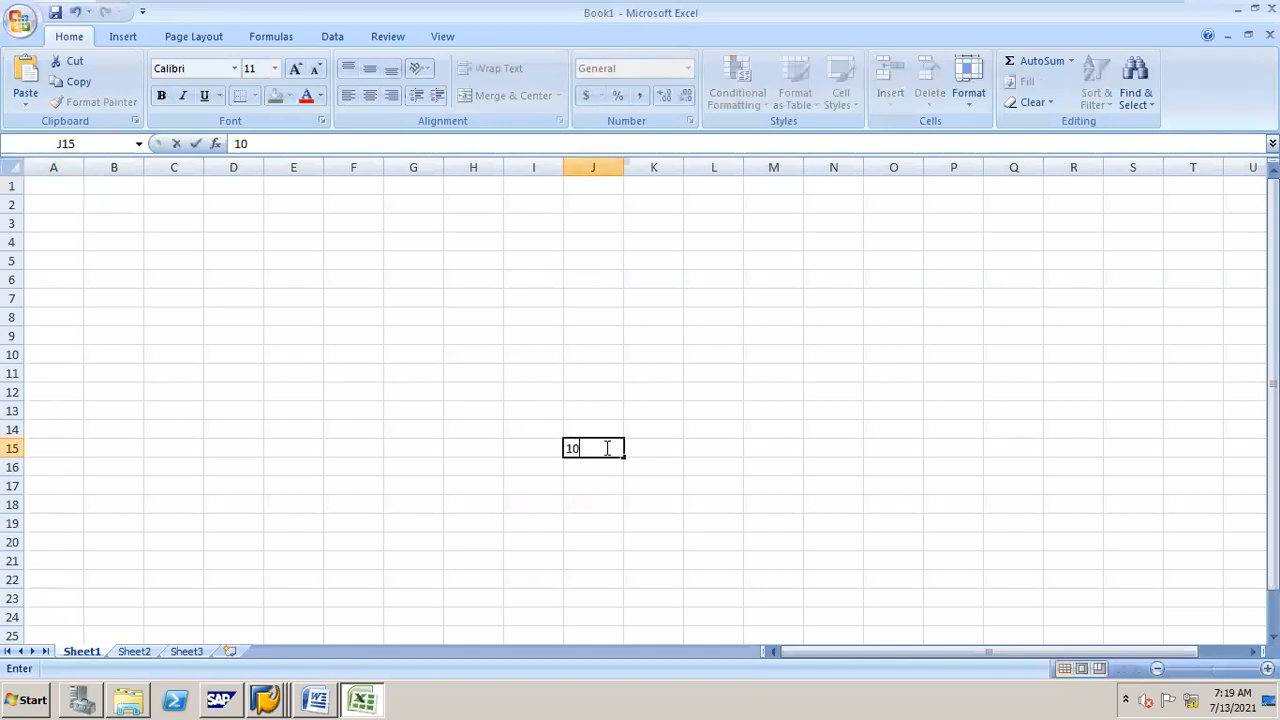
key(Return)
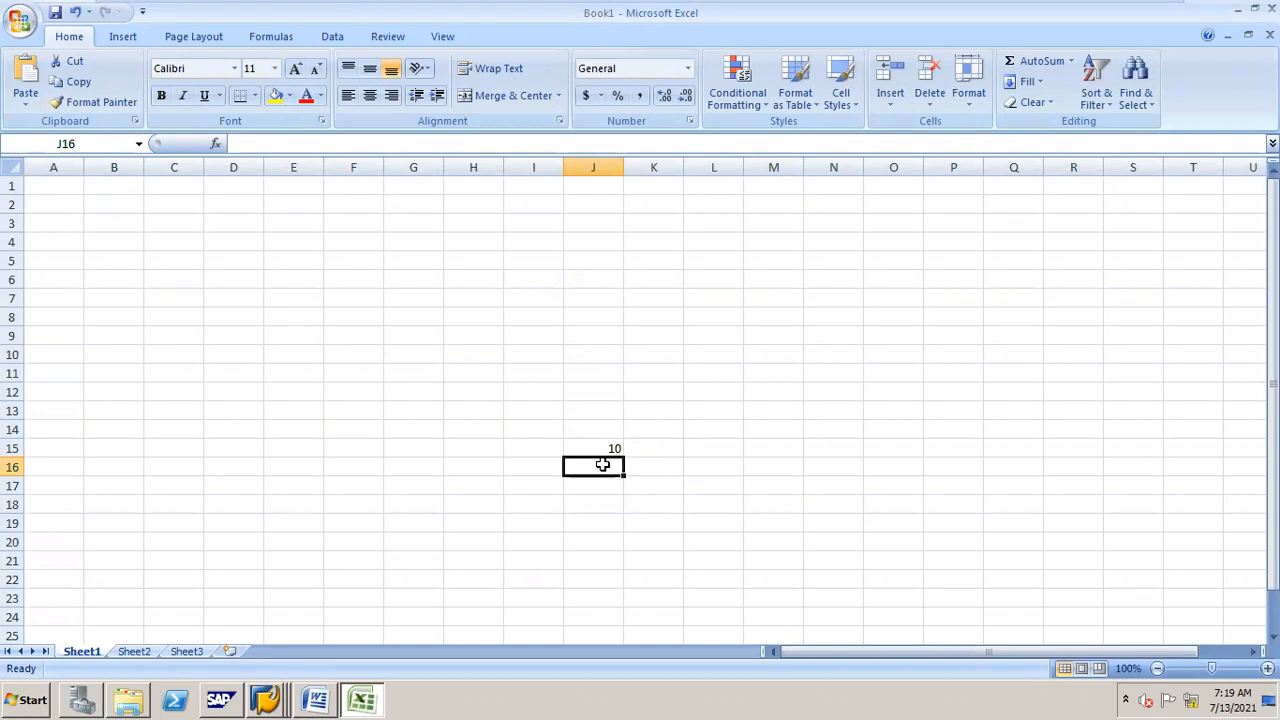
text(6)
key(Return)
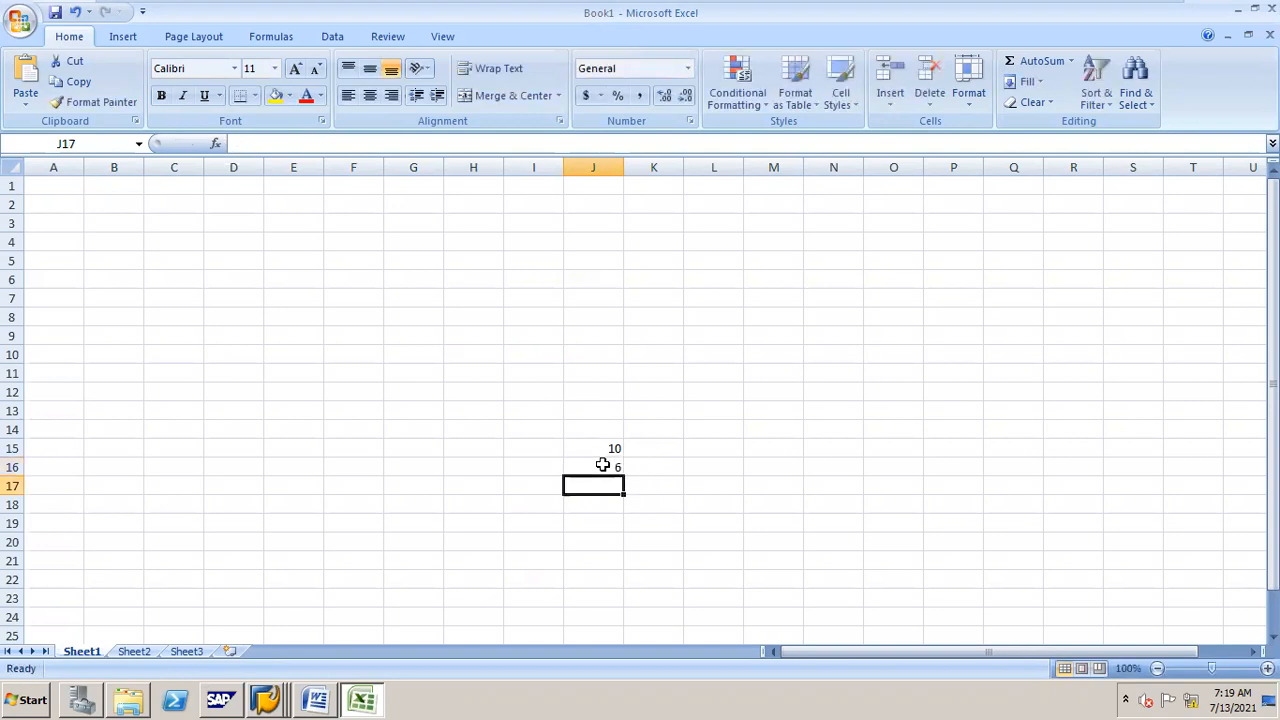
key(alt+Tab)
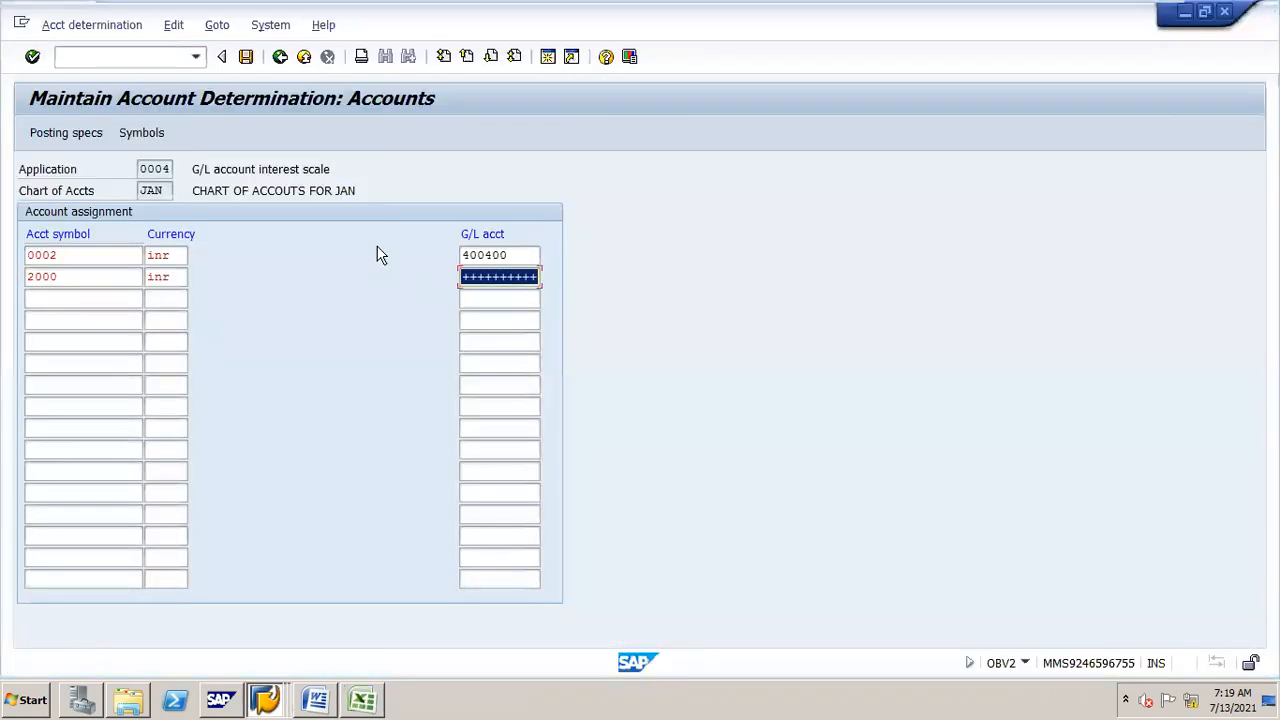
key(alt+Tab)
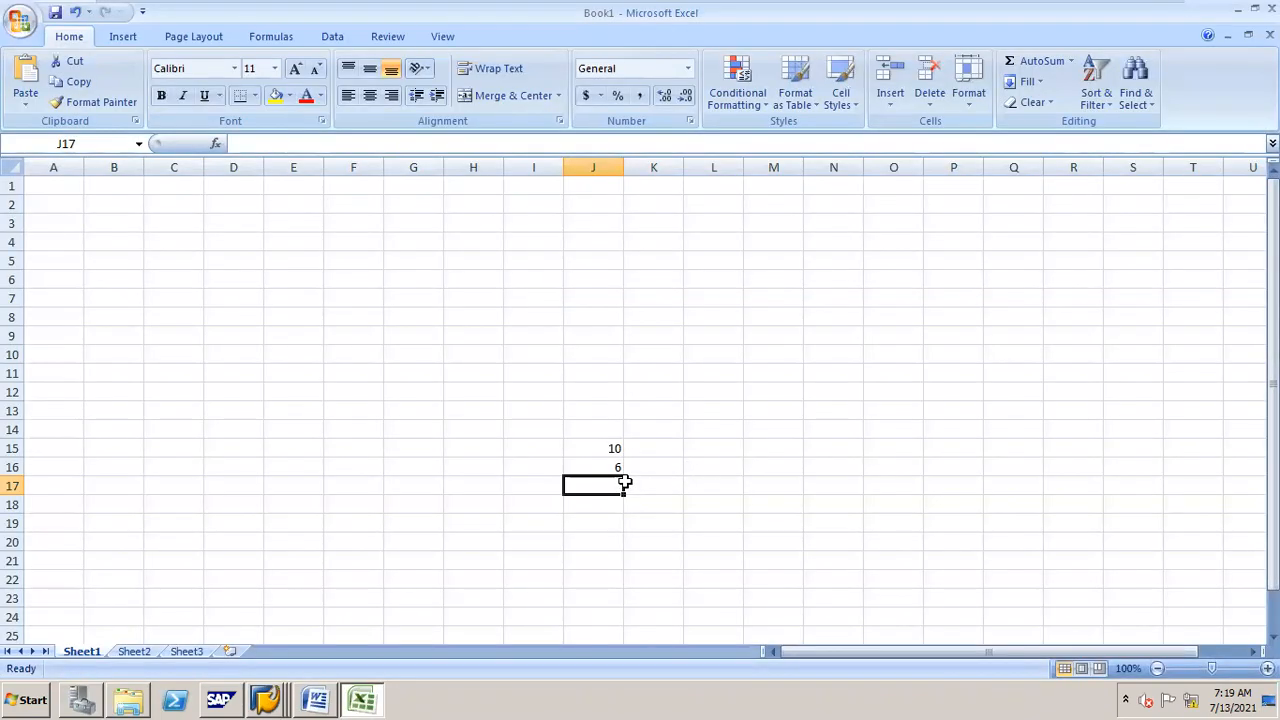
click(842, 413)
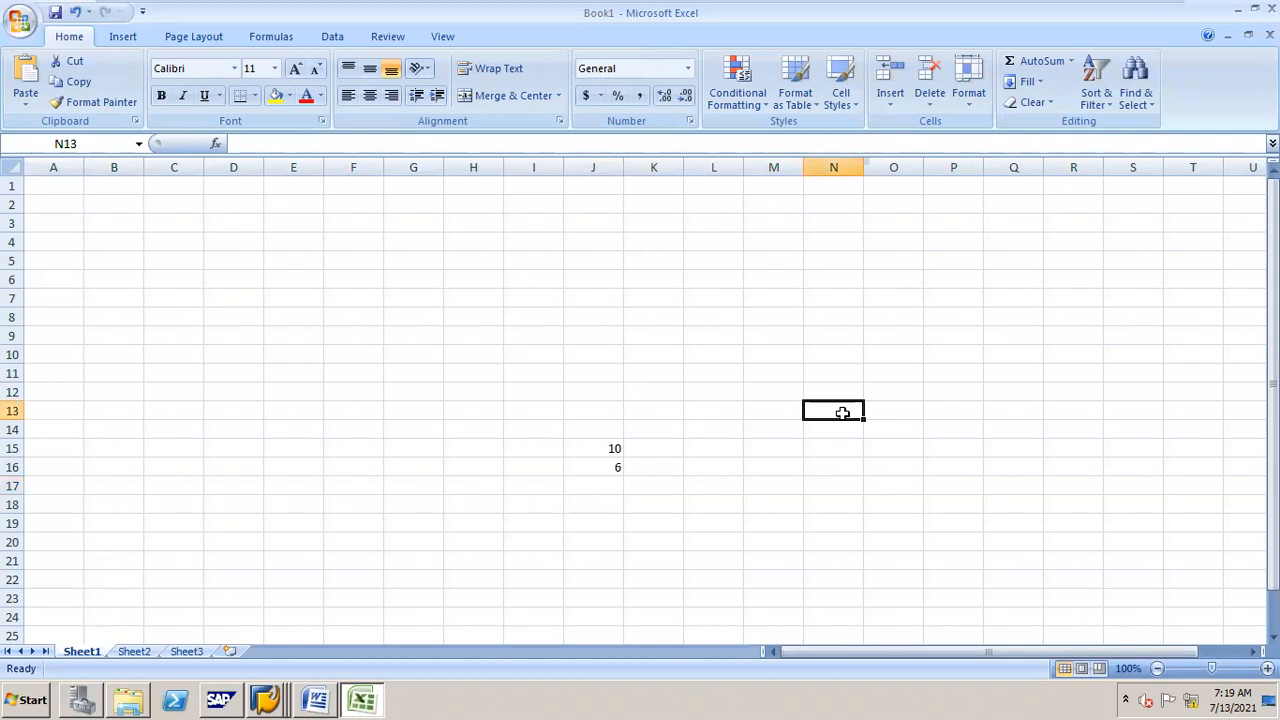
text(00)
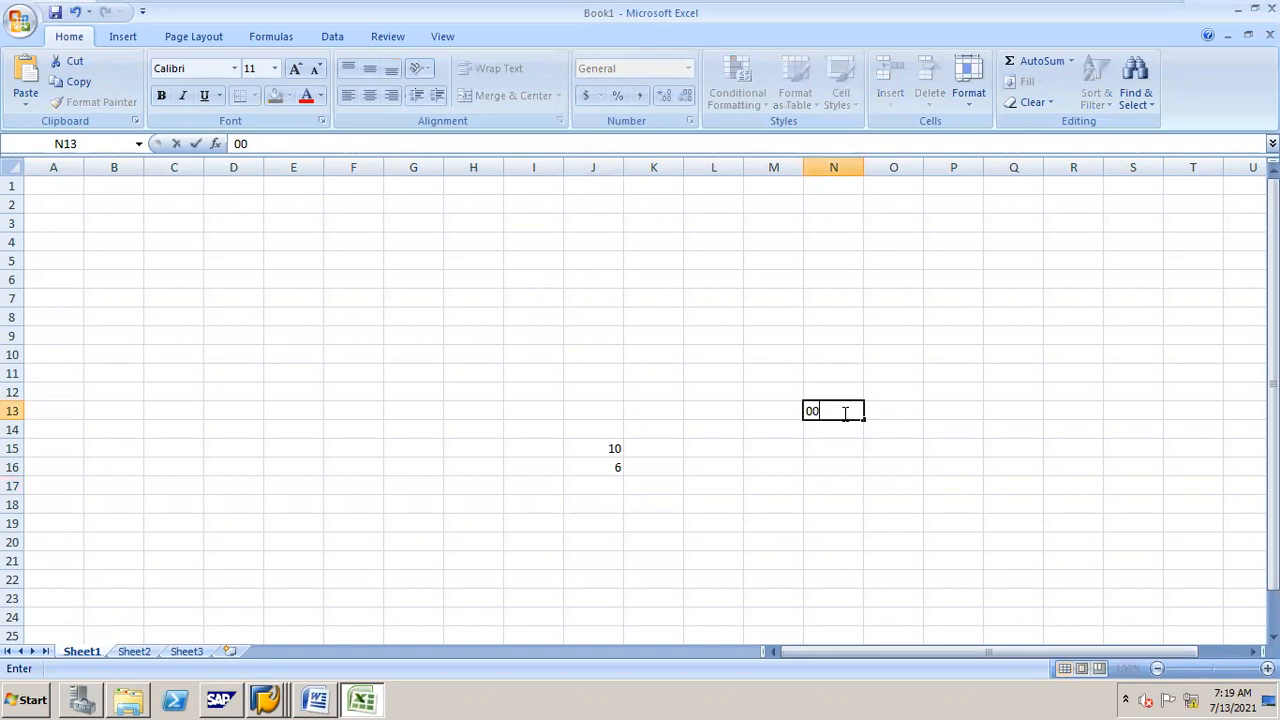
text(00100300)
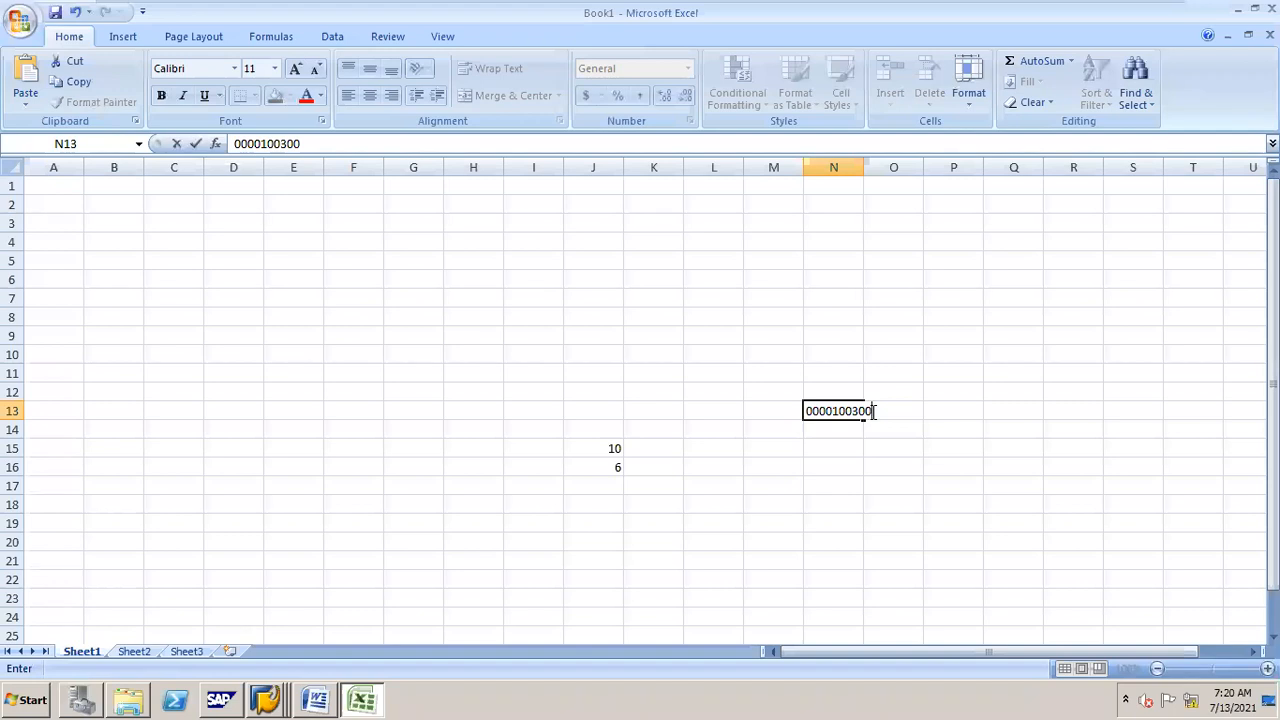
click(609, 523)
text(7)
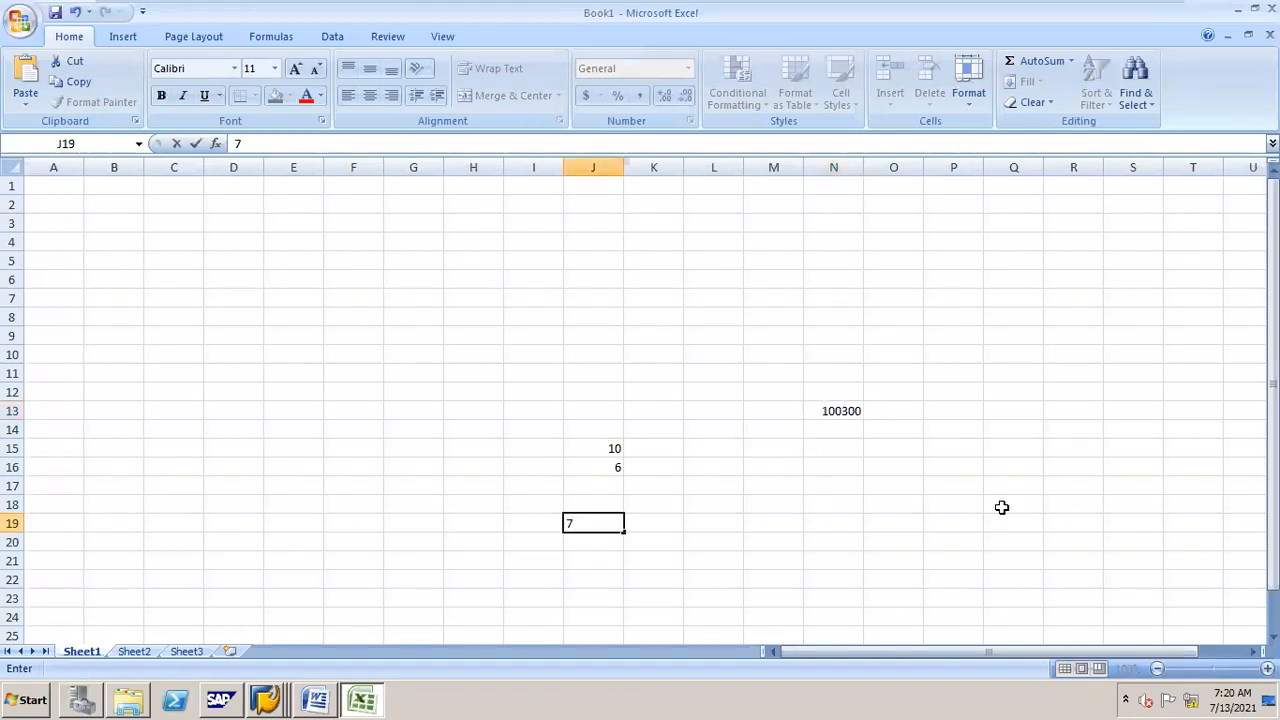
click(836, 465)
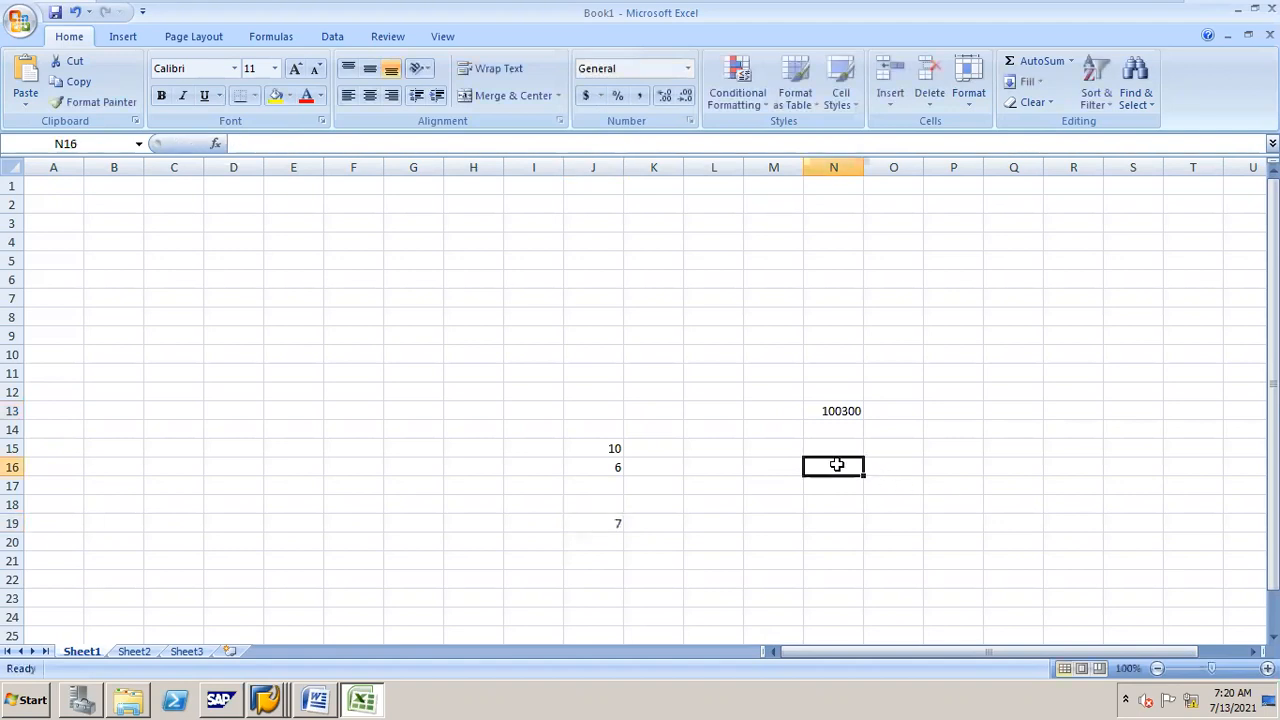
text(0001)
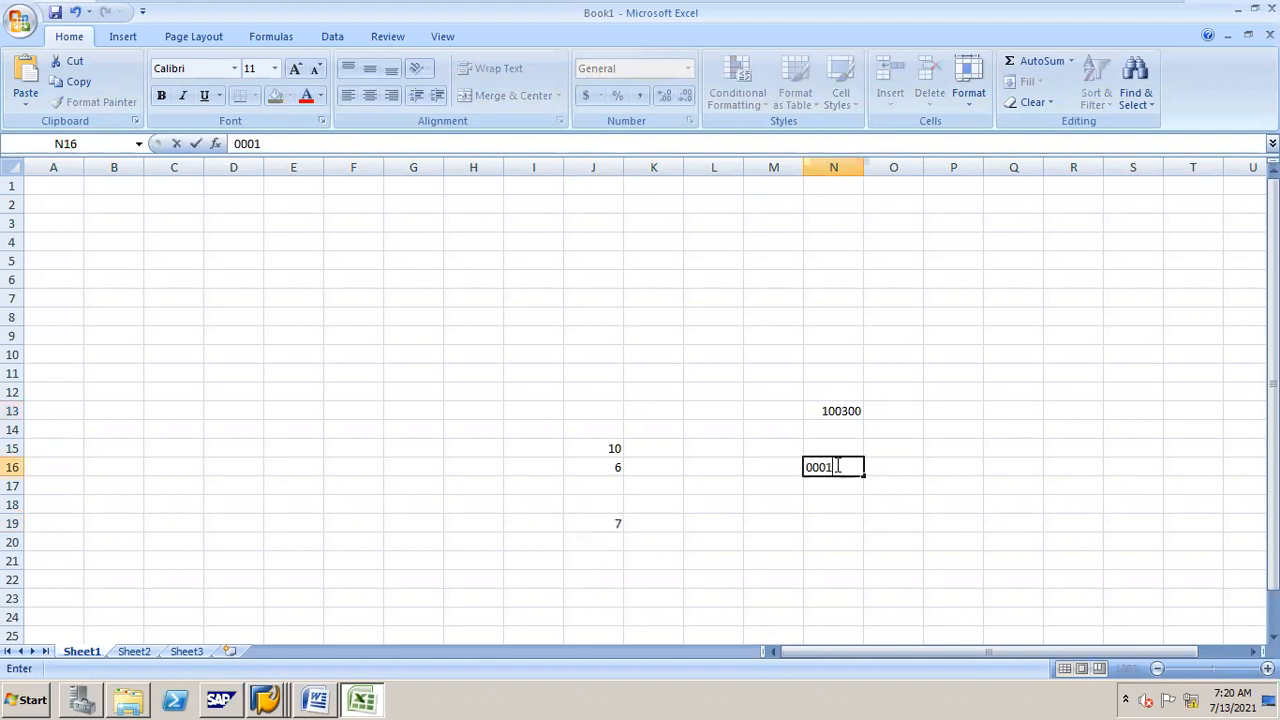
text(003000)
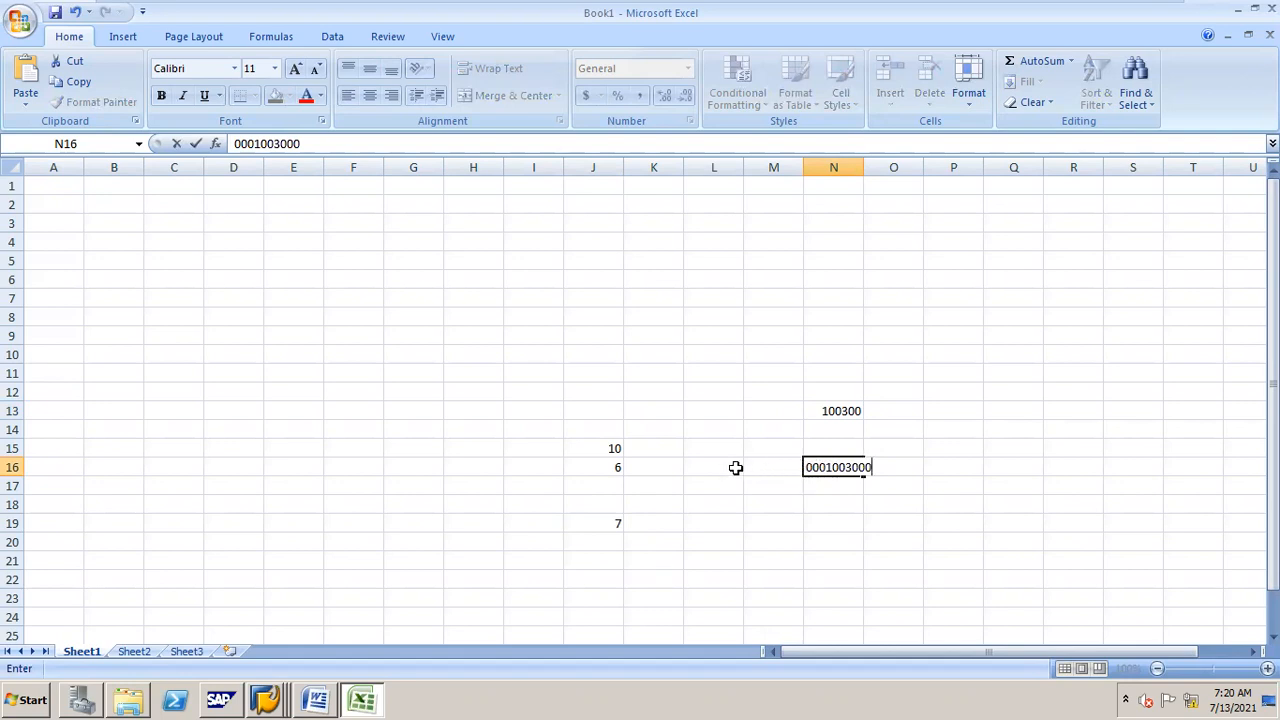
click(619, 463)
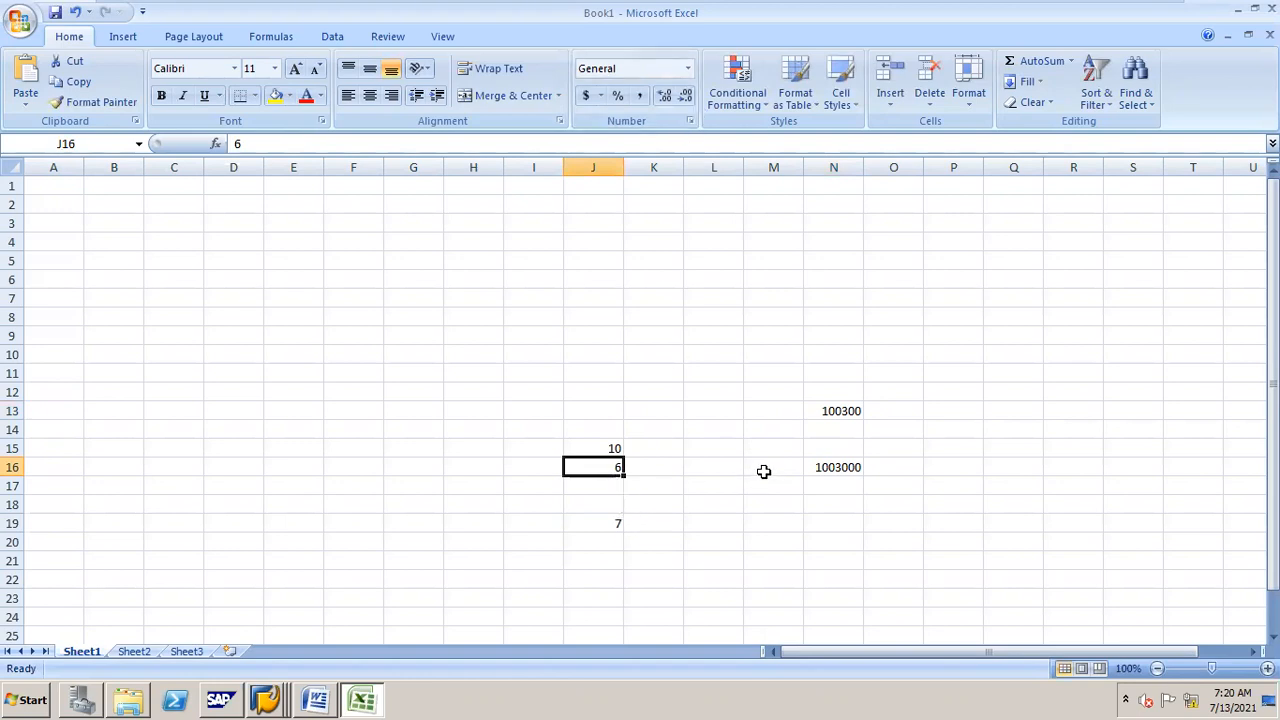
drag(832, 396, 867, 487)
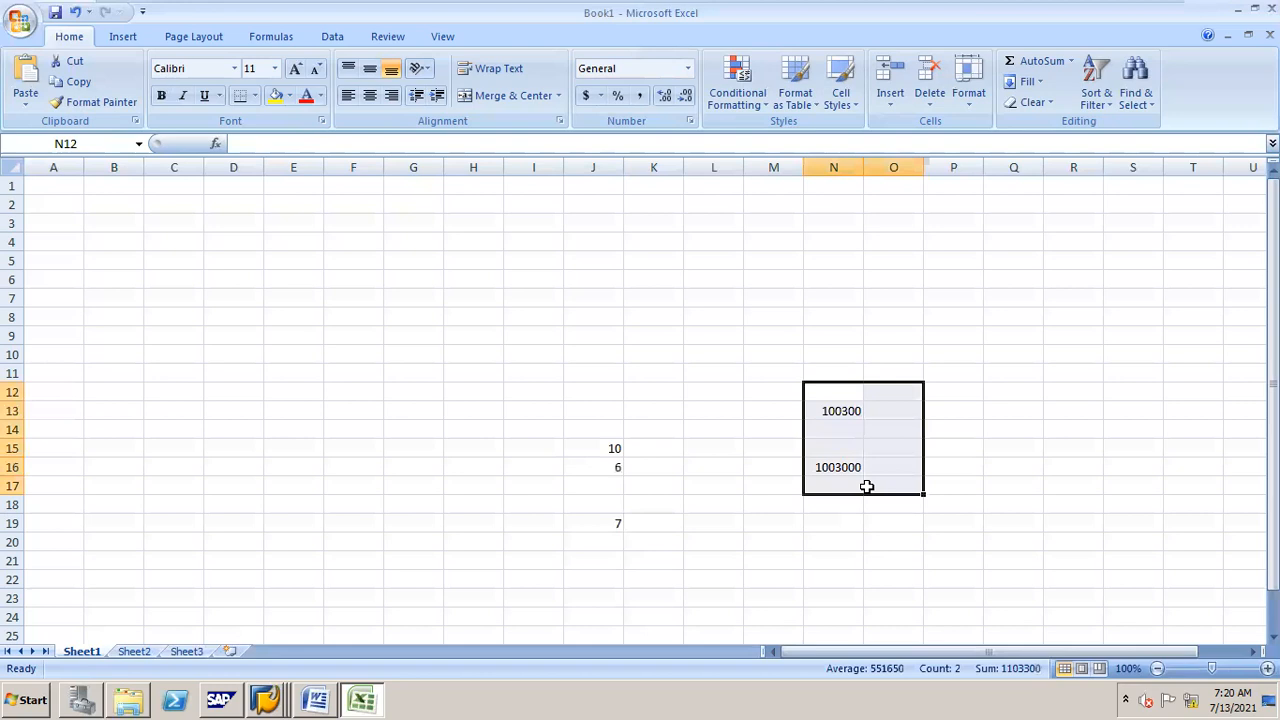
key(BackSpace)
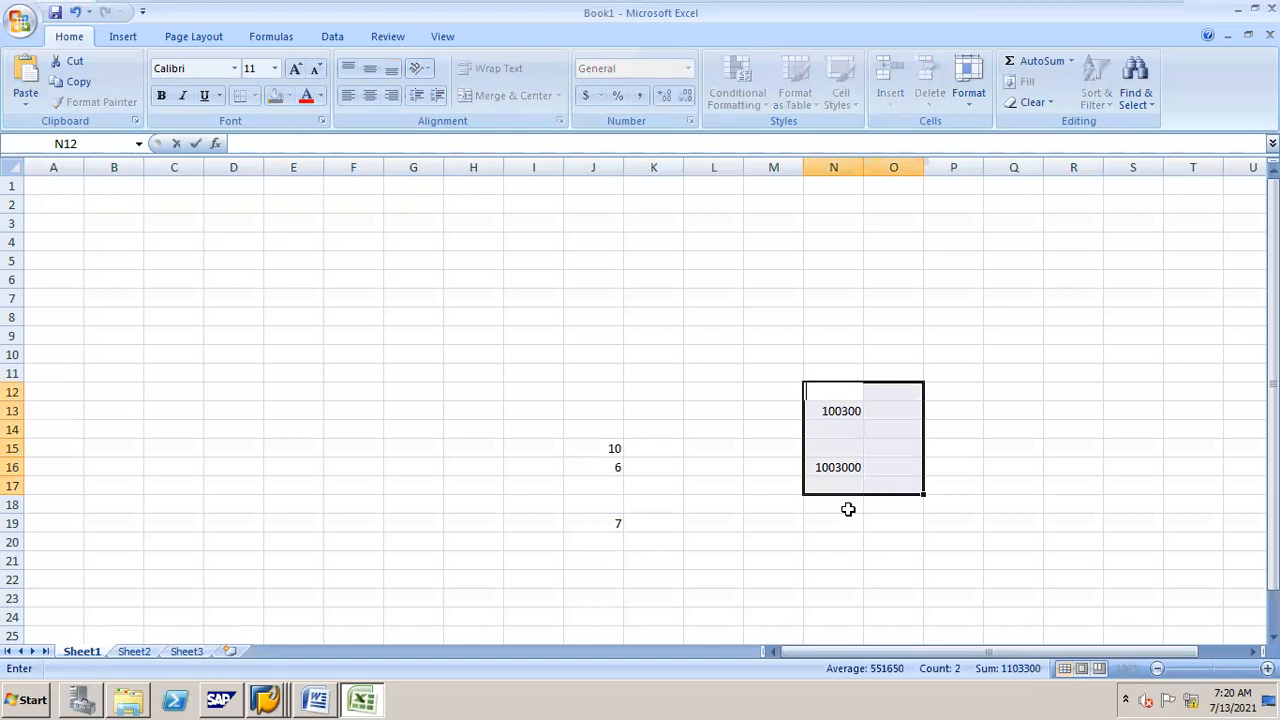
key(Escape)
Step: Clear the contents of cells N13, N16 and J19
click(838, 517)
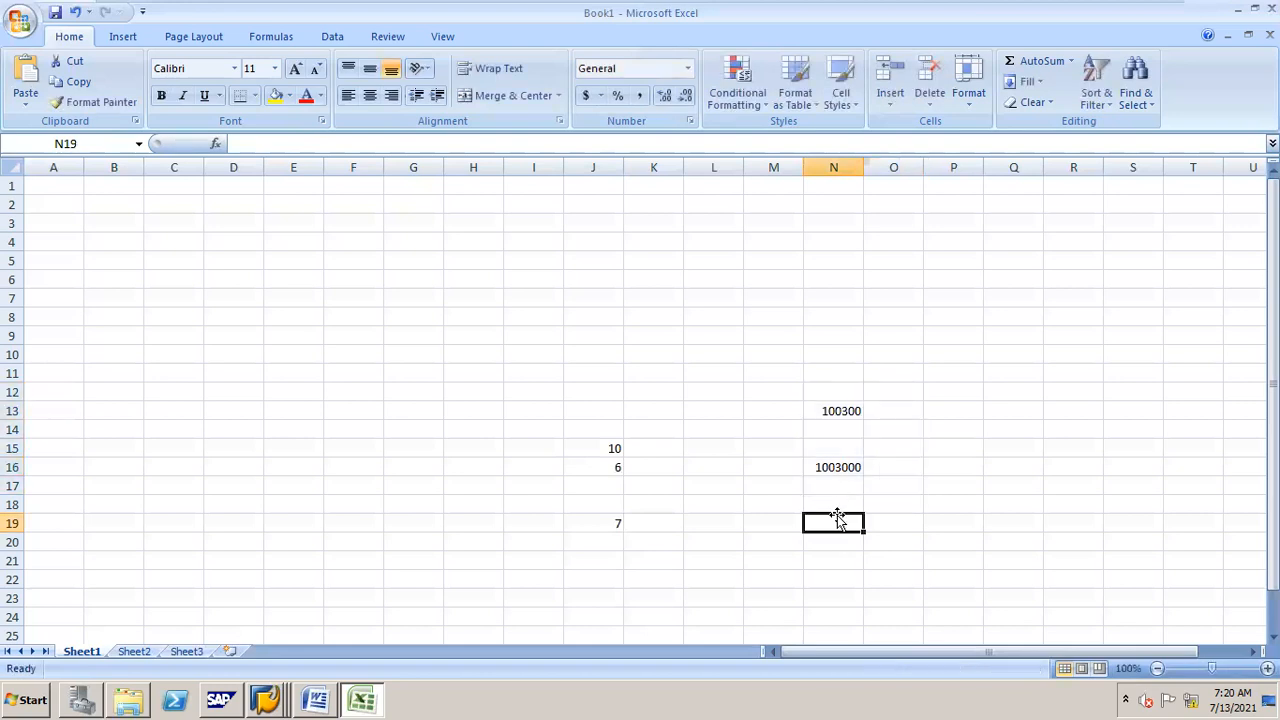
click(831, 406)
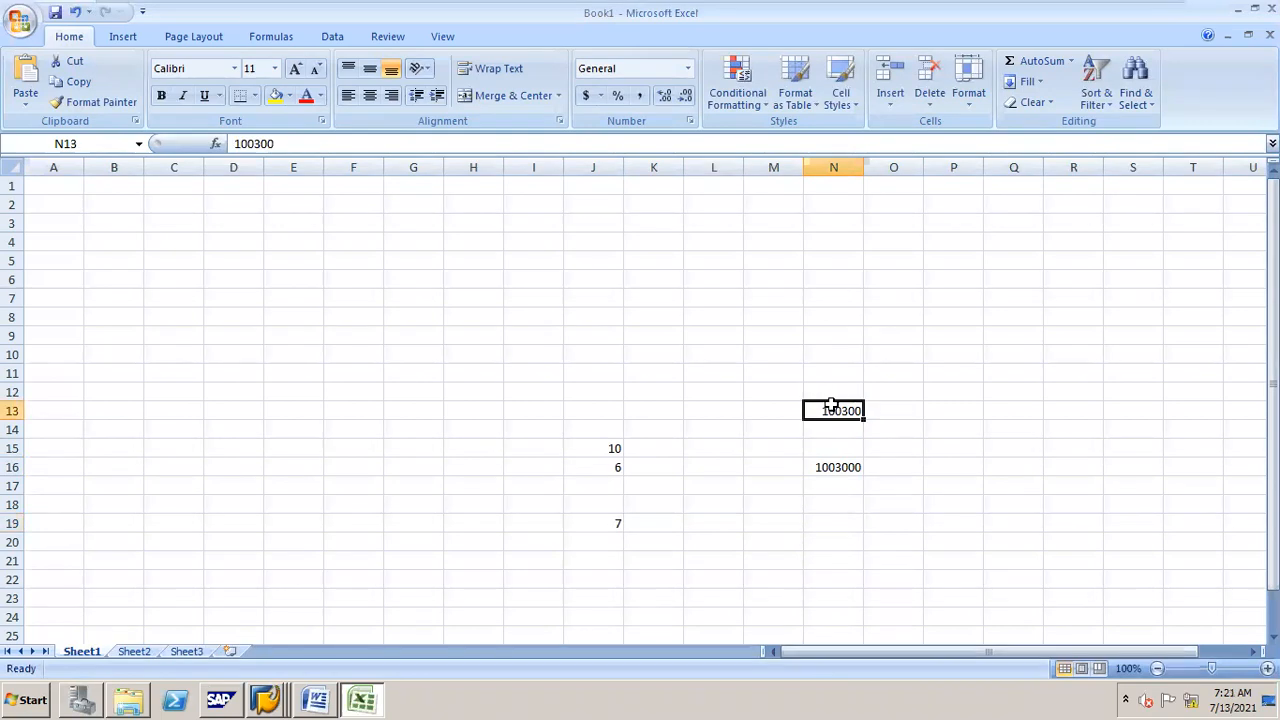
key(Delete)
click(848, 467)
key(BackSpace)
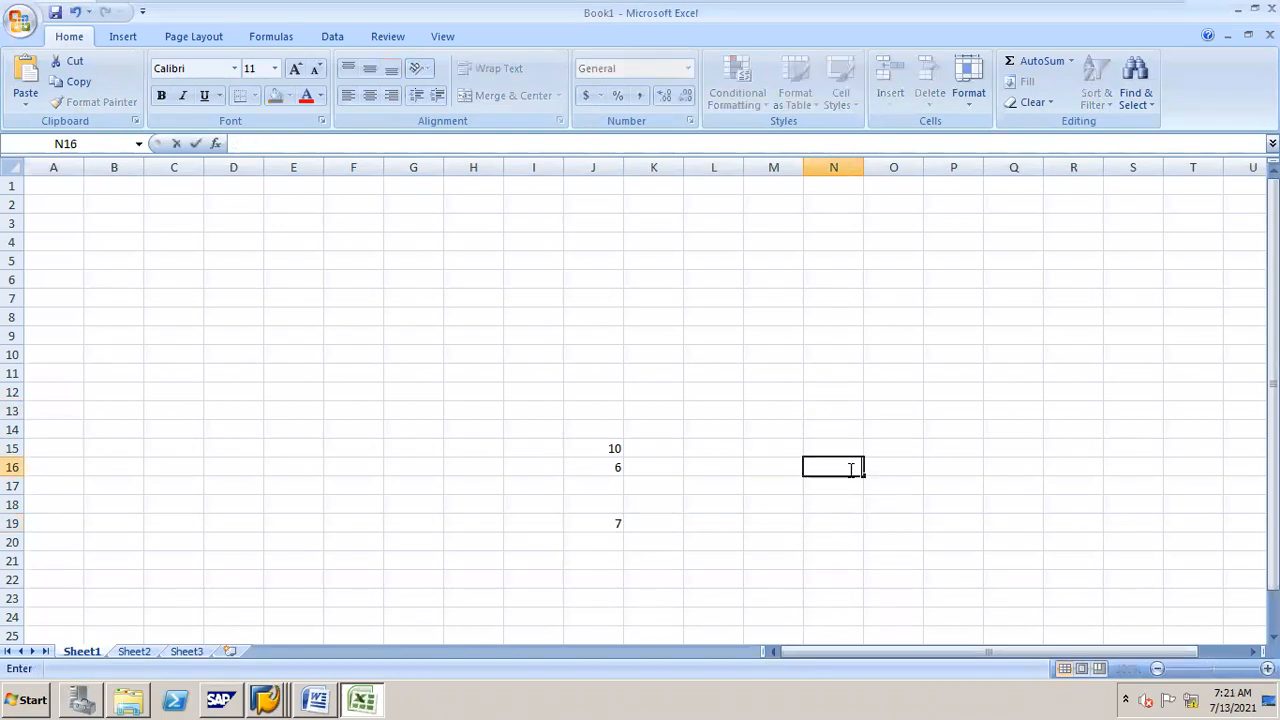
click(614, 521)
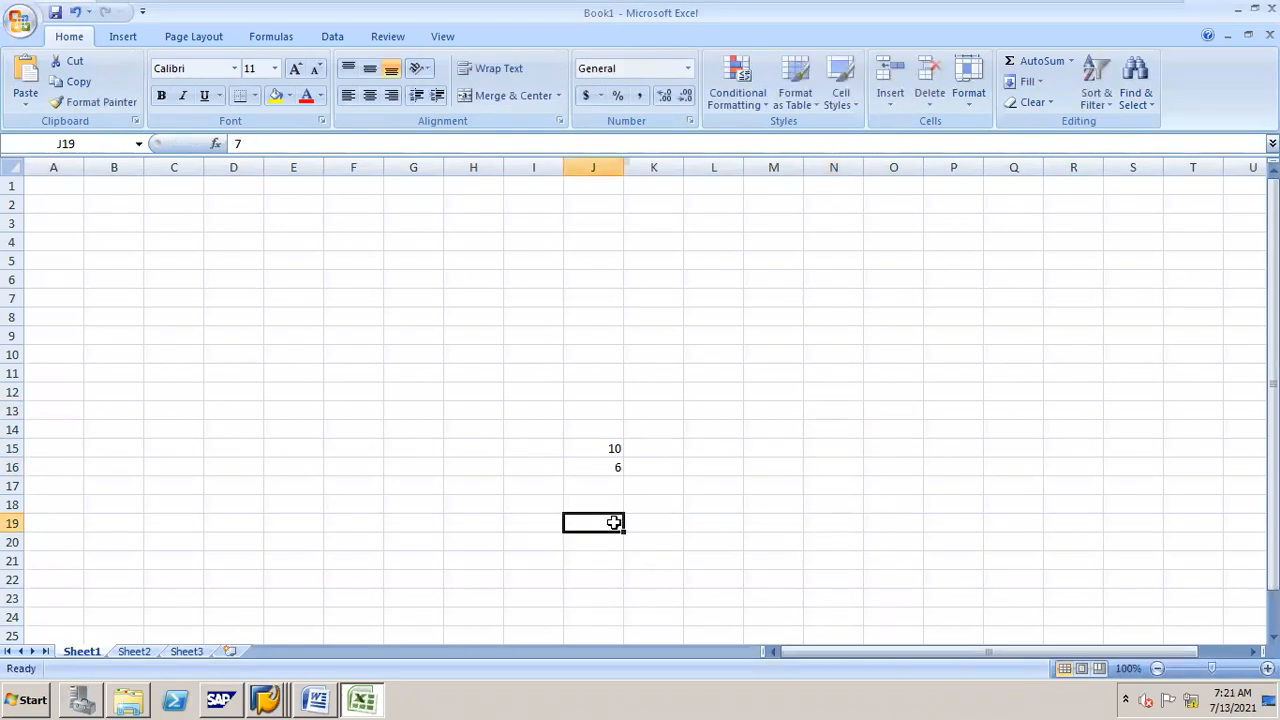
click(662, 448)
click(655, 465)
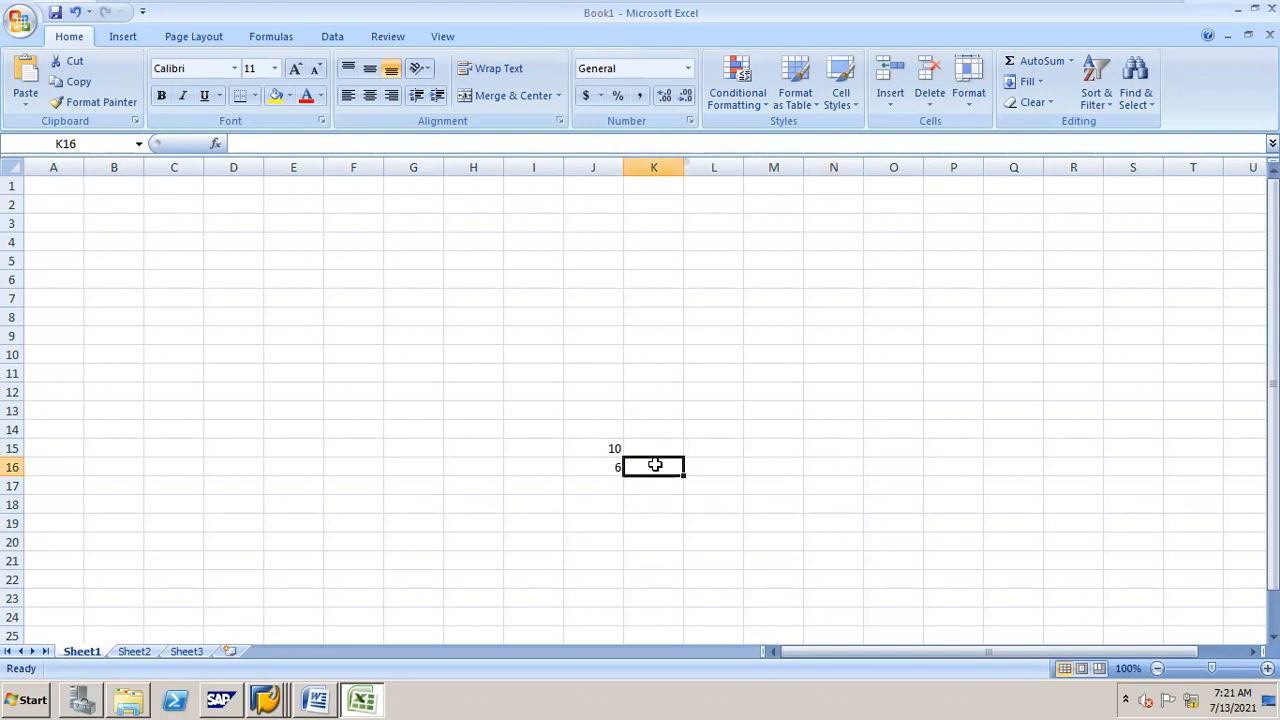
click(831, 410)
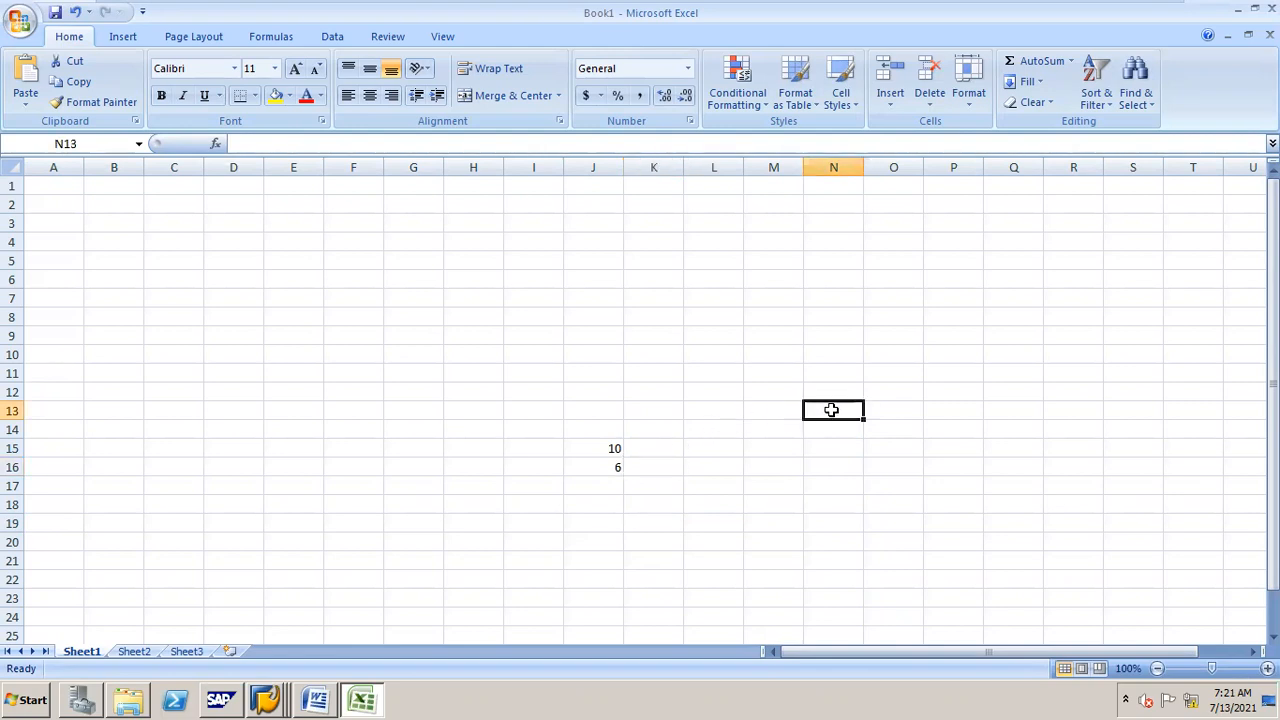
text(000)
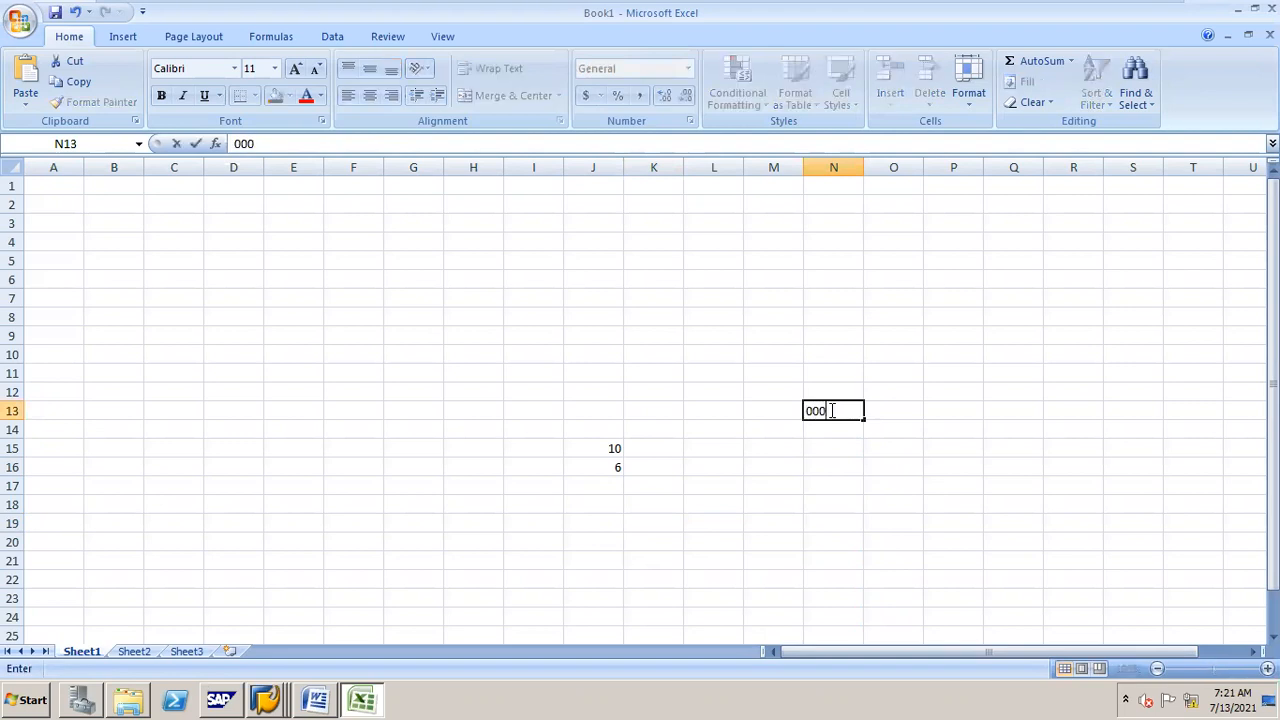
text(0100300)
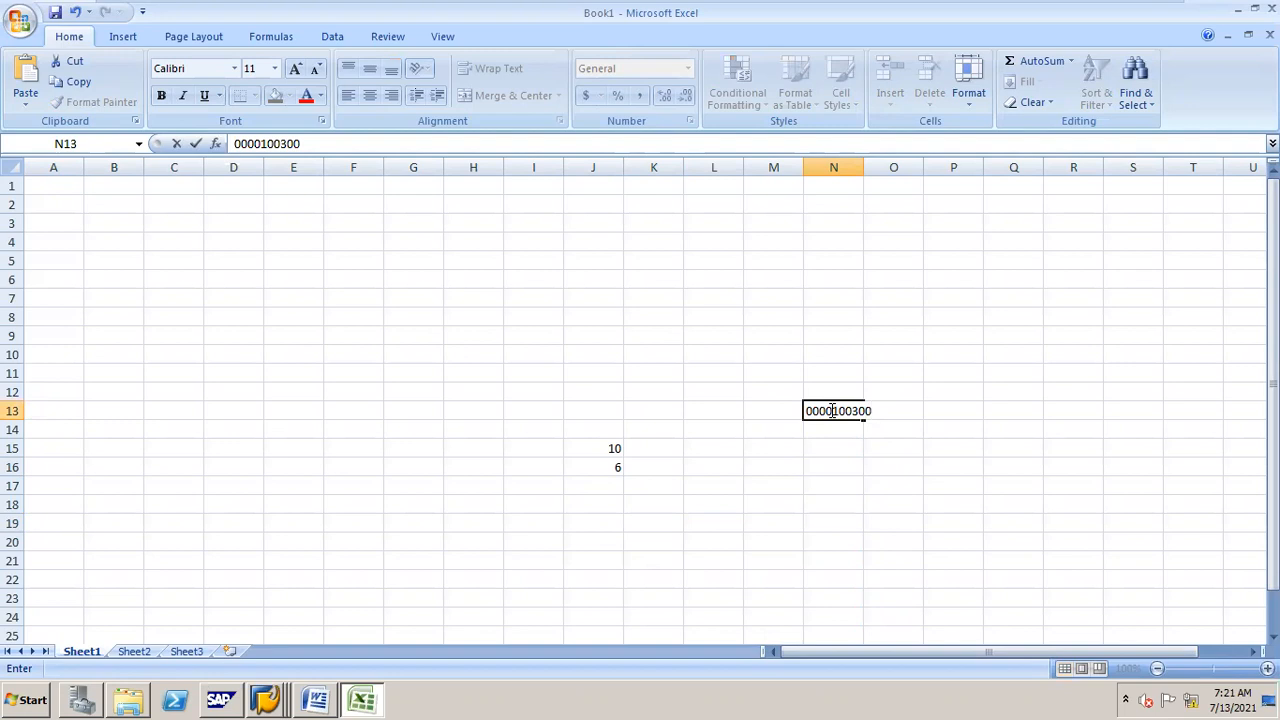
Step: Enter ++++++ as the G/L account for symbol 2000 in INR
key(alt+Tab)
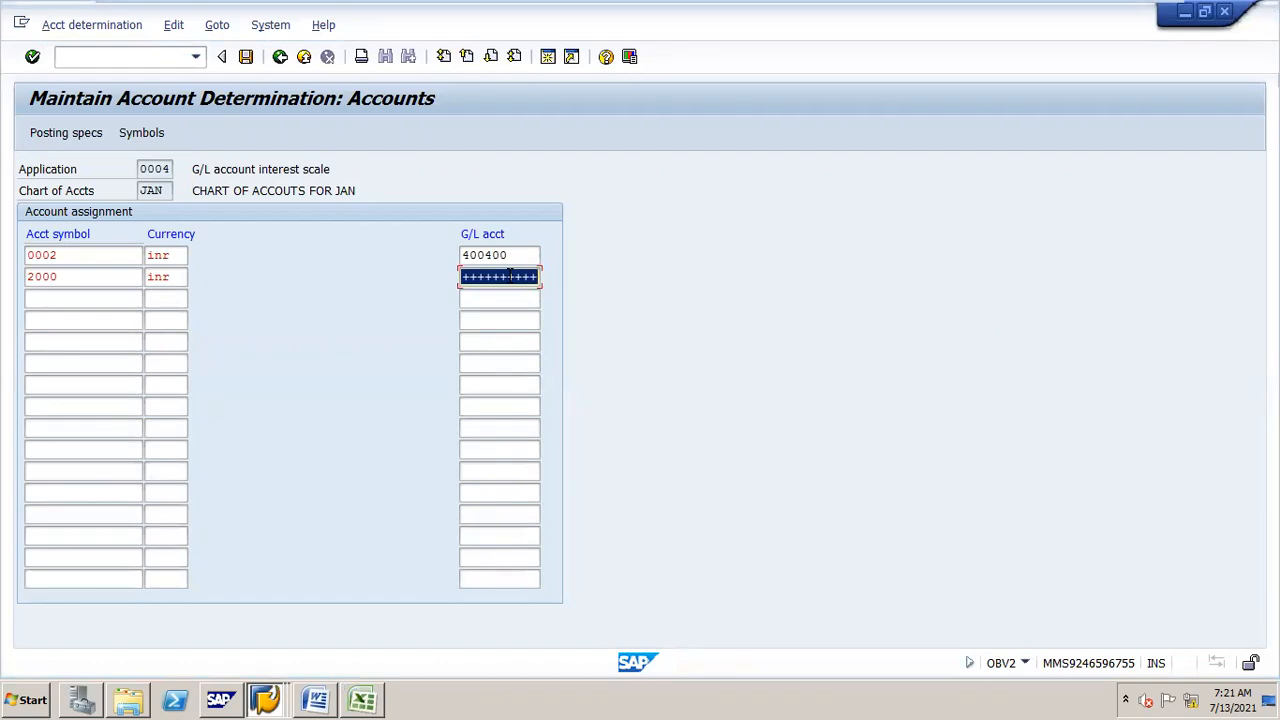
text(++++++)
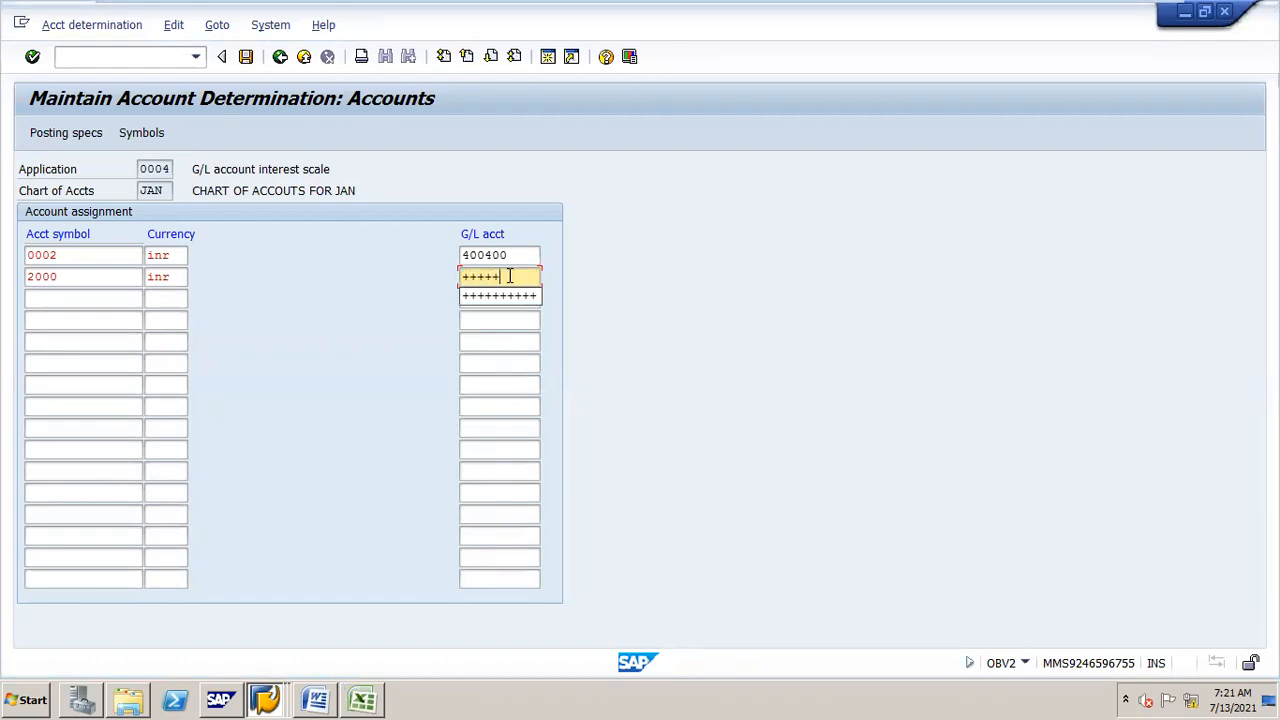
Step: Start entering 000010 in cell N17 of the worksheet
key(alt+Tab)
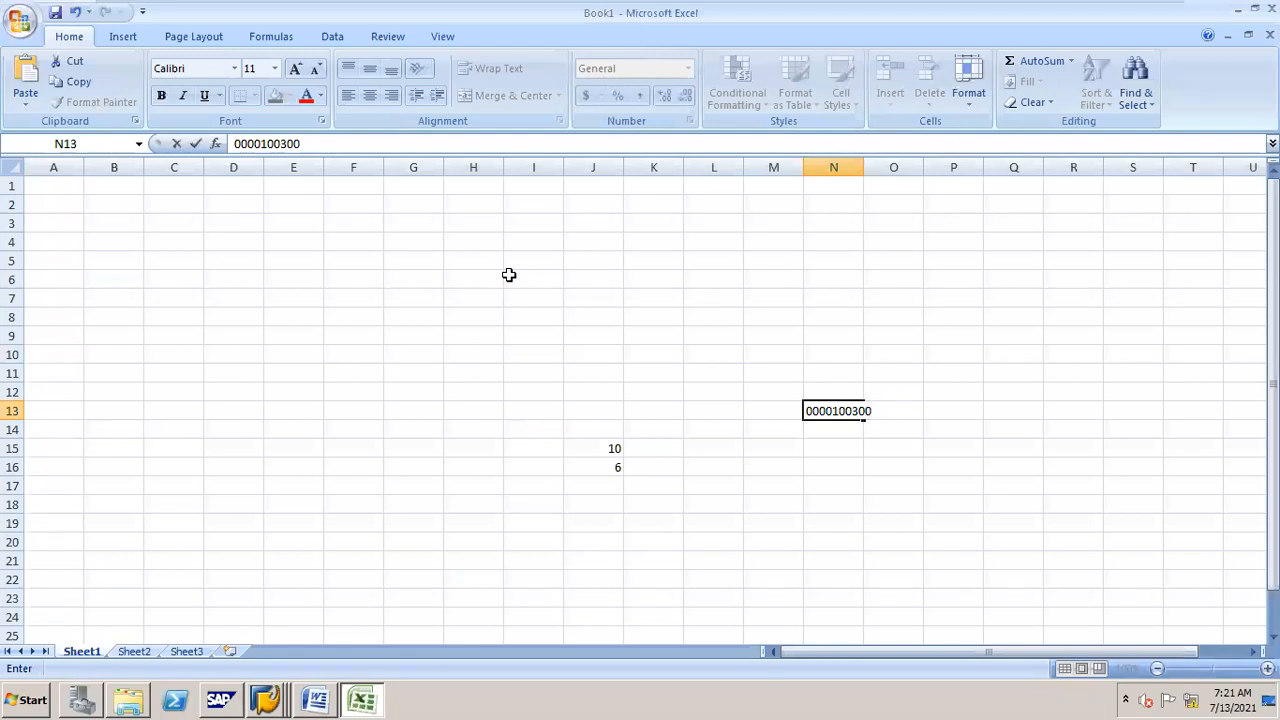
click(831, 487)
text(00)
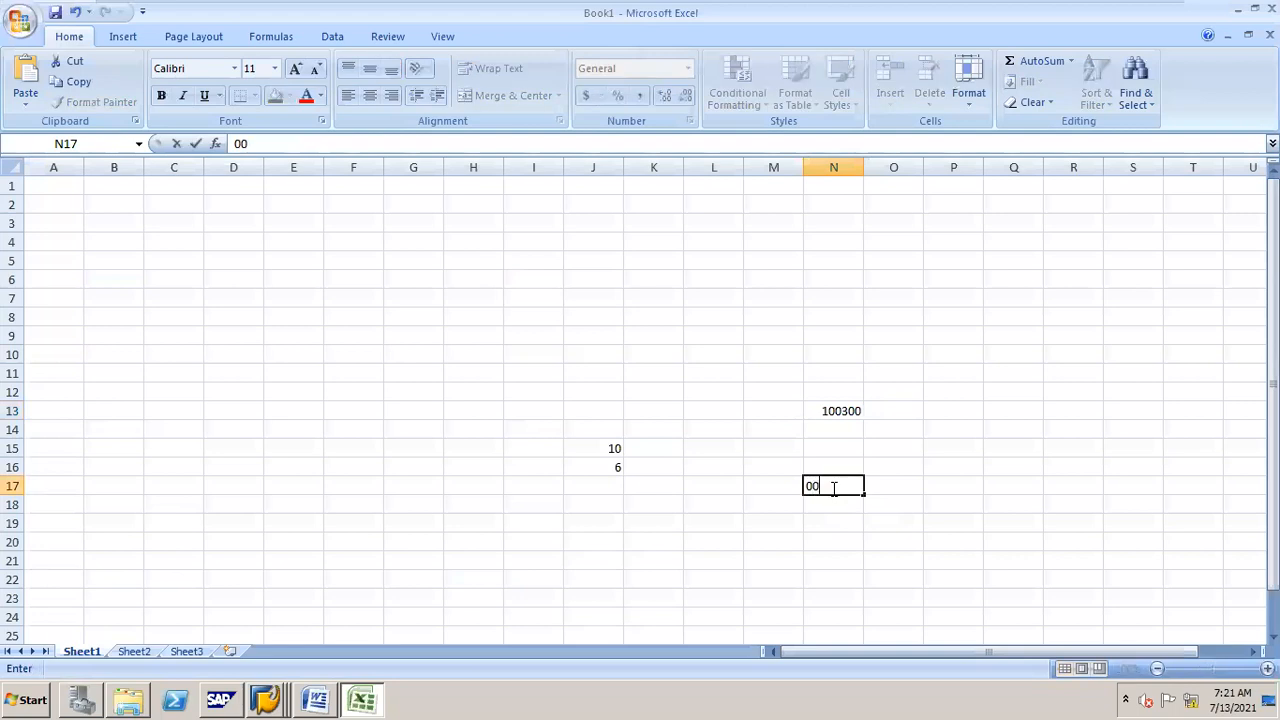
text(0010)
Step: Replace the G/L account for symbol 2000 with ++++++++++ and save under the customizing request
key(alt+Tab)
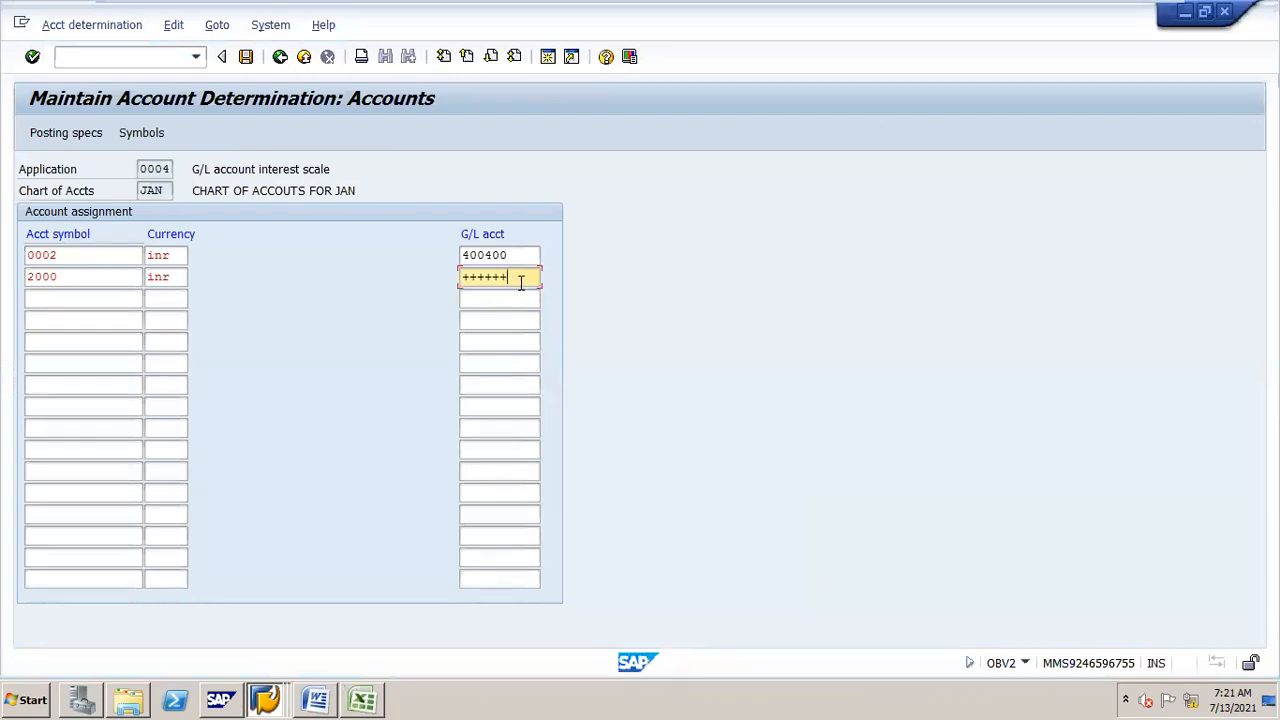
drag(508, 278, 452, 288)
text(++++++++++)
click(245, 56)
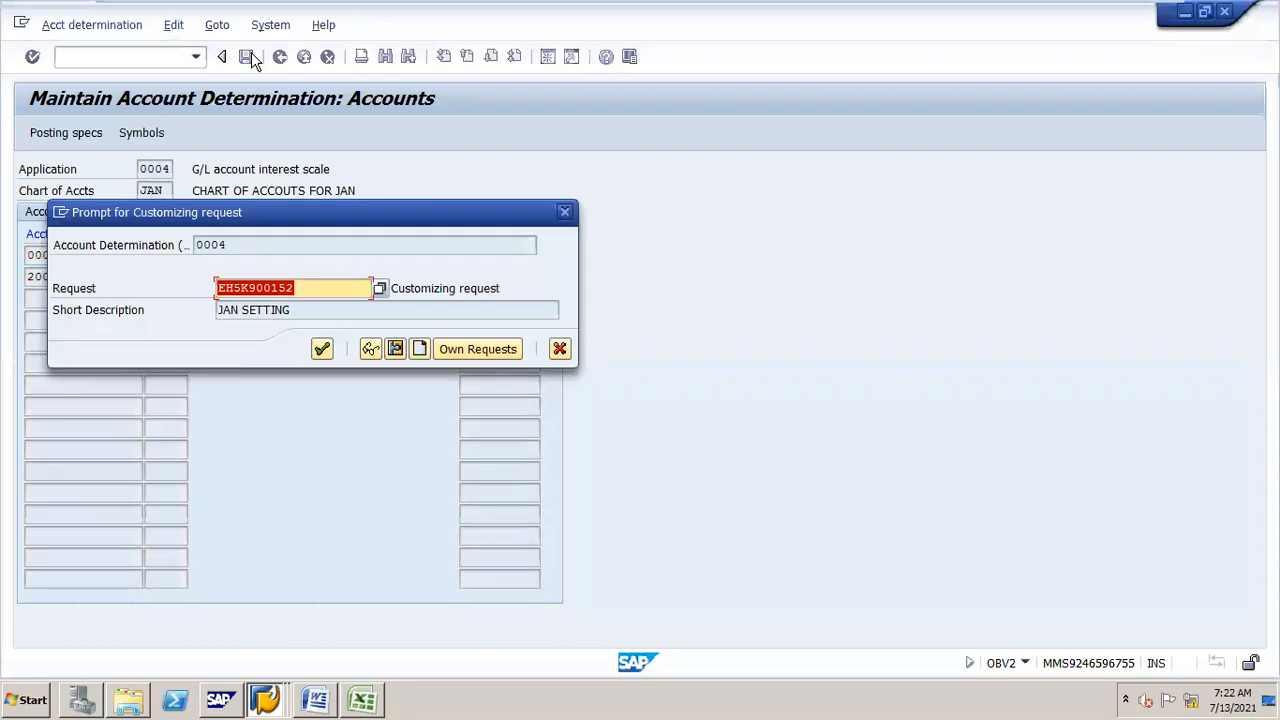
click(321, 349)
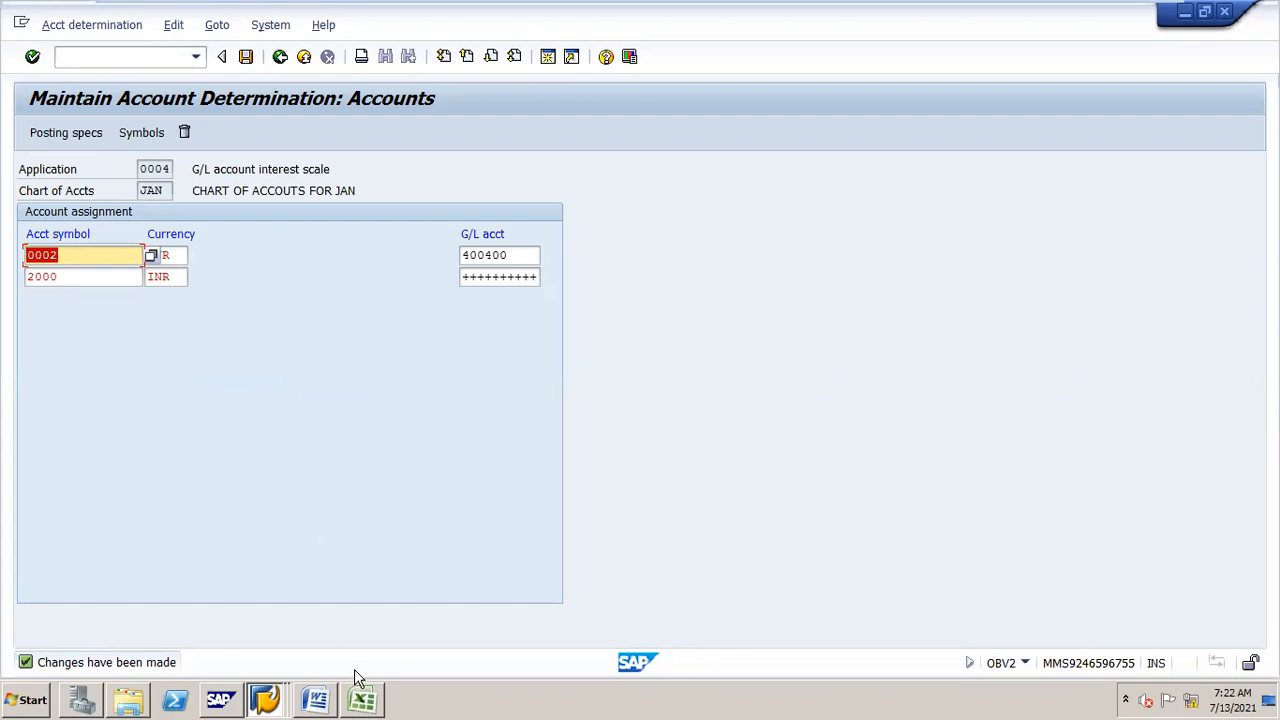
Step: Open transaction F-02 for entering a G/L account posting
mouse_move(369, 670)
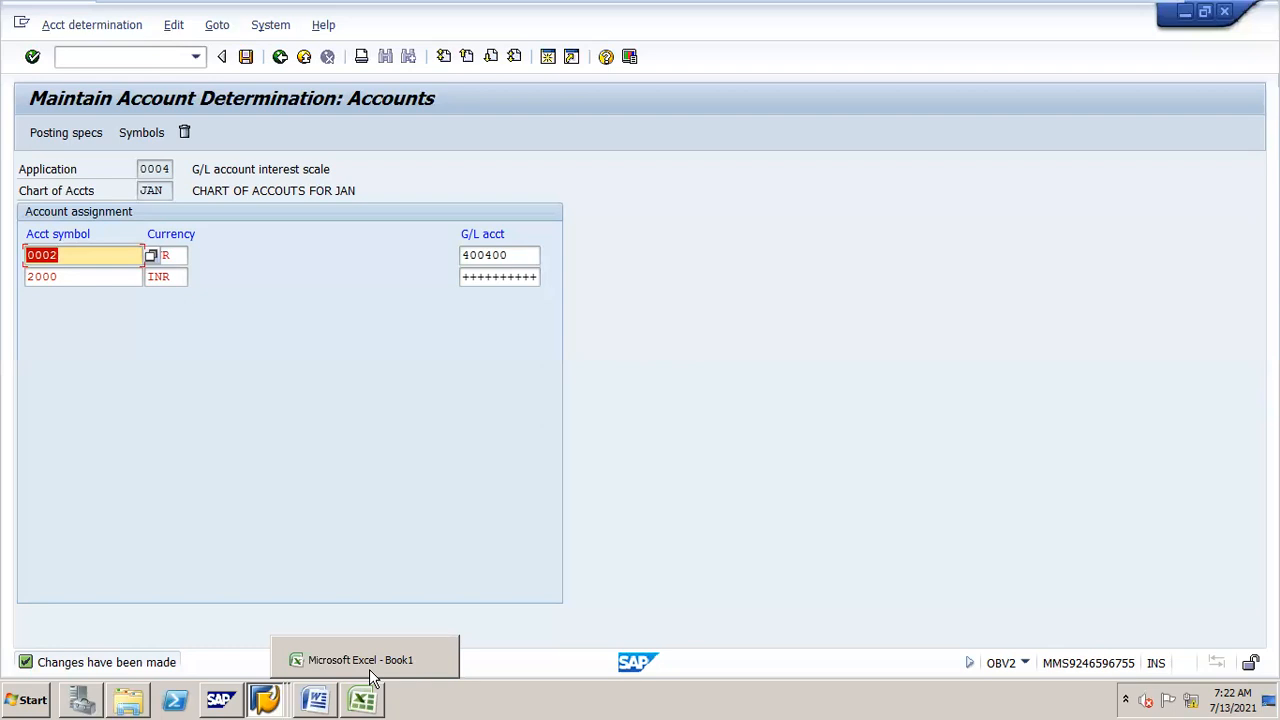
click(127, 56)
text(/NF-02)
key(Return)
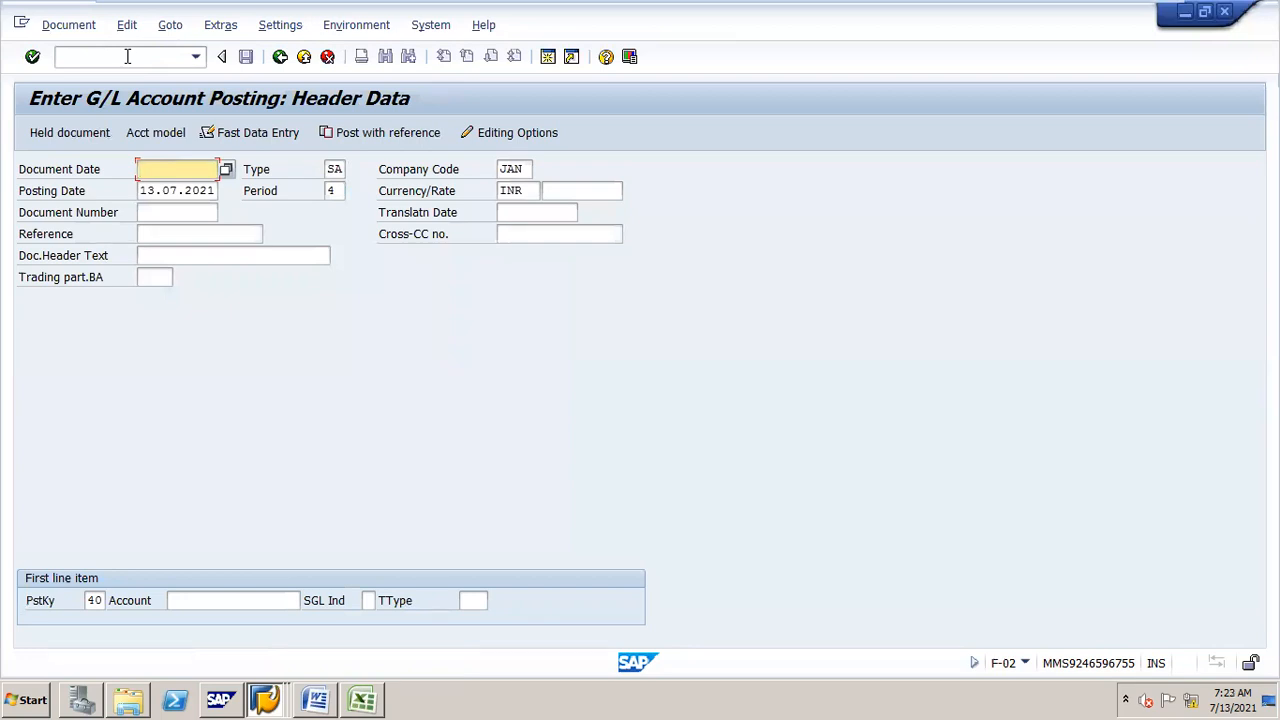
Step: Set both the document date and the posting date to 01.04.2021
text(01.04.2021)
key(Tab)
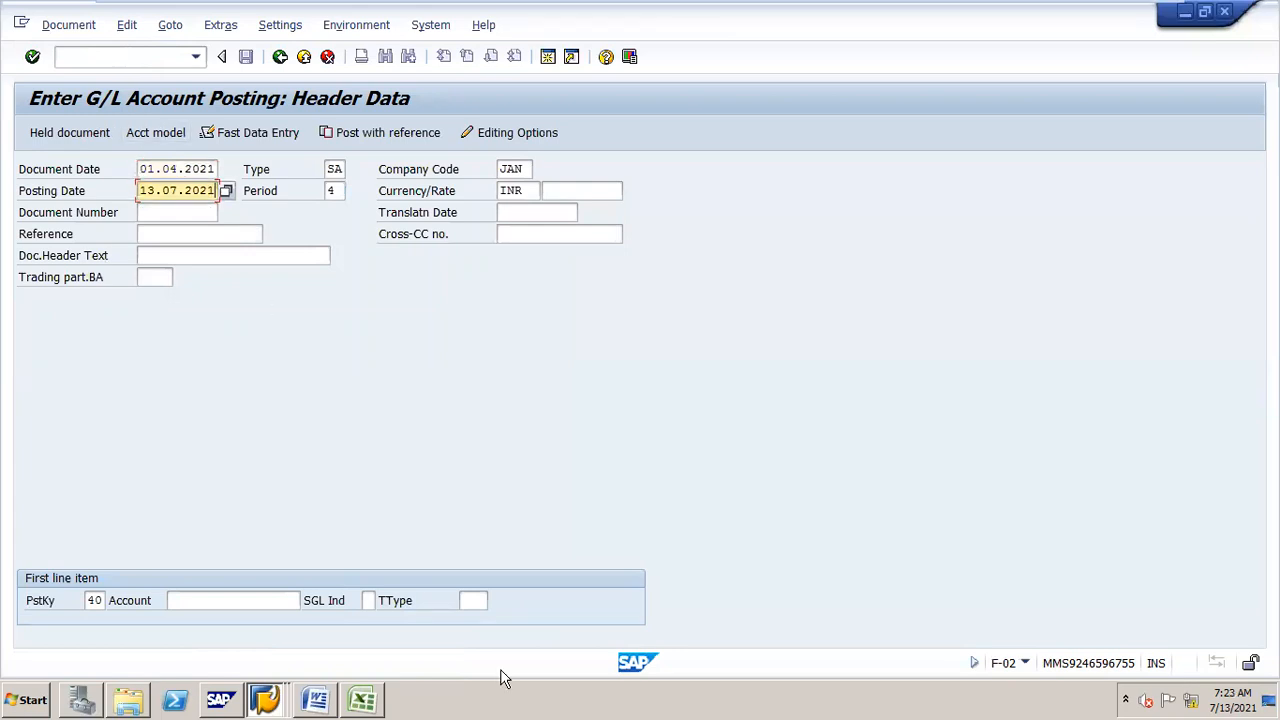
key(BackSpace)
text(01.0.2021)
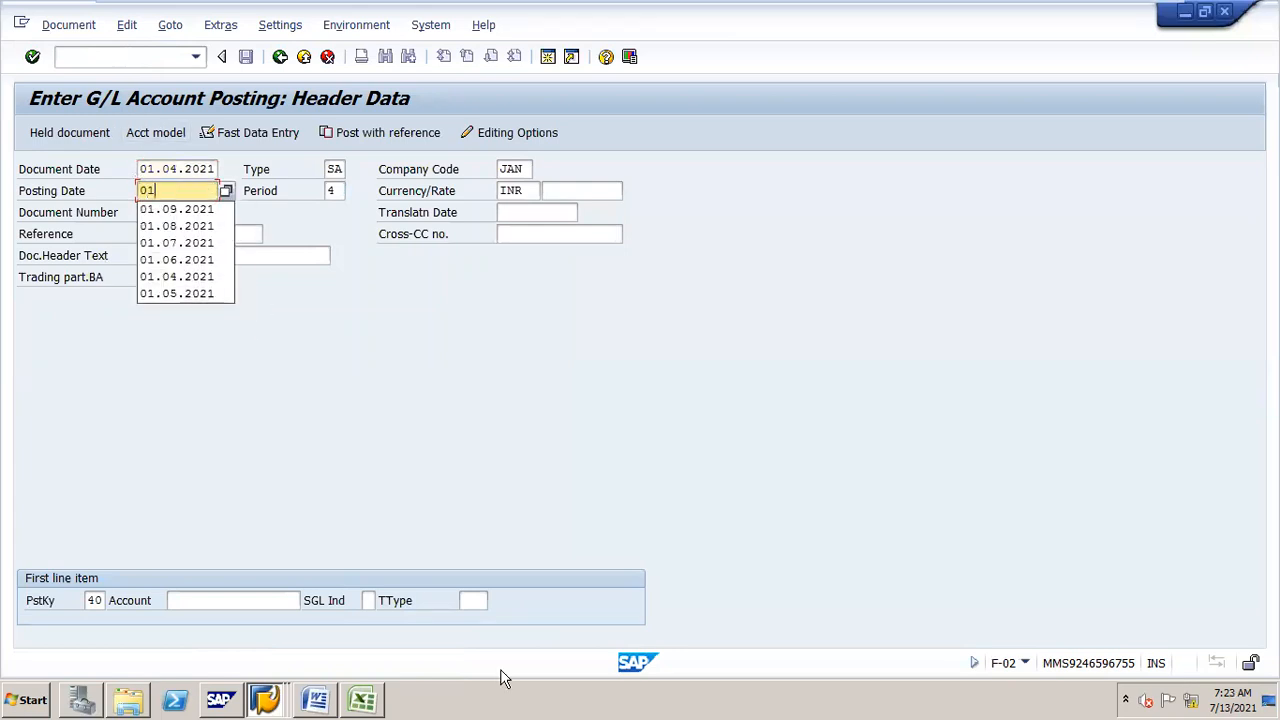
key(BackSpace)
key(BackSpace)
key(BackSpace)
key(BackSpace)
key(BackSpace)
key(BackSpace)
key(BackSpace)
key(BackSpace)
key(BackSpace)
text(01.04.2021)
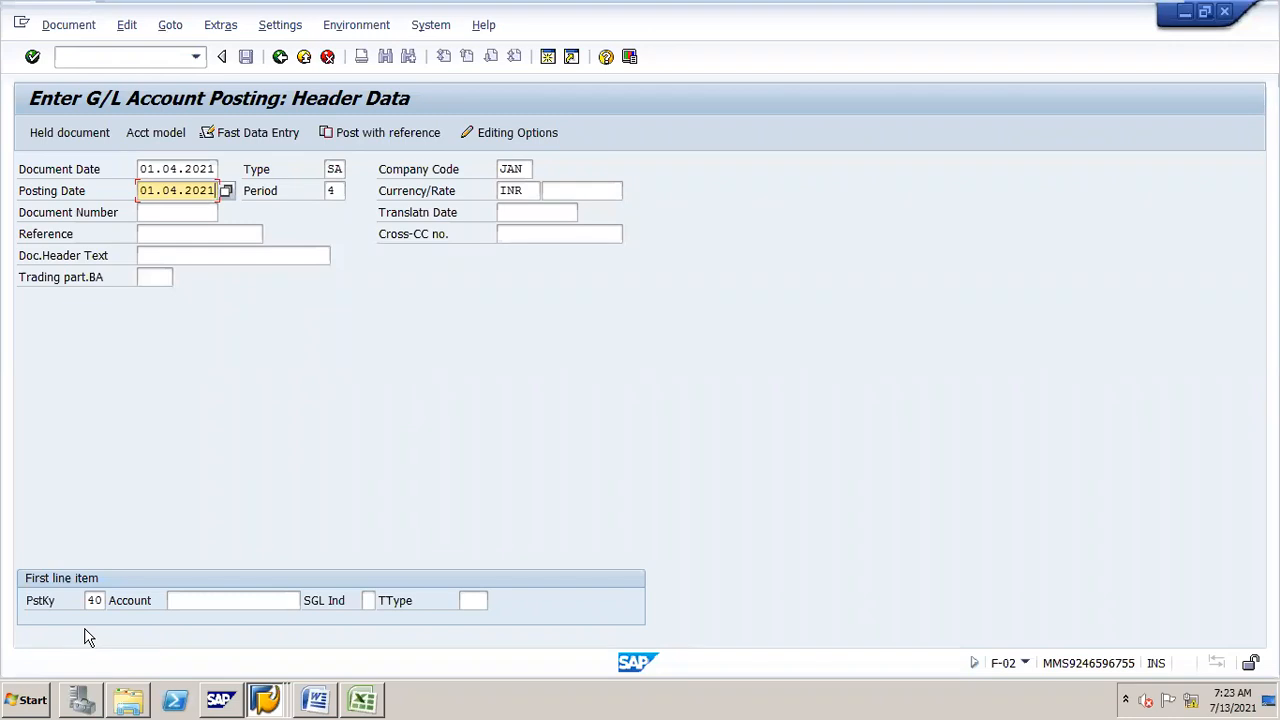
Step: Enter account 200100 with posting key 40 as the first line item and continue
click(208, 600)
text(200100)
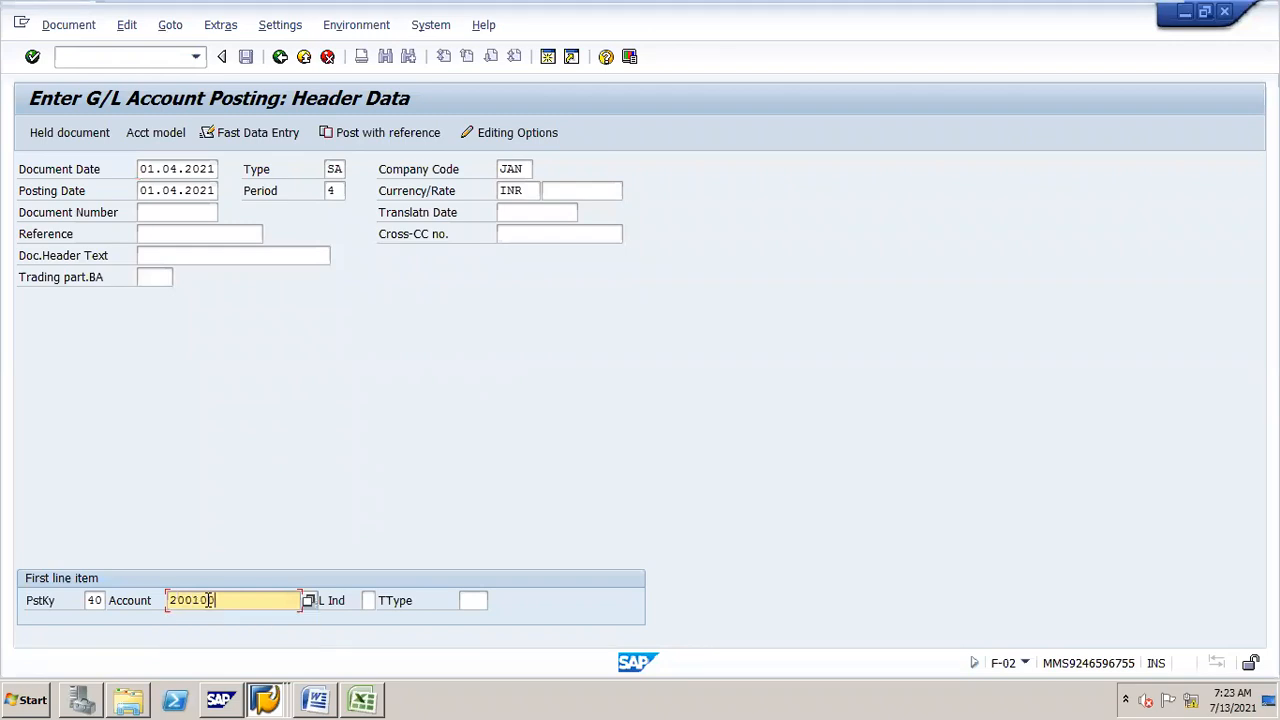
key(Return)
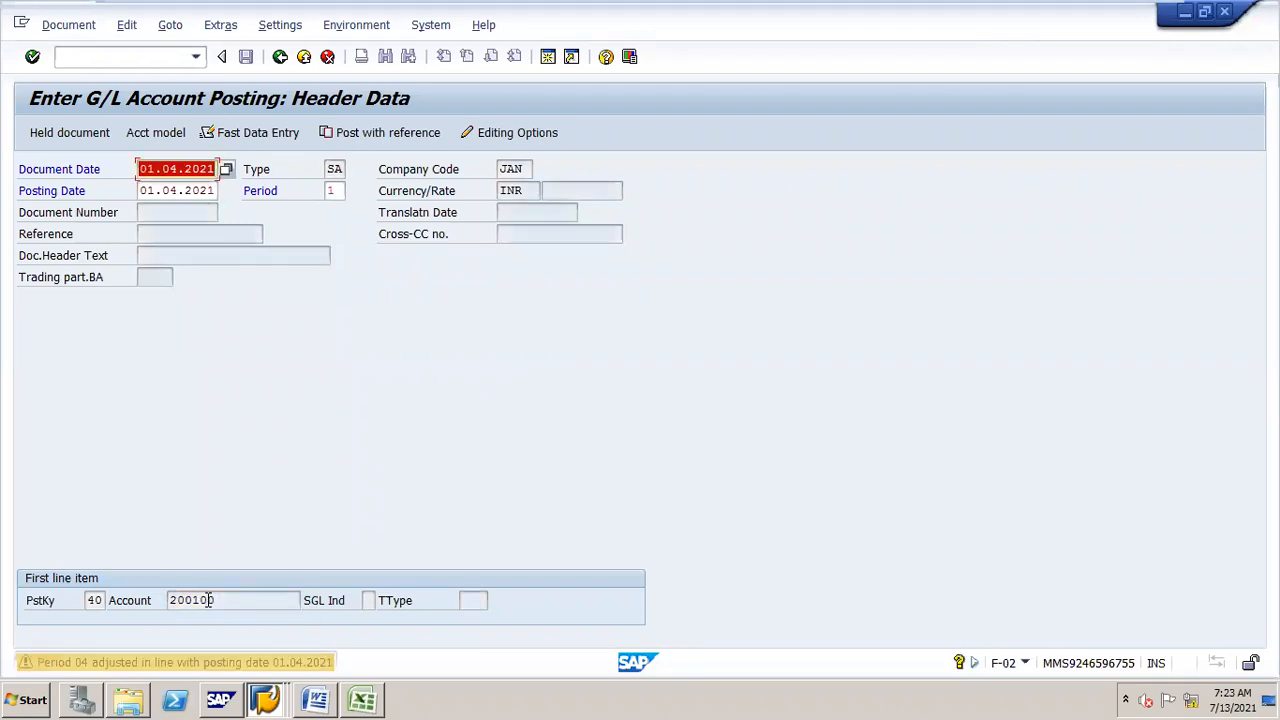
key(Return)
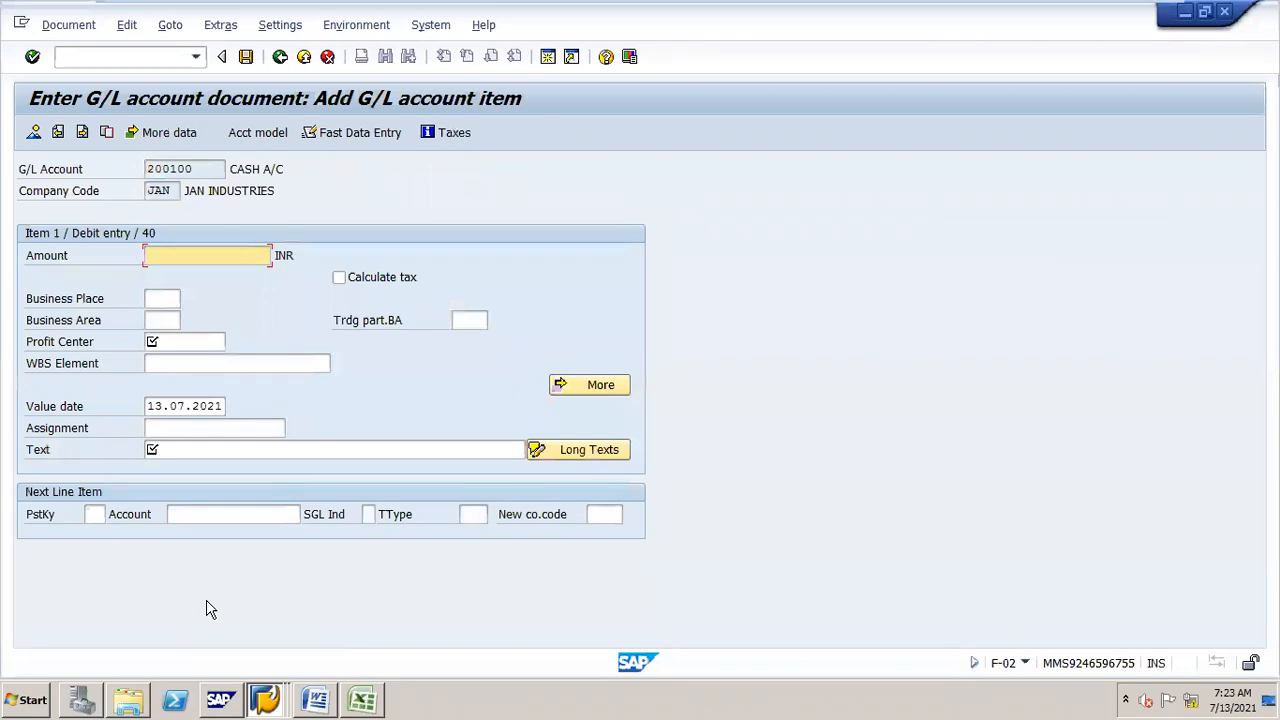
Step: Enter an amount of 100000 INR and profit center STEEL for the debit item
text(1000)
key(Down)
key(Return)
key(Tab)
Step: Enter the debit item text LOAN TAKEN FROM SBI
key(Tab)
key(Tab)
key(Down)
key(Return)
key(Tab)
key(Tab)
key(Tab)
key(Tab)
text(LOAN TAKEN FROM )
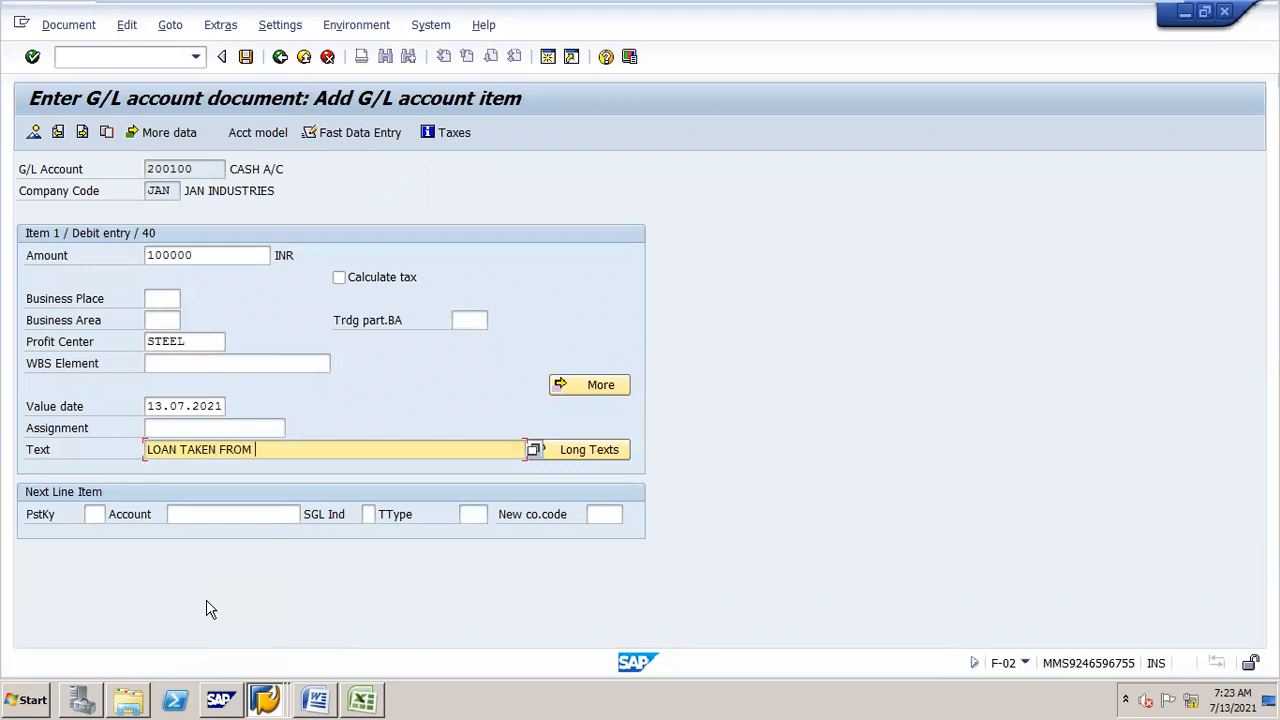
text(SBI)
Step: Add the next line item with posting key 50 and account 100300
key(Tab)
text(5)
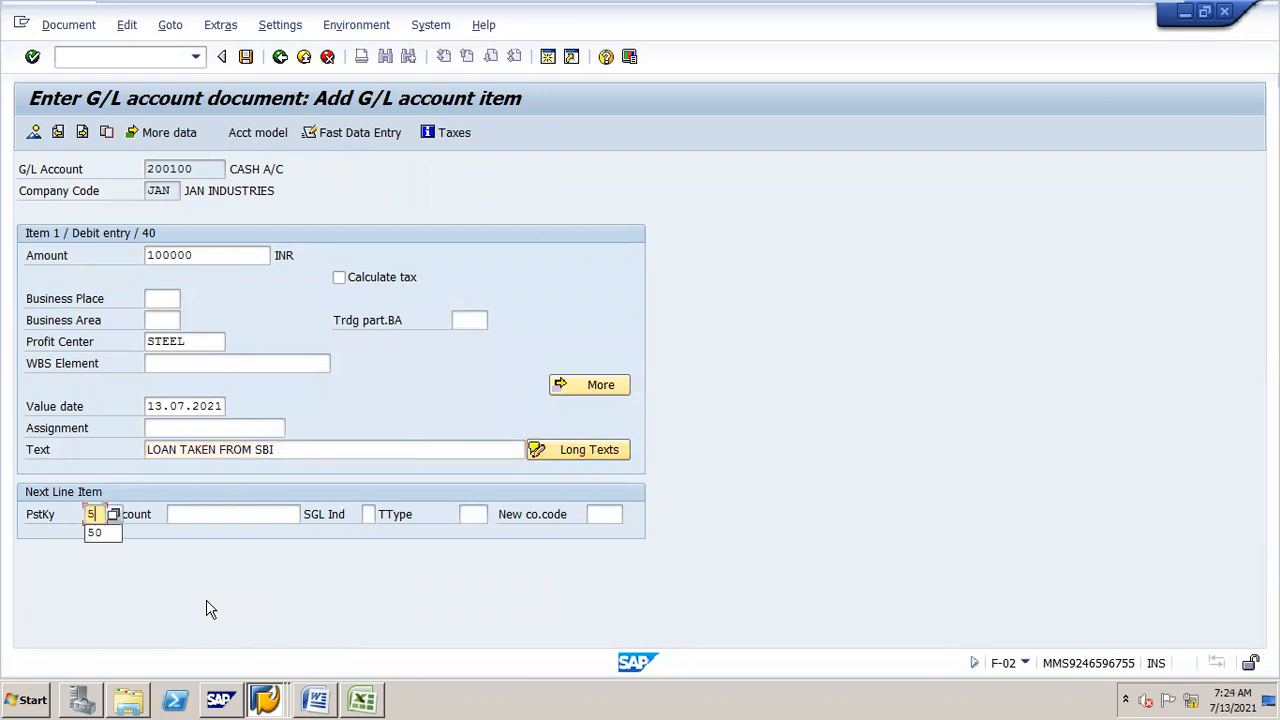
text(0)
key(Tab)
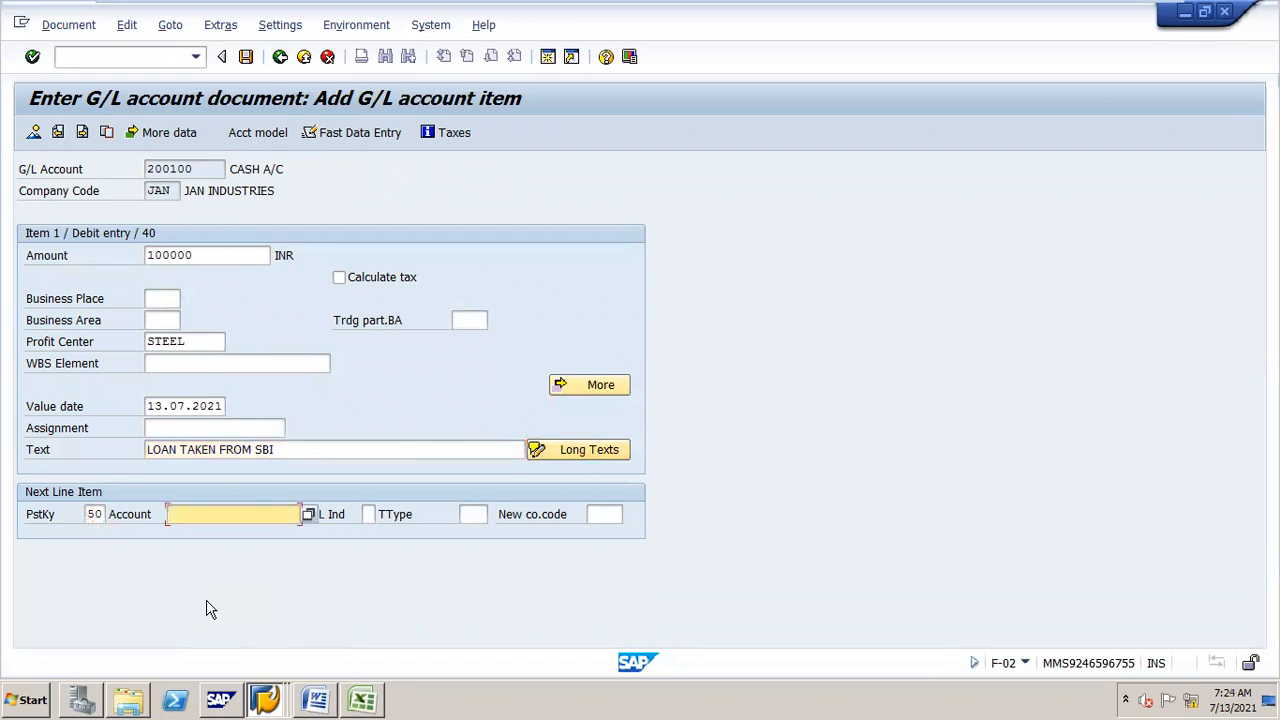
text(100)
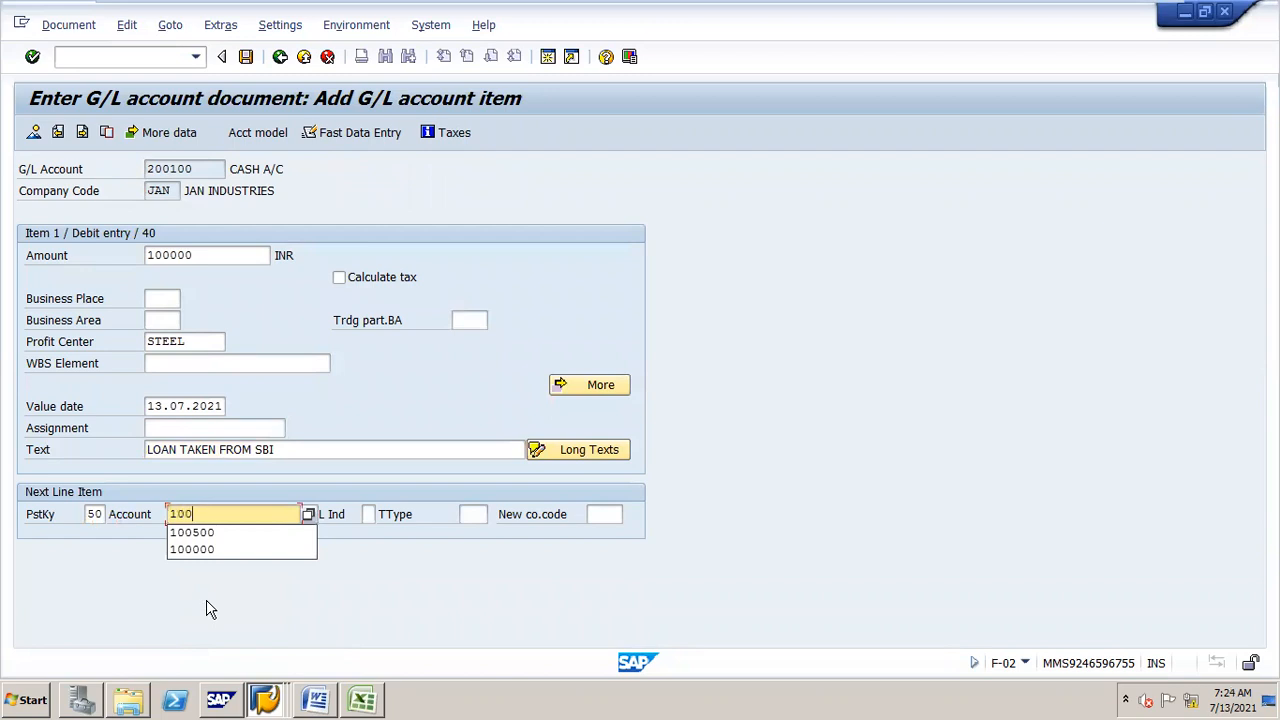
text(300)
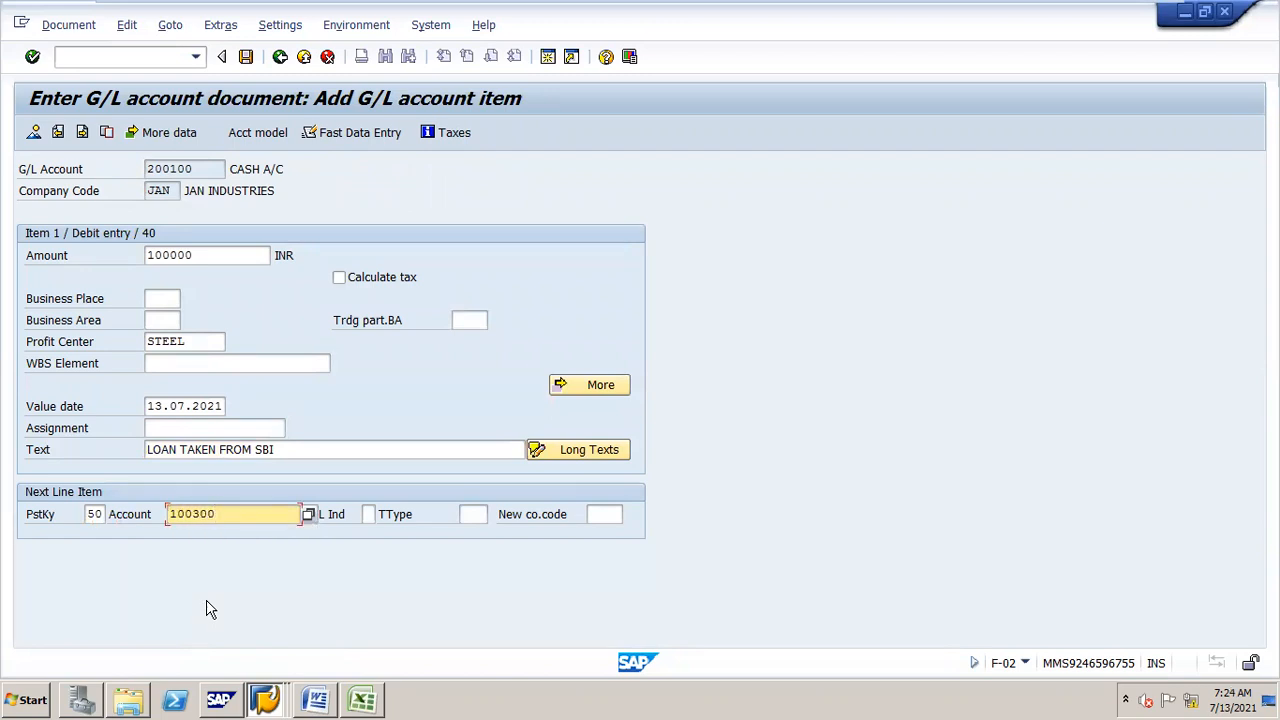
key(Return)
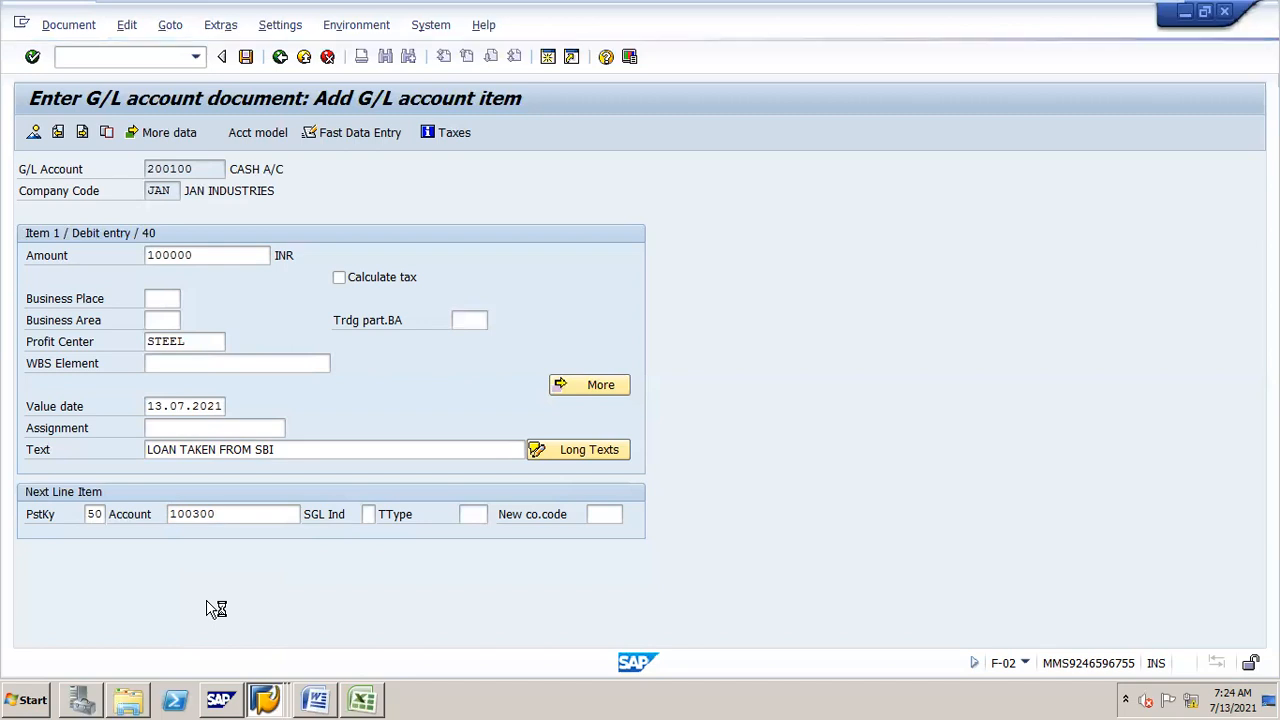
Step: Set the credit item's amount to * and its profit center to STEEL
text(*)
key(Down)
key(Down)
key(Down)
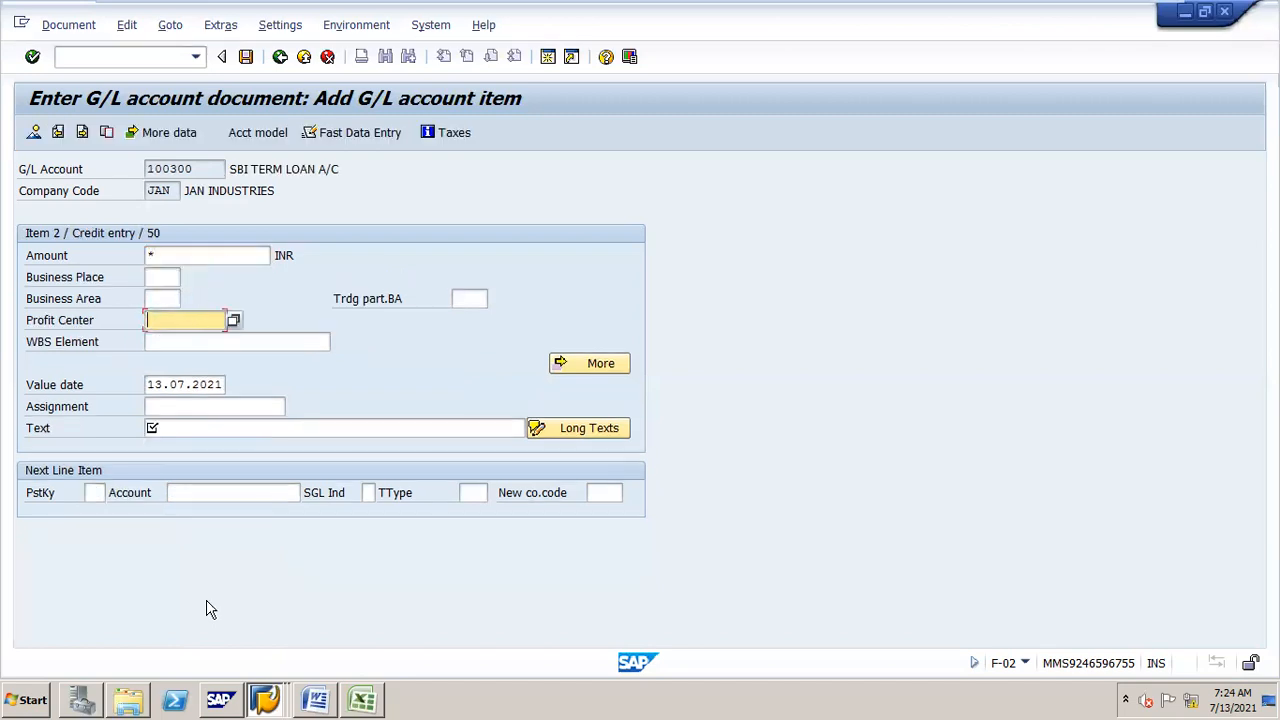
key(space)
key(Down)
key(Return)
key(Down)
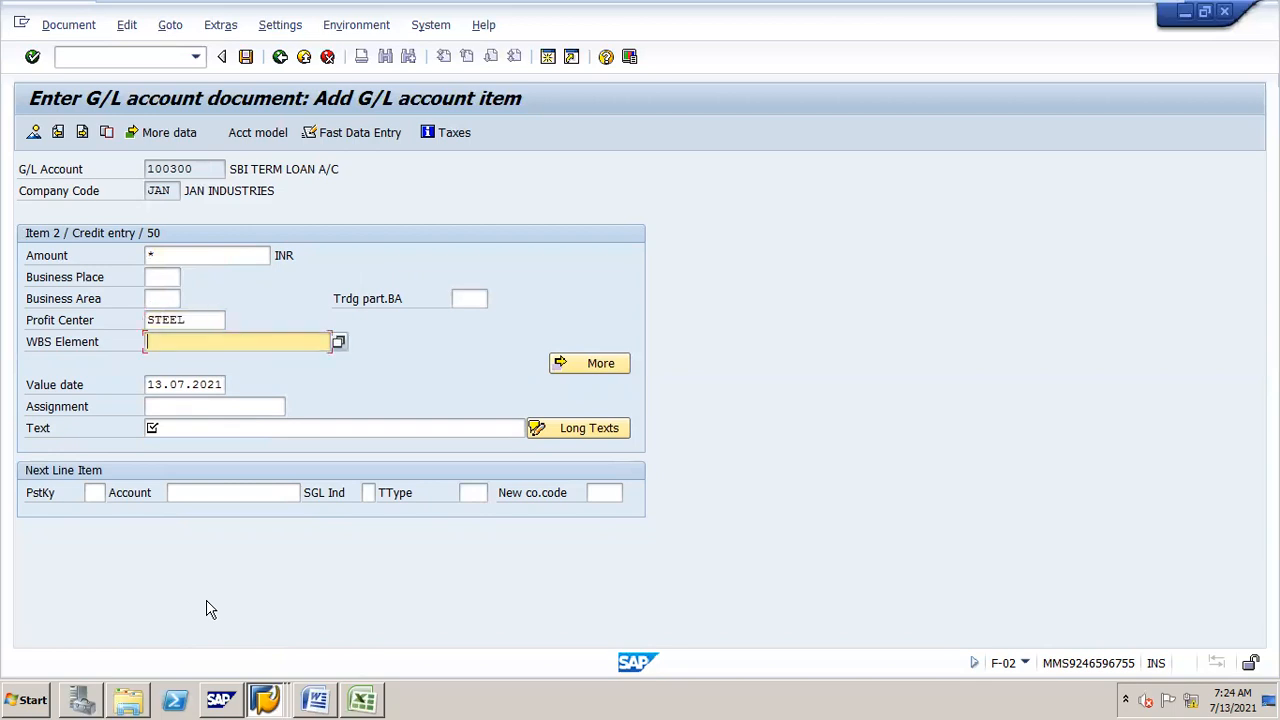
key(Down)
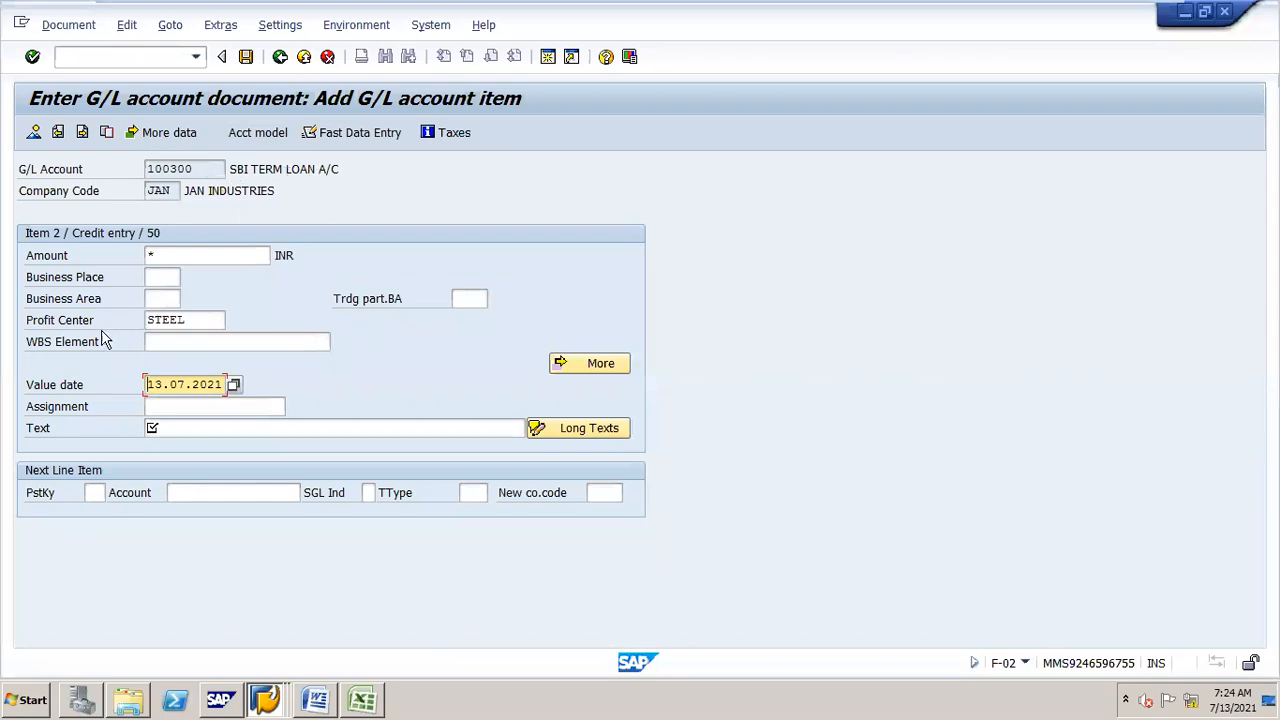
Step: Try to change the credit item's value date
drag(146, 384, 212, 386)
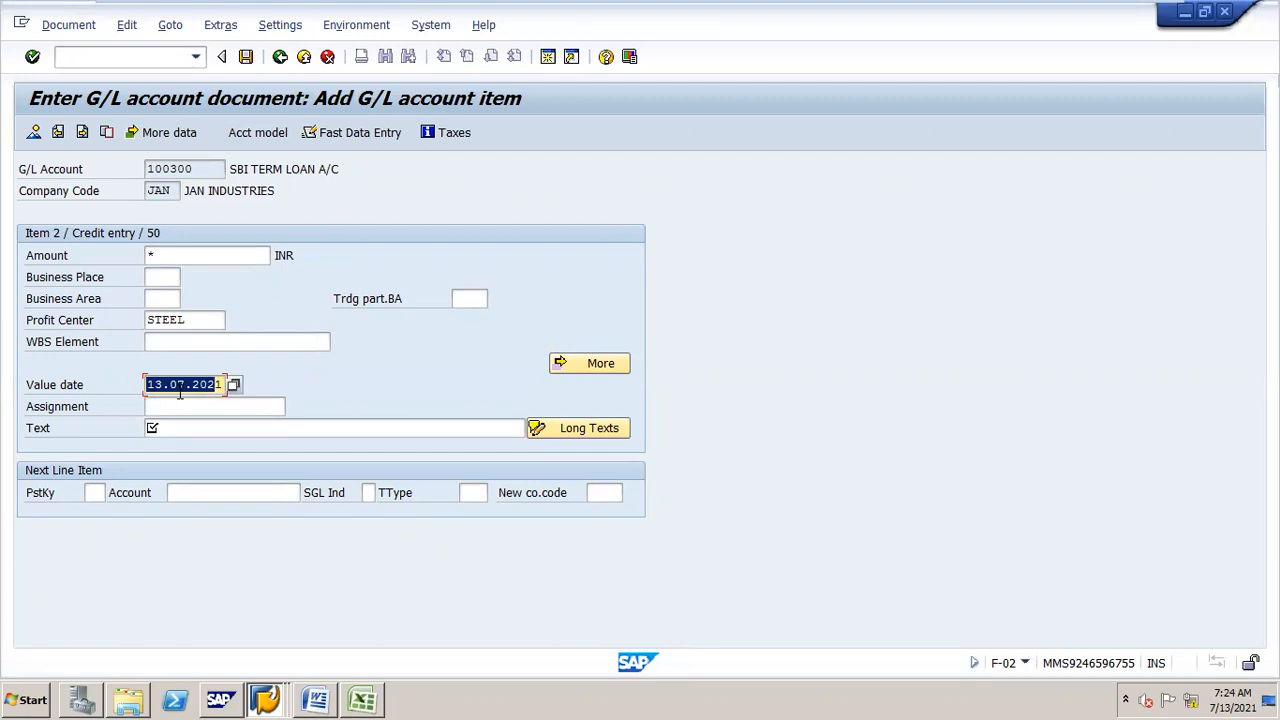
text(01.1)
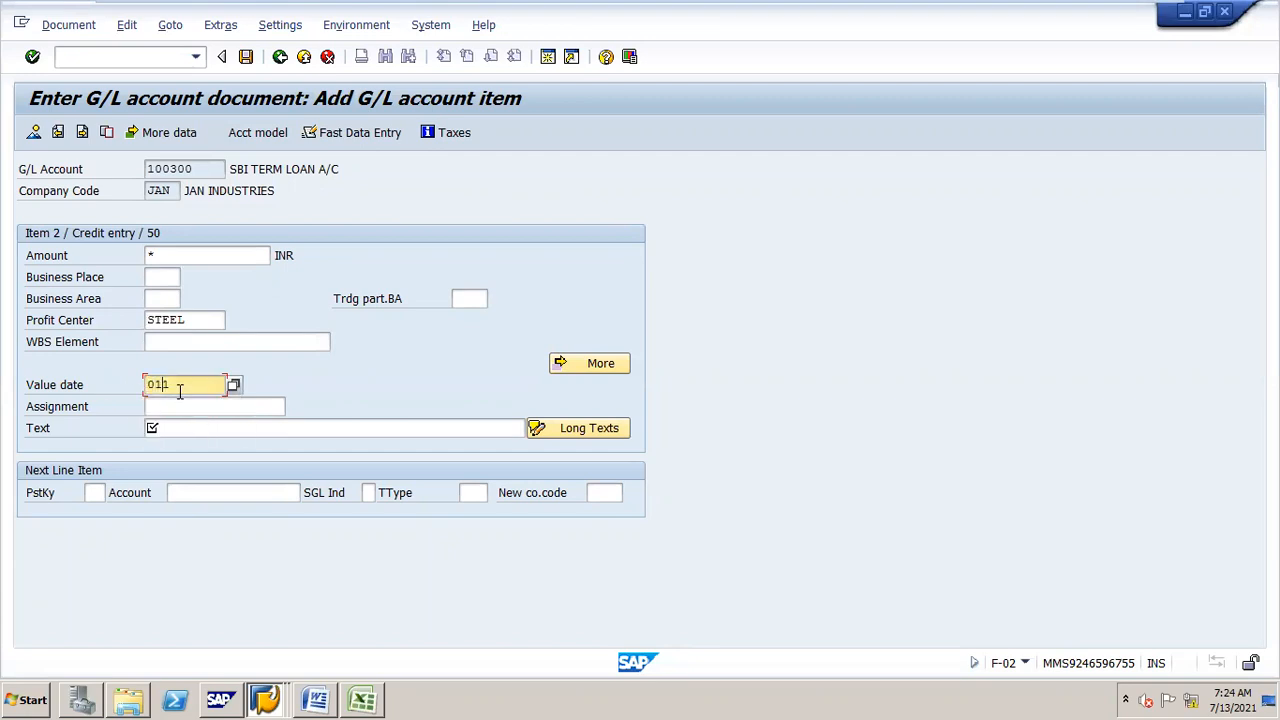
drag(147, 388, 257, 398)
key(BackSpace)
text(01.04.2021)
key(BackSpace)
key(BackSpace)
key(BackSpace)
key(BackSpace)
key(BackSpace)
key(BackSpace)
key(BackSpace)
key(BackSpace)
key(BackSpace)
key(BackSpace)
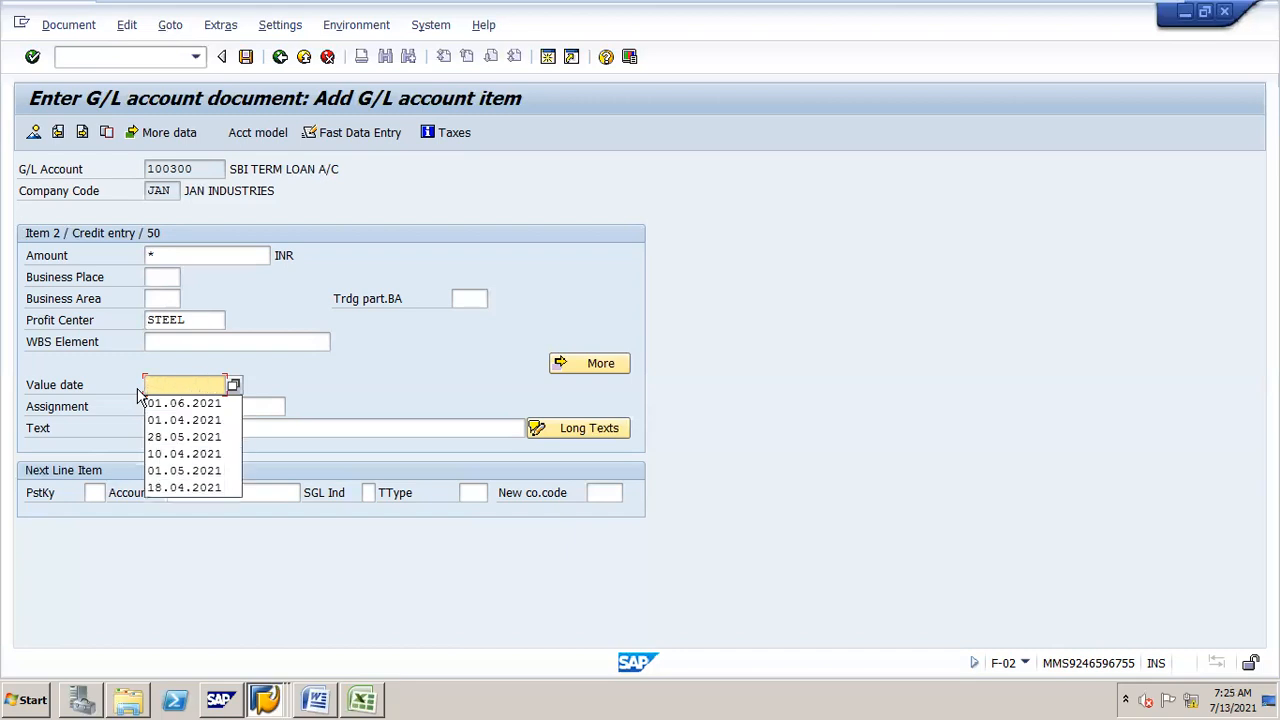
text(07.)
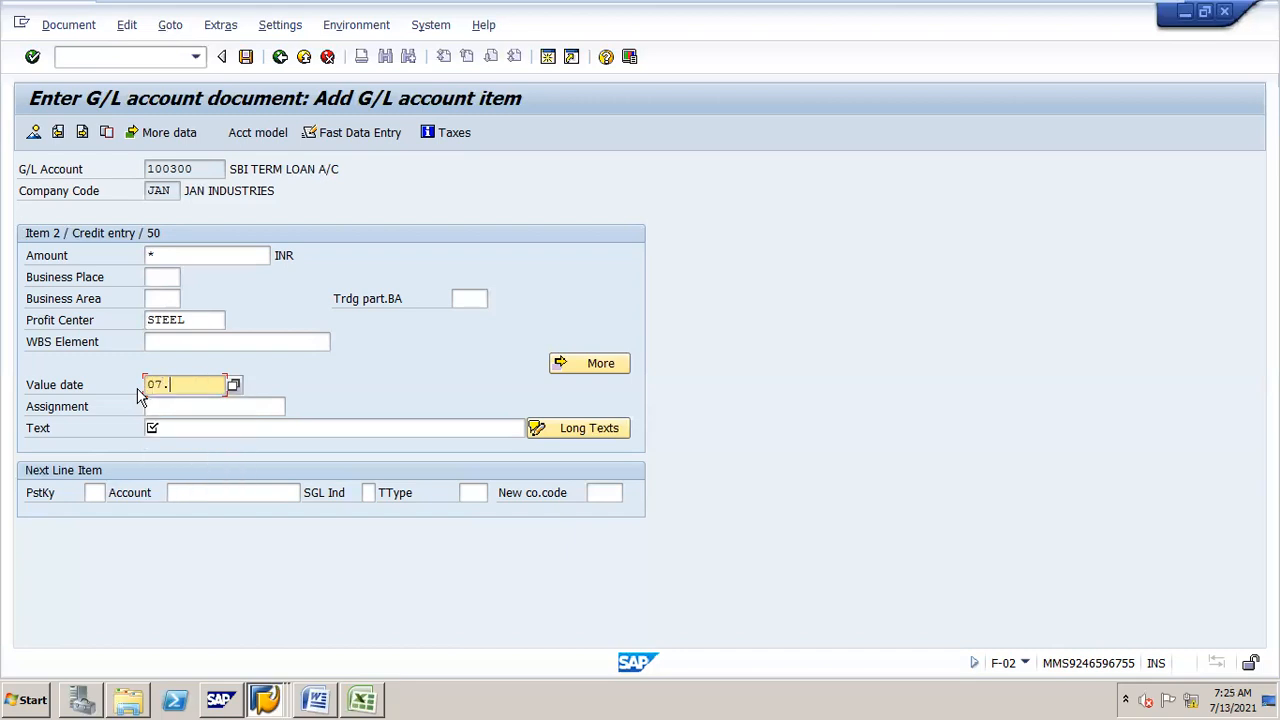
key(BackSpace)
key(BackSpace)
key(BackSpace)
text(13.0)
Step: Enter + as the credit item's text to copy the previous text and confirm the item
click(181, 430)
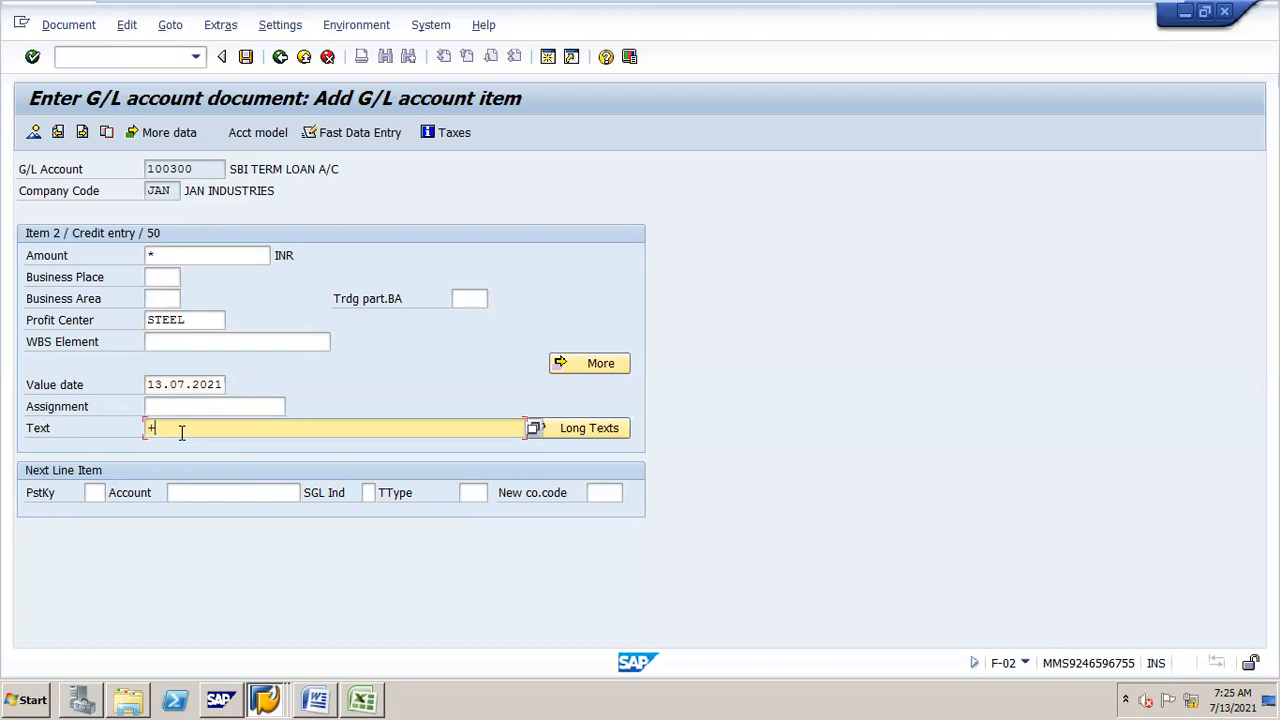
text(+)
key(Return)
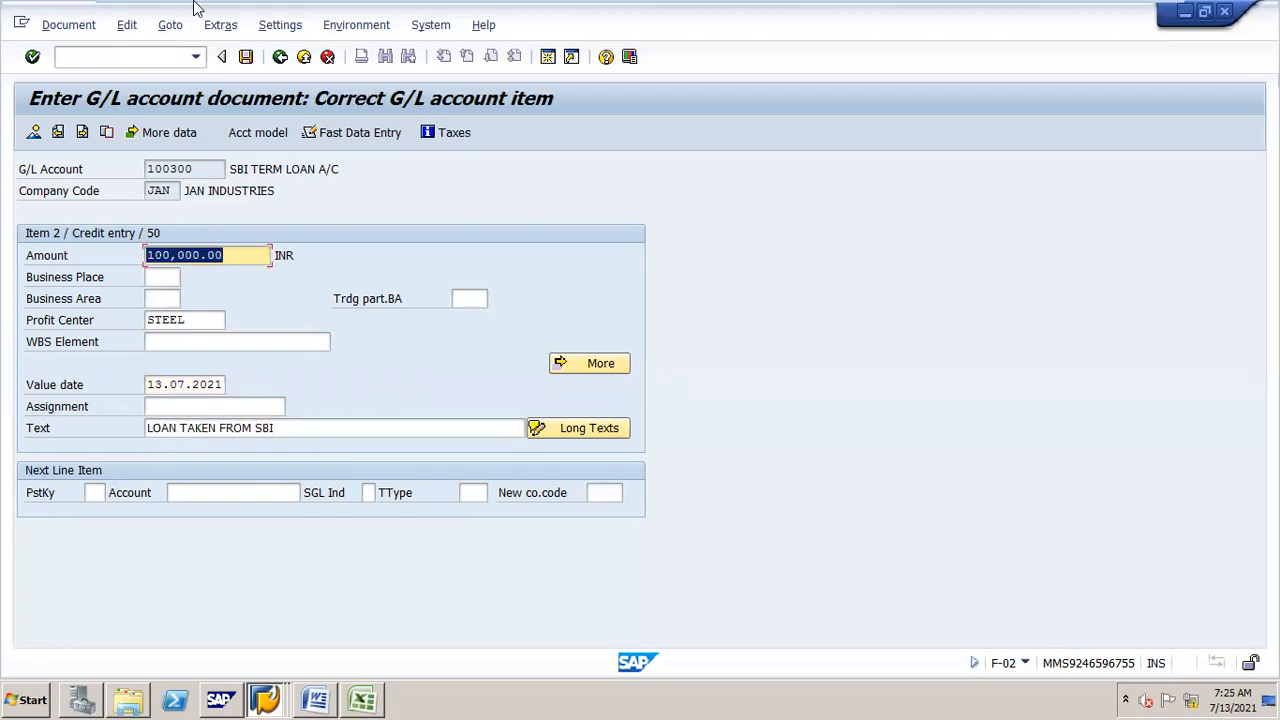
Step: Post the G/L account document
click(246, 58)
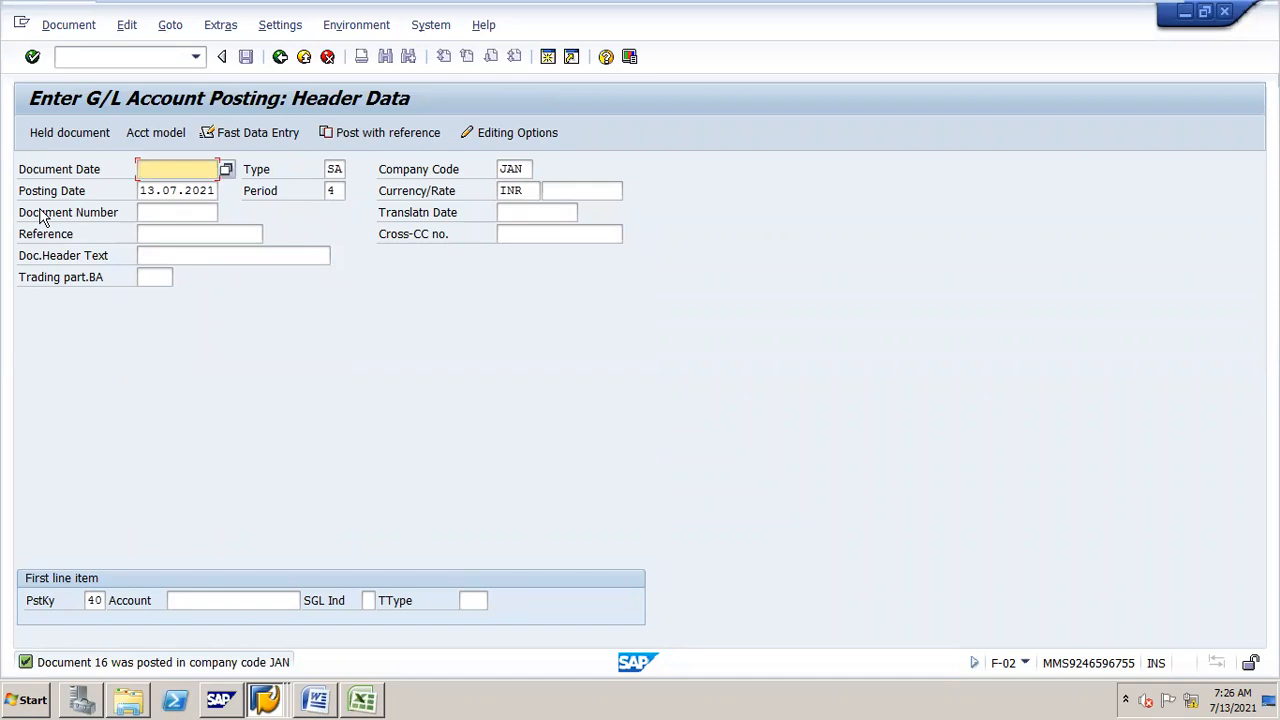
click(83, 61)
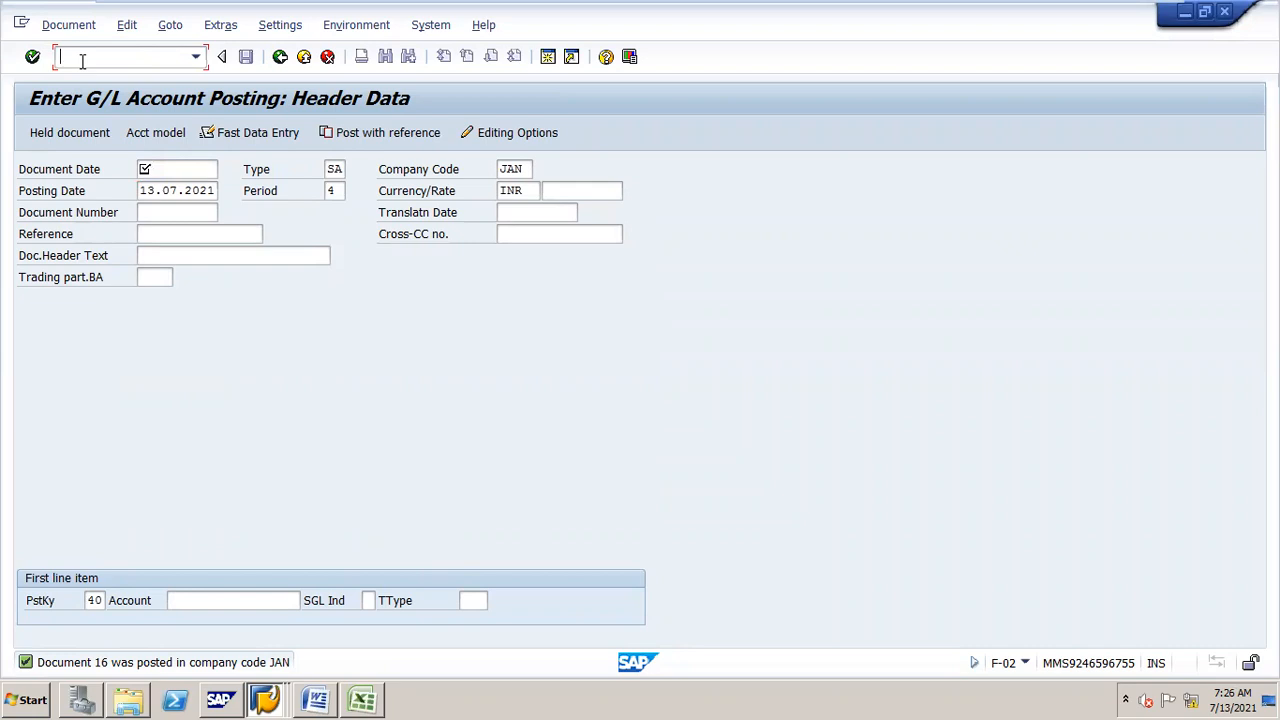
Step: Open document 16 of company code JAN for change and inspect its cash line item
text(/NFB02)
key(Return)
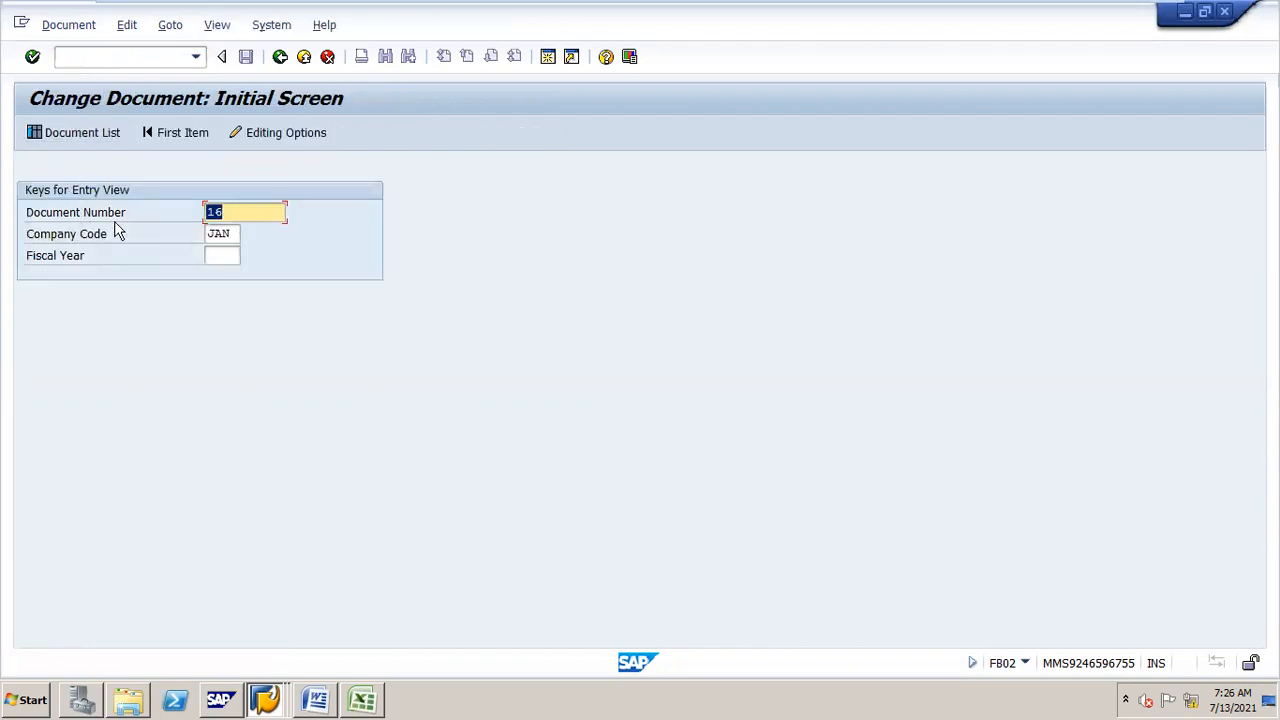
key(Return)
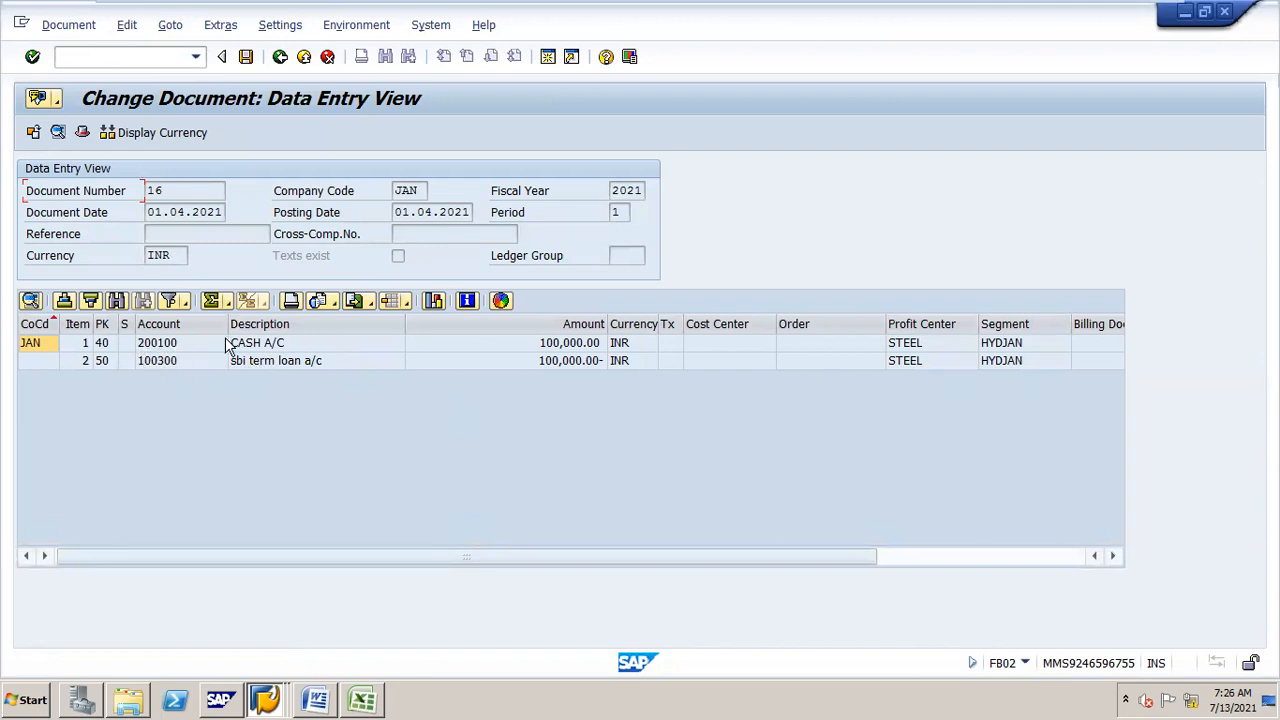
double_click(271, 346)
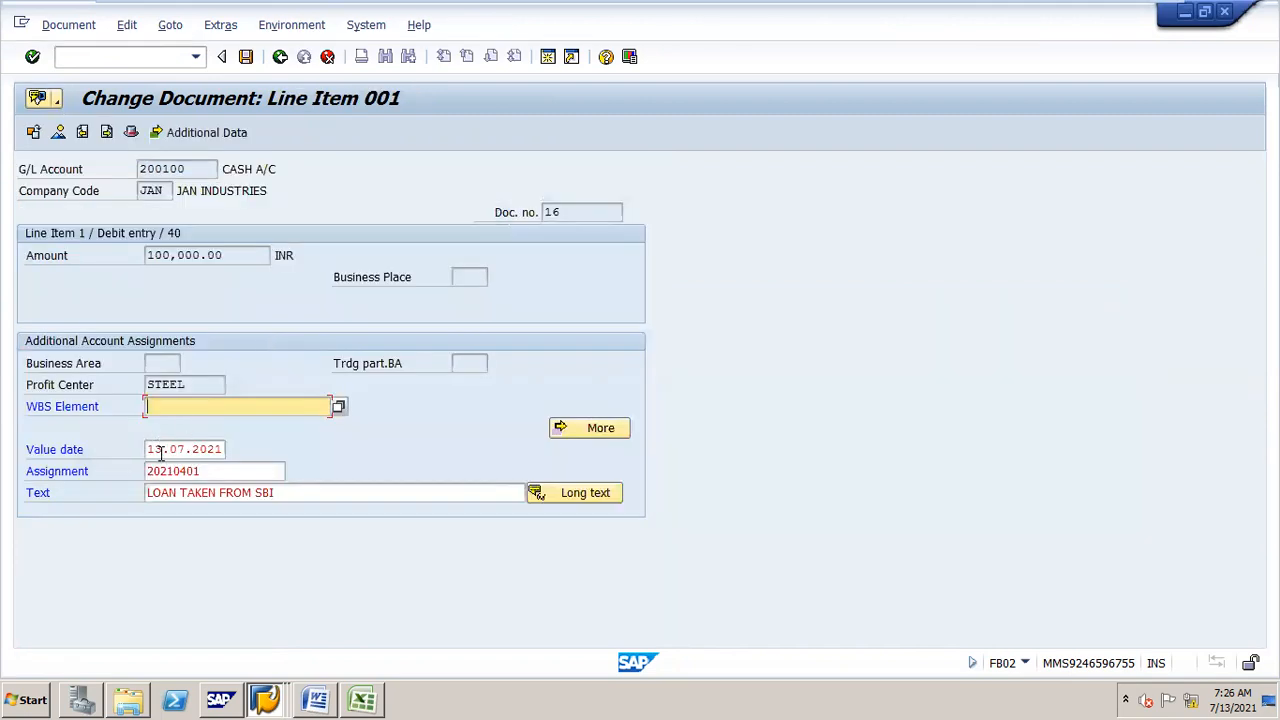
click(281, 57)
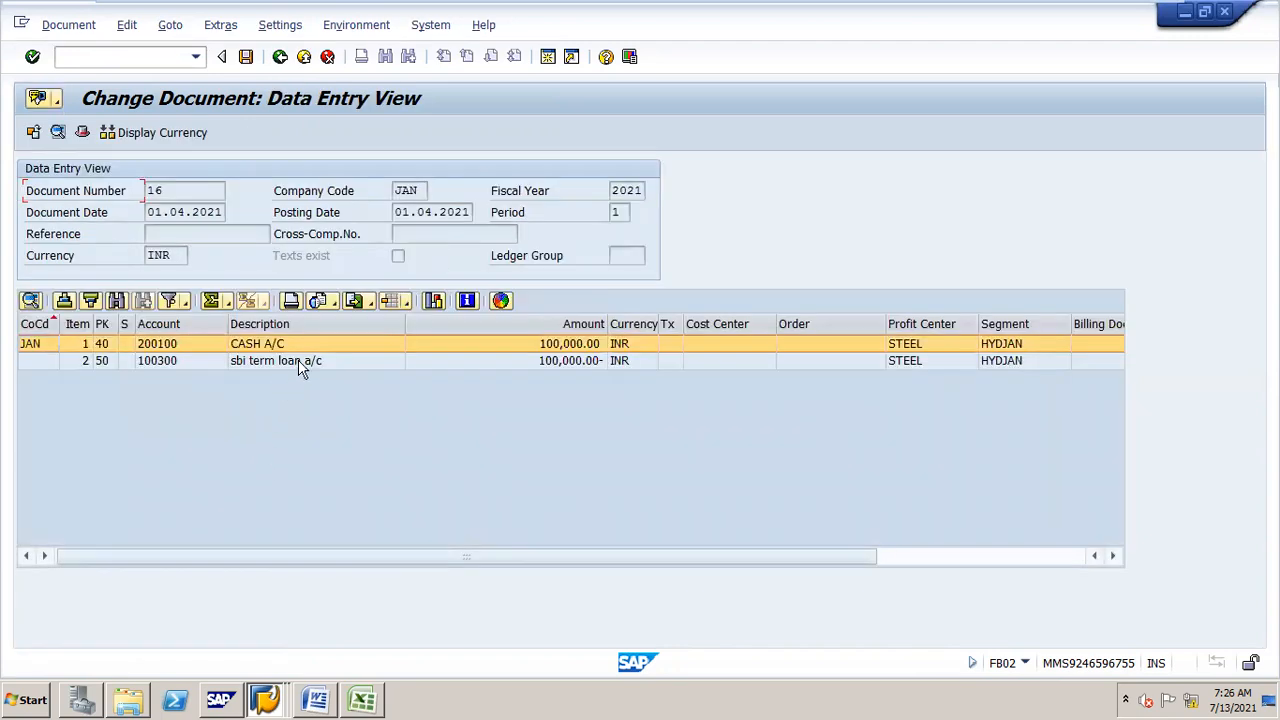
Step: Set the SBI term loan line item's value date to 01.04.2021 and save the document change
double_click(295, 365)
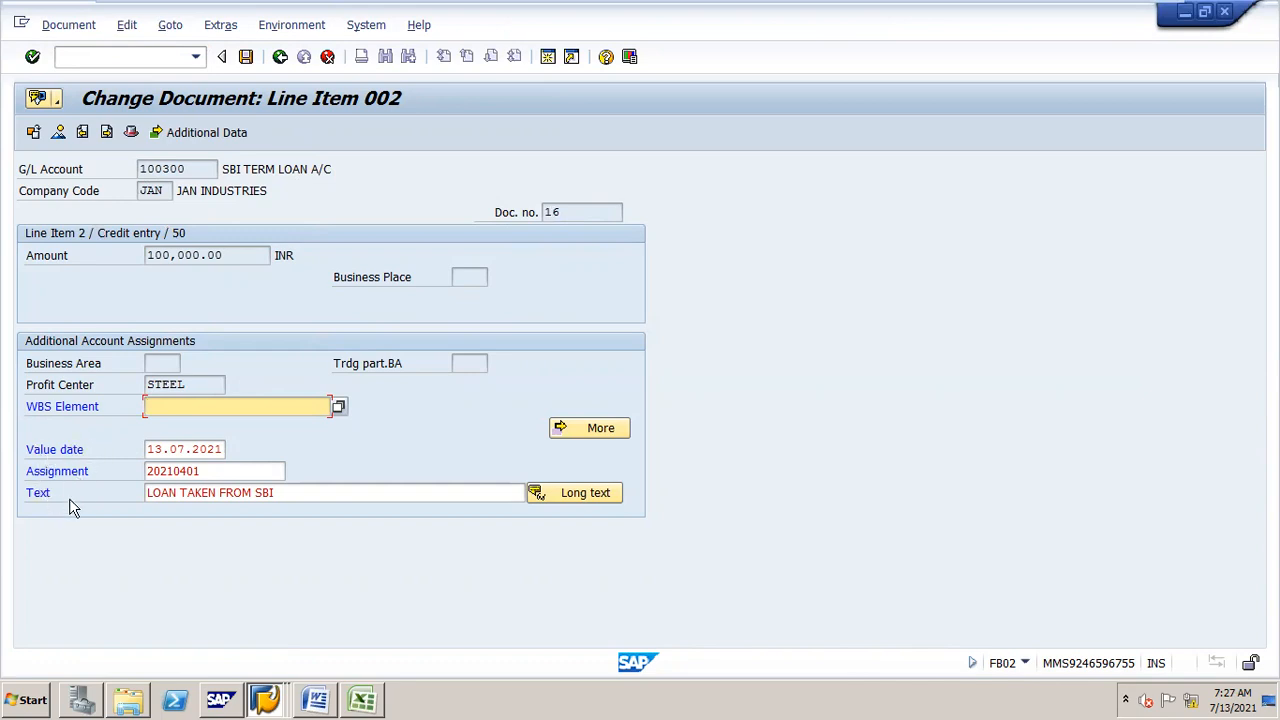
click(50, 450)
drag(151, 449, 243, 461)
text(01.04.2021)
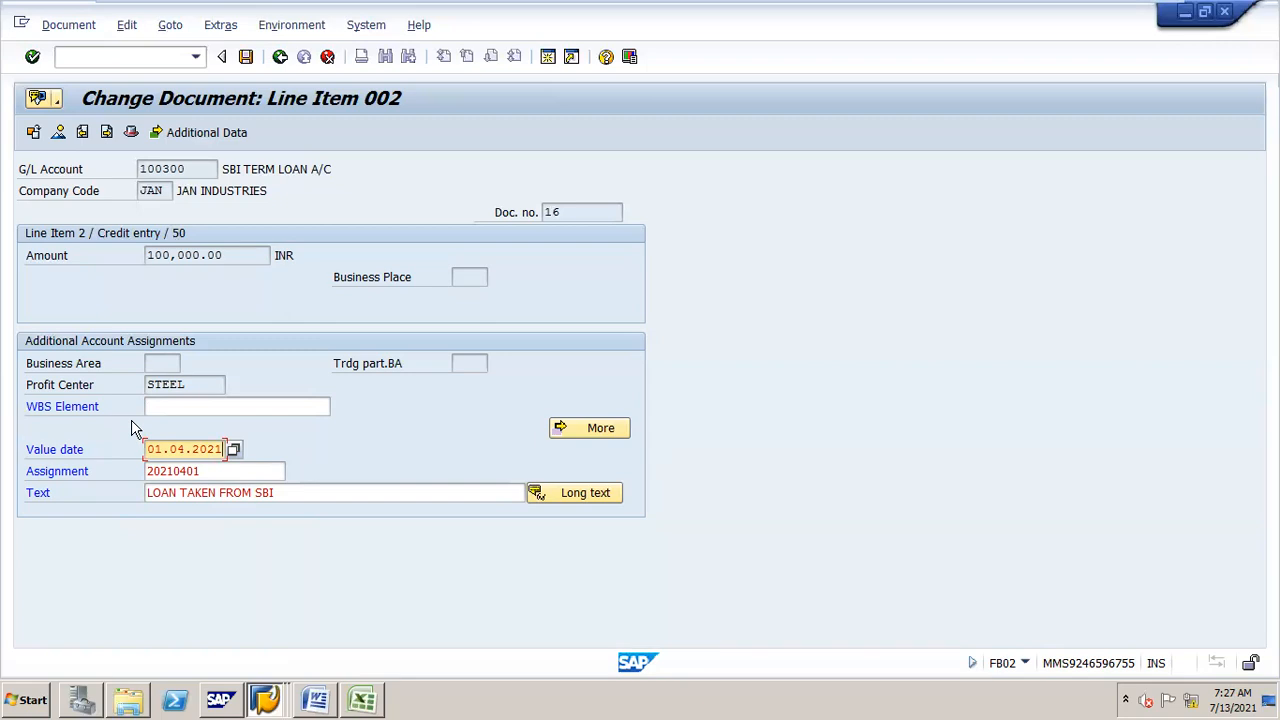
click(248, 58)
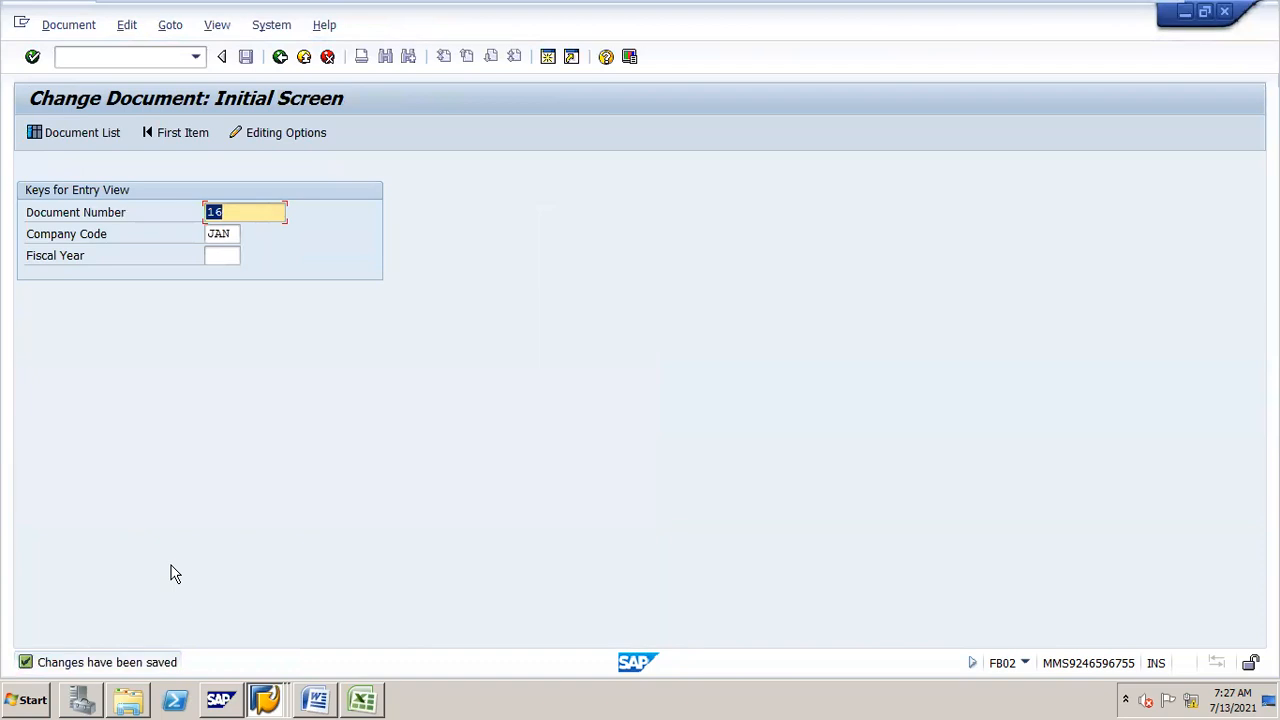
Step: Start a new G/L account posting with document date and posting date 01.06.2021
click(169, 51)
text(/NF-02)
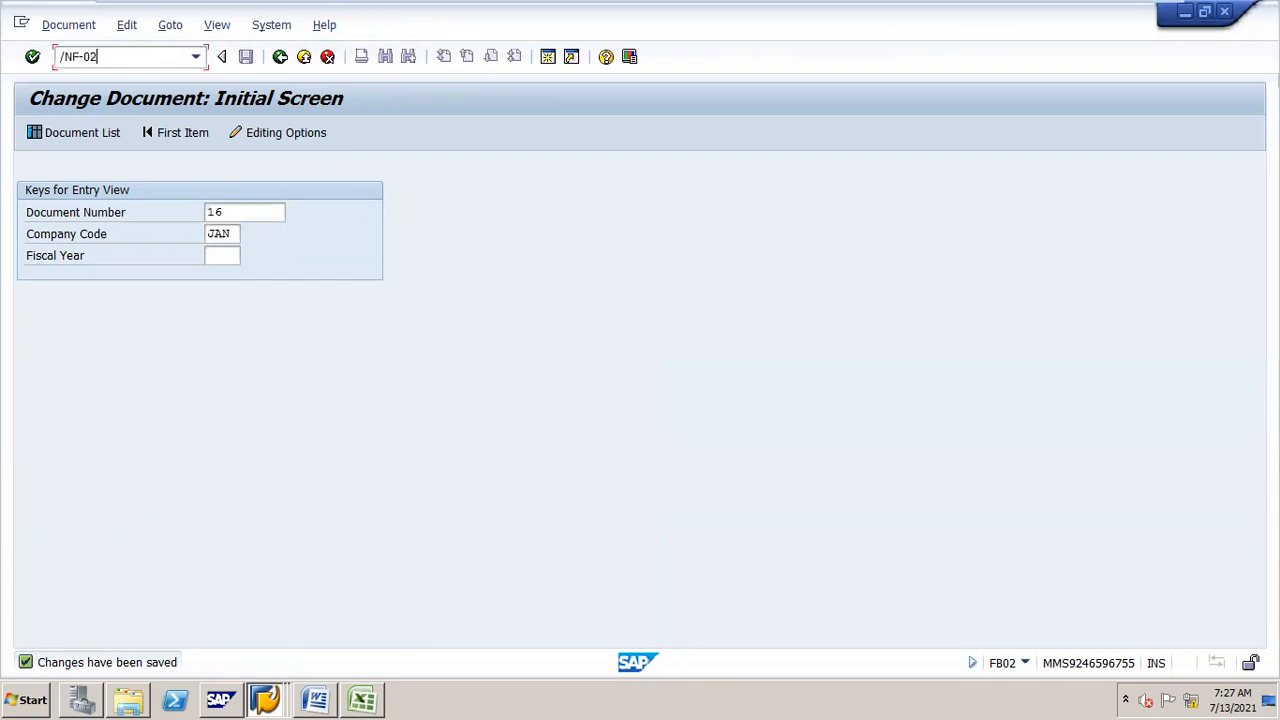
key(Return)
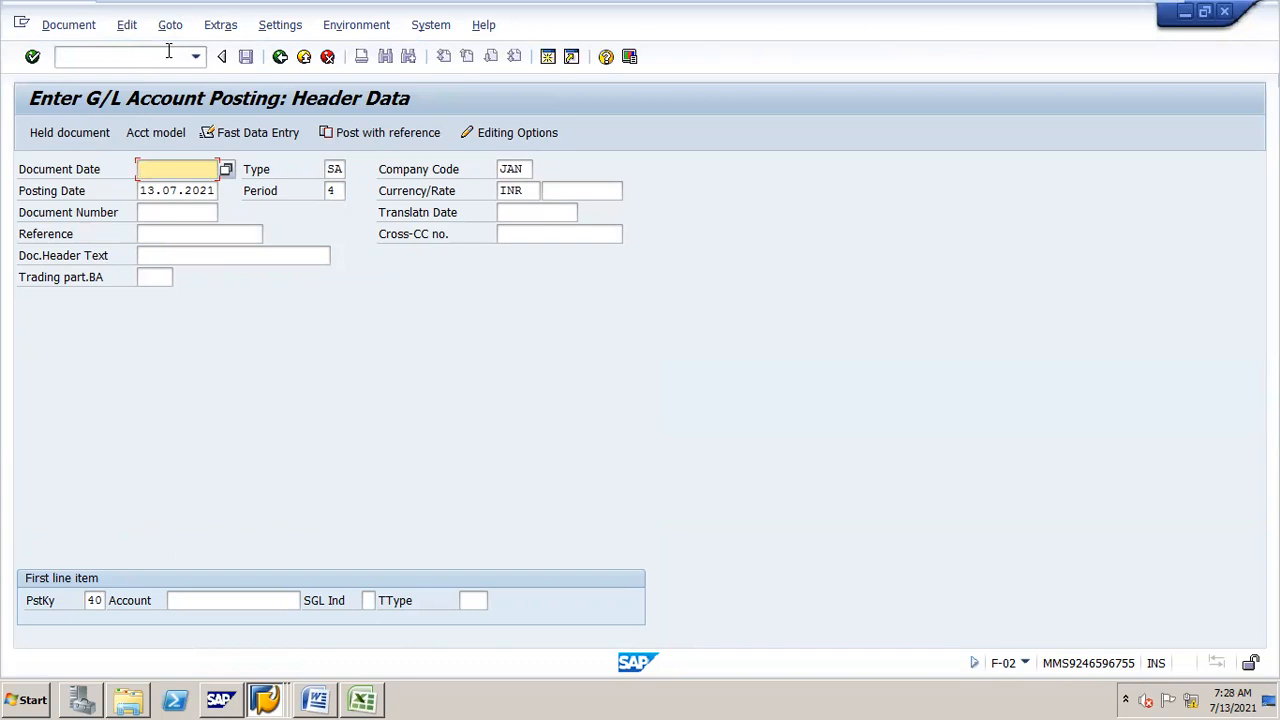
text(01.0)
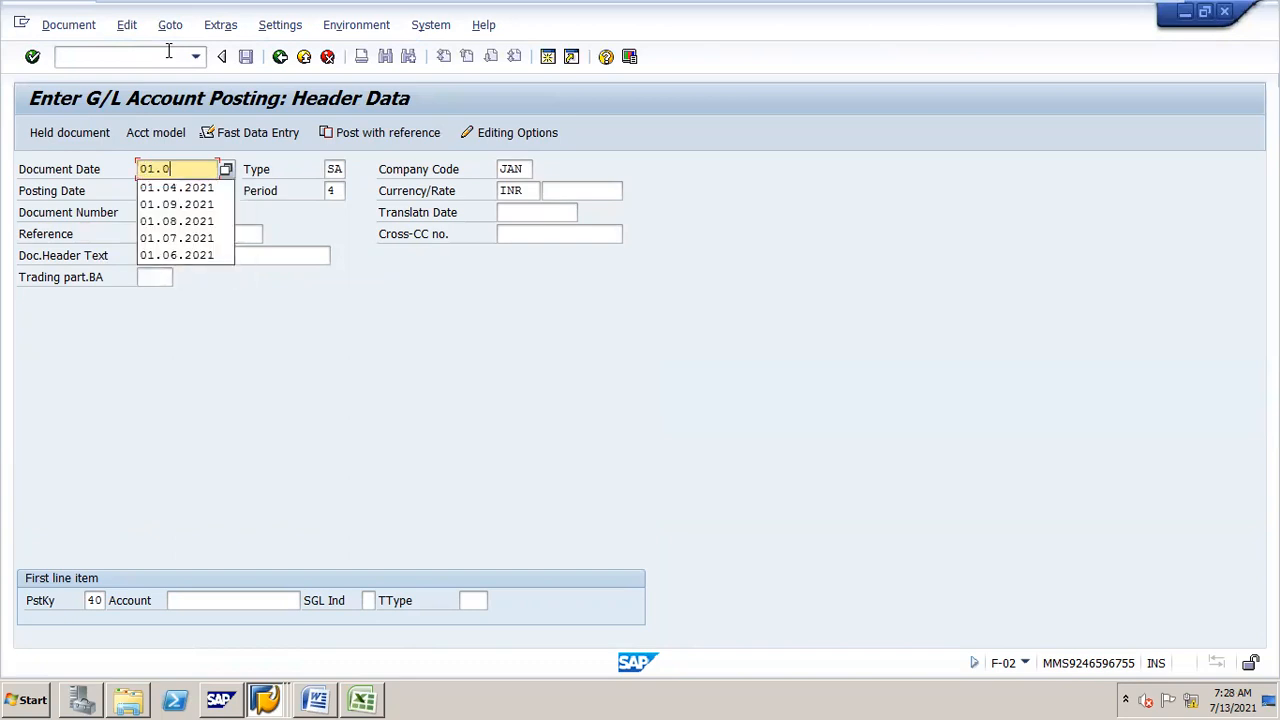
text(6.2021)
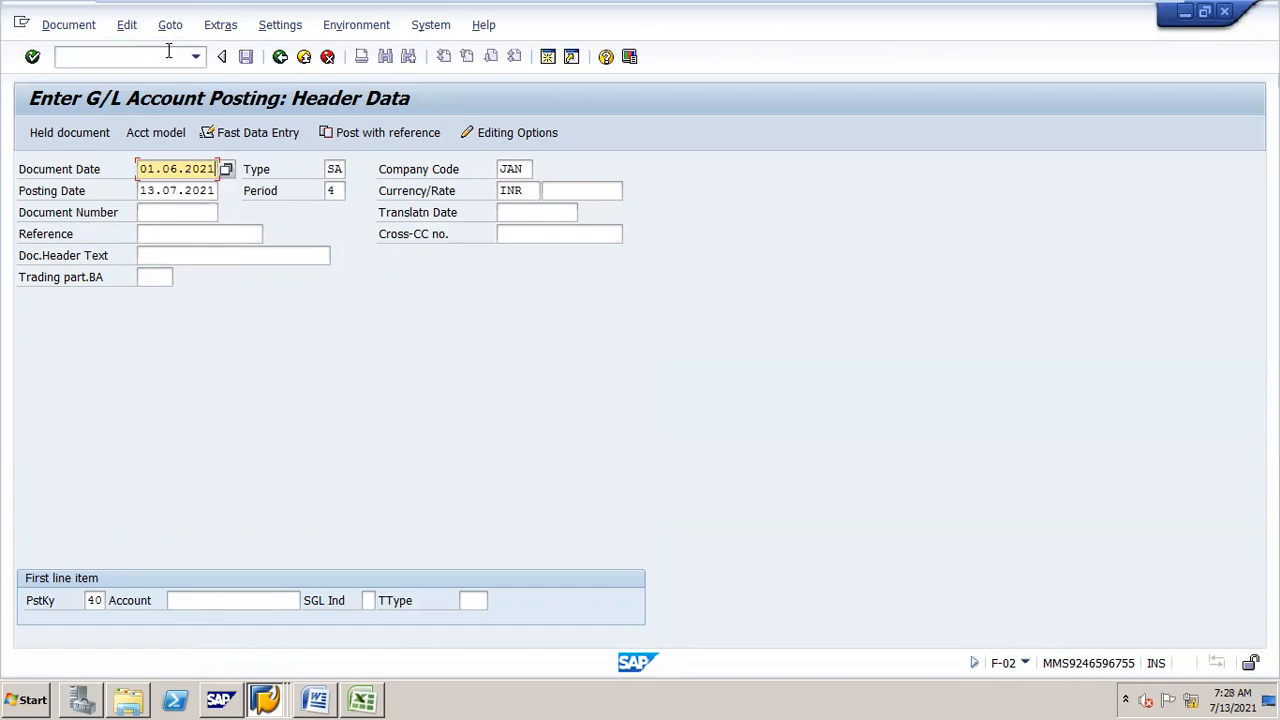
key(Tab)
key(BackSpace)
key(BackSpace)
key(BackSpace)
key(BackSpace)
key(BackSpace)
key(BackSpace)
key(BackSpace)
key(BackSpace)
key(BackSpace)
key(BackSpace)
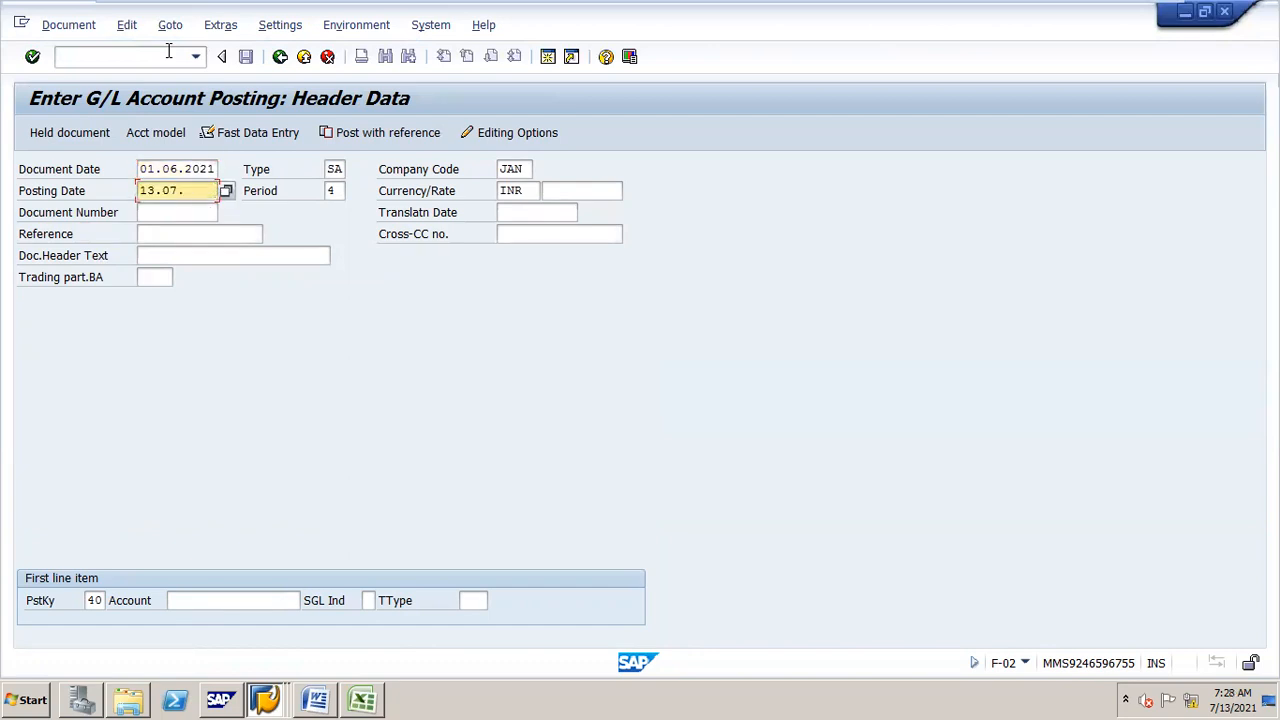
text(01.06.2021)
Step: Debit account 100300 with posting key 40 for an amount of 10000
click(269, 597)
text(100300)
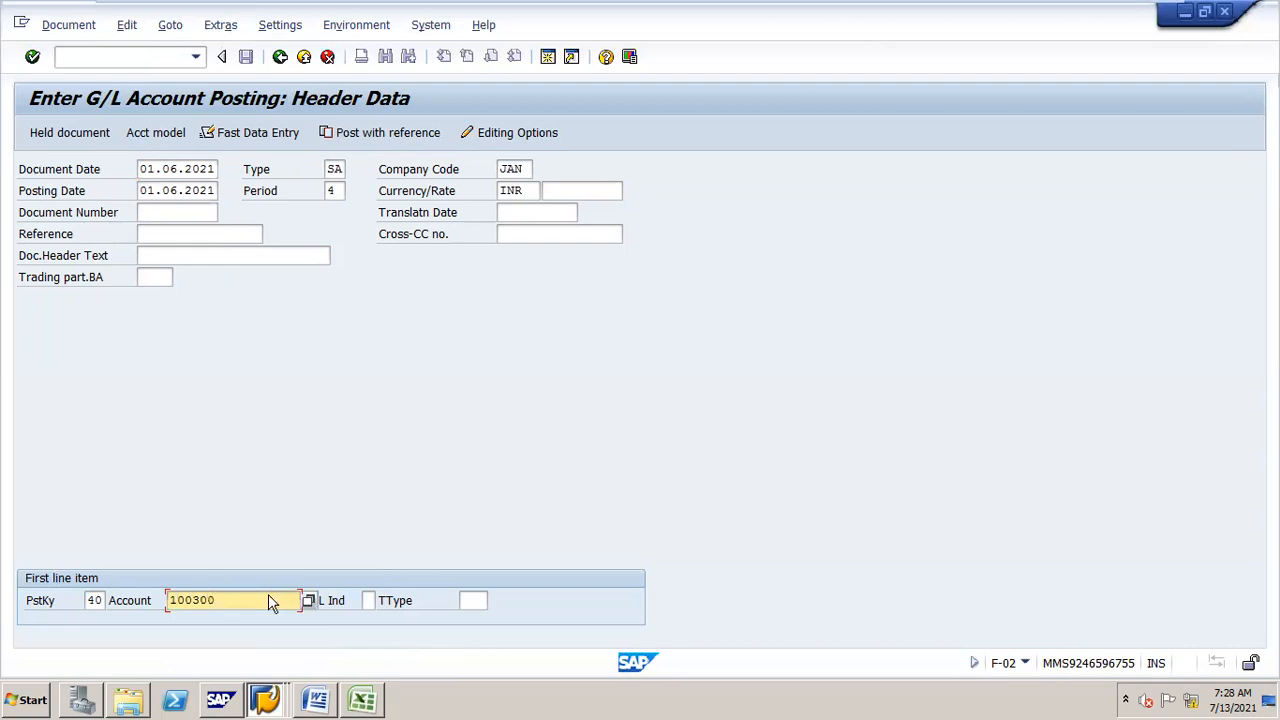
key(Return)
key(Return)
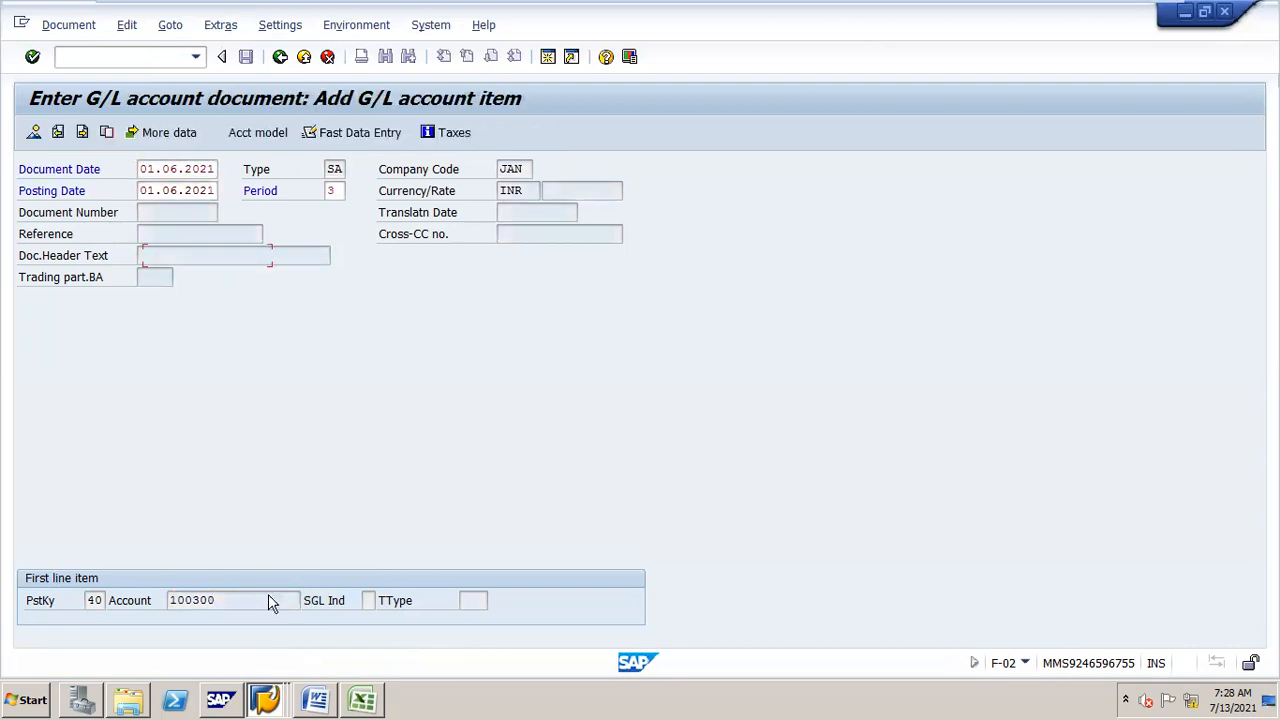
text(1)
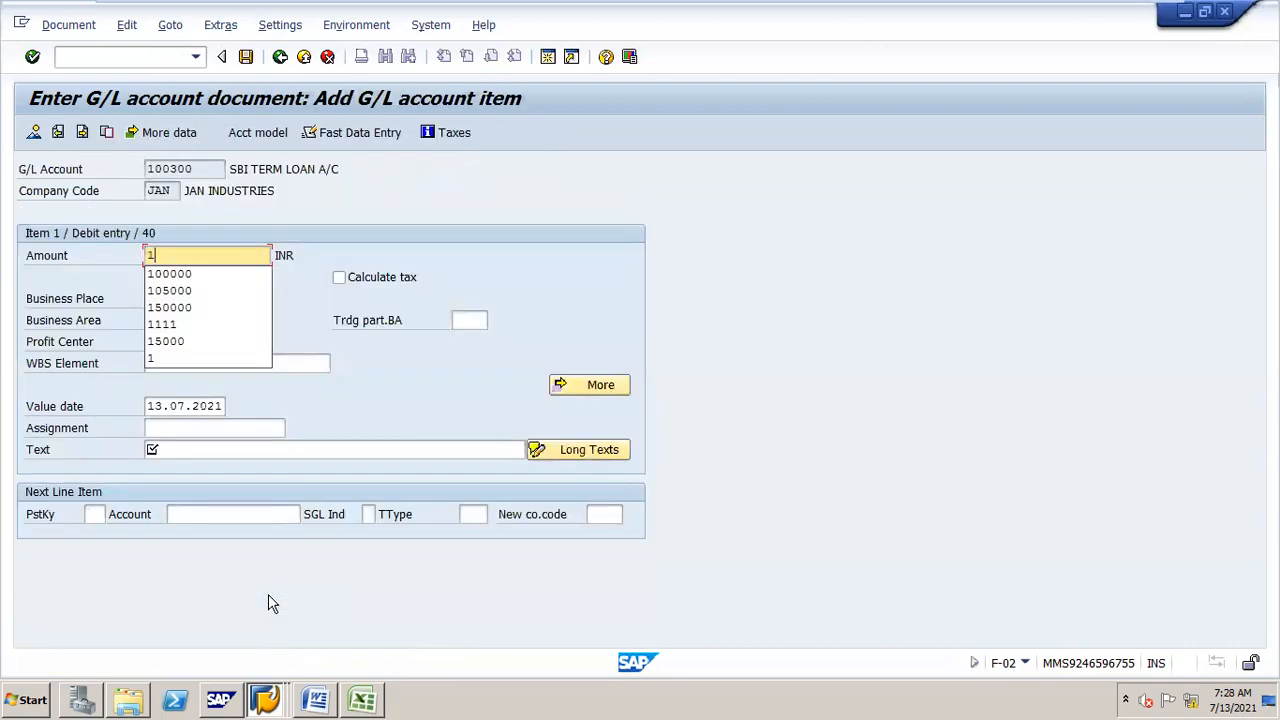
text(0000)
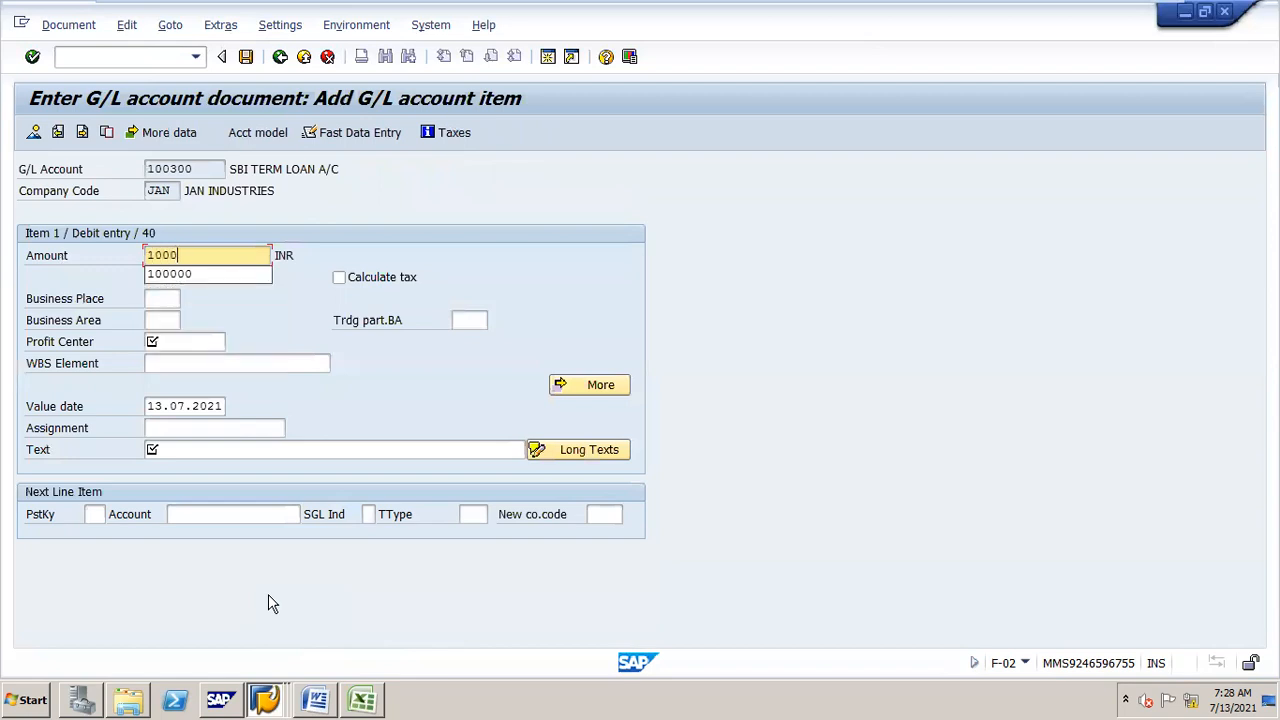
click(702, 337)
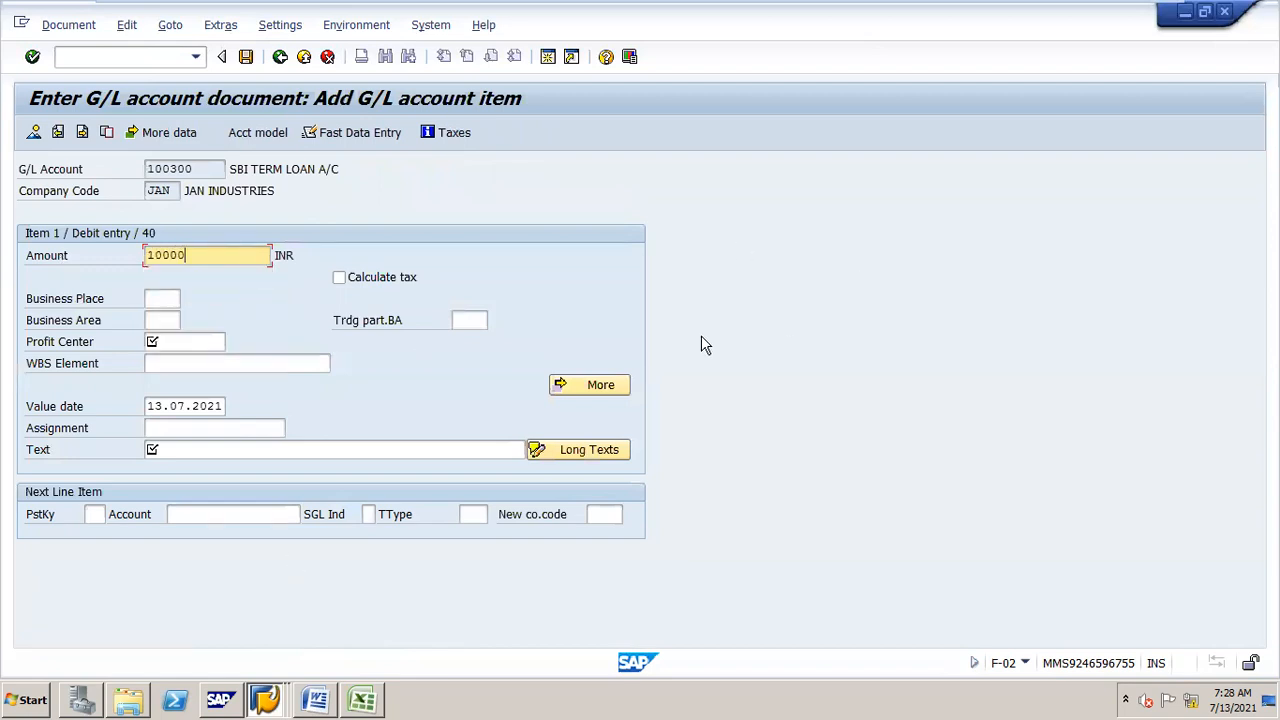
Step: Set the debit item's profit center to STEEL and its text to LOAN FIRST INSTALLMENT PAID
click(175, 342)
click(174, 360)
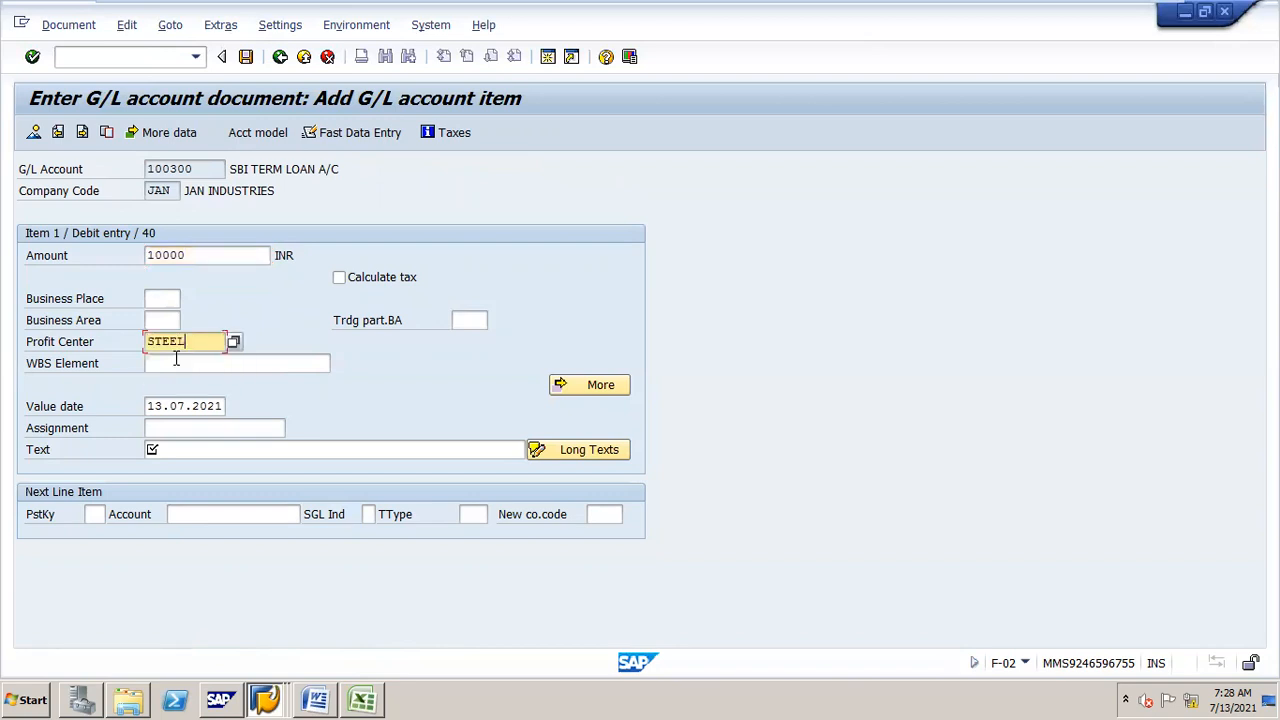
click(172, 455)
text(LOAN)
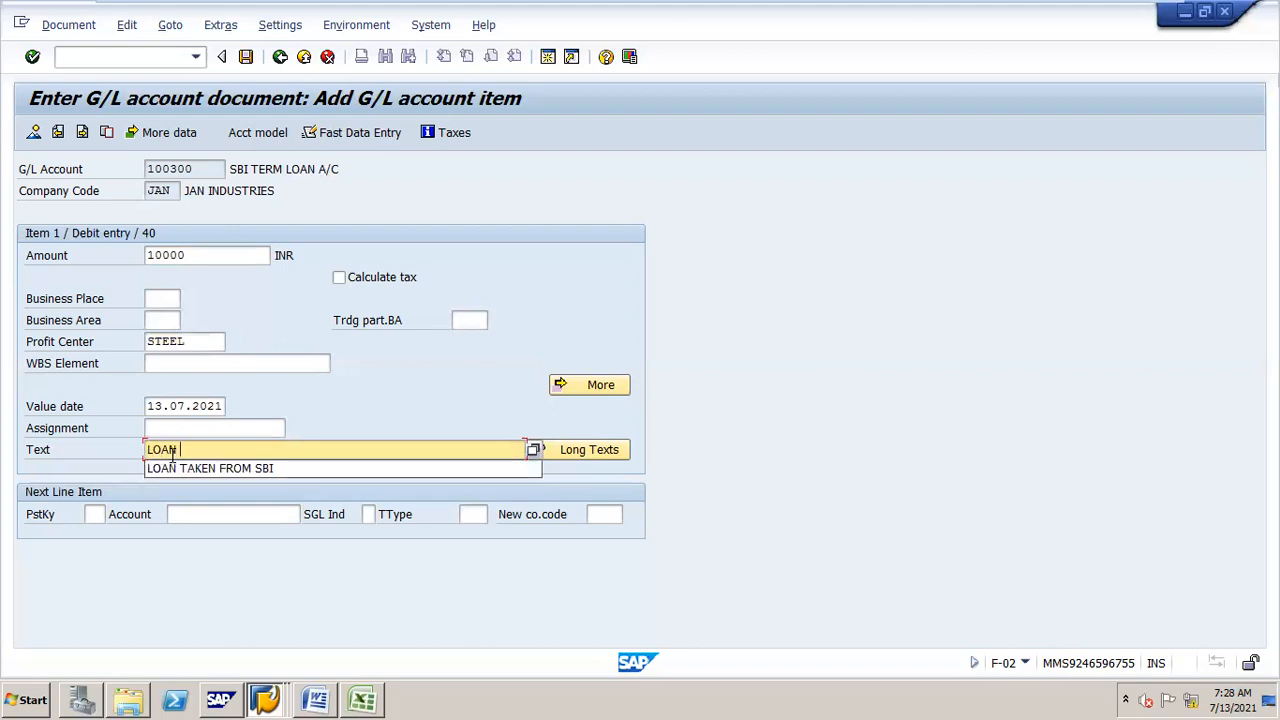
text( FIRST INSTALLMENT PAID)
key(Tab)
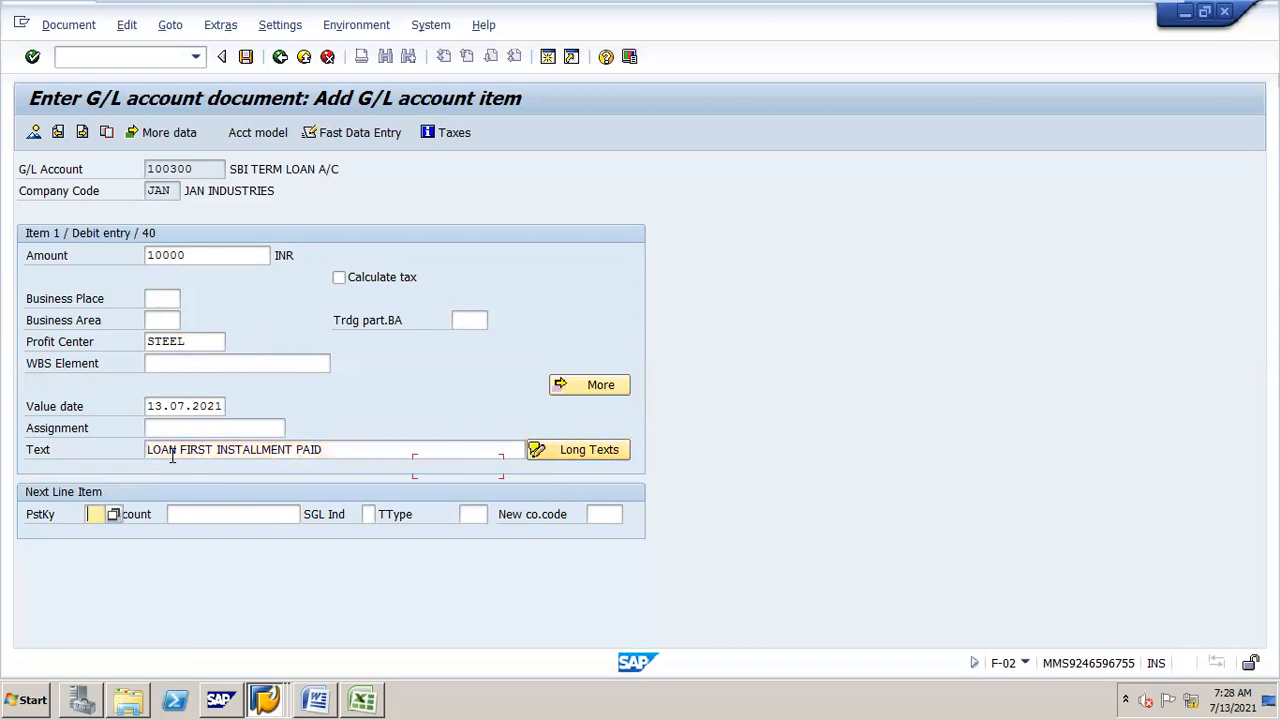
Step: Add a credit line with posting key 50 on account 200100
text(50)
key(Tab)
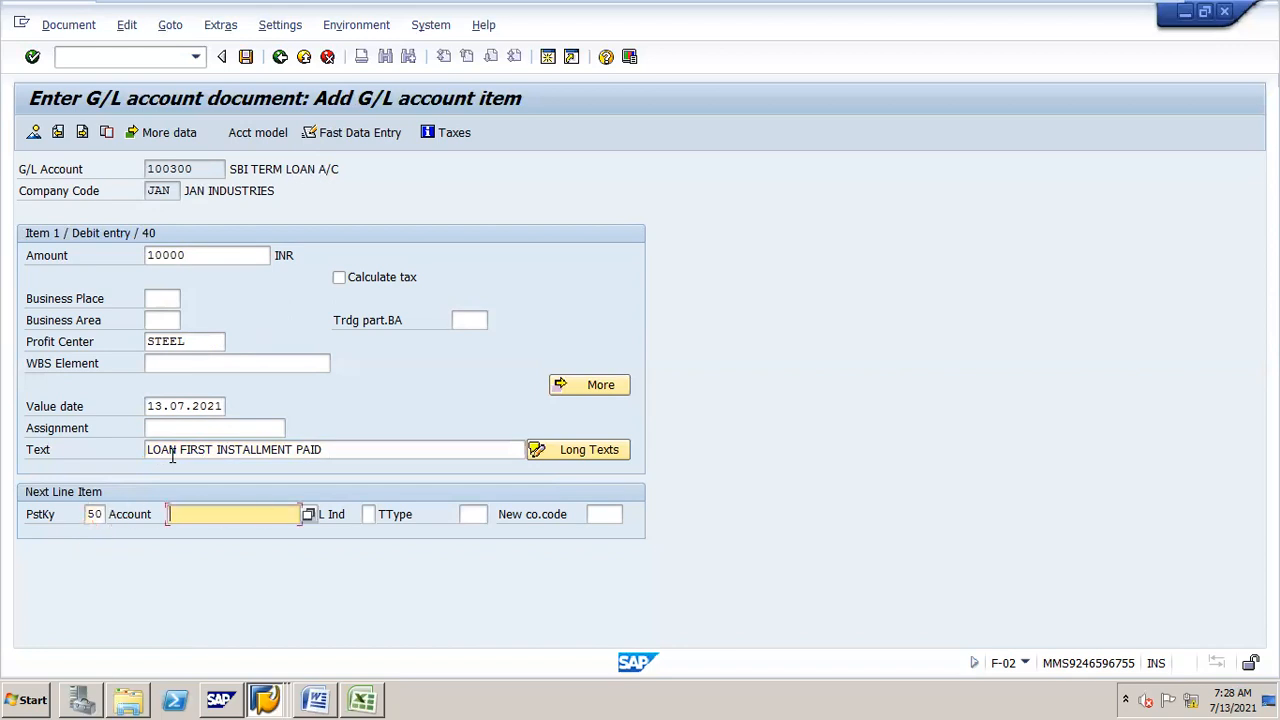
text(200100)
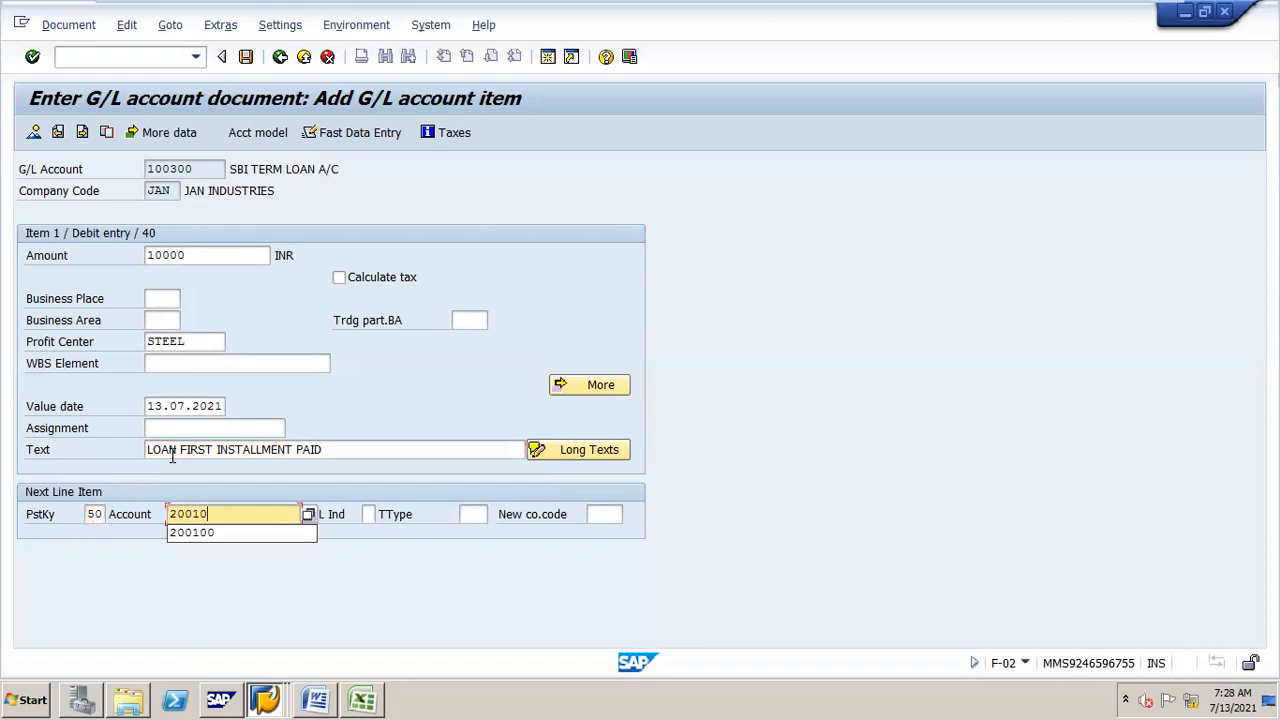
key(Return)
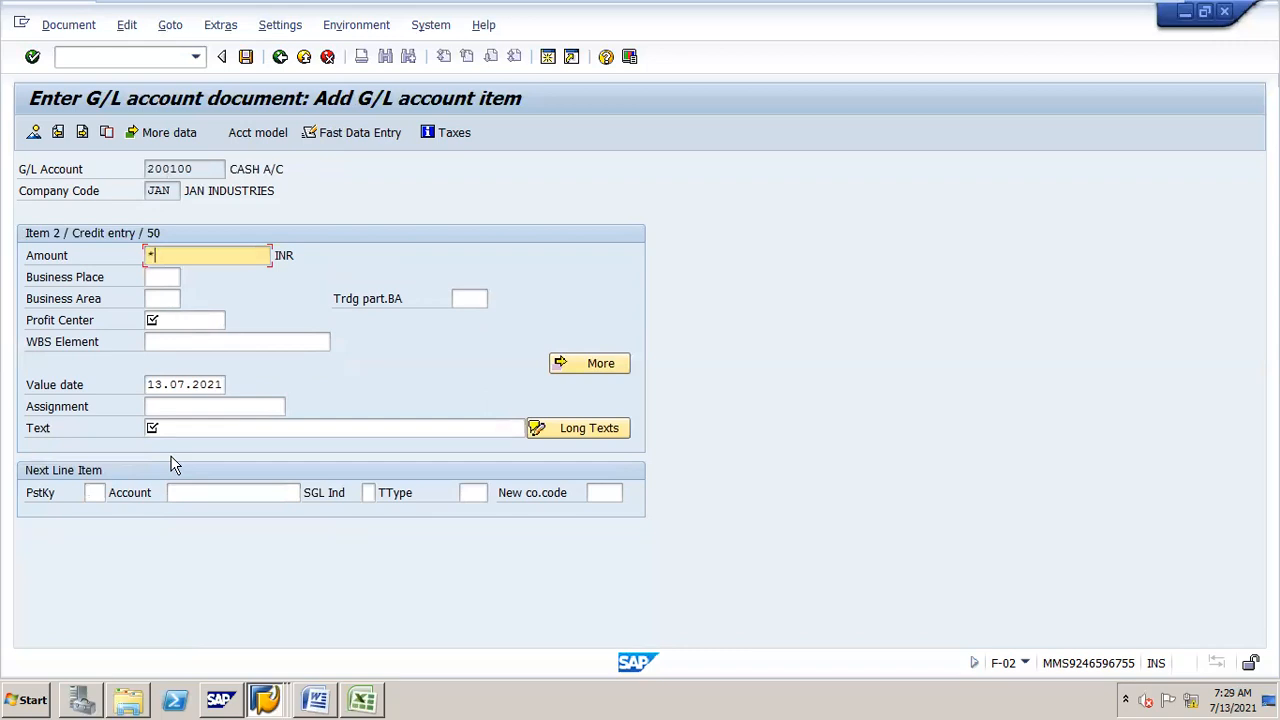
Step: Set the credit item's amount to *, profit center to STEEL and text to + and confirm it
text(*)
key(Tab)
key(Tab)
key(Tab)
key(Down)
key(Return)
key(Tab)
key(Tab)
key(Tab)
key(Tab)
text(+)
key(Return)
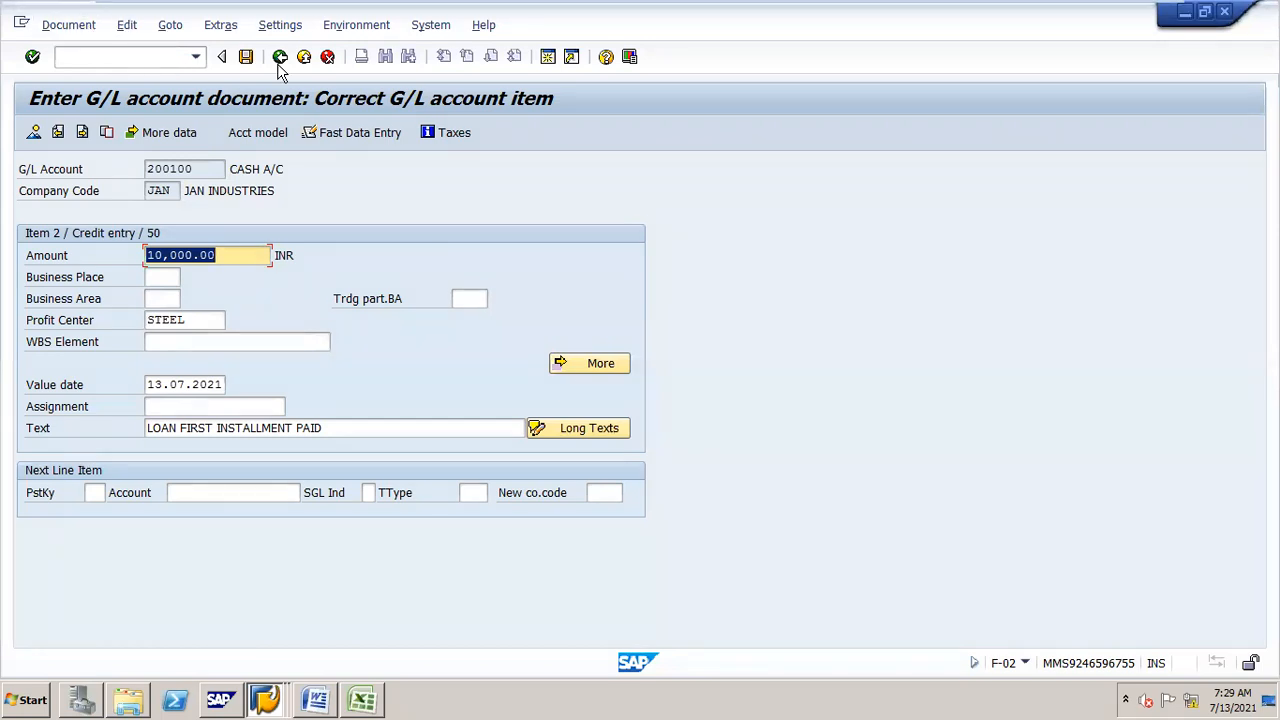
Step: Simulate the document, set the SBI term loan line's value date to 01.06.2021 and post the document
click(88, 27)
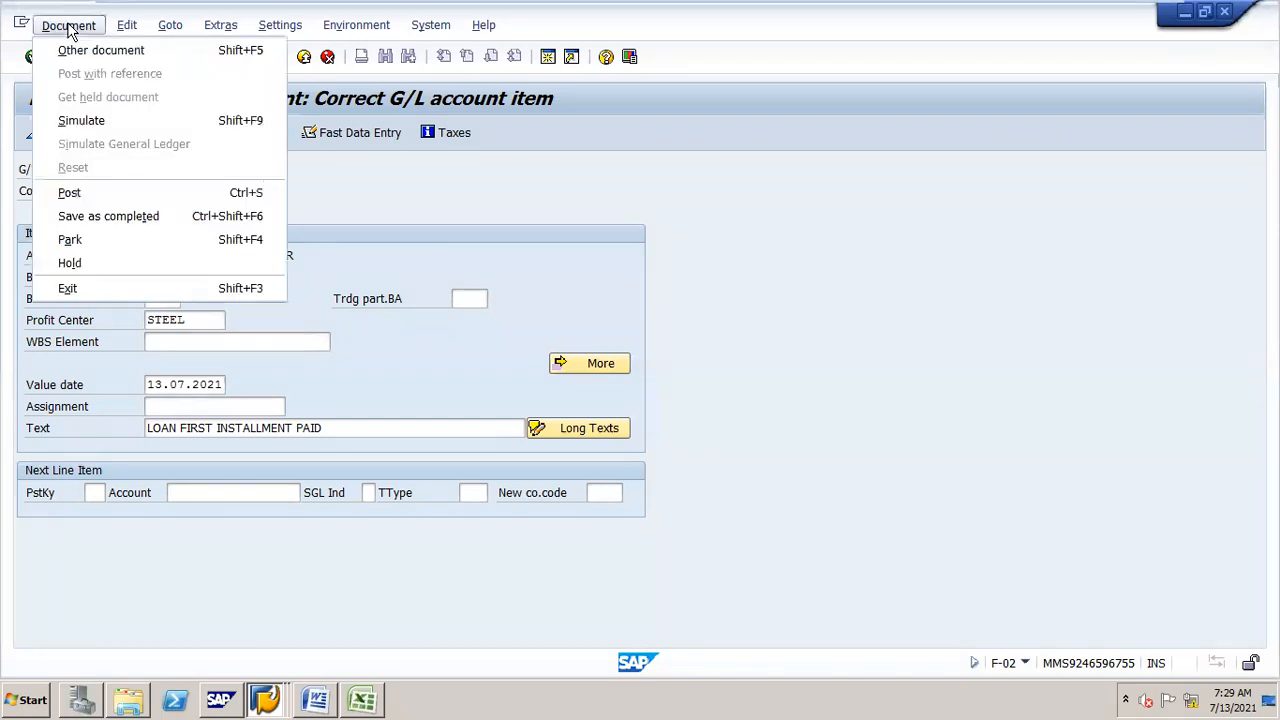
click(191, 120)
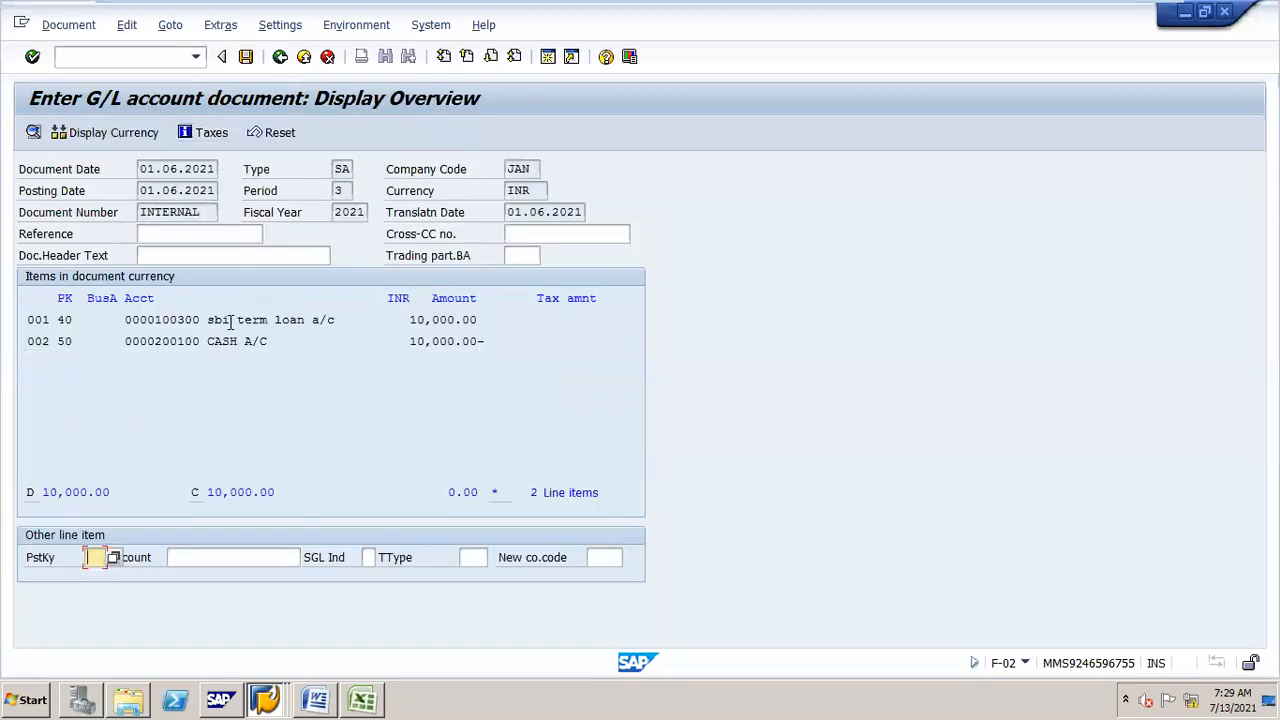
double_click(286, 321)
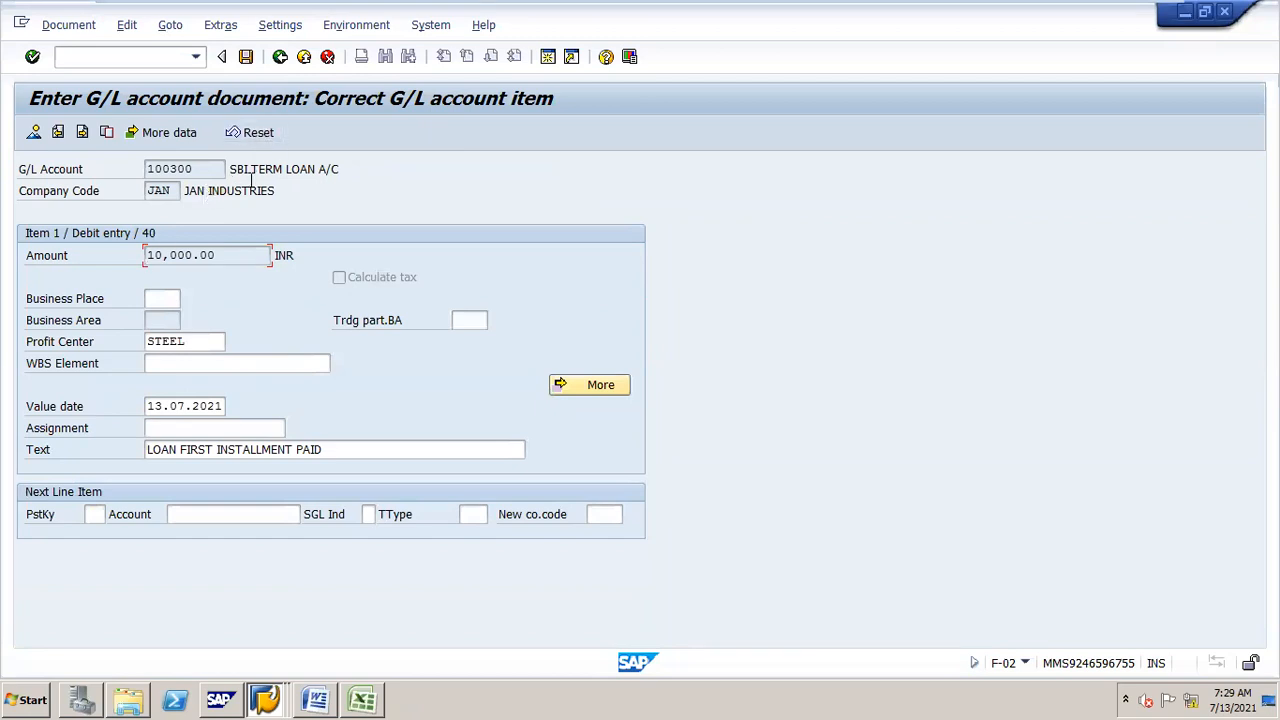
drag(148, 405, 290, 409)
text(01)
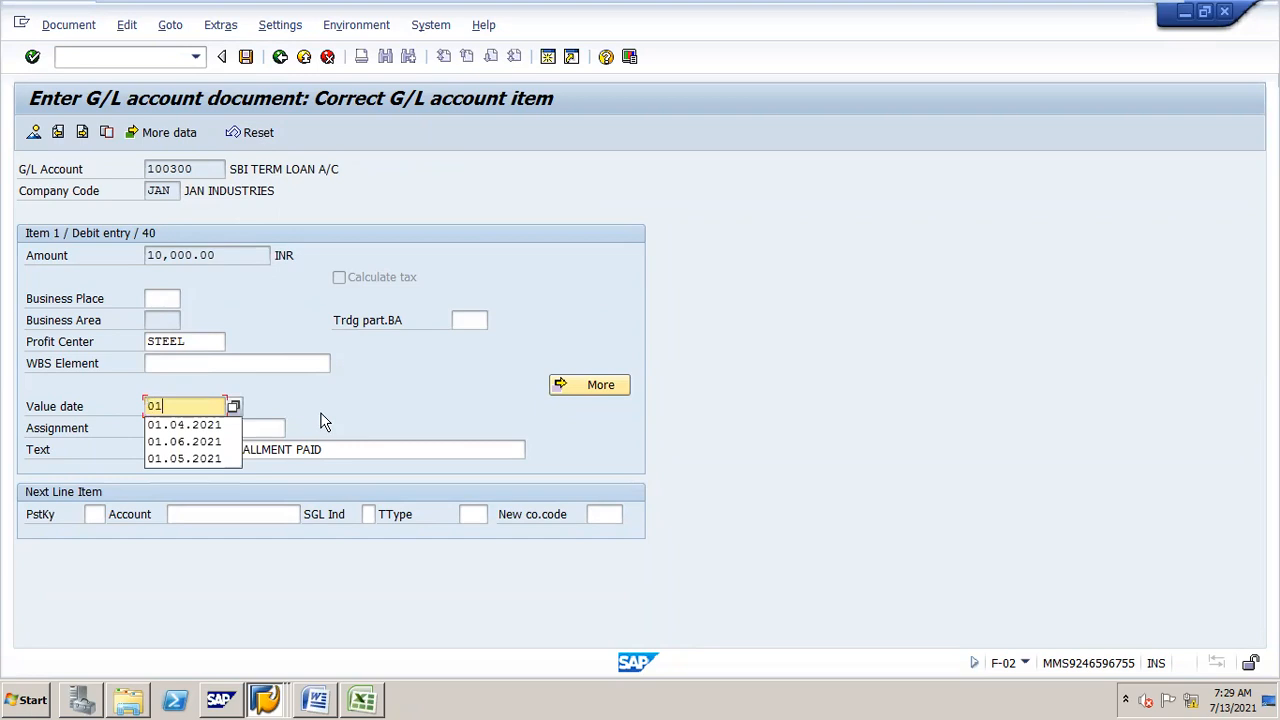
text(.06.2021)
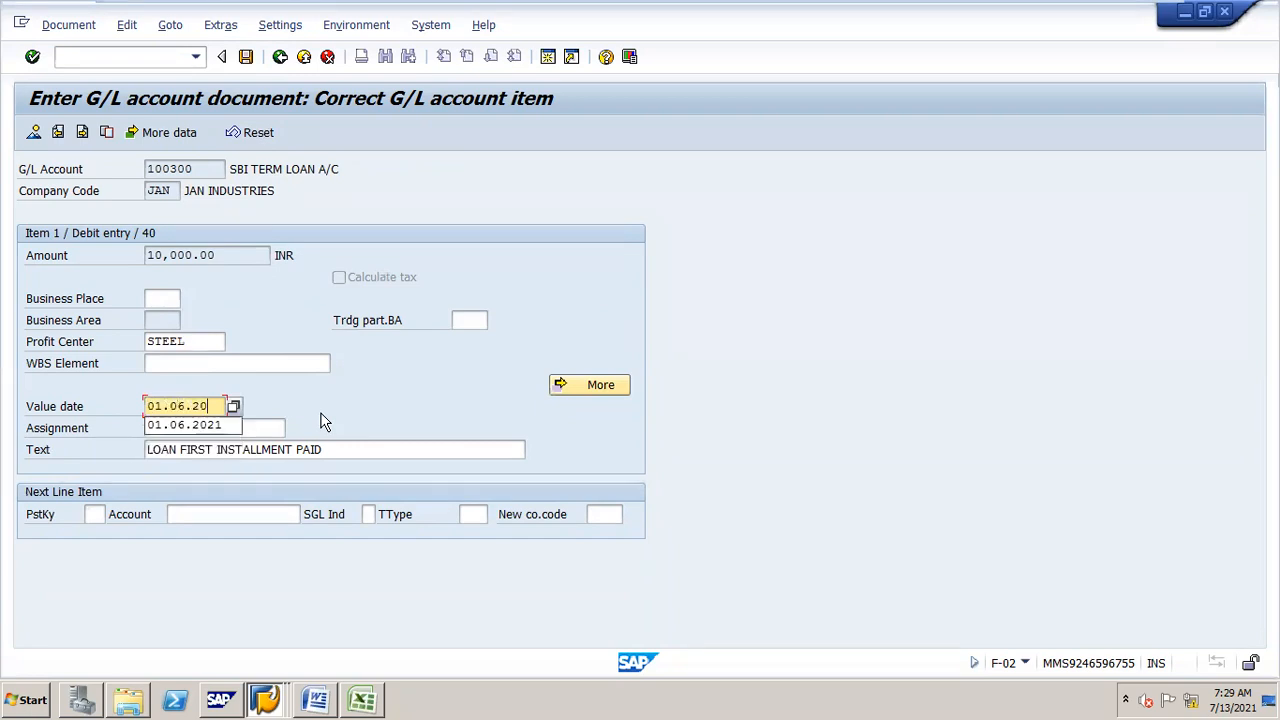
click(280, 57)
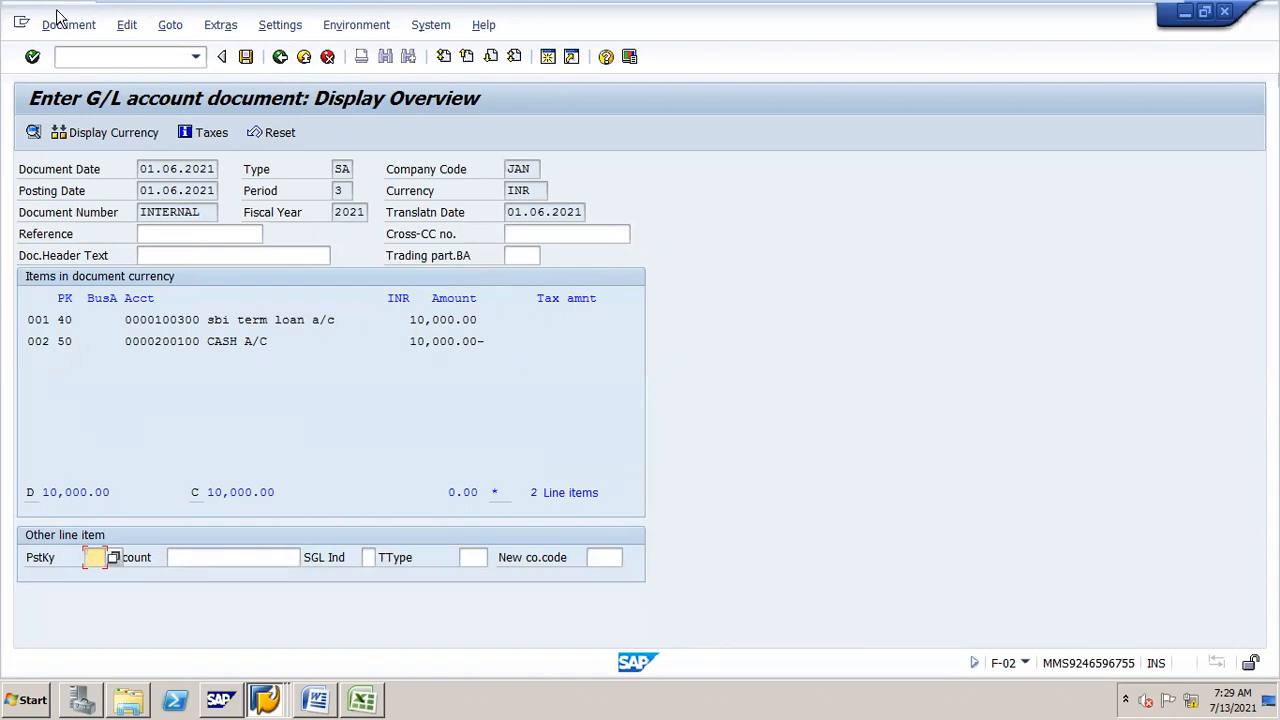
click(248, 60)
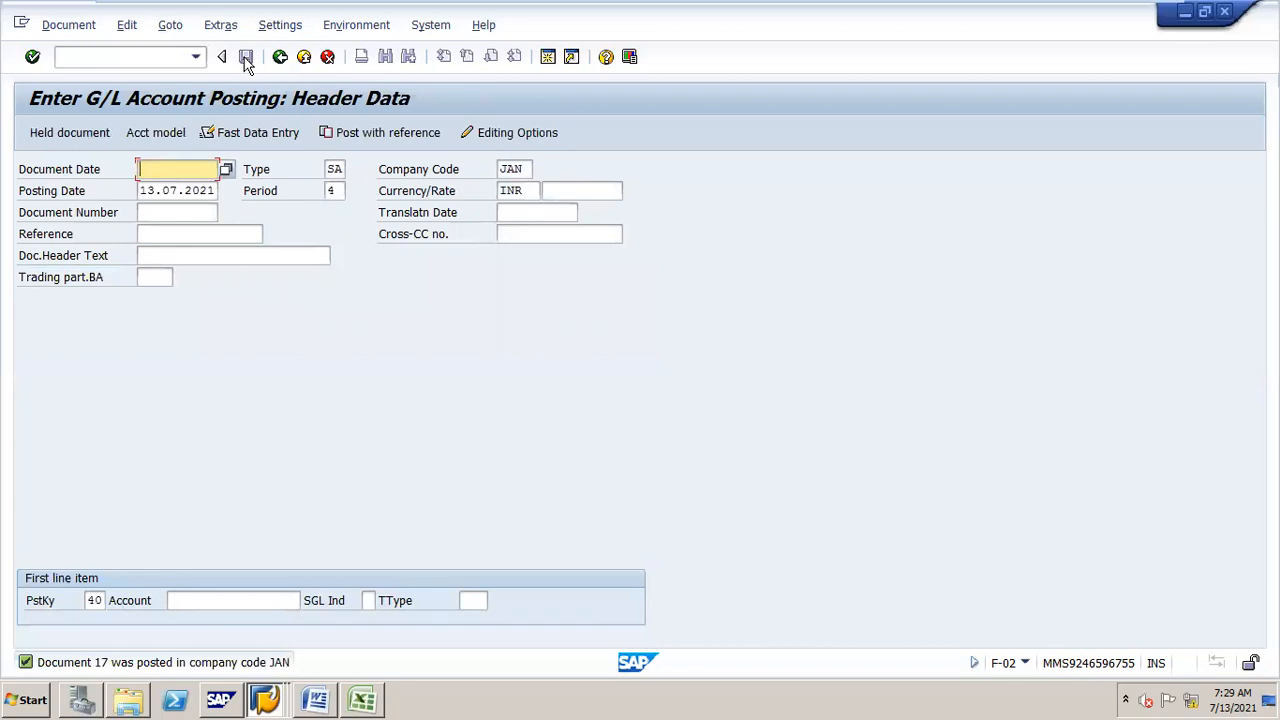
Step: Open the G/L account interest scale transaction F.52
click(78, 58)
text(/NF.5)
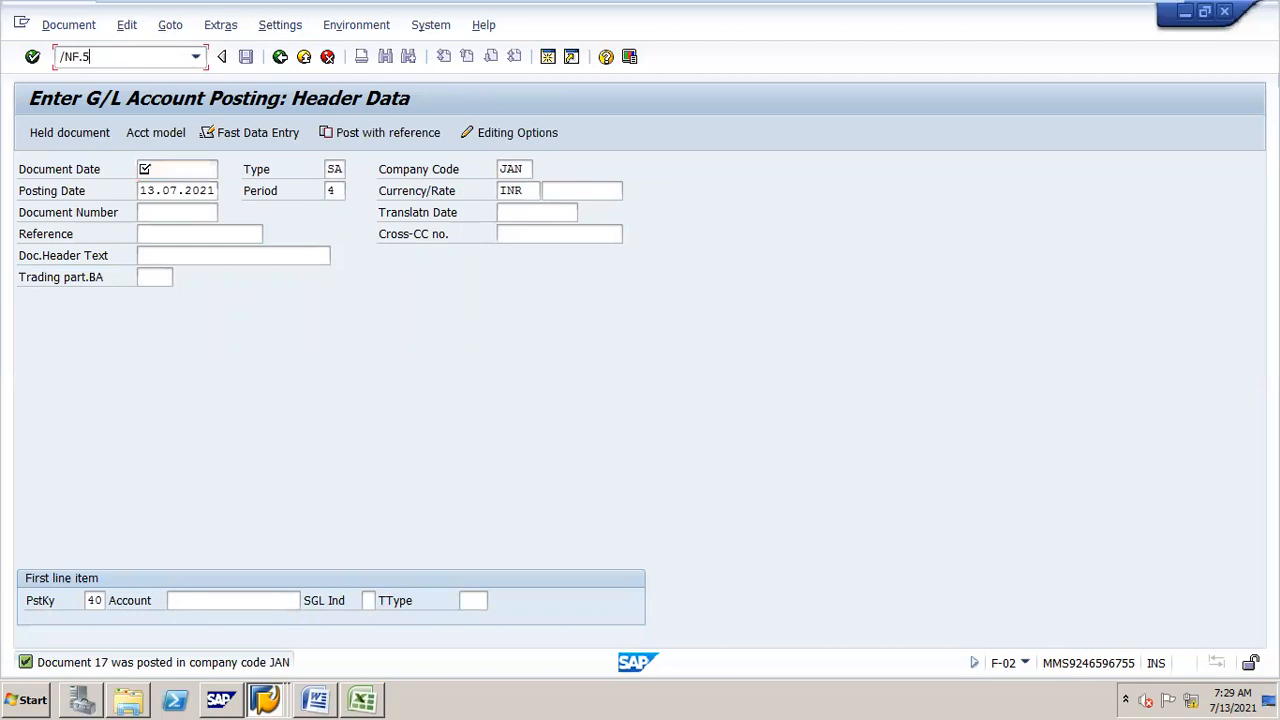
key(Return)
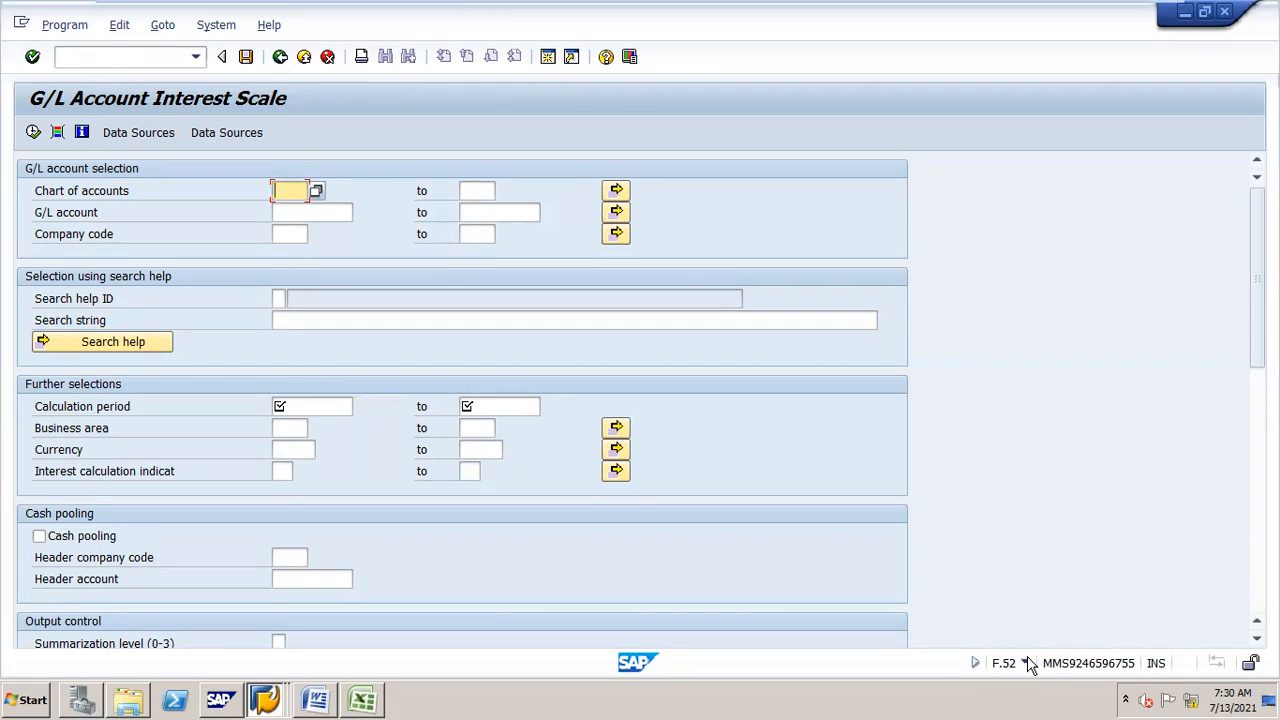
Step: Enter chart of accounts JAN and G/L account 100300 in the interest scale selection
text(JAN)
key(Tab)
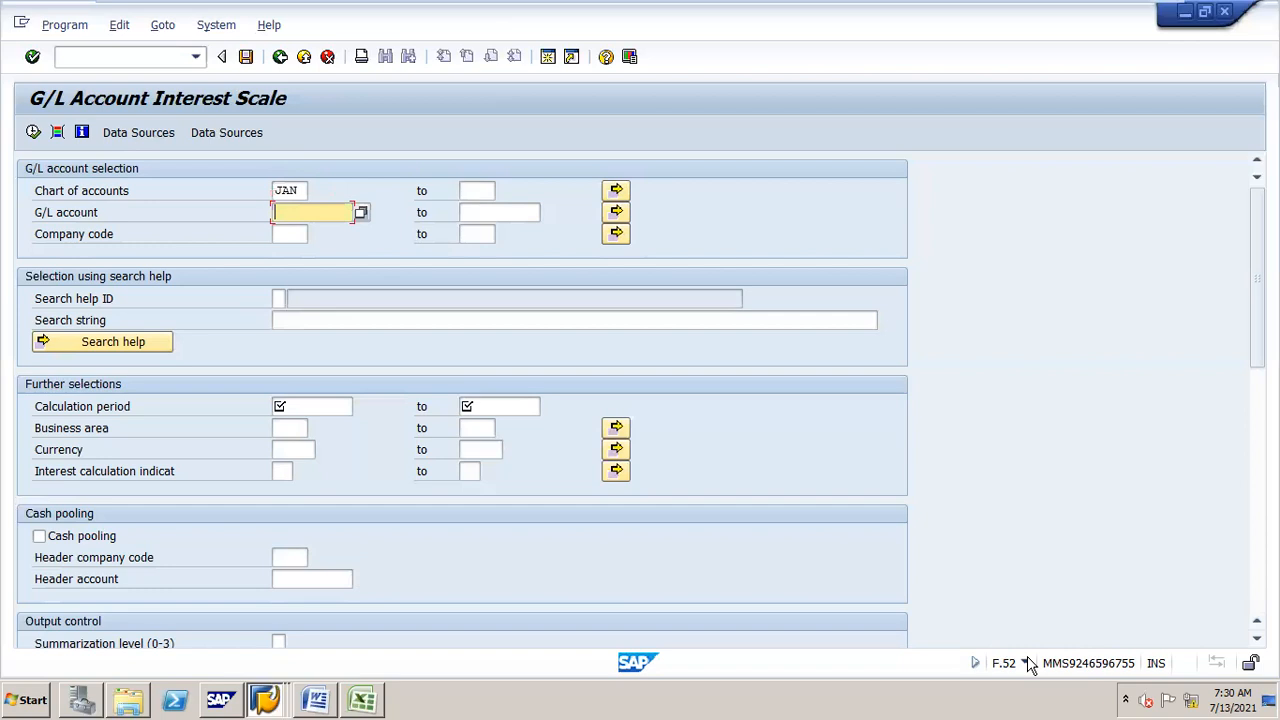
text(100300)
Step: Set the calculation period from 01.04.2021 to 31.03.2022
click(336, 410)
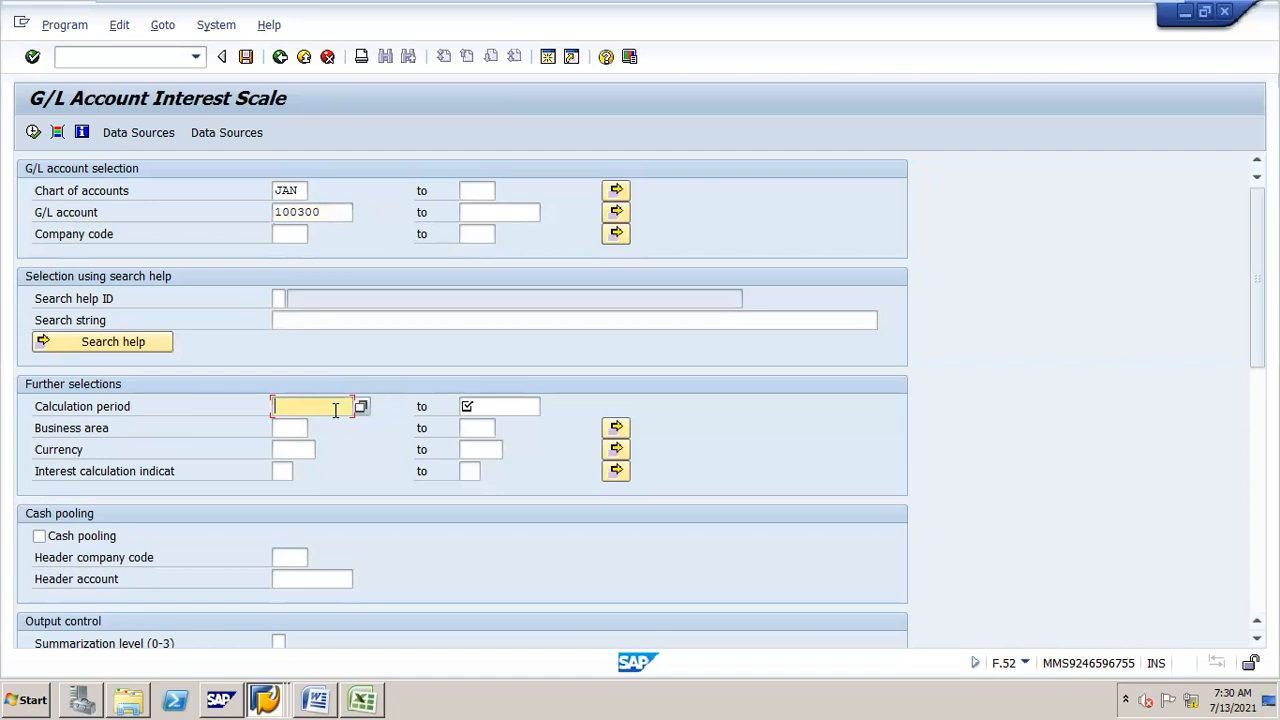
text(01)
key(Down)
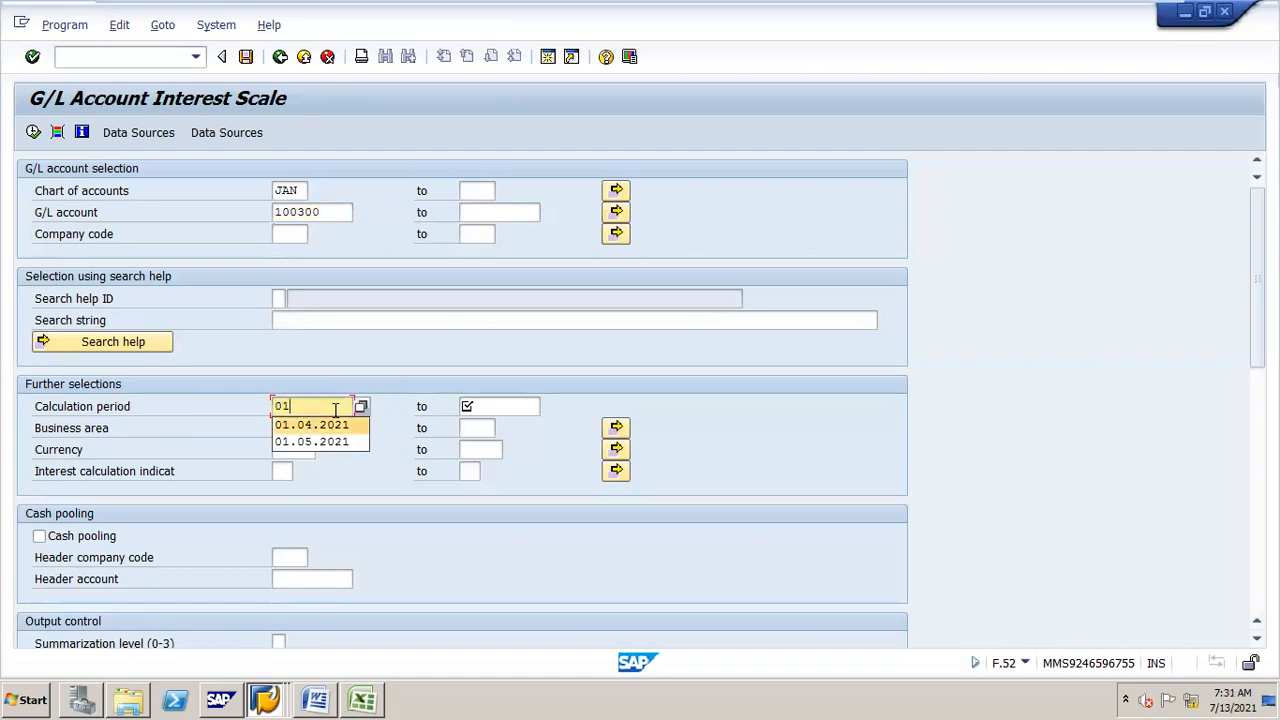
key(Return)
key(Tab)
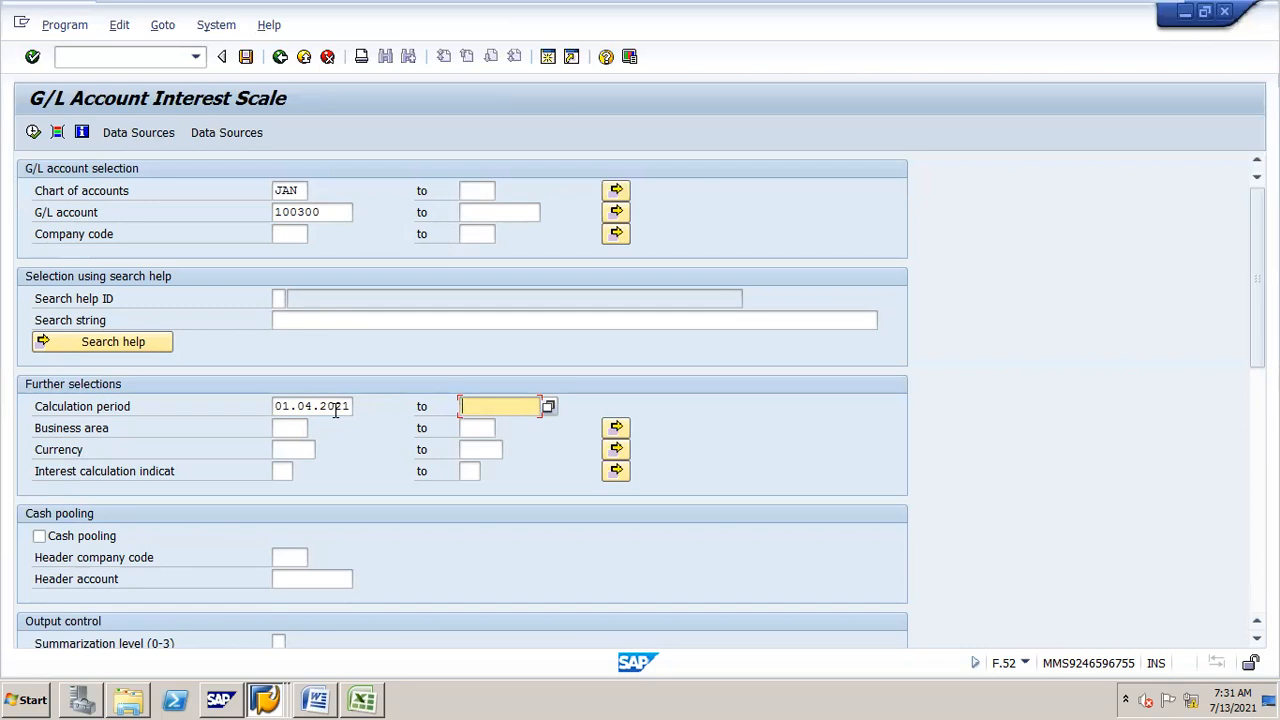
text(31)
key(Down)
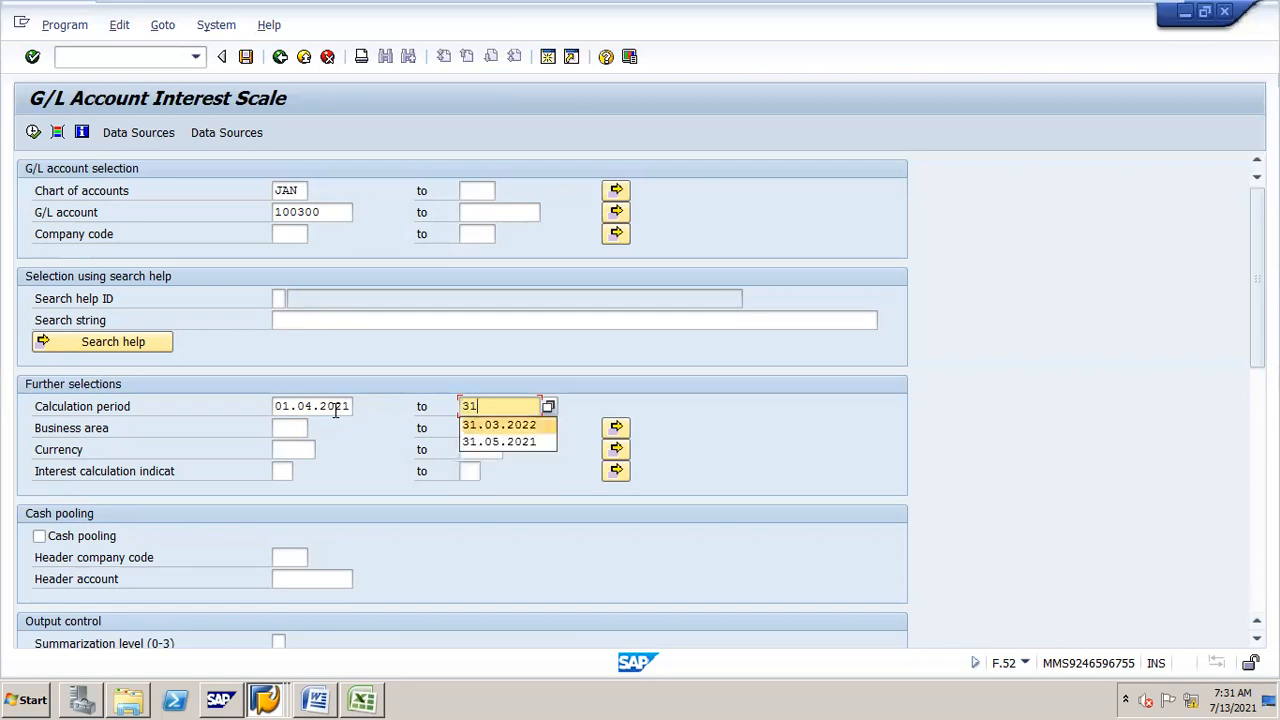
key(Return)
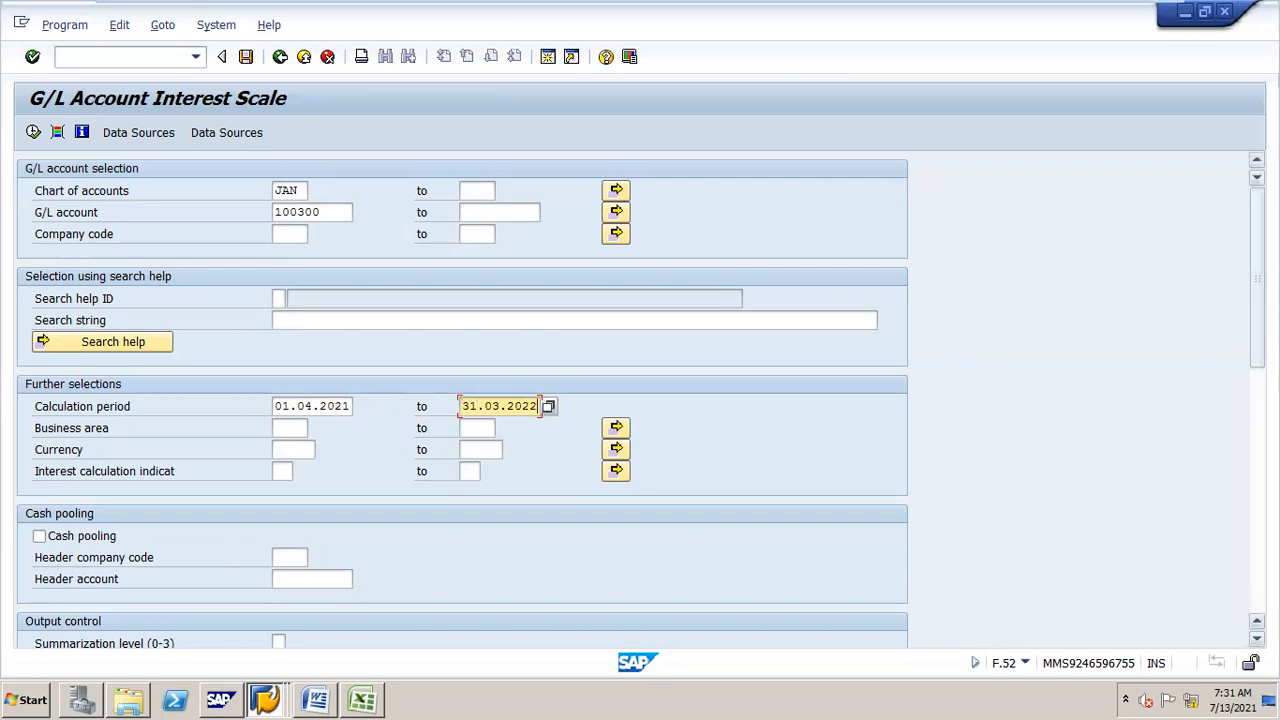
Step: Turn on the Additional balance line output option
scroll(640, 400, down, 5)
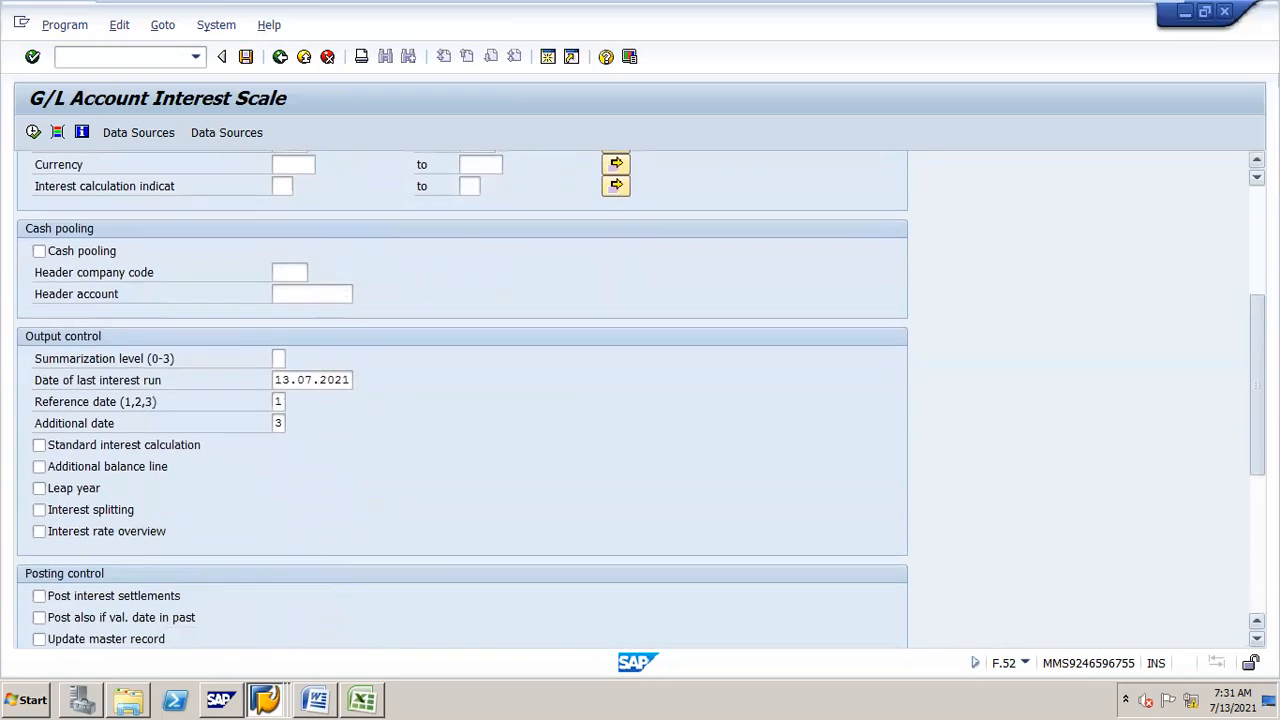
scroll(640, 400, down, 3)
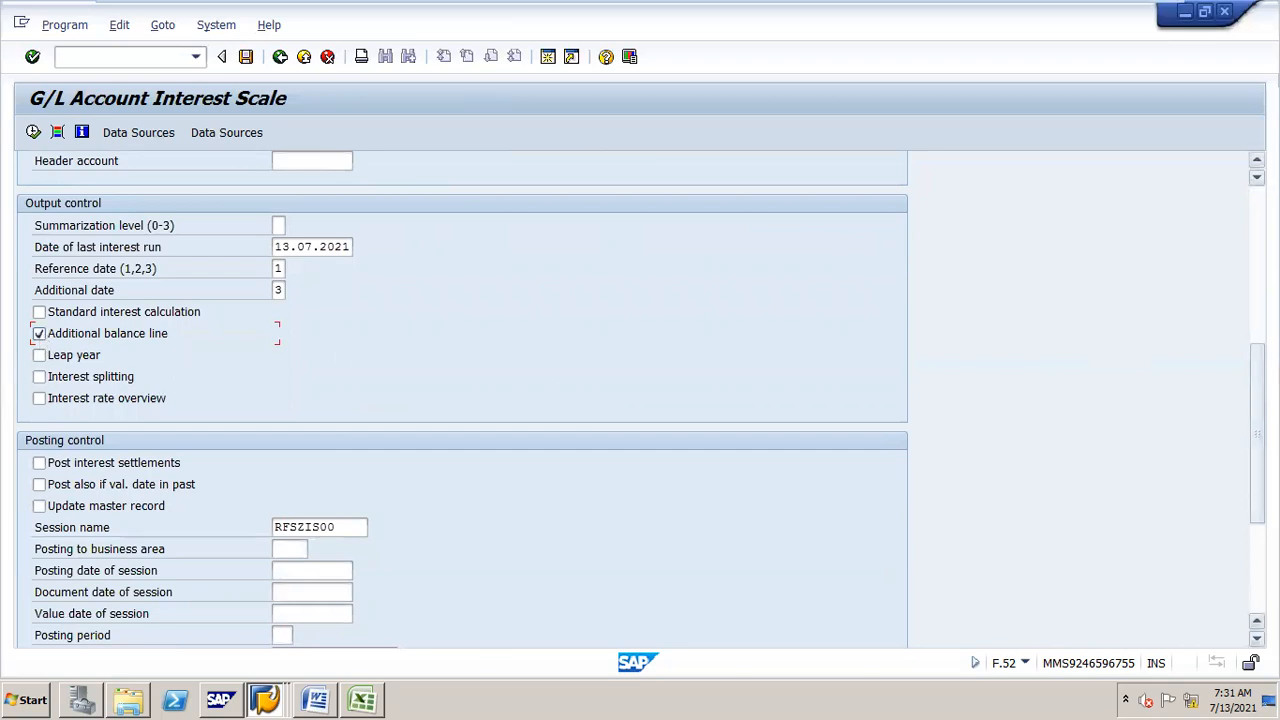
scroll(460, 400, up, 4)
scroll(460, 400, up, 3)
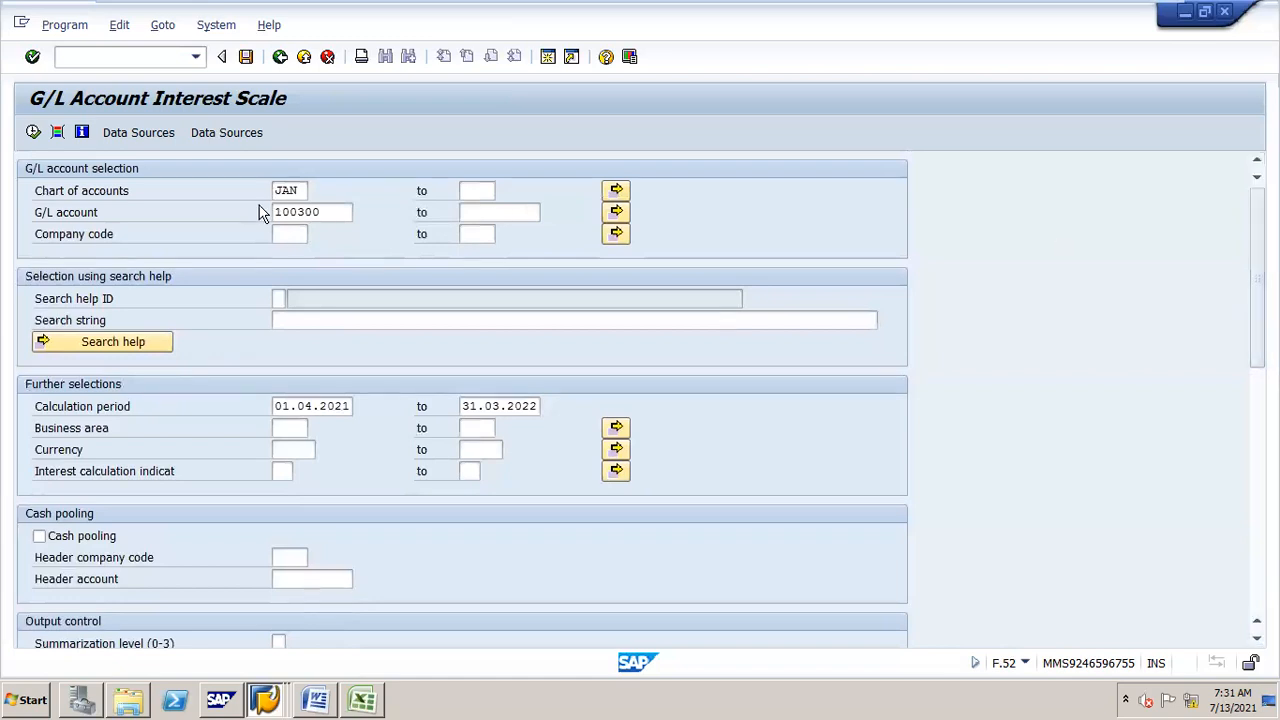
Step: Enter company code JAN and execute the interest scale run
click(290, 235)
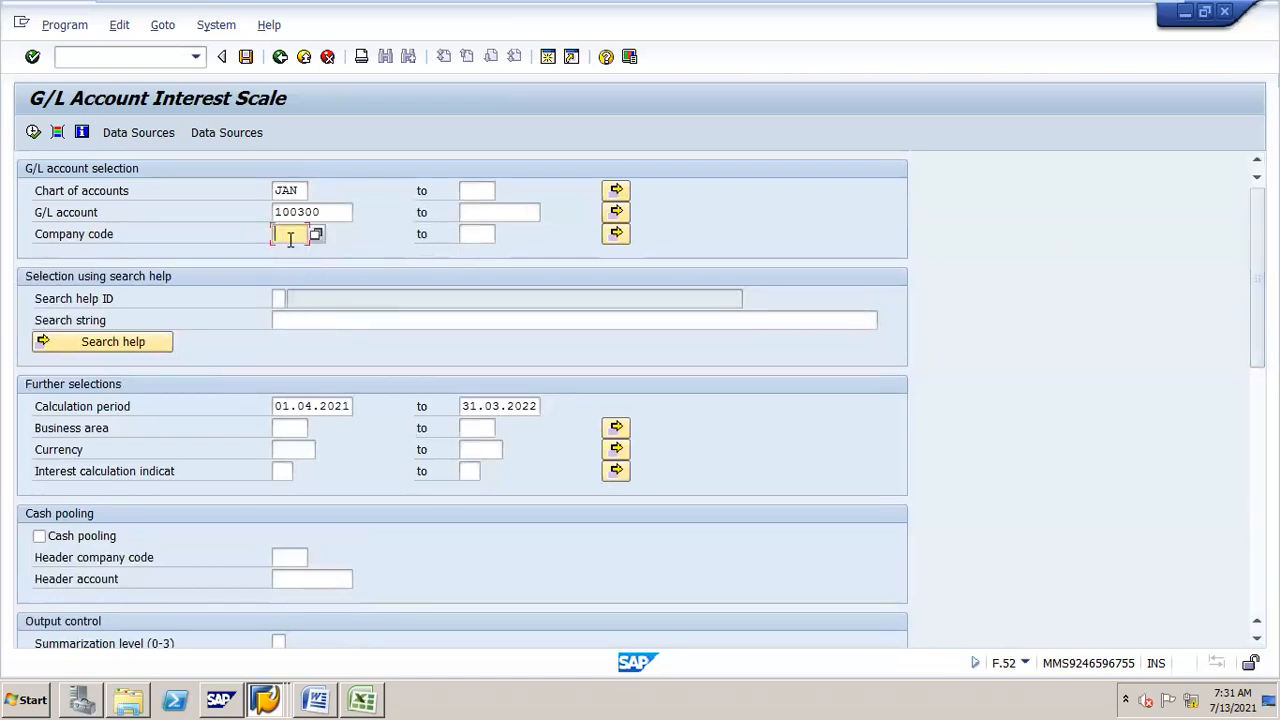
text(JAN)
click(33, 132)
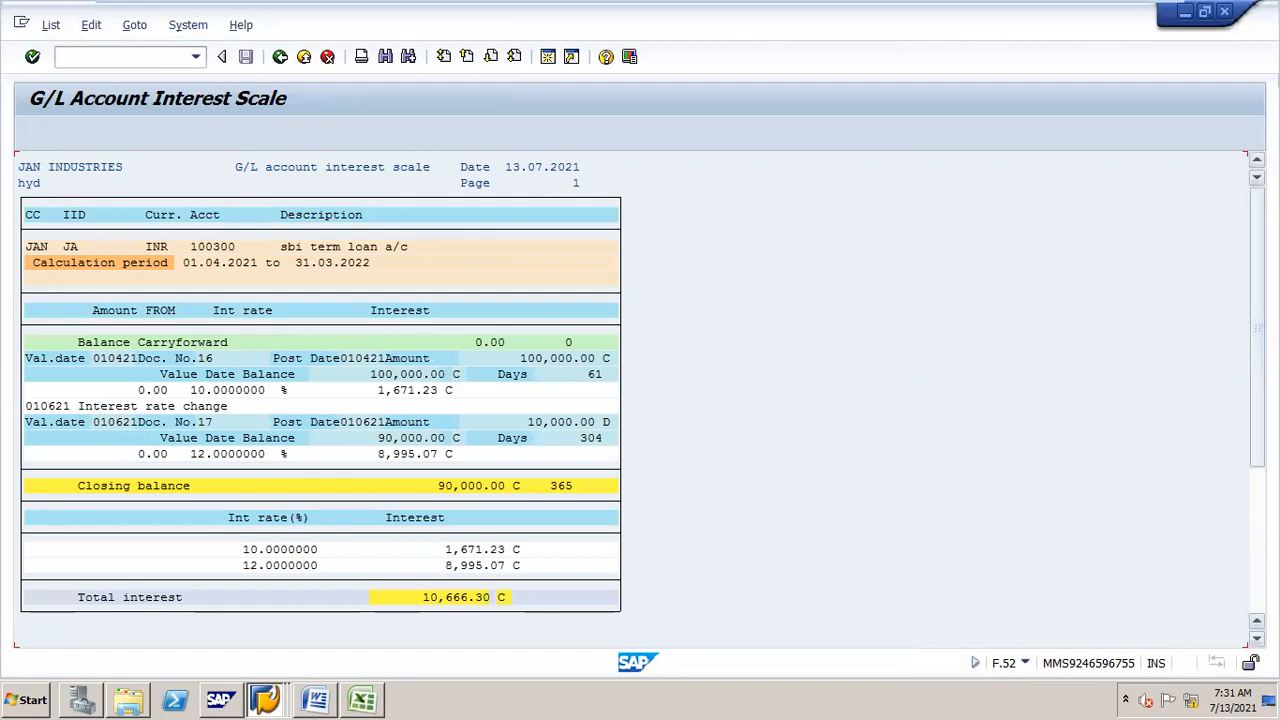
Step: Examine the interest scale's value date balances, interest rates and total interest
scroll(1240, 410, down, 1)
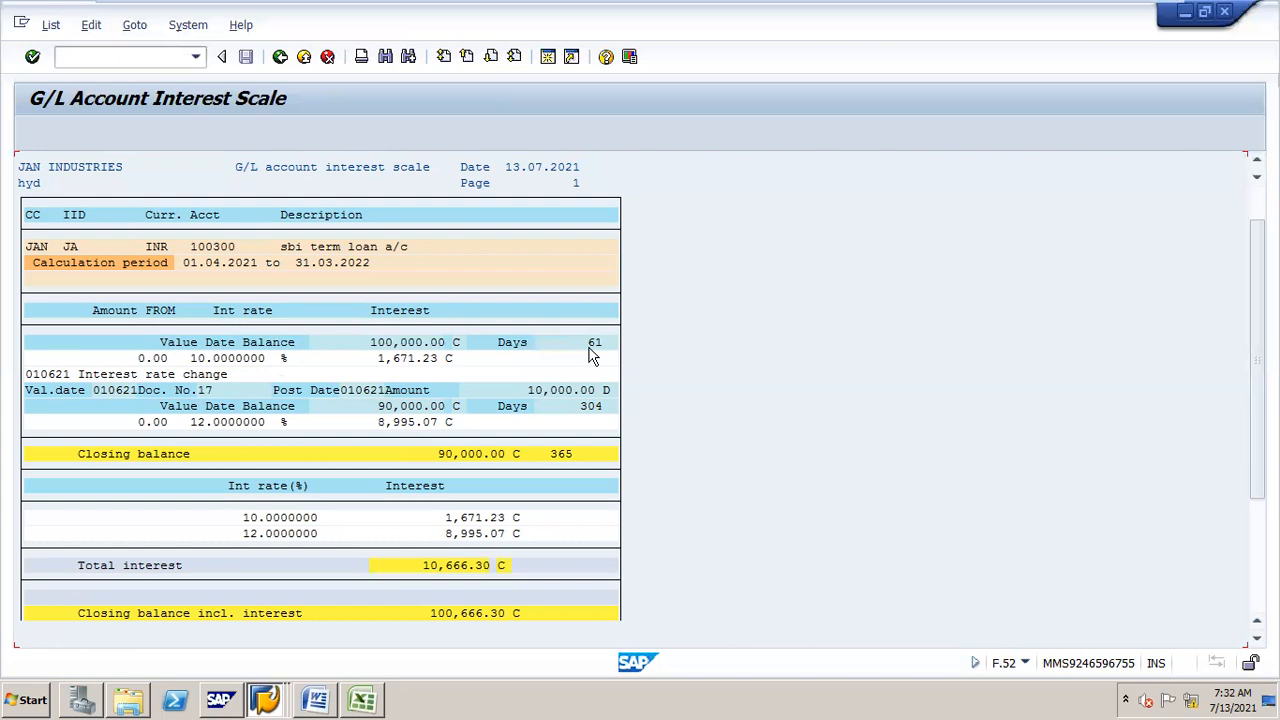
click(417, 407)
click(255, 422)
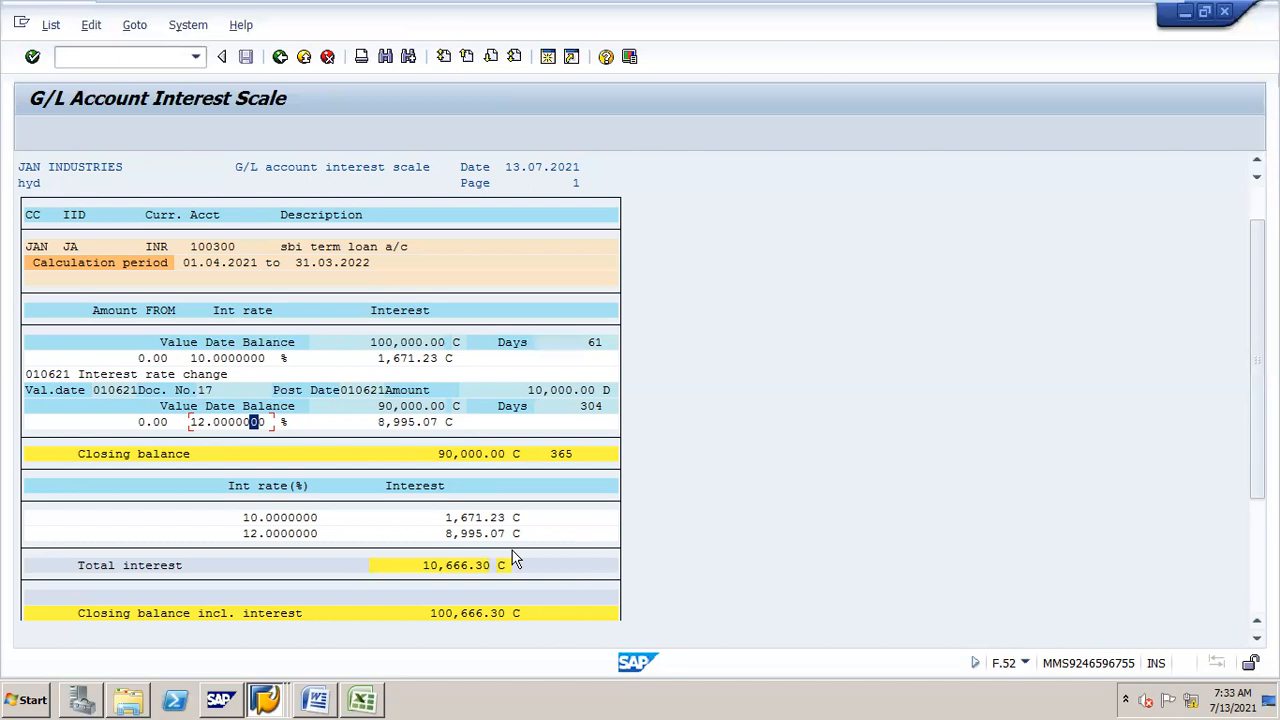
Step: Return to the selection screen and set the calculation period from 01.04.2021 to 30.04.2021
click(280, 57)
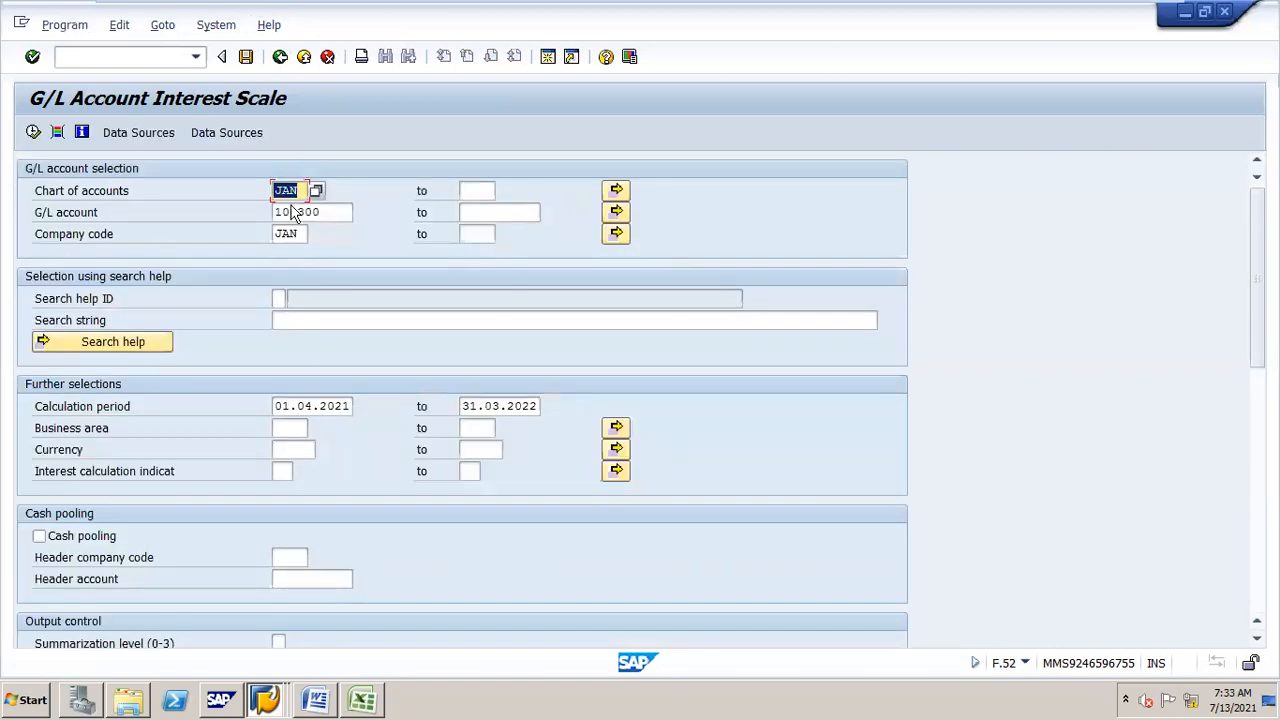
drag(276, 406, 523, 400)
key(BackSpace)
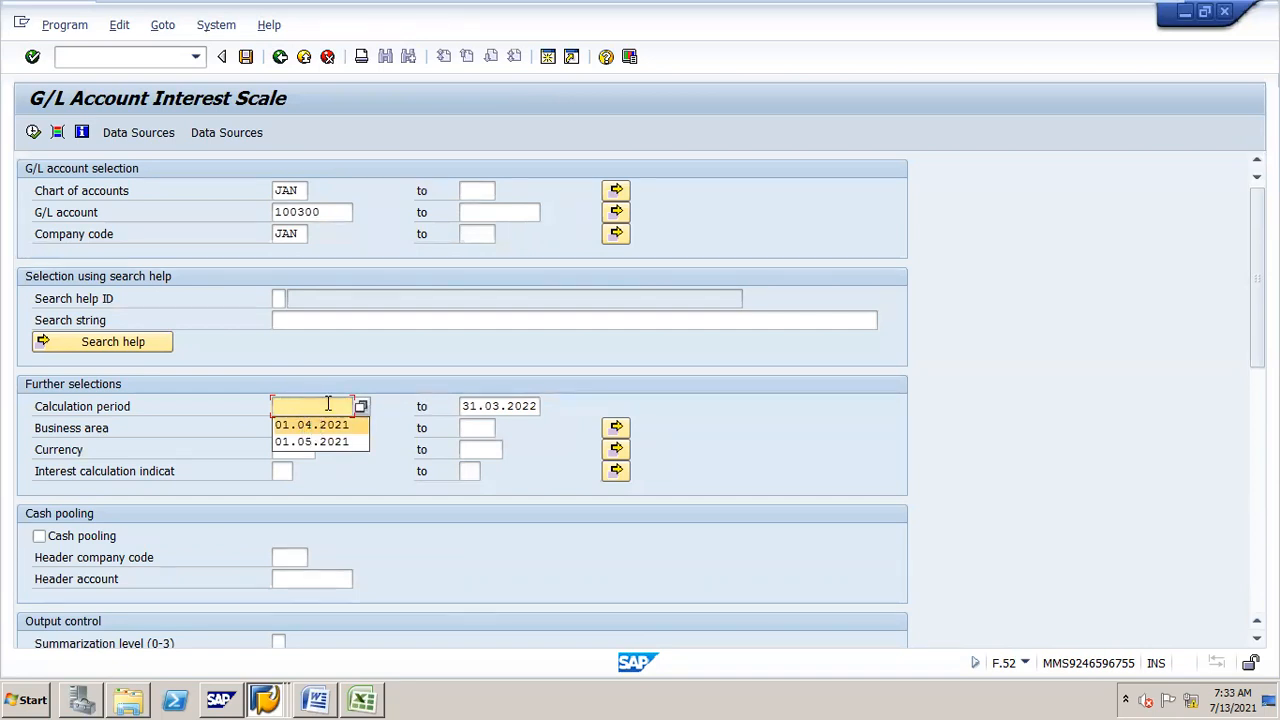
text(01.0)
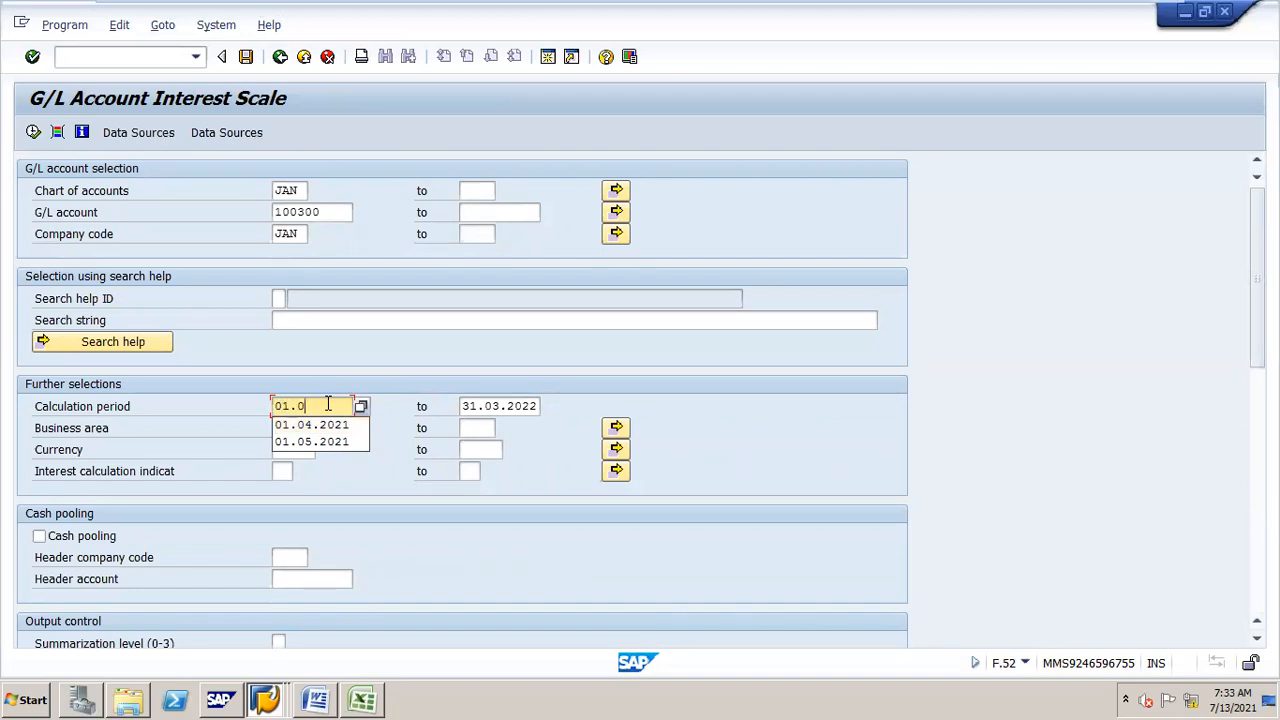
text(4.2021)
key(Tab)
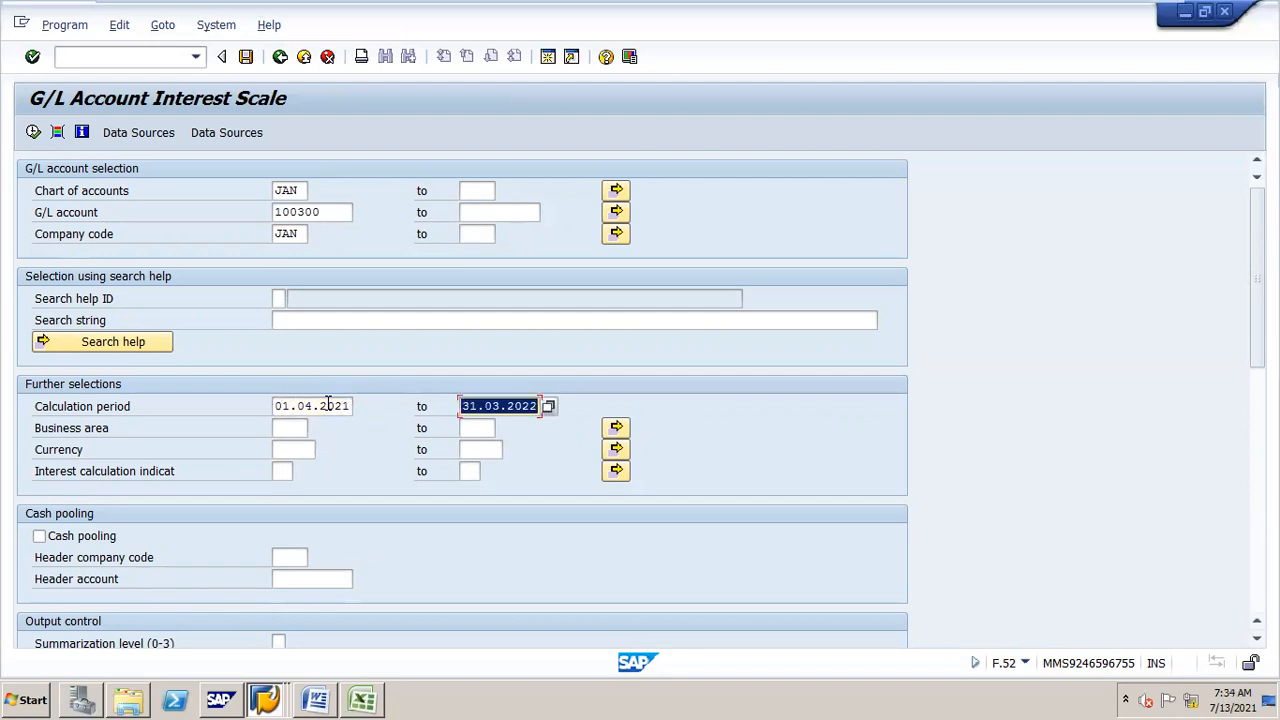
text(30.0)
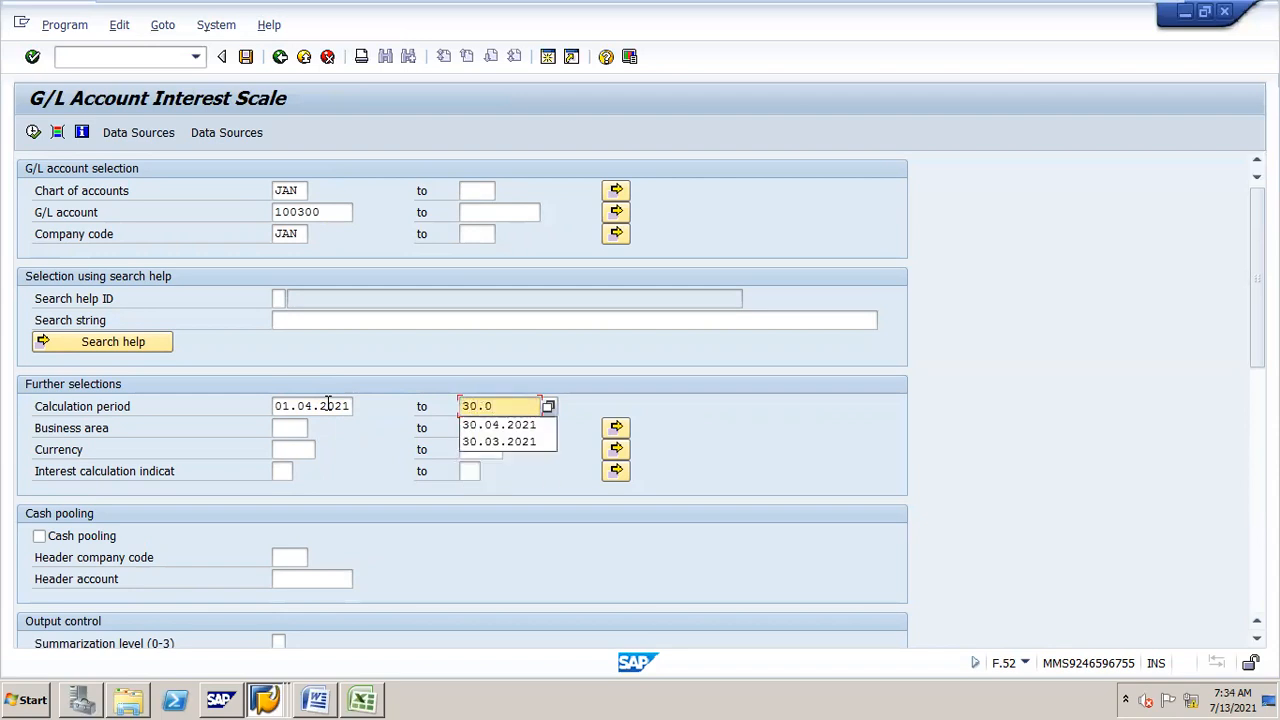
text(4.2021)
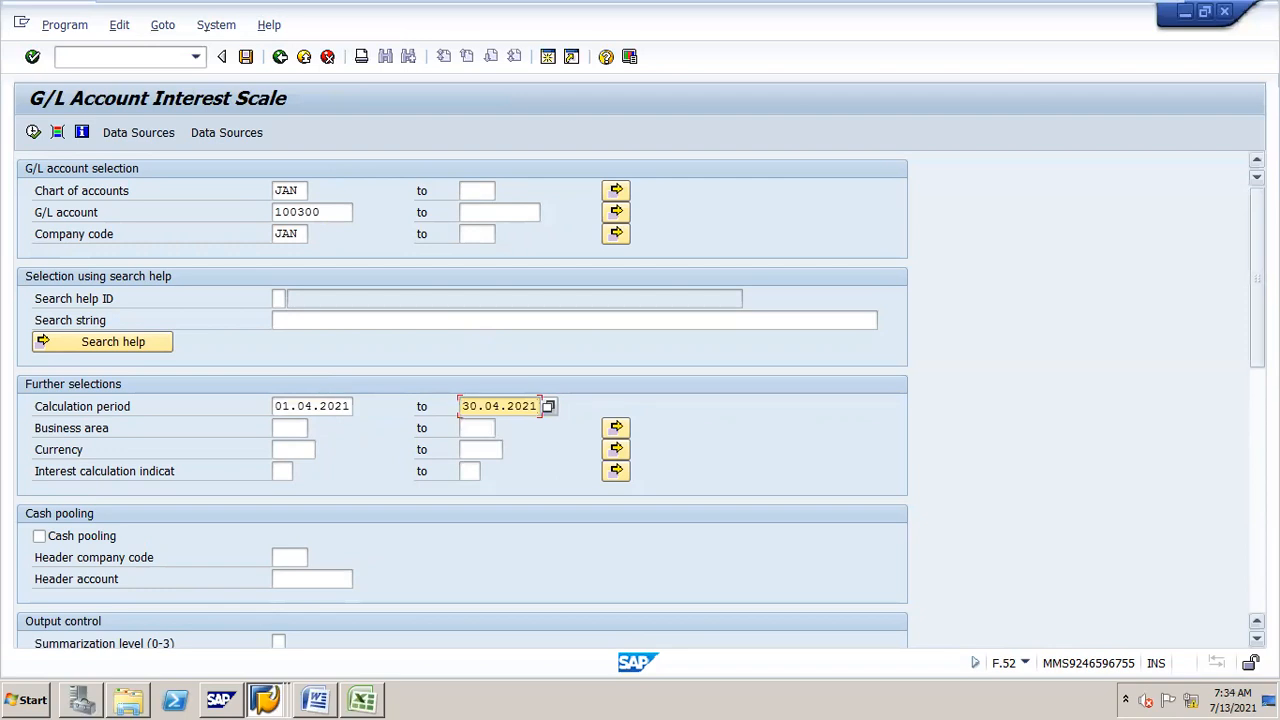
Step: Turn on the Post interest settlements and Update master record options
scroll(328, 403, down, 3)
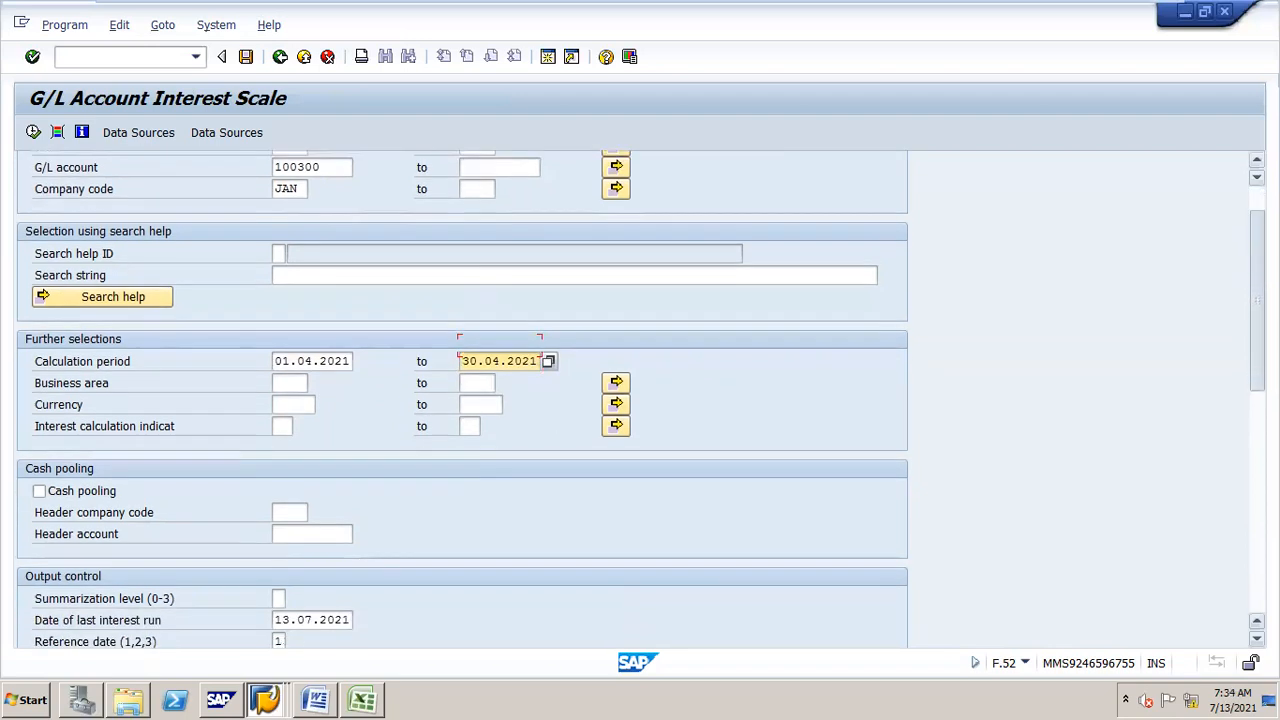
scroll(460, 400, down, 1)
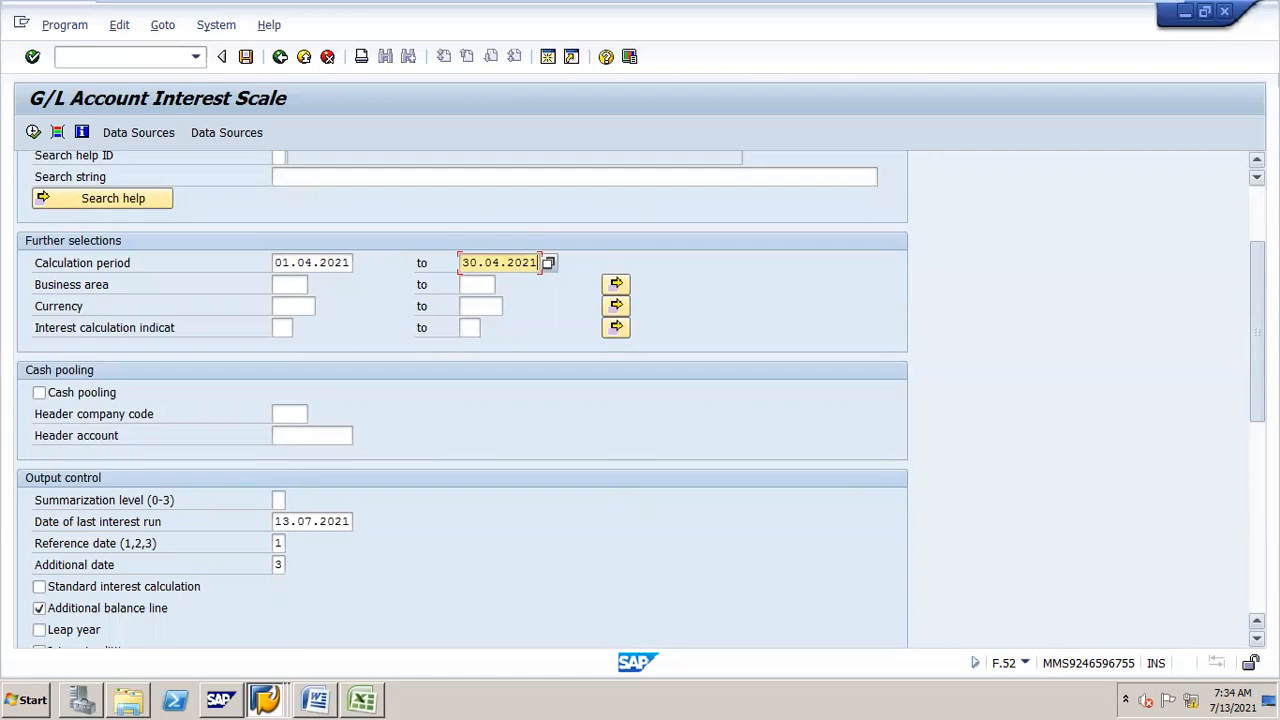
scroll(460, 400, down, 2)
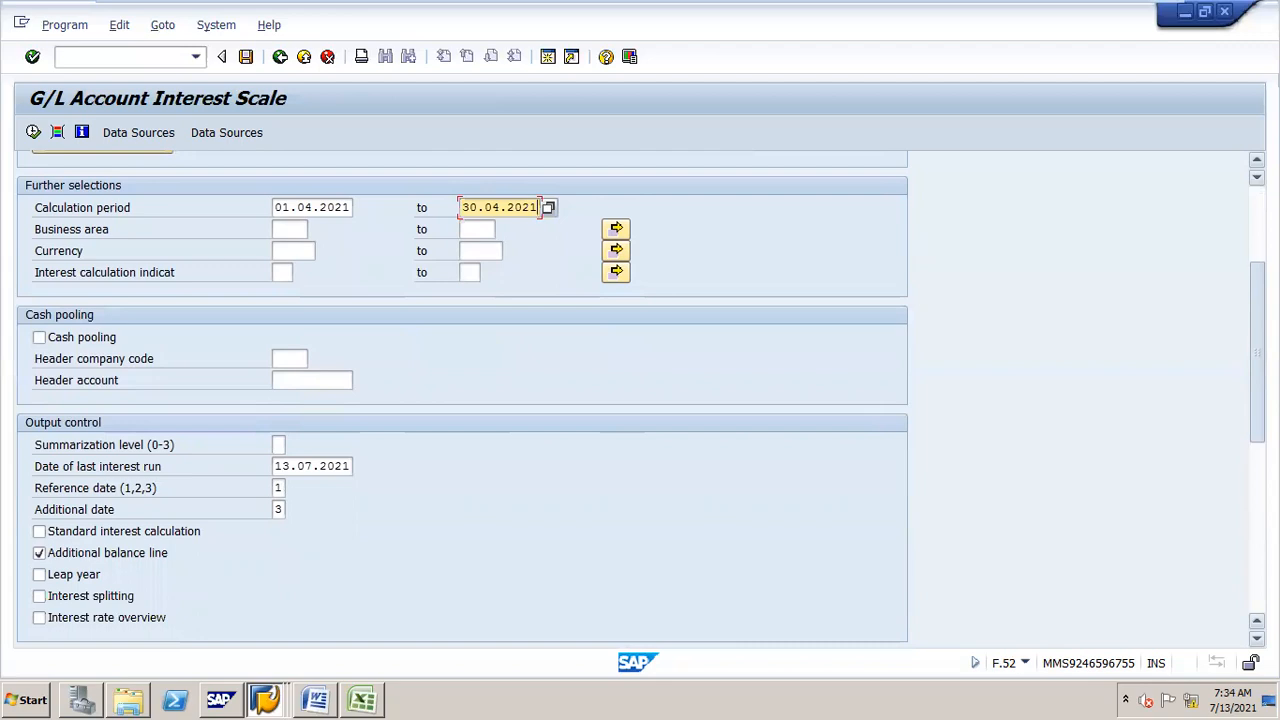
scroll(460, 400, up, 1)
scroll(460, 400, down, 6)
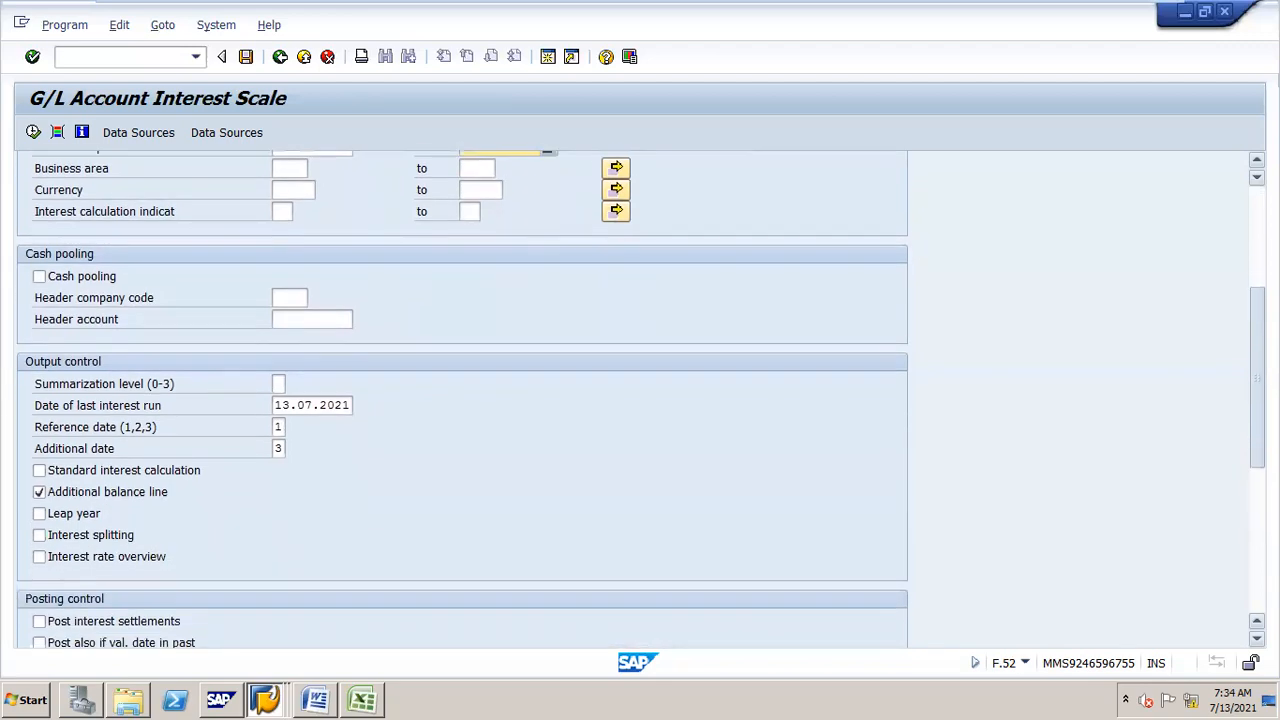
scroll(49, 243, down, 2)
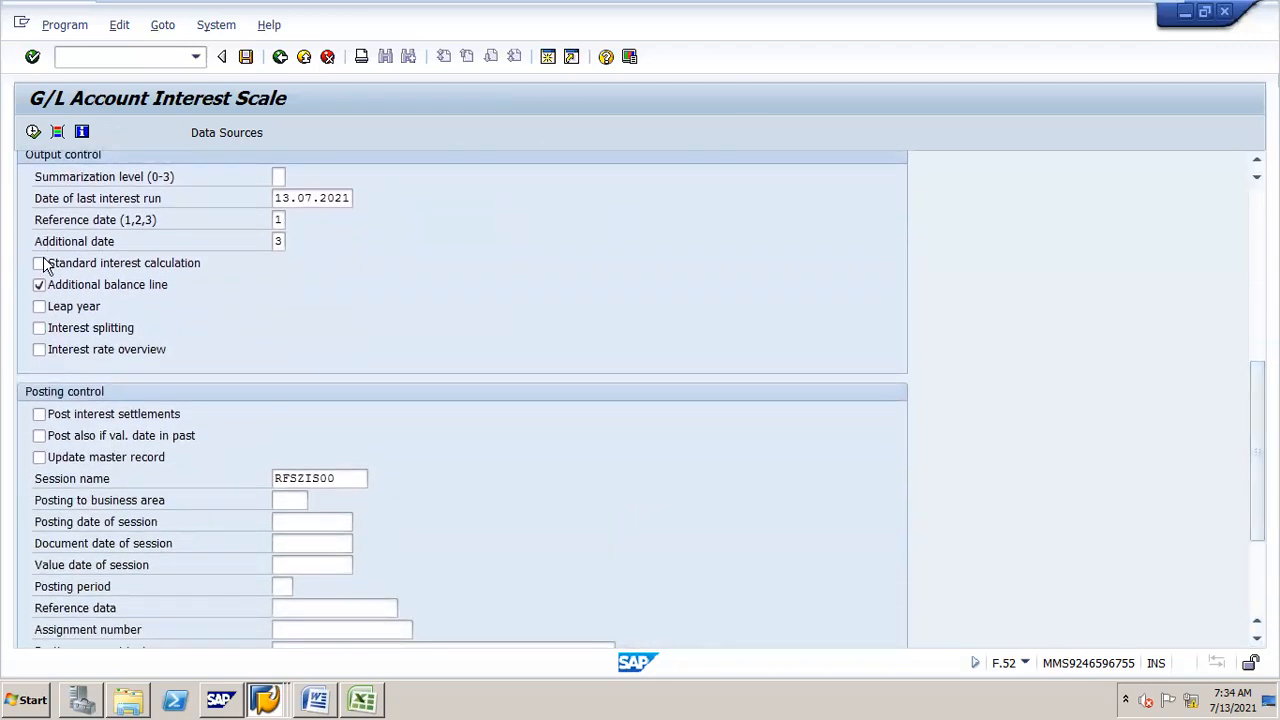
click(40, 415)
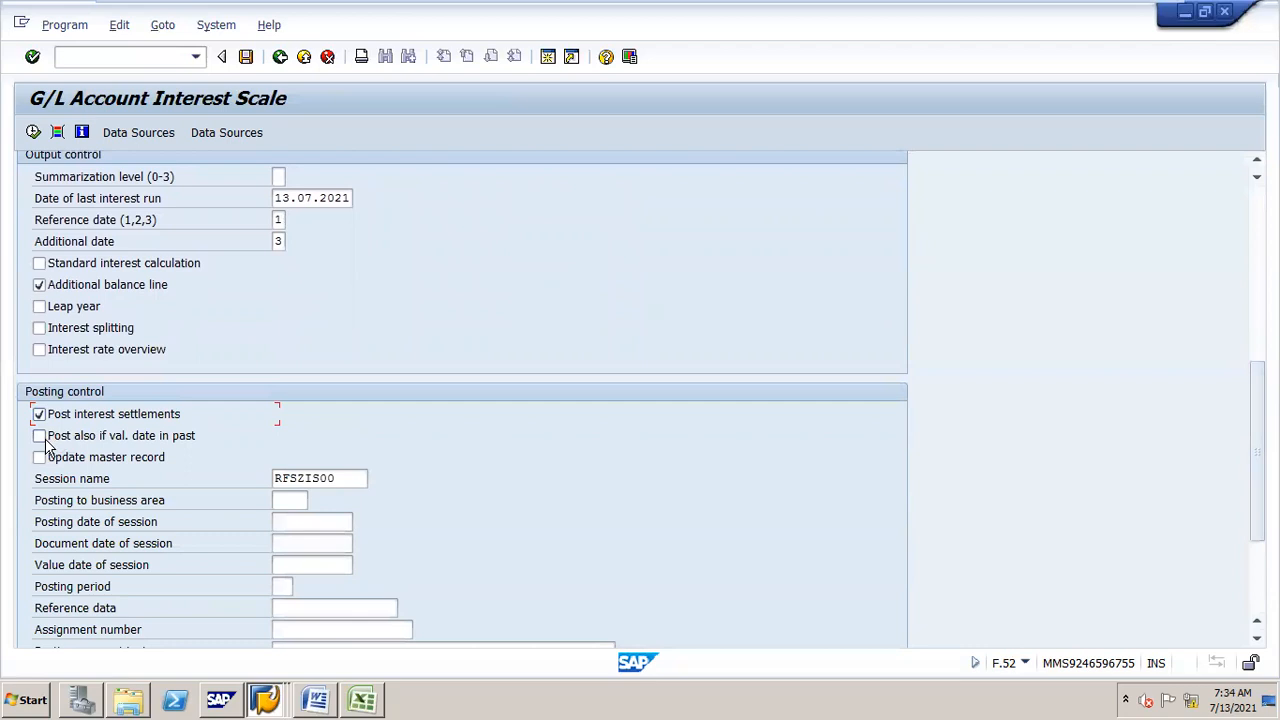
click(42, 459)
Step: Set the session name to JAN and the posting, document and value dates of session to 30.04.2021
double_click(350, 481)
key(Delete)
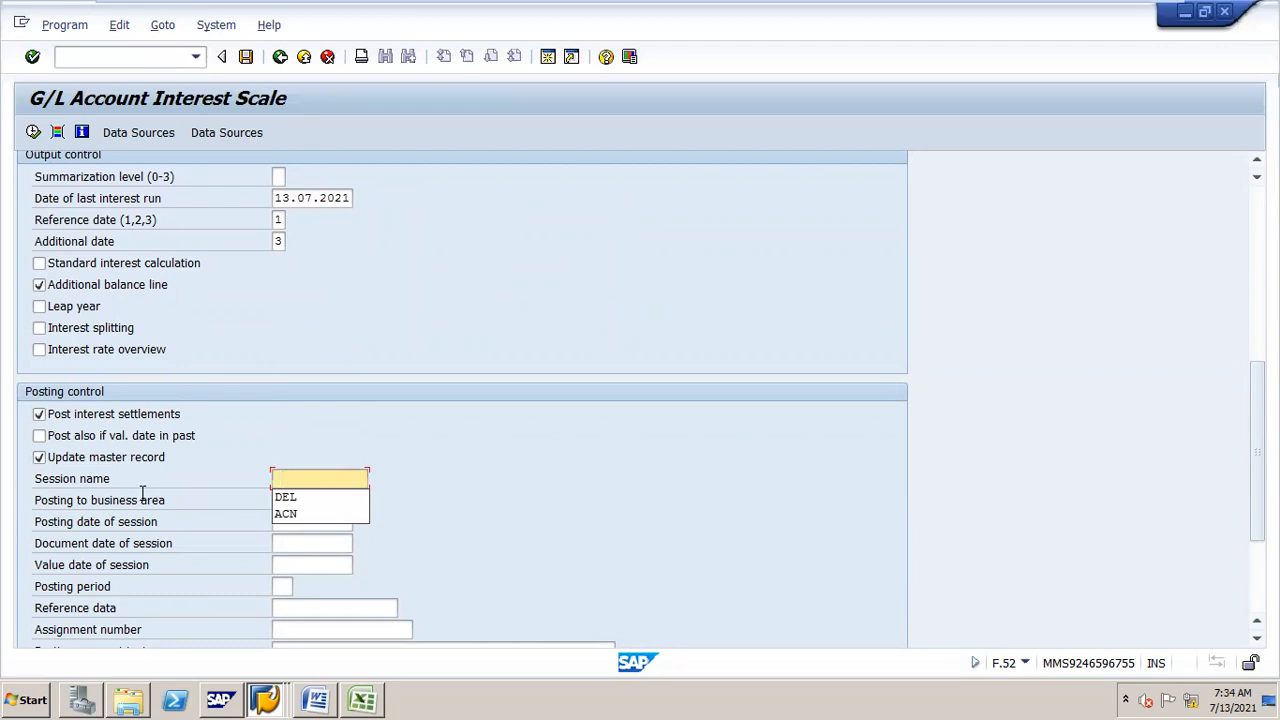
text(JAN)
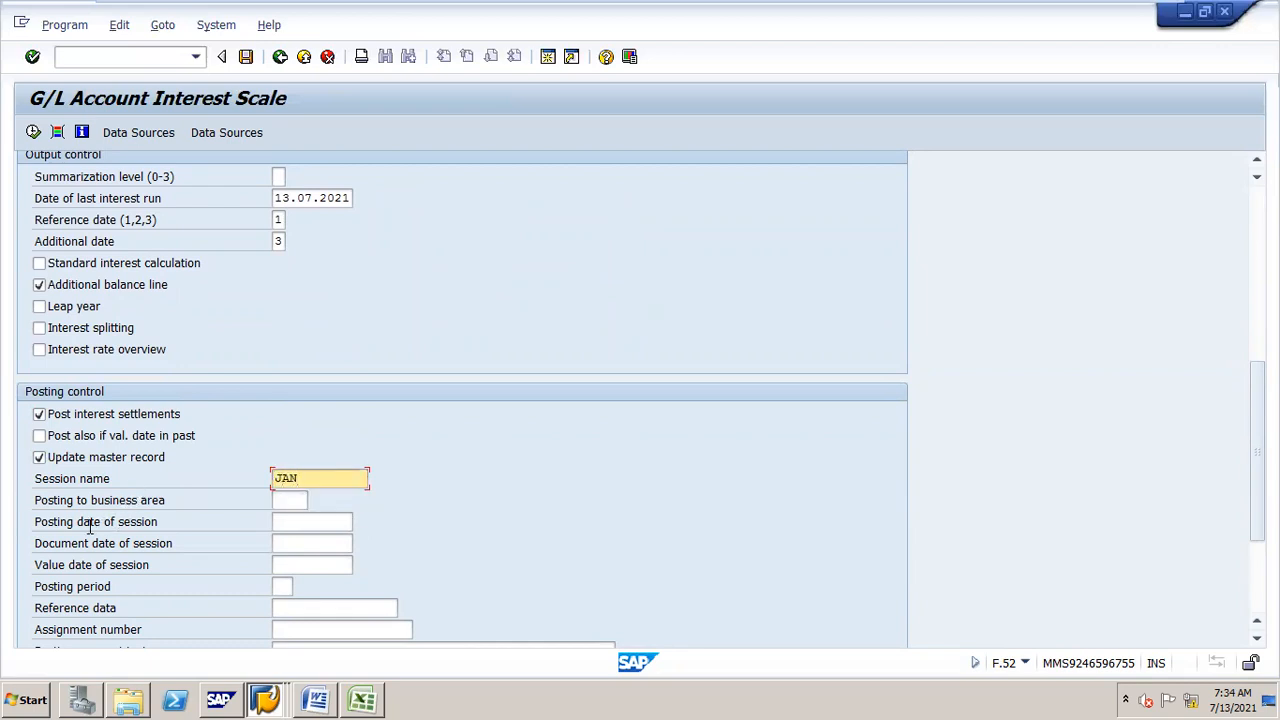
click(316, 521)
click(318, 541)
click(318, 544)
click(318, 562)
click(318, 565)
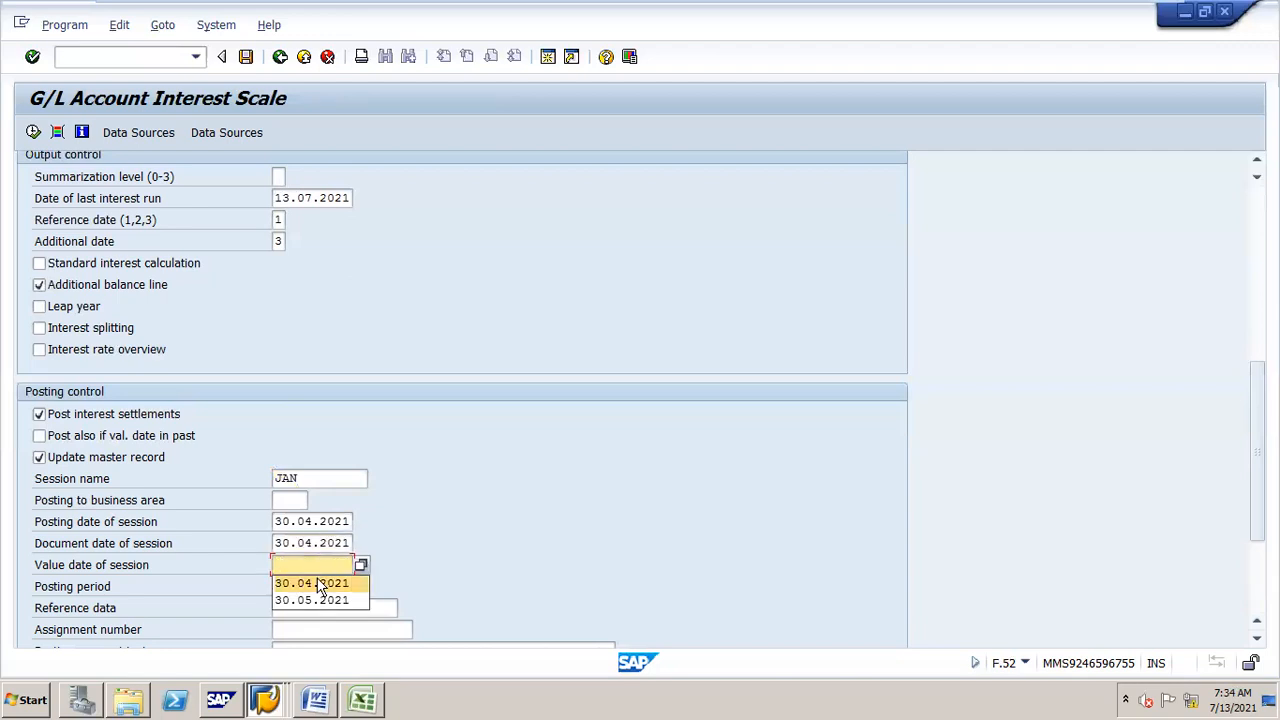
click(318, 586)
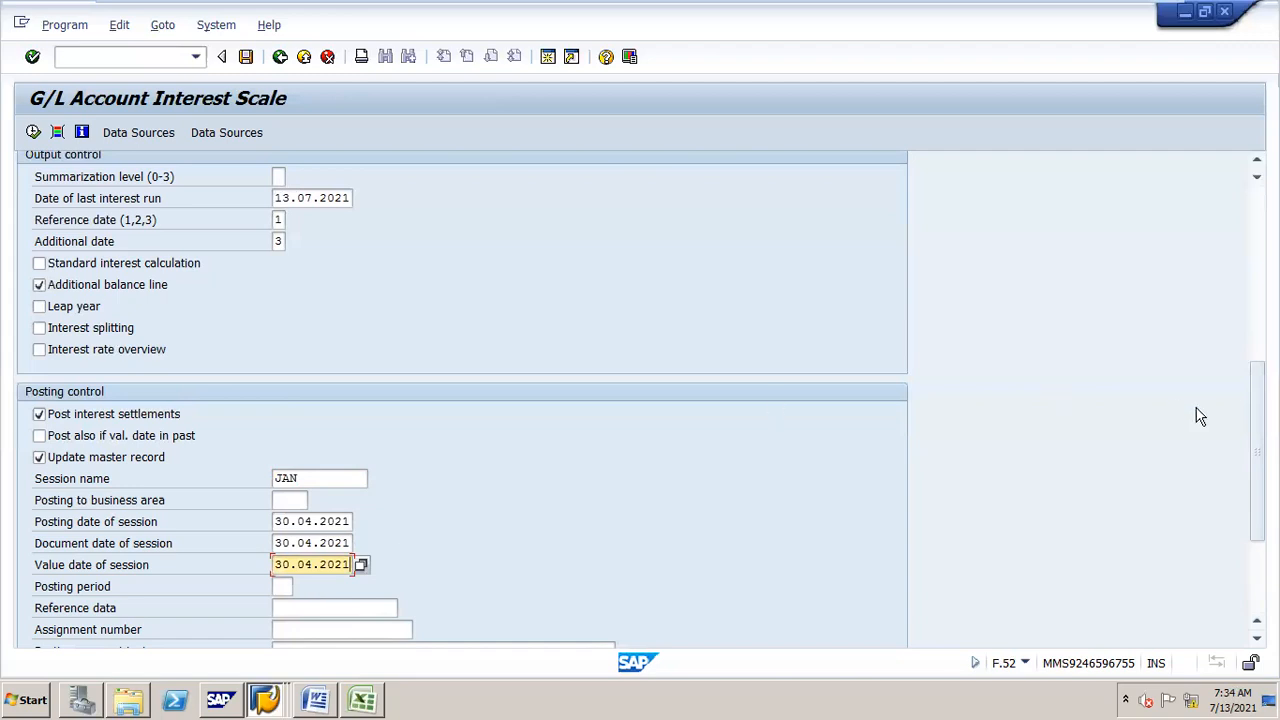
Step: Enter the posting segment text 'int for apr' and execute the interest scale run
scroll(1257, 450, down, 3)
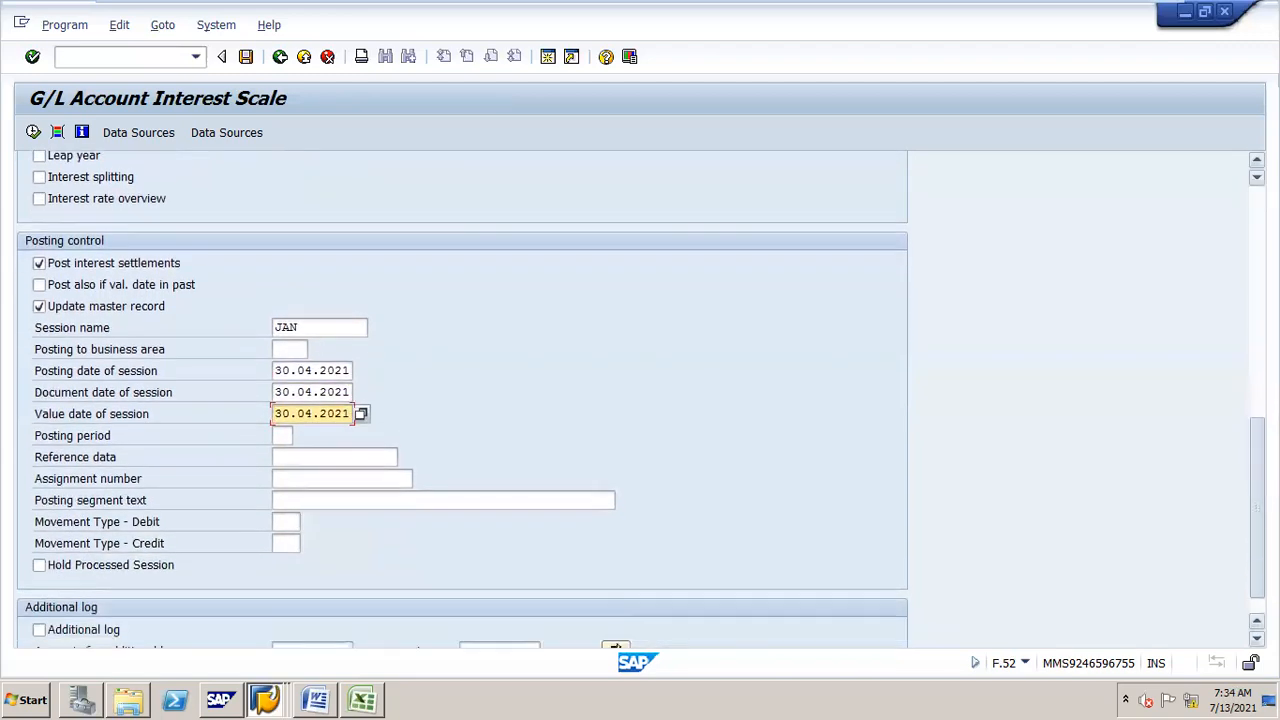
click(358, 498)
click(357, 518)
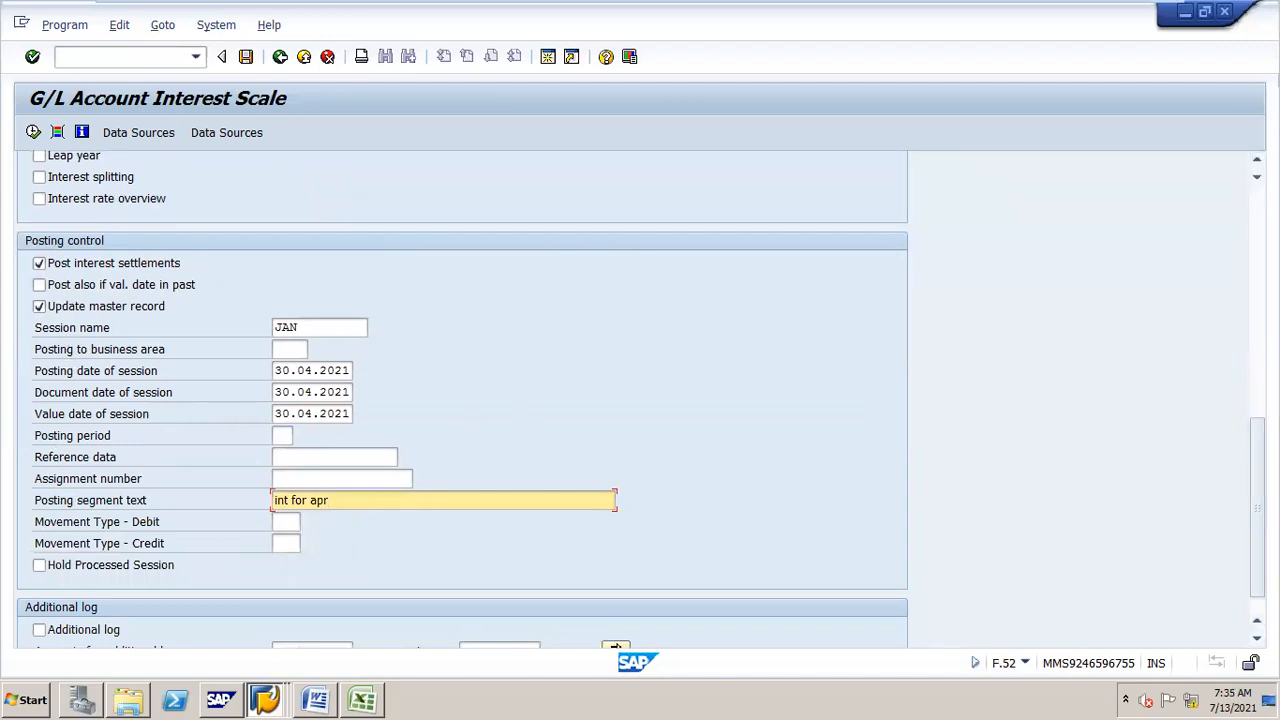
drag(1257, 490, 1257, 250)
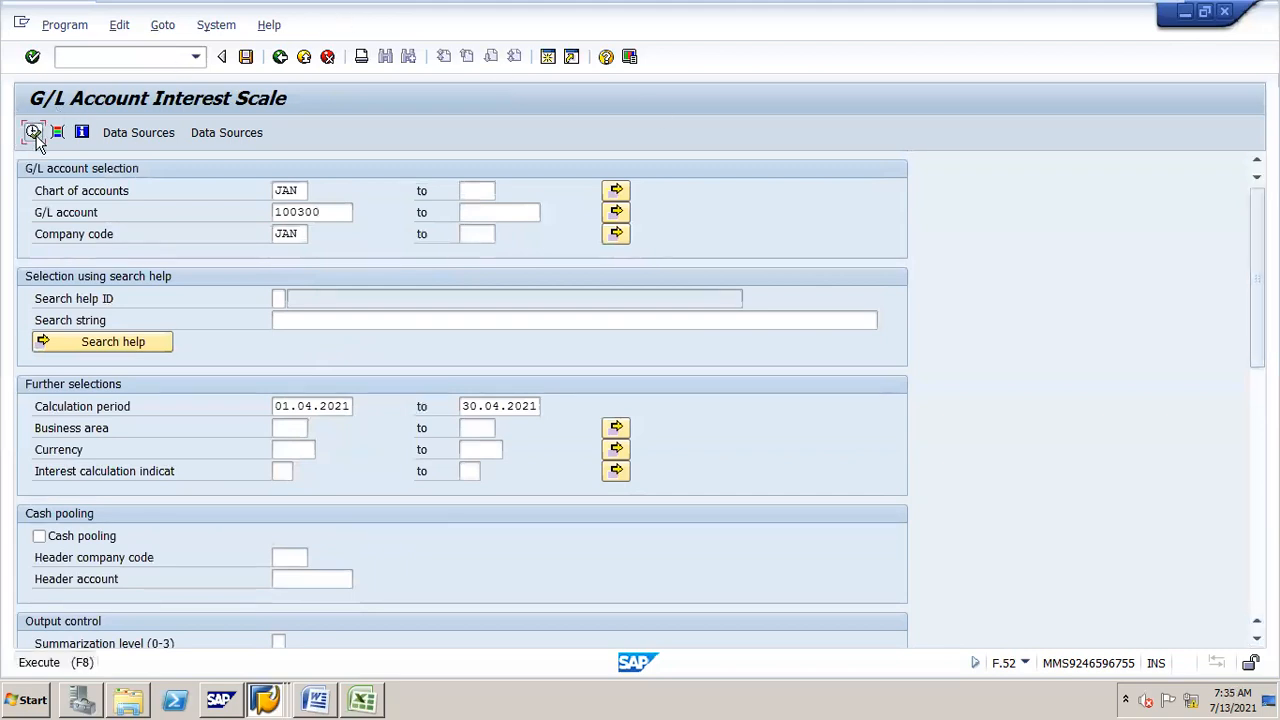
click(33, 132)
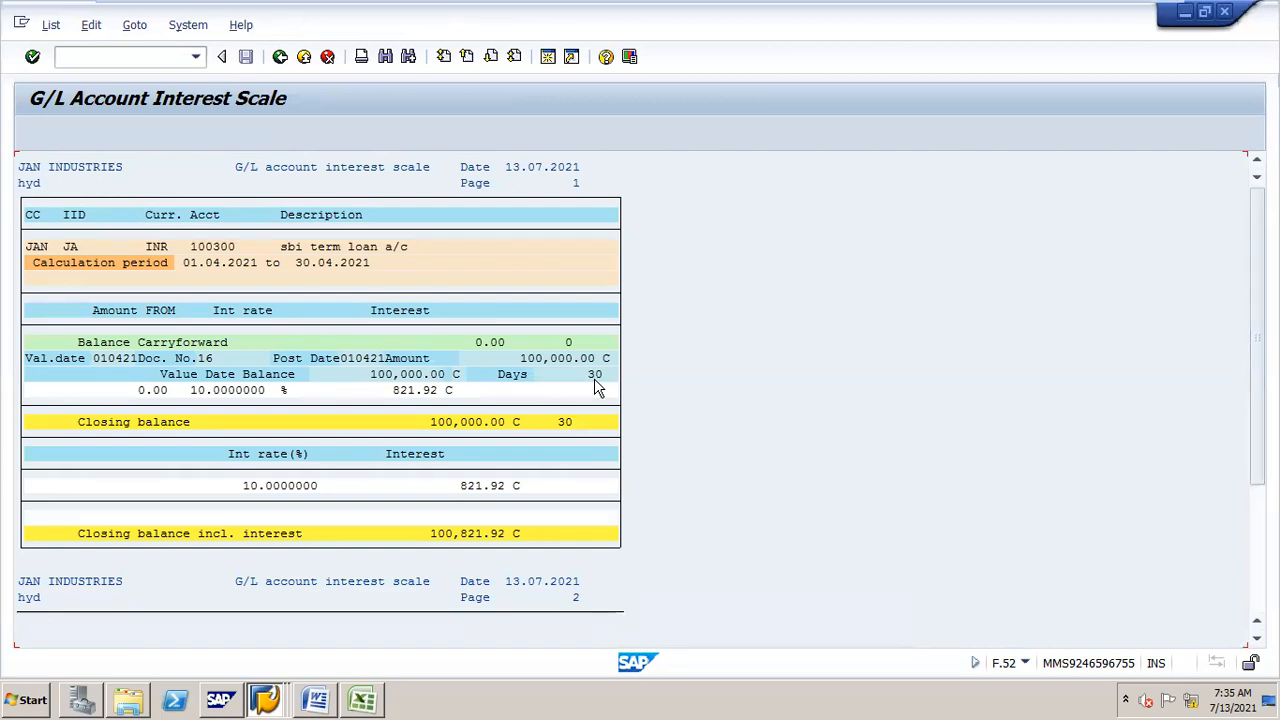
Step: Open the batch input session overview and analyse the transactions in the JAN session
click(190, 25)
mouse_move(224, 123)
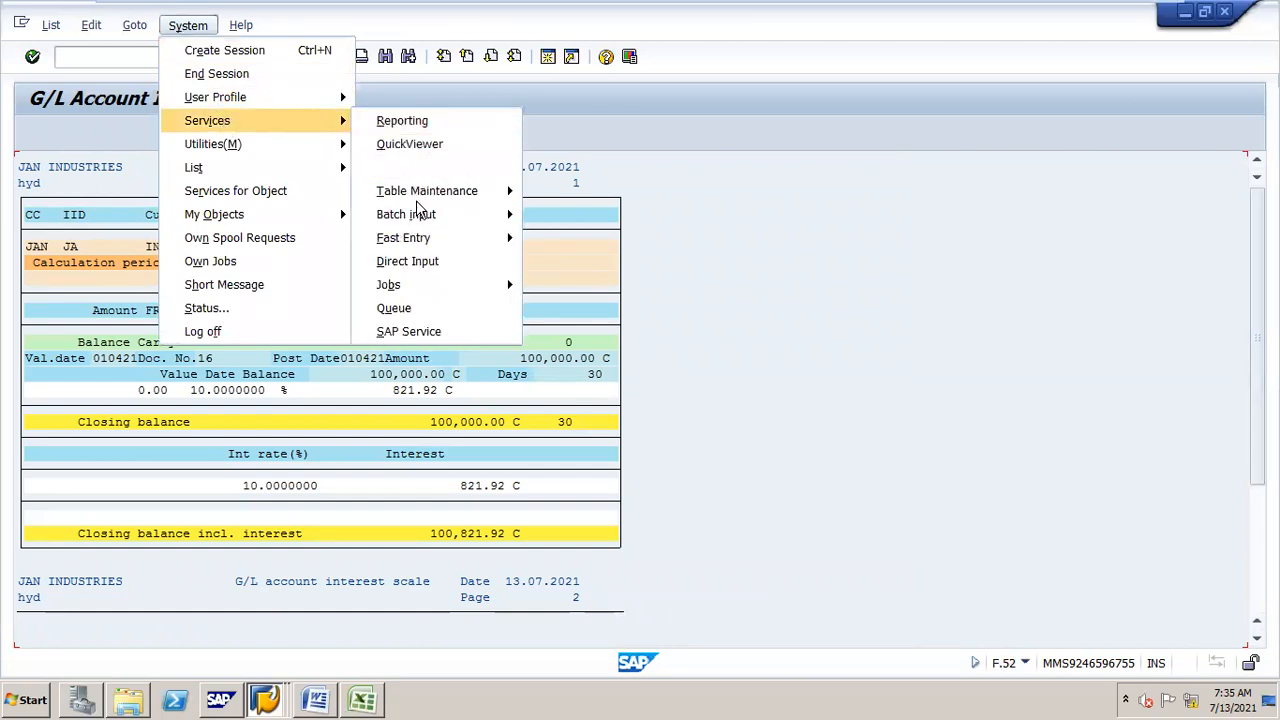
mouse_move(437, 214)
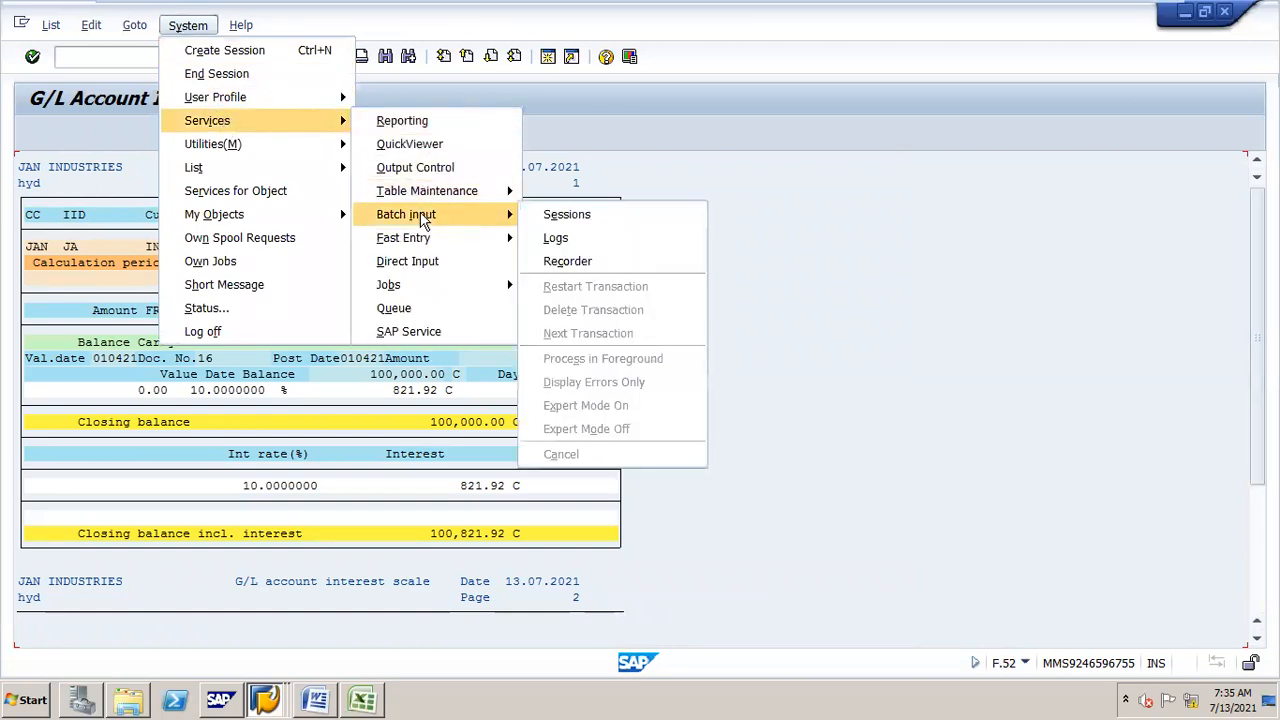
click(553, 214)
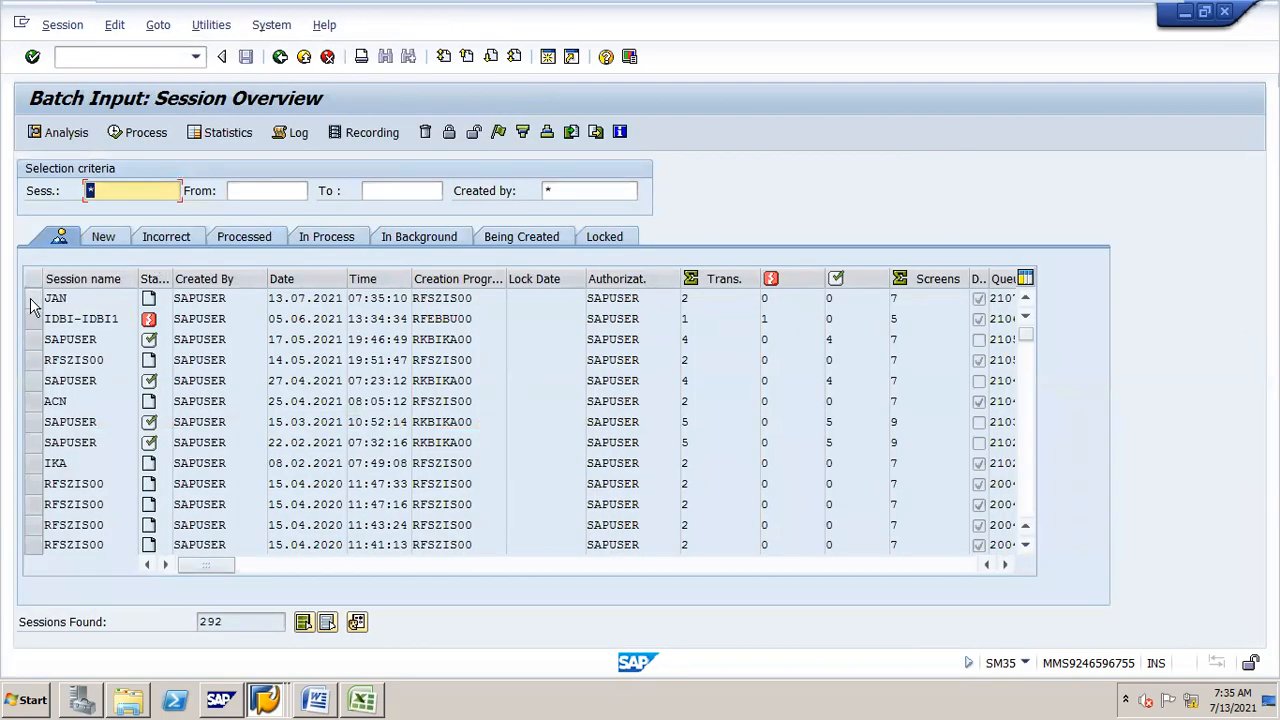
click(32, 300)
click(37, 137)
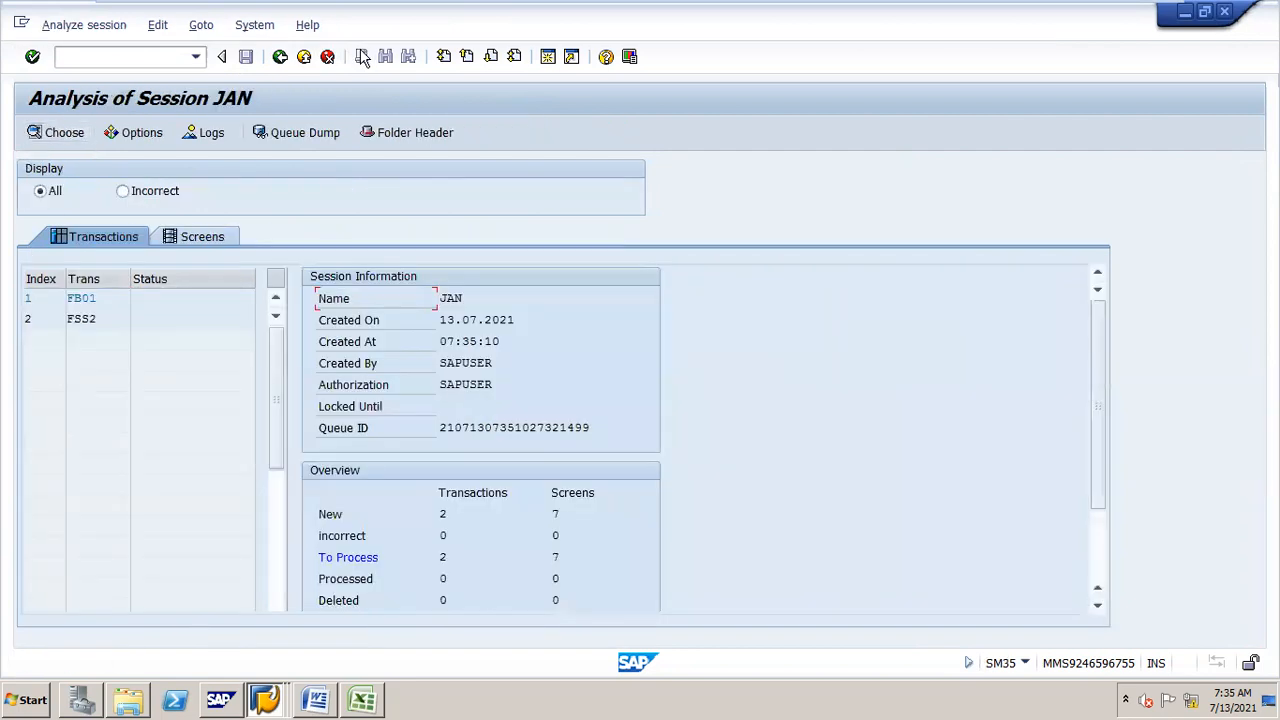
click(280, 56)
Step: Process the JAN batch input session in Display errors only mode
drag(399, 14, 475, 20)
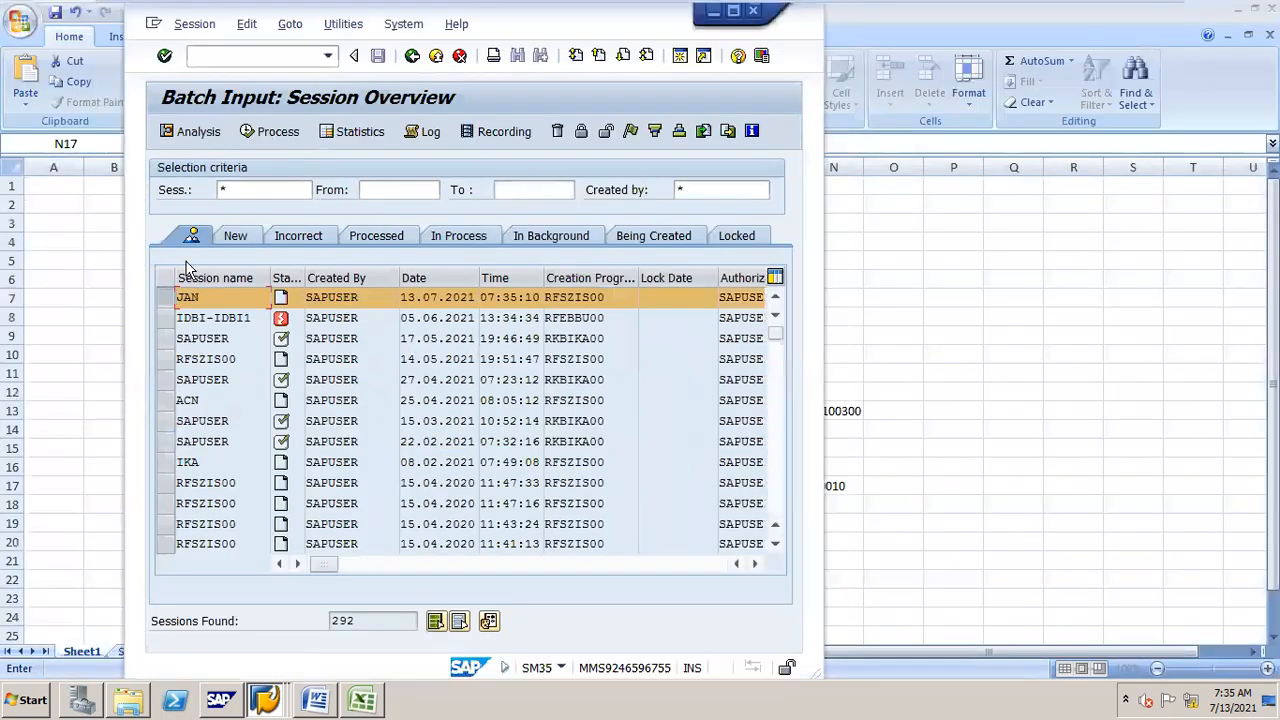
click(275, 131)
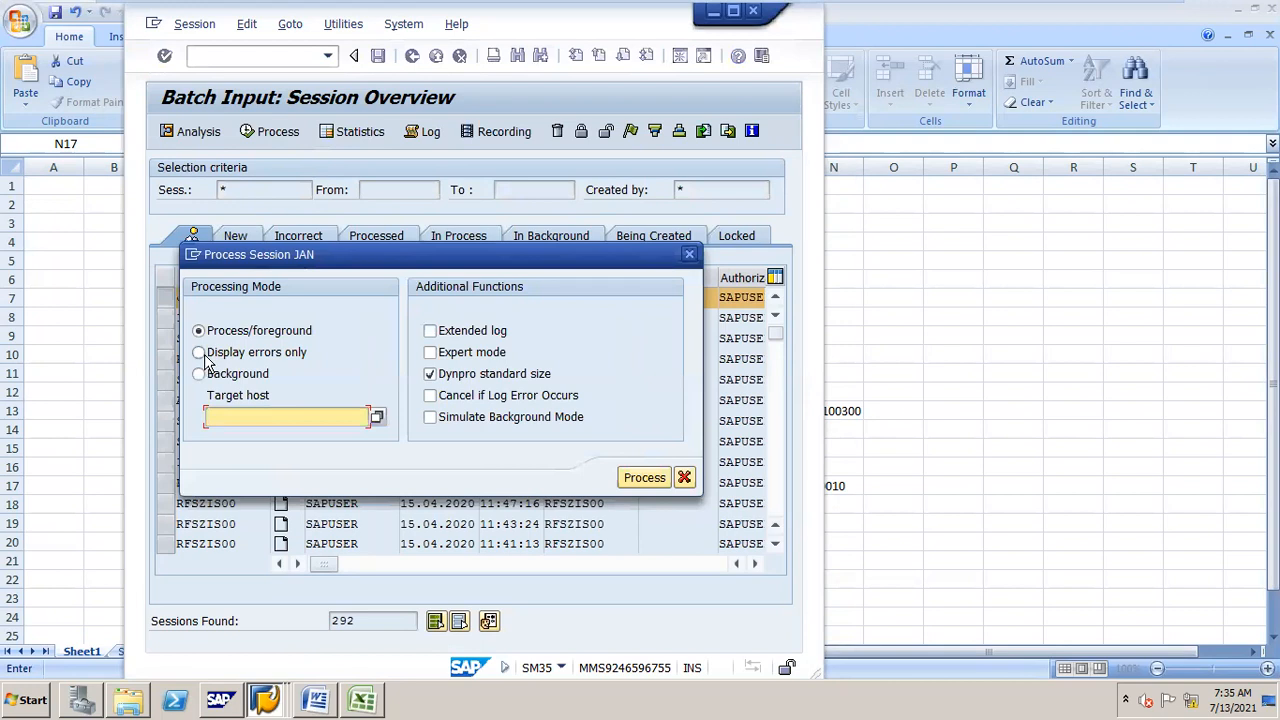
click(205, 356)
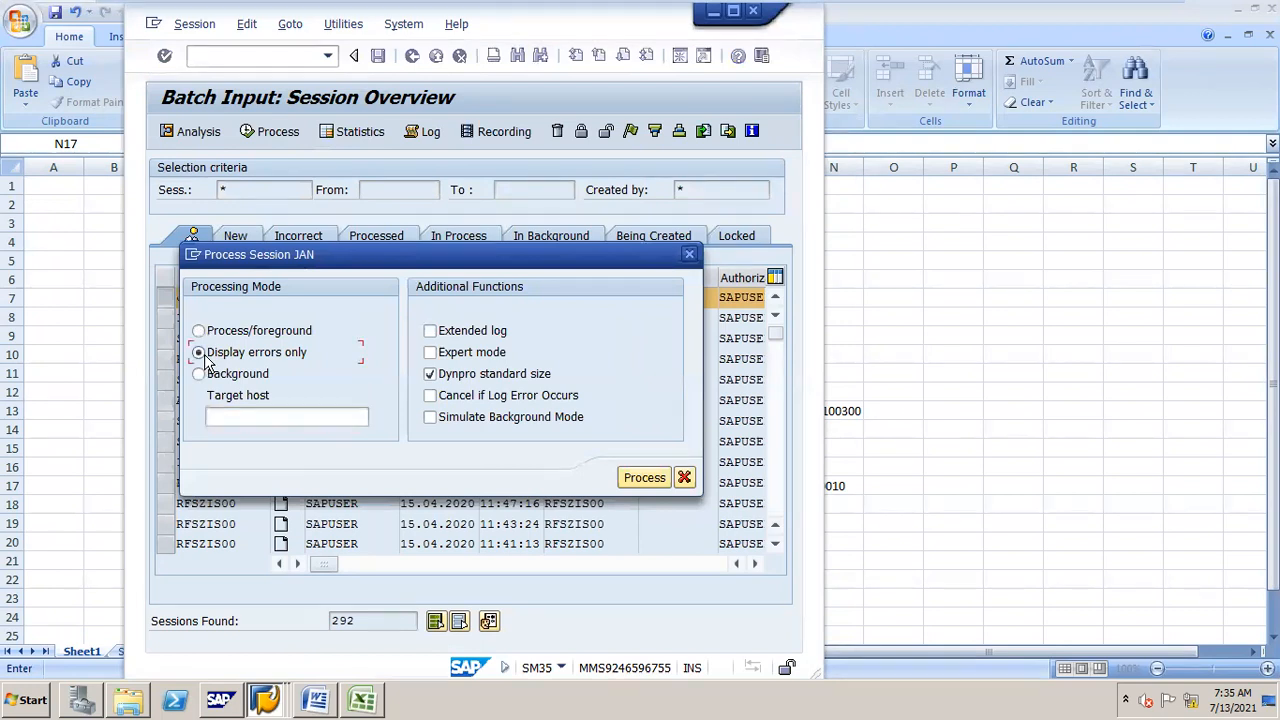
click(645, 478)
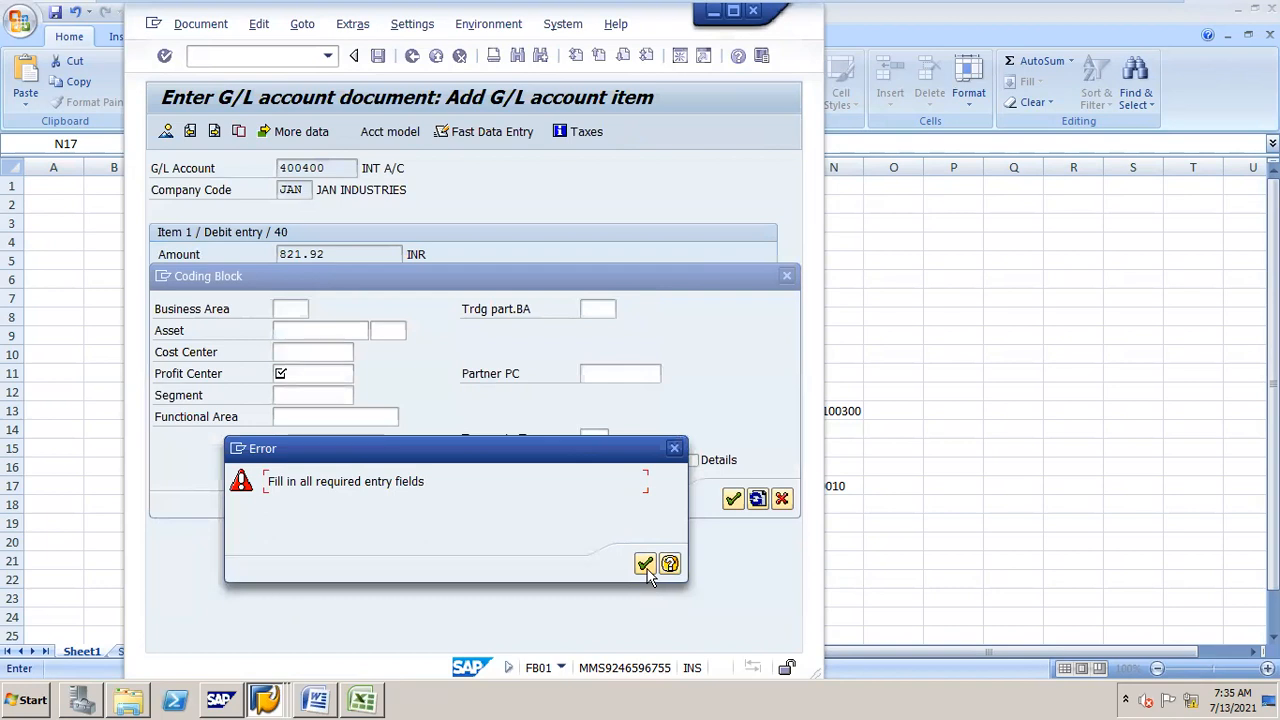
Step: Assign profit center STEEL to the debit item on interest account 400400 and confirm
click(645, 564)
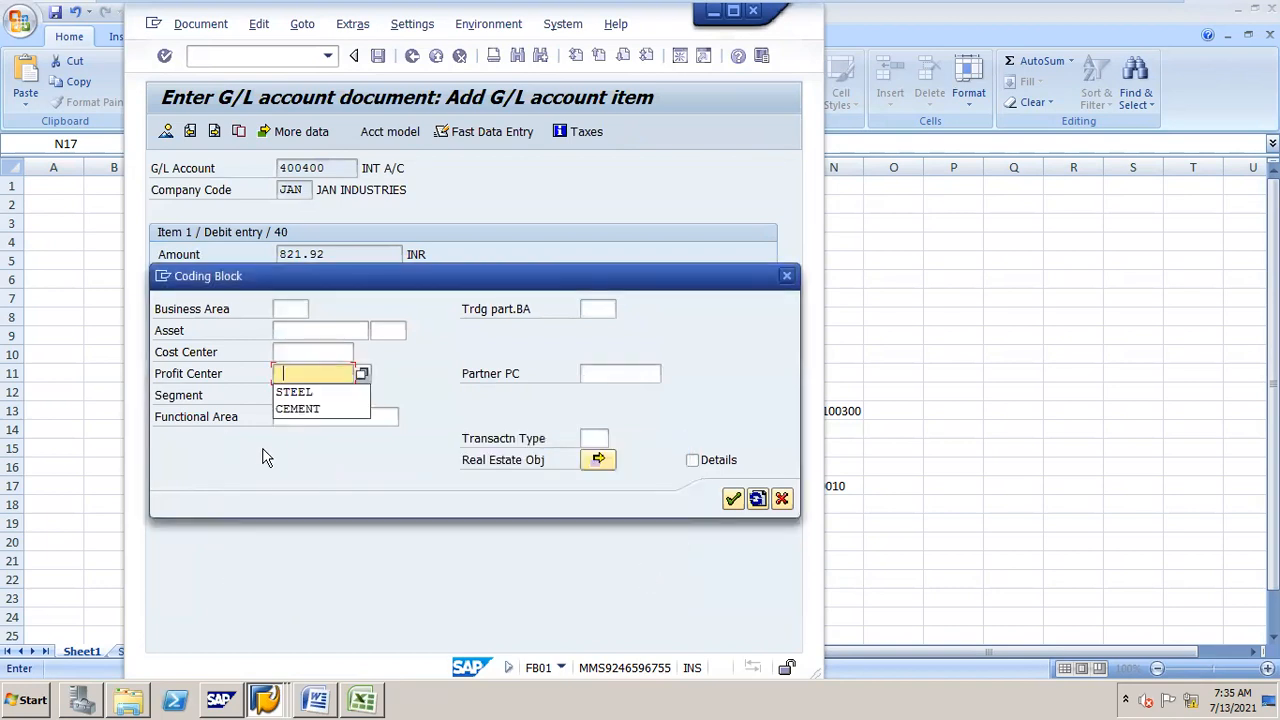
click(300, 393)
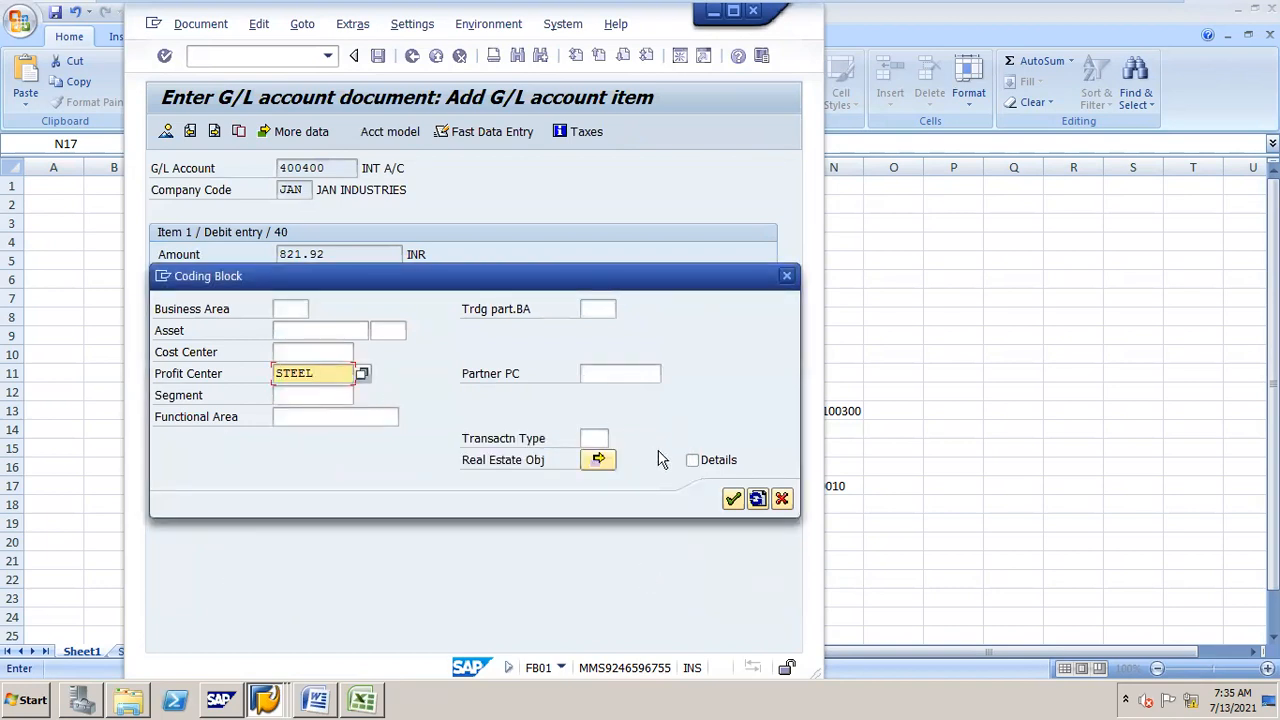
click(733, 499)
click(734, 500)
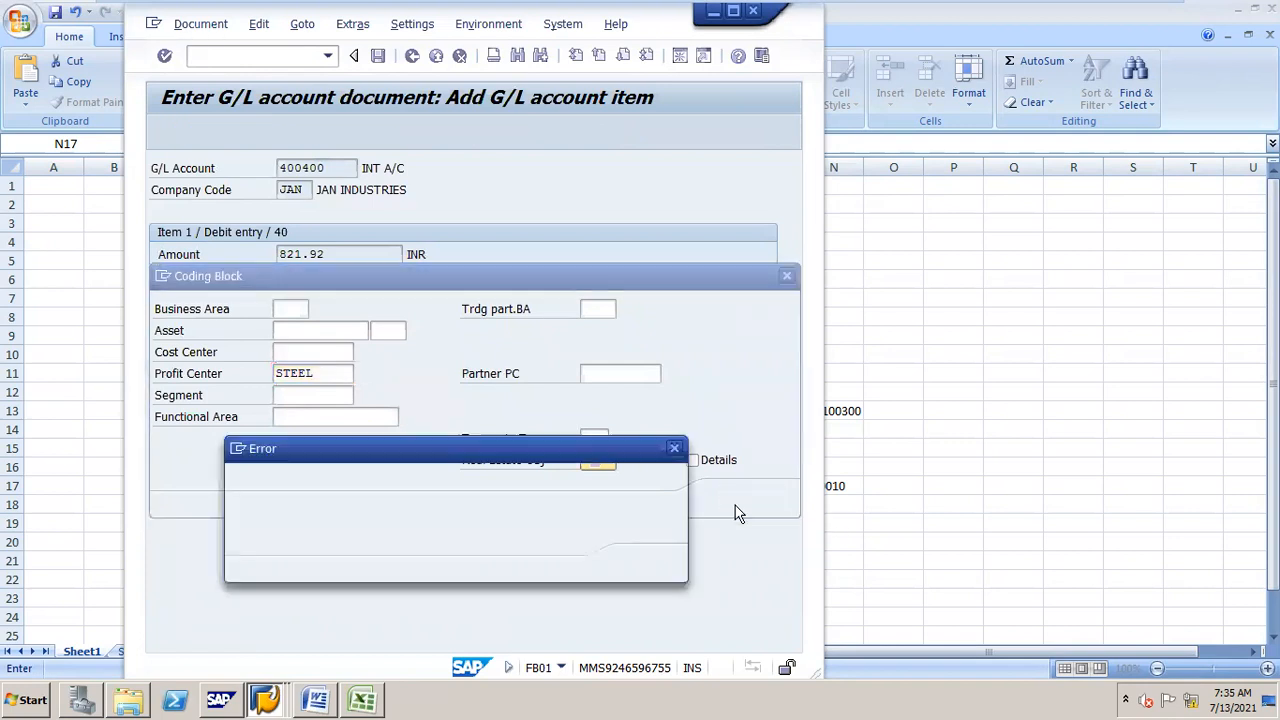
Step: Assign profit center STEEL to the credit item on SBI term loan account 100300 and confirm
click(644, 566)
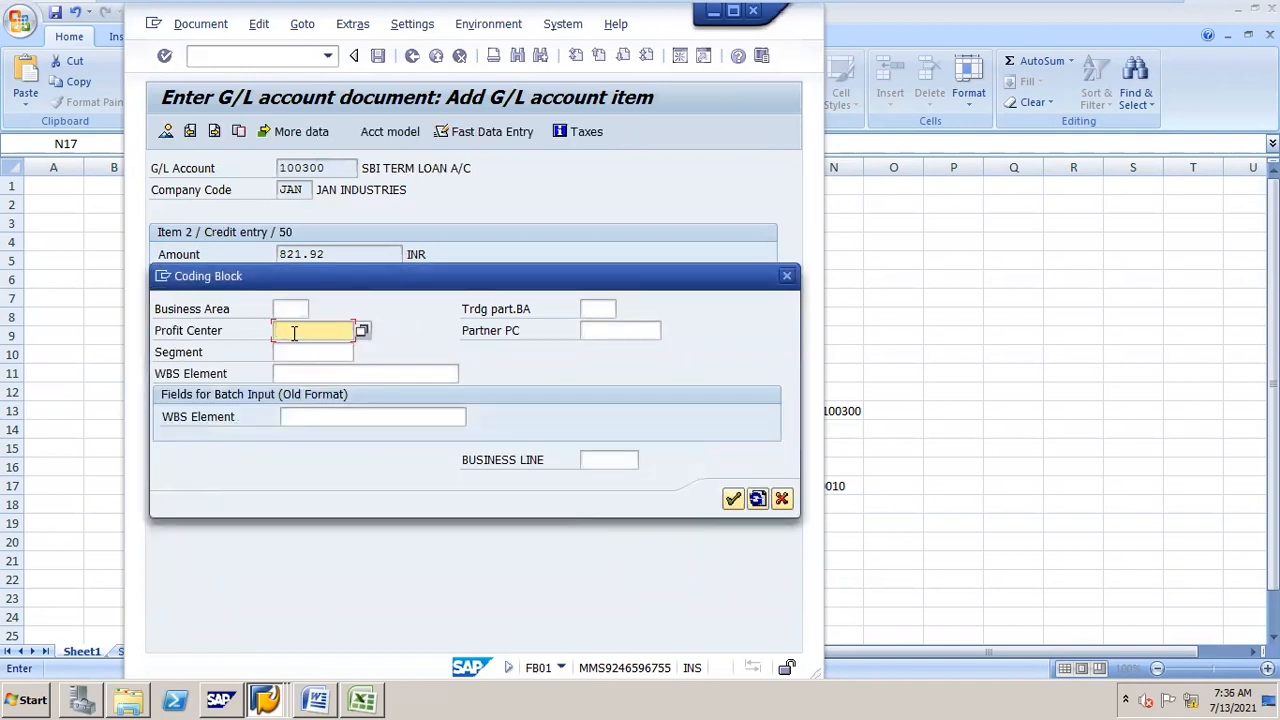
click(294, 333)
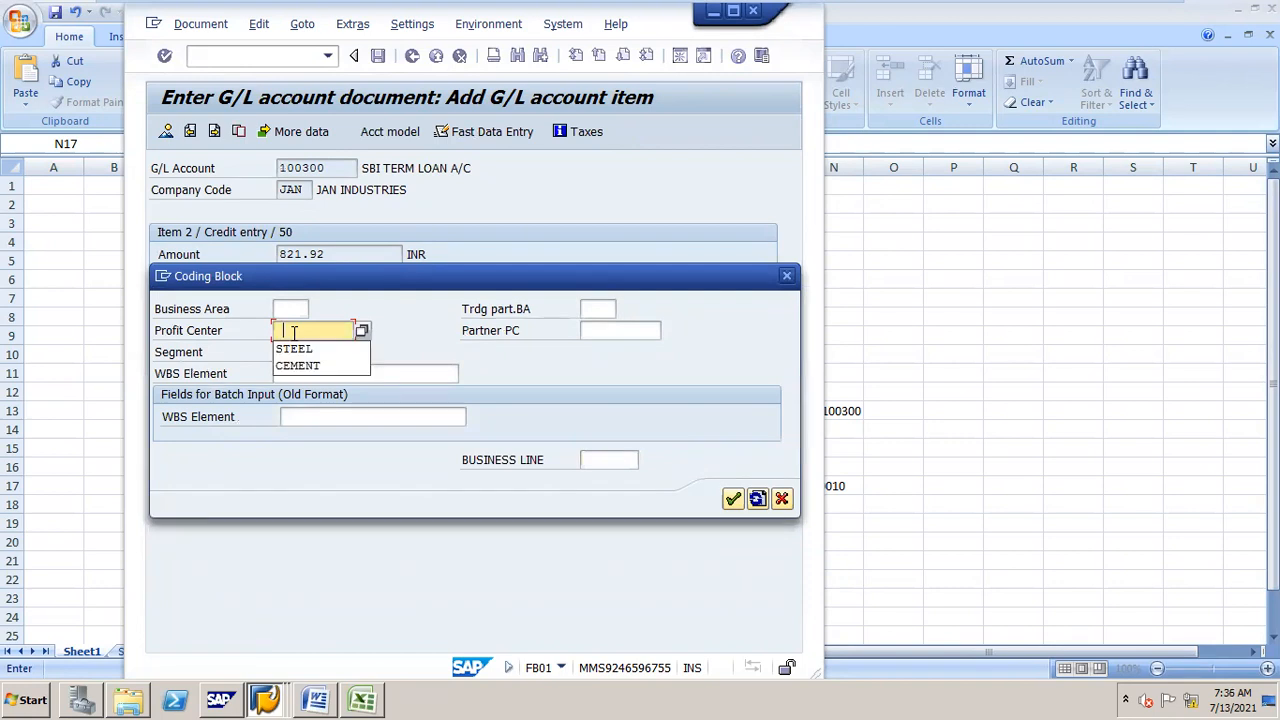
click(297, 345)
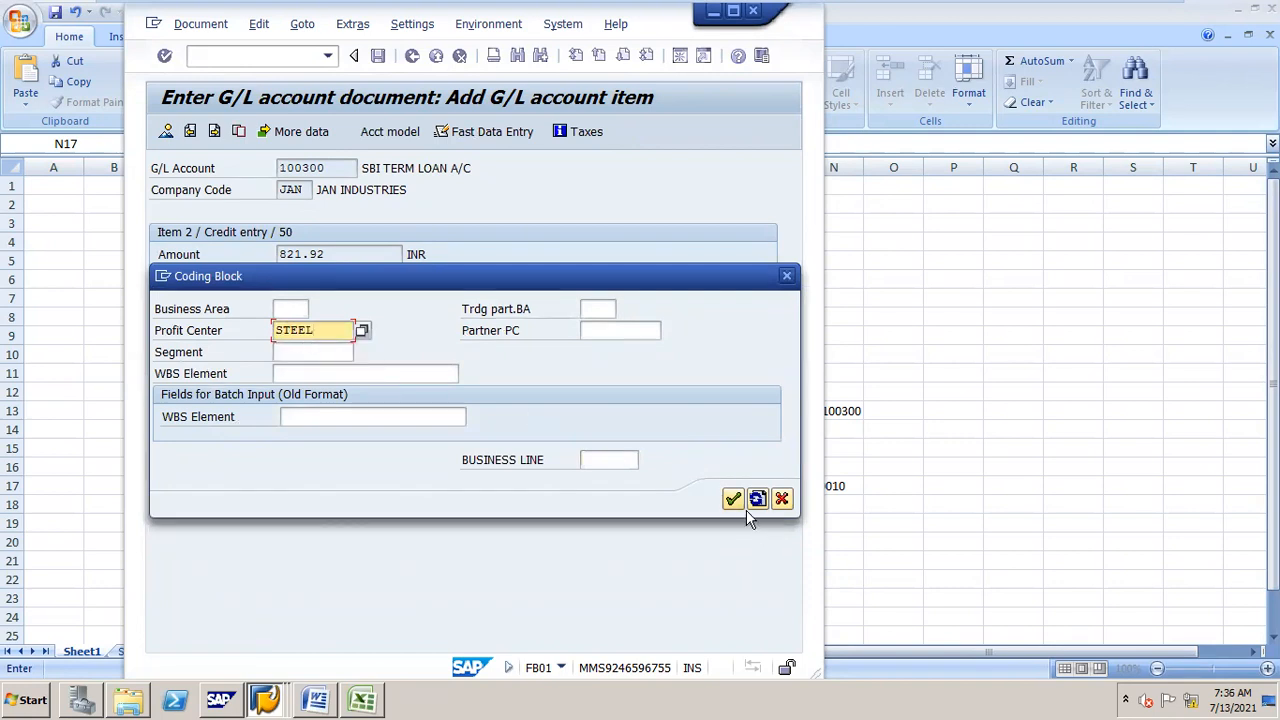
click(733, 498)
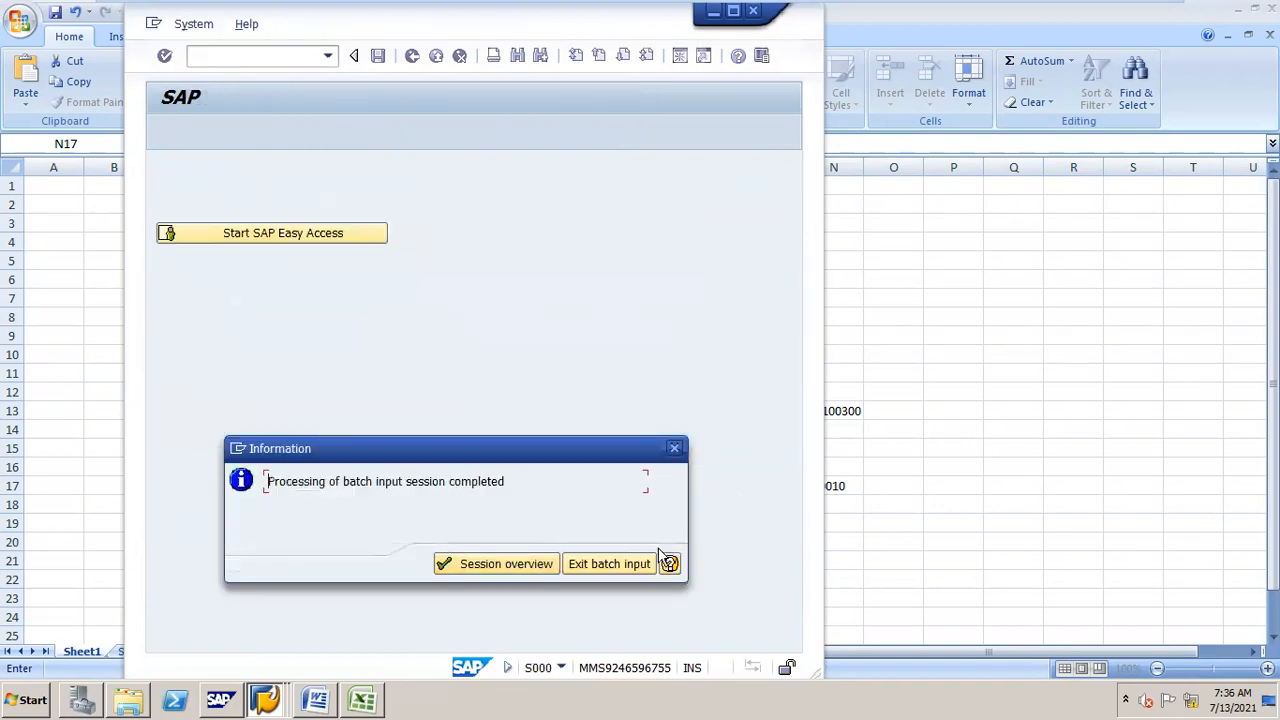
Step: Exit the batch input and display the posted document 18 of company code JAN in a maximized window
click(604, 566)
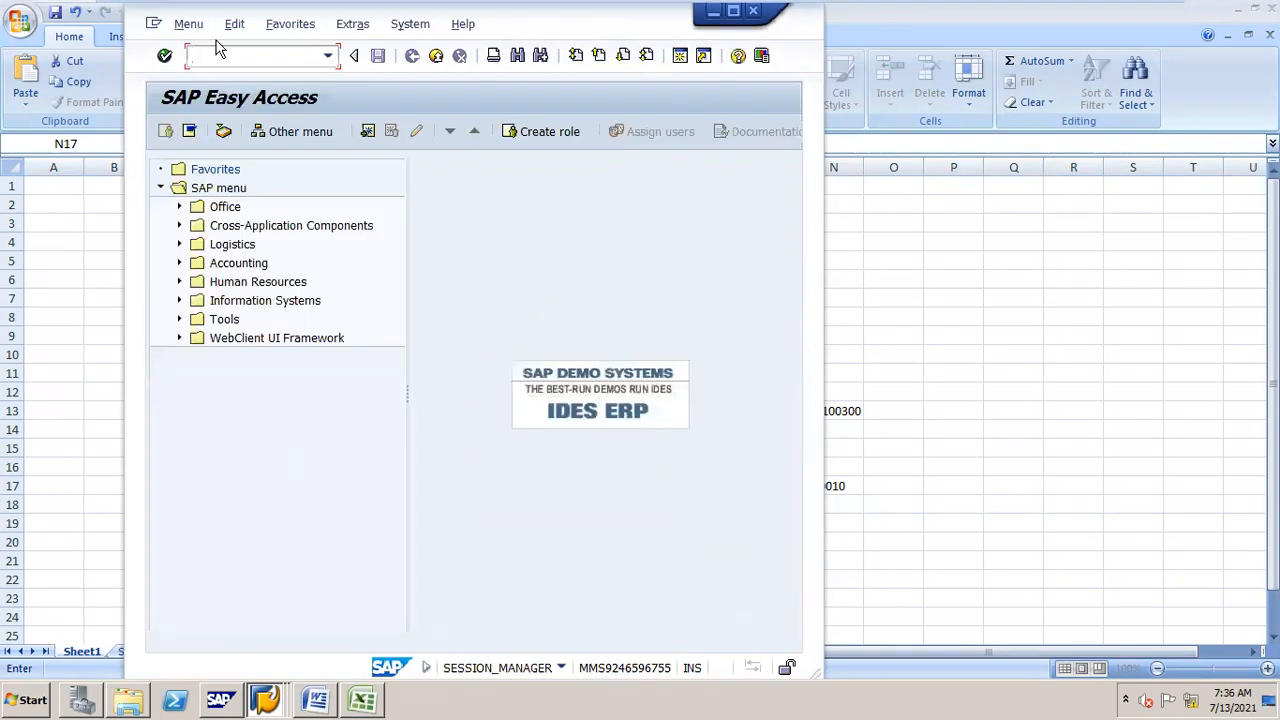
text(/nfb03)
key(Return)
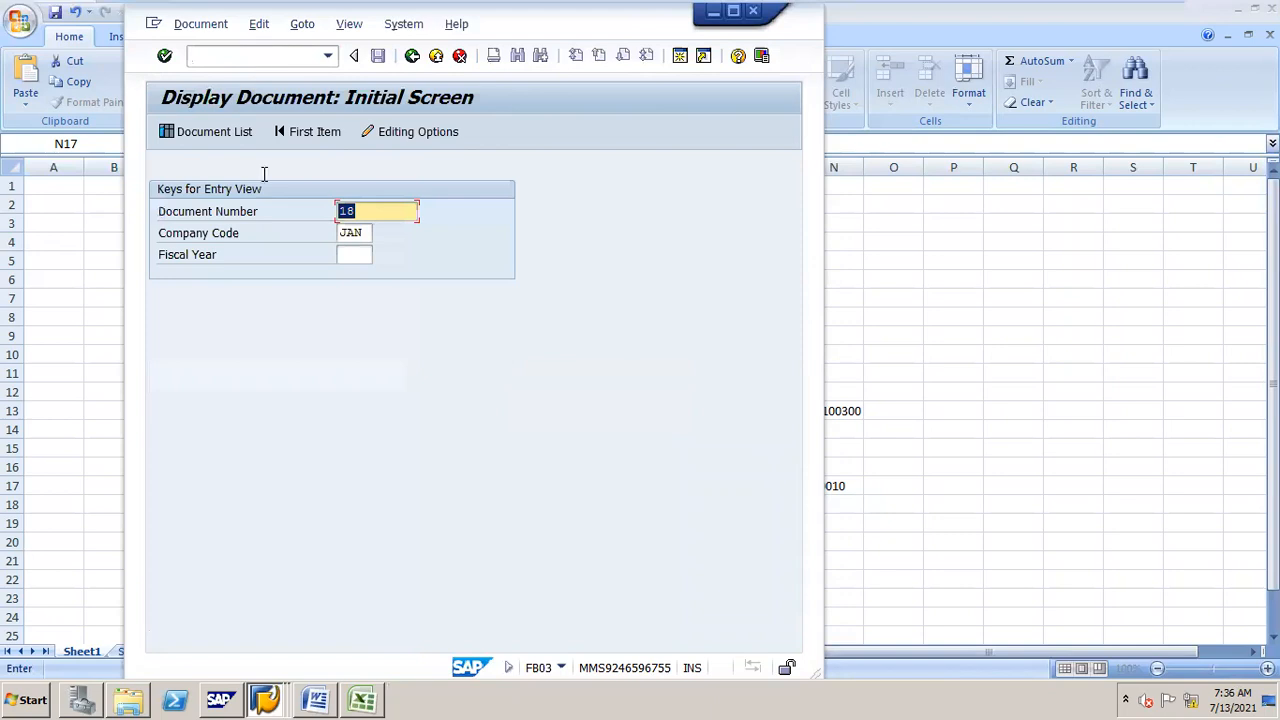
click(411, 215)
key(Return)
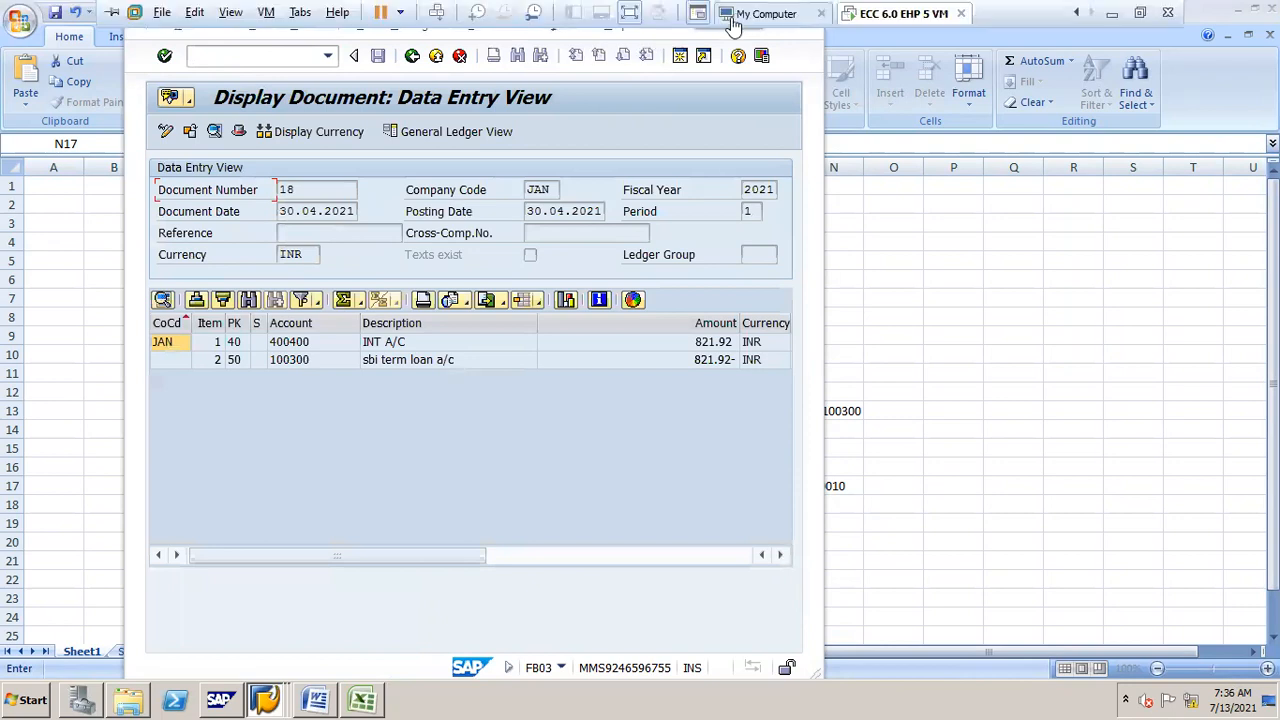
drag(690, 37, 680, 38)
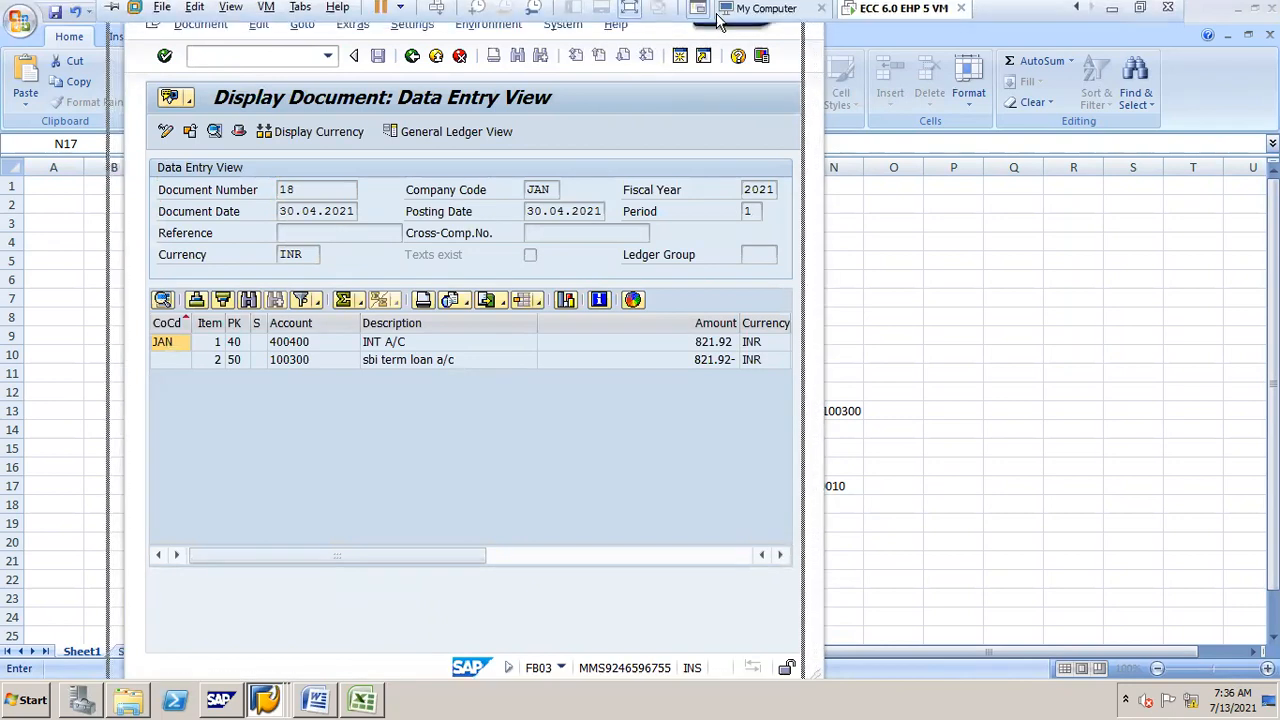
click(714, 12)
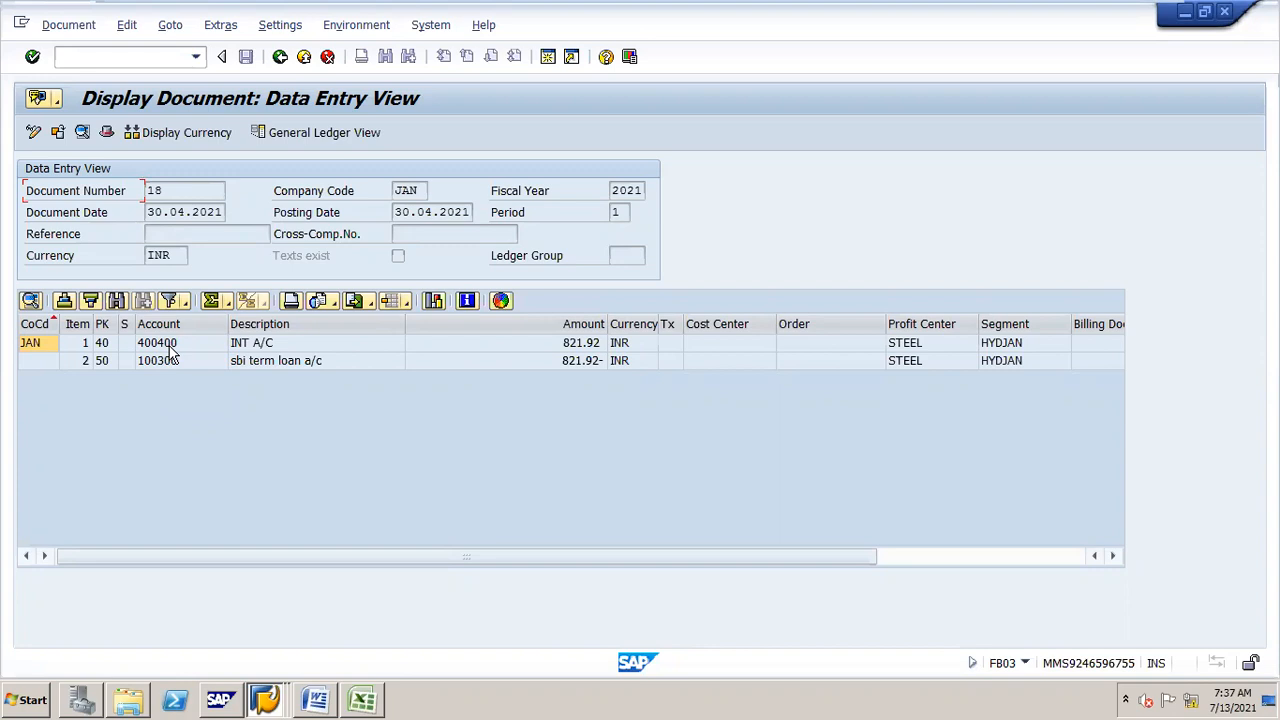
click(1186, 14)
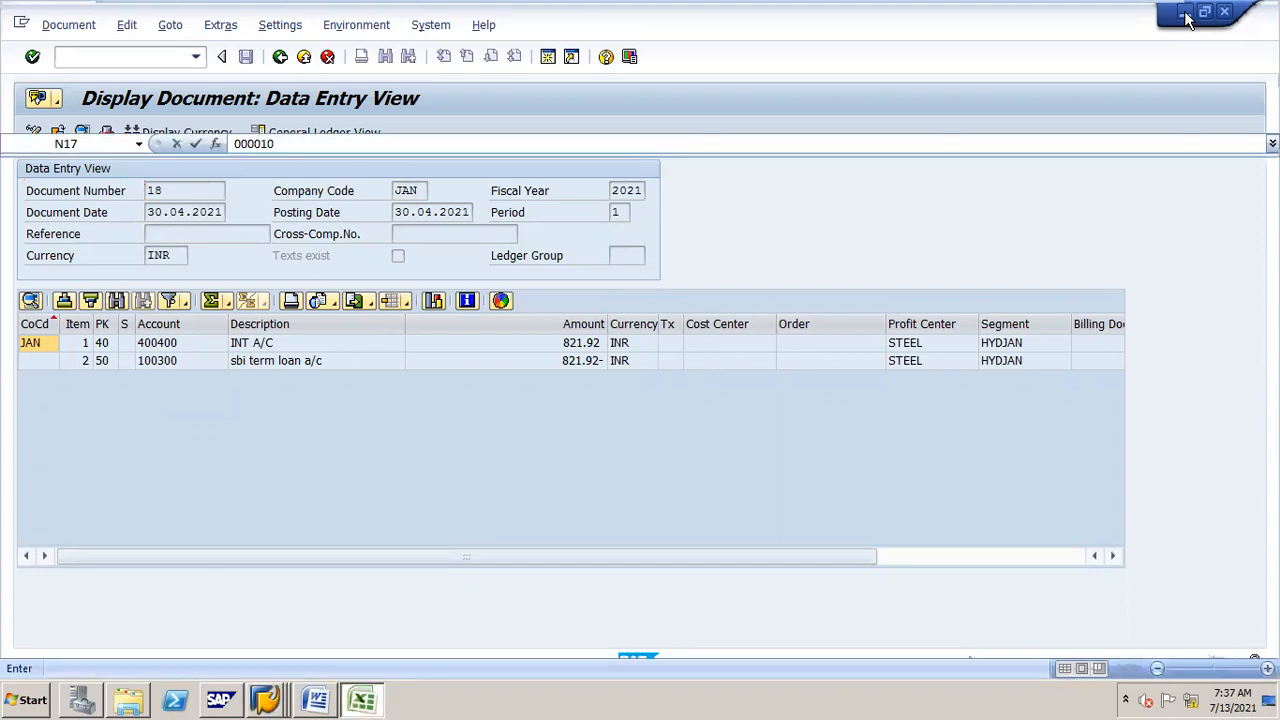
click(1238, 11)
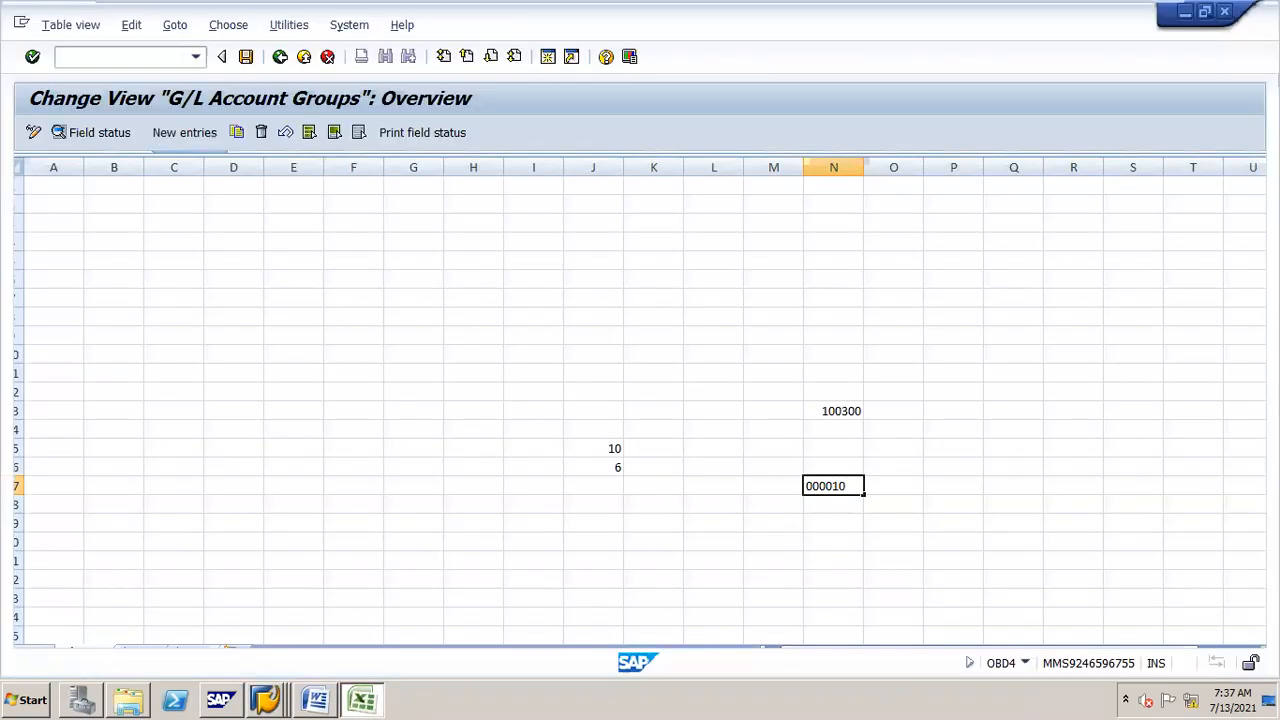
click(1182, 14)
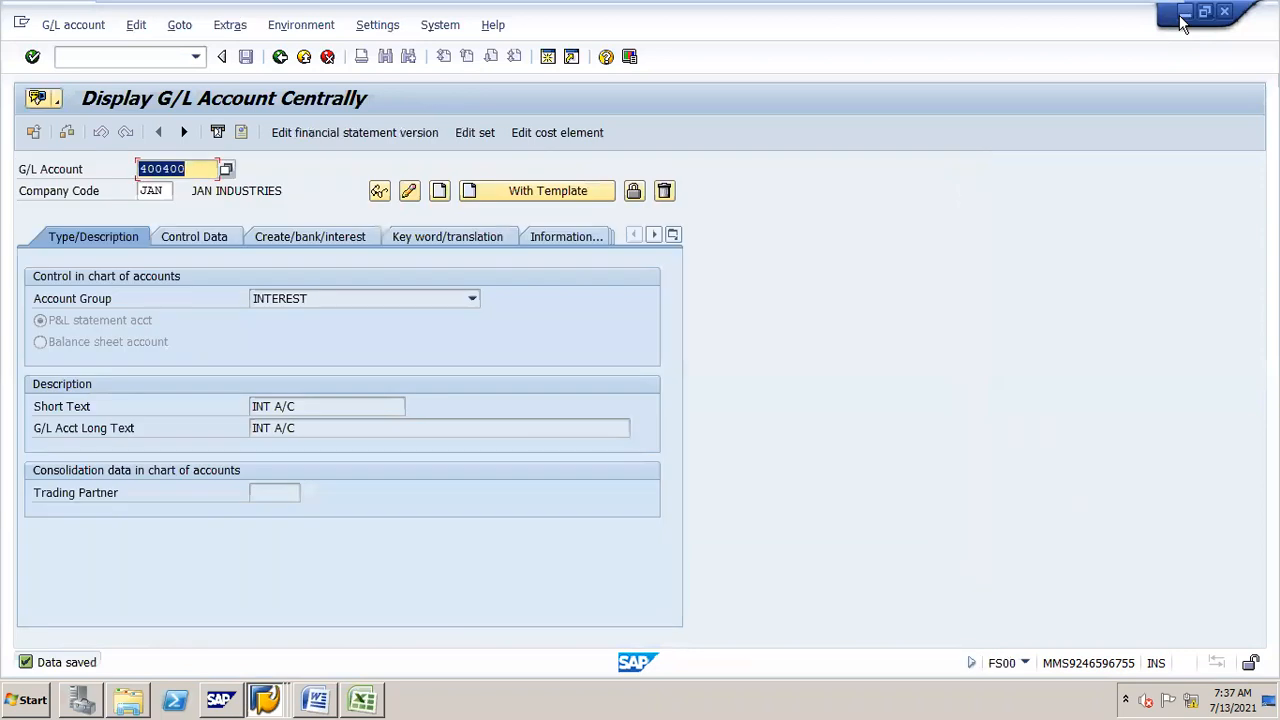
click(1181, 14)
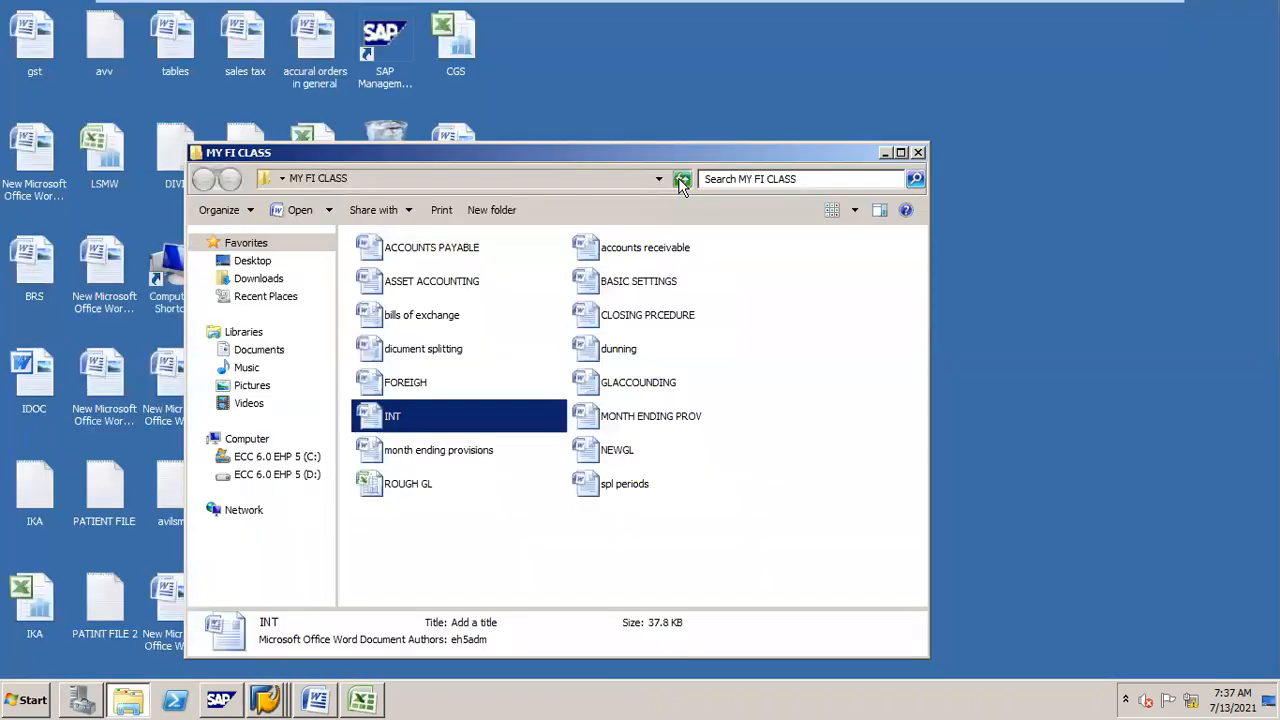
mouse_move(1035, 8)
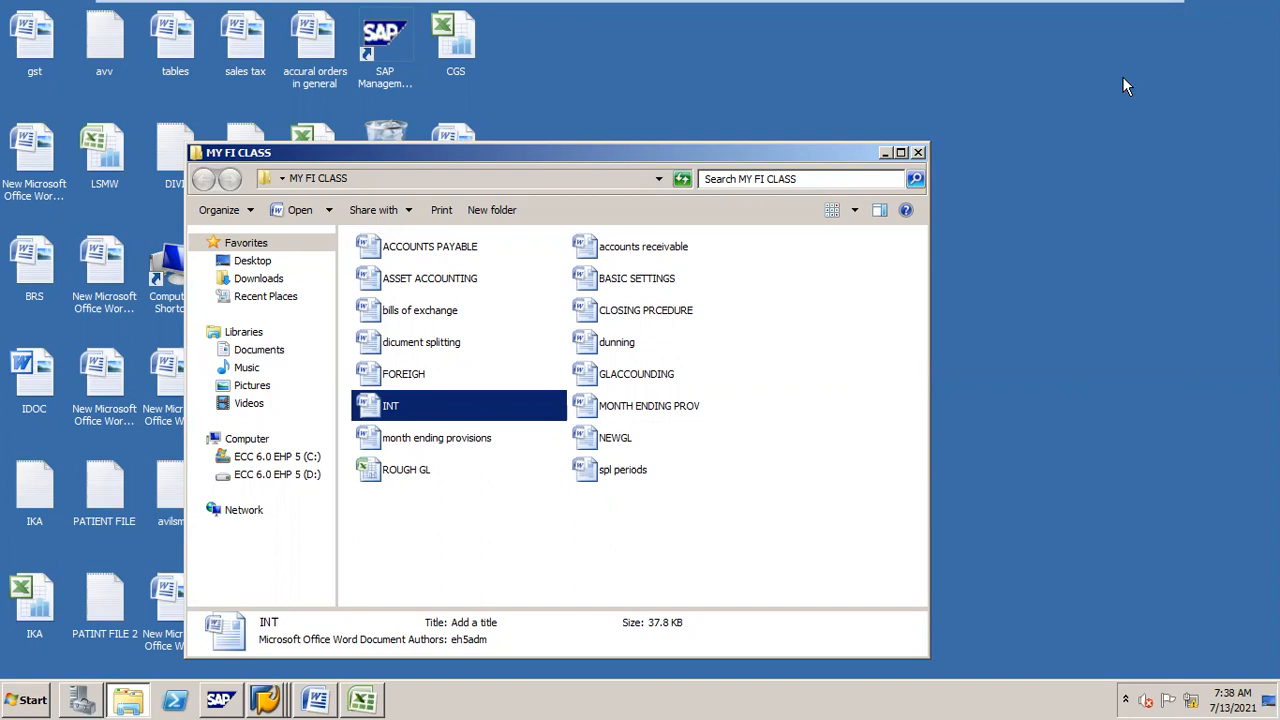
click(400, 358)
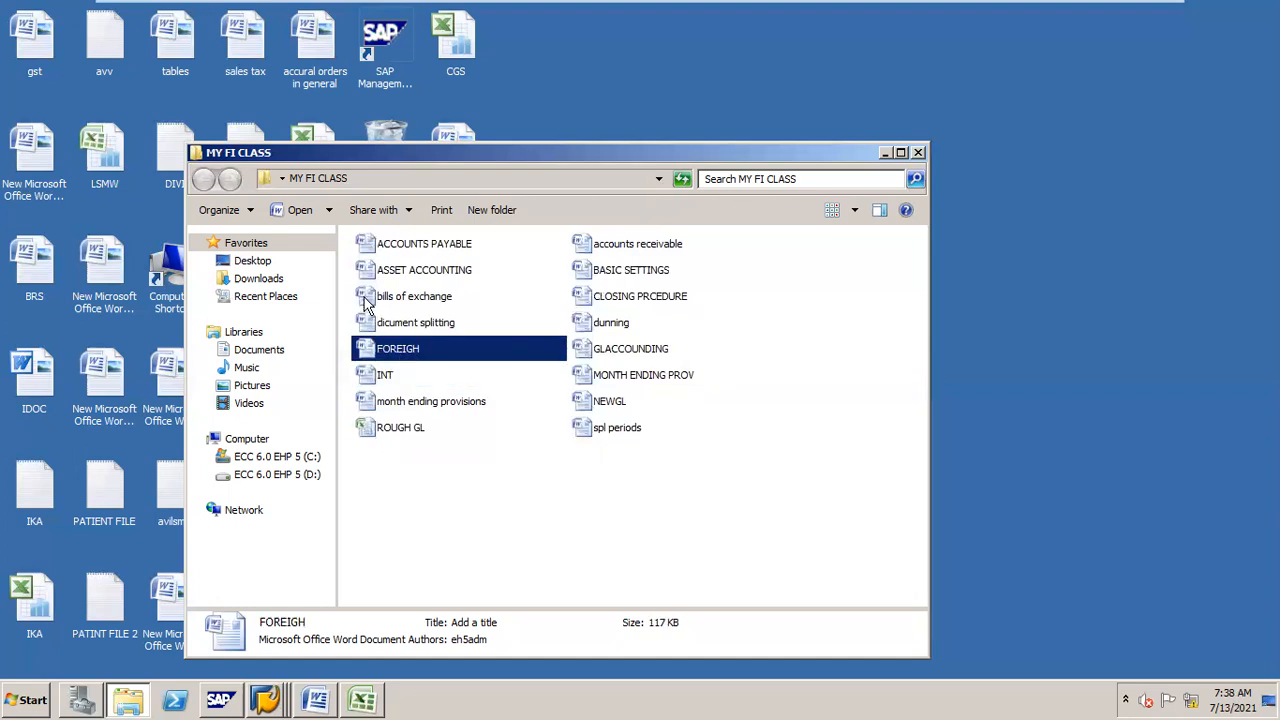
click(439, 251)
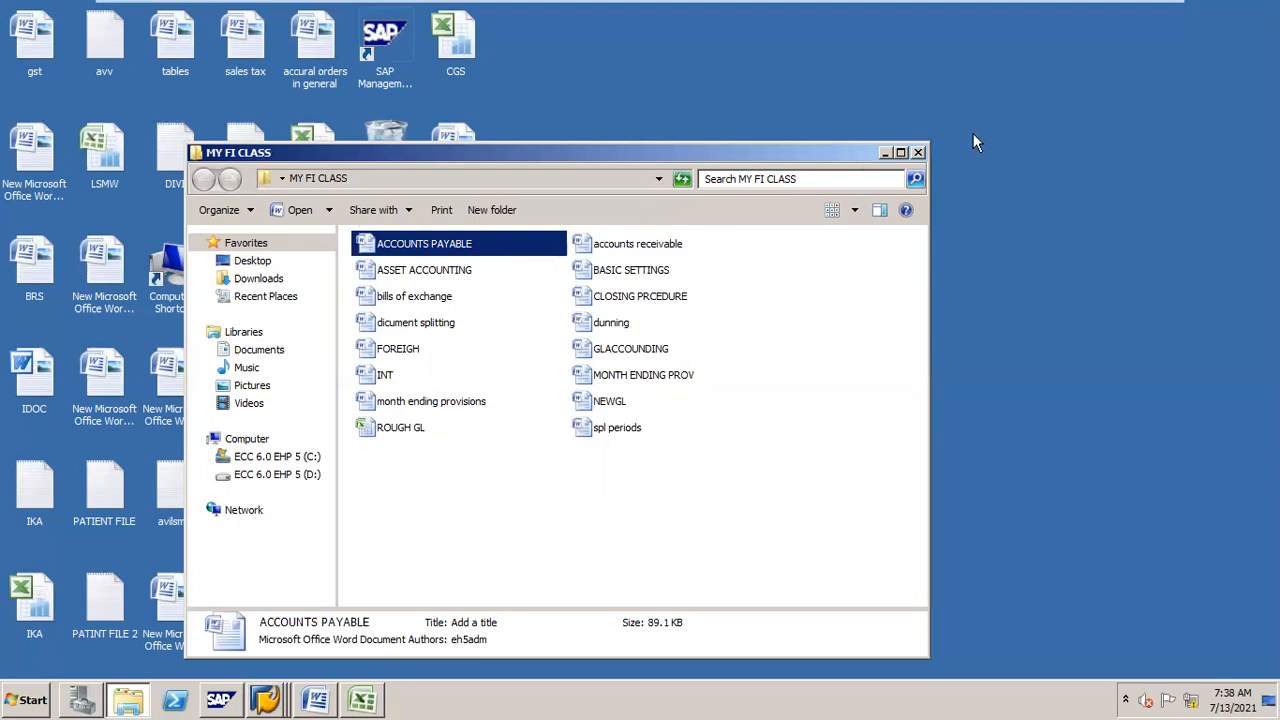
click(900, 153)
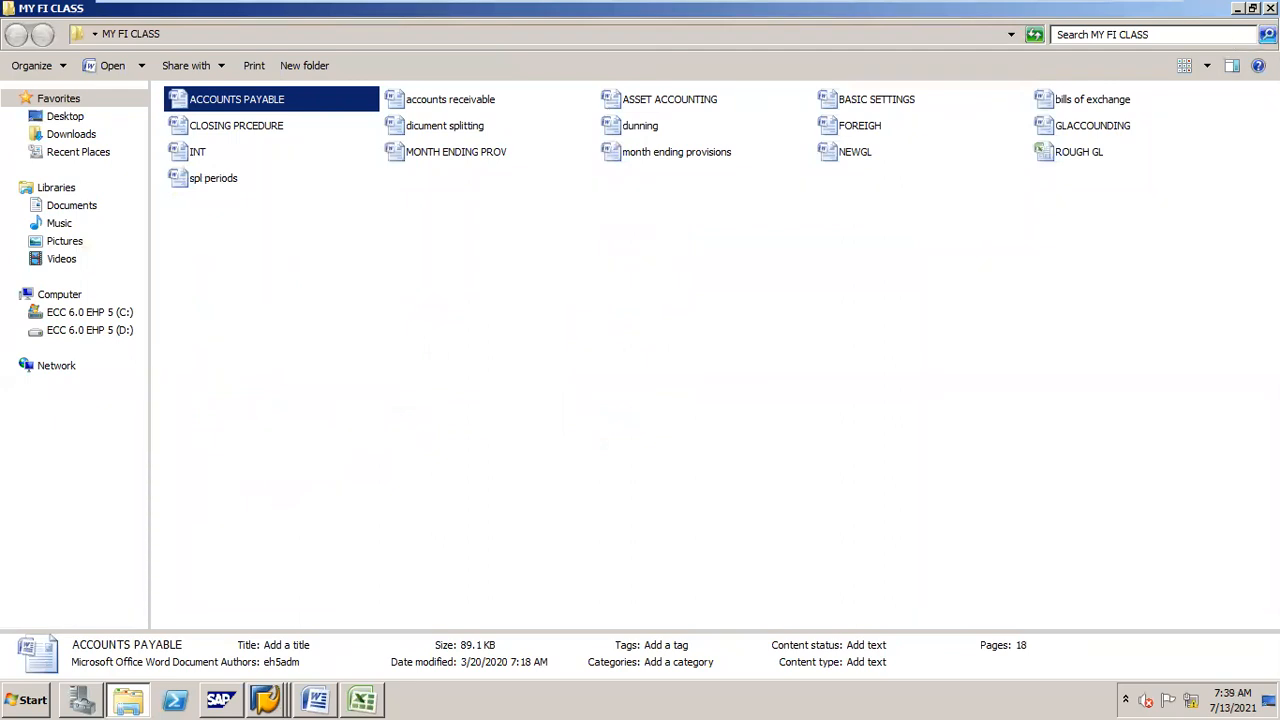
click(1238, 8)
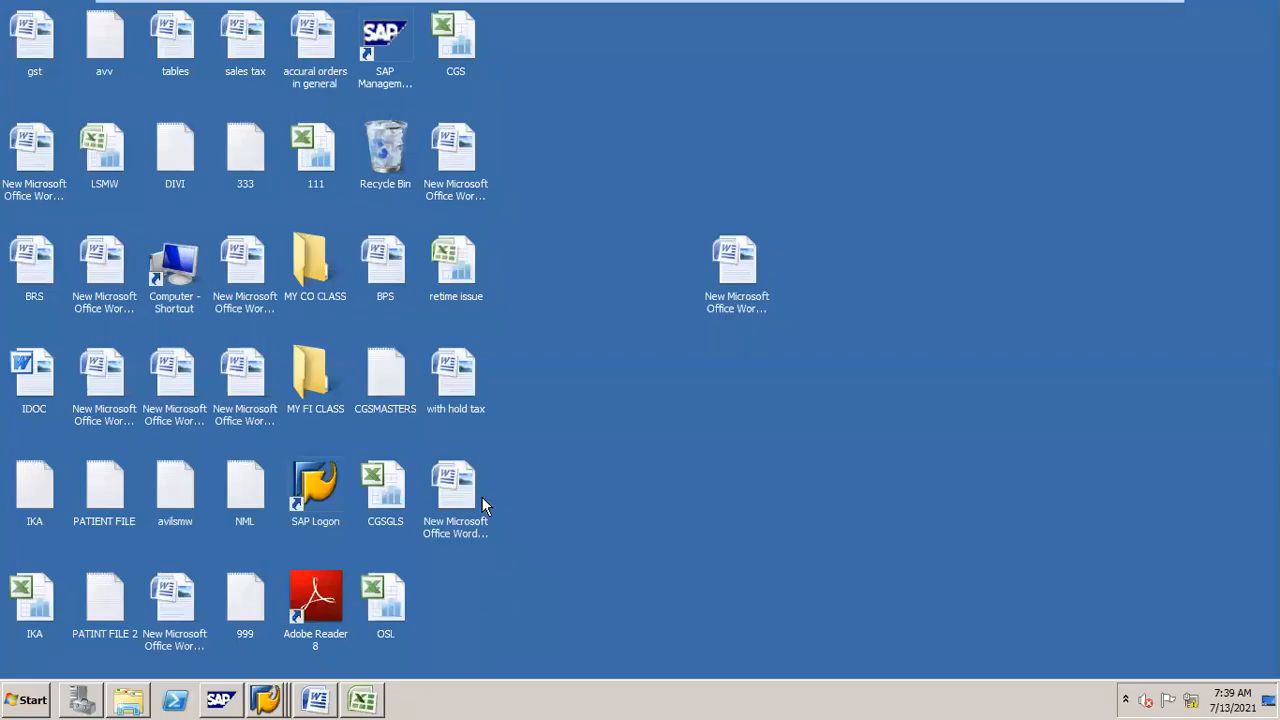